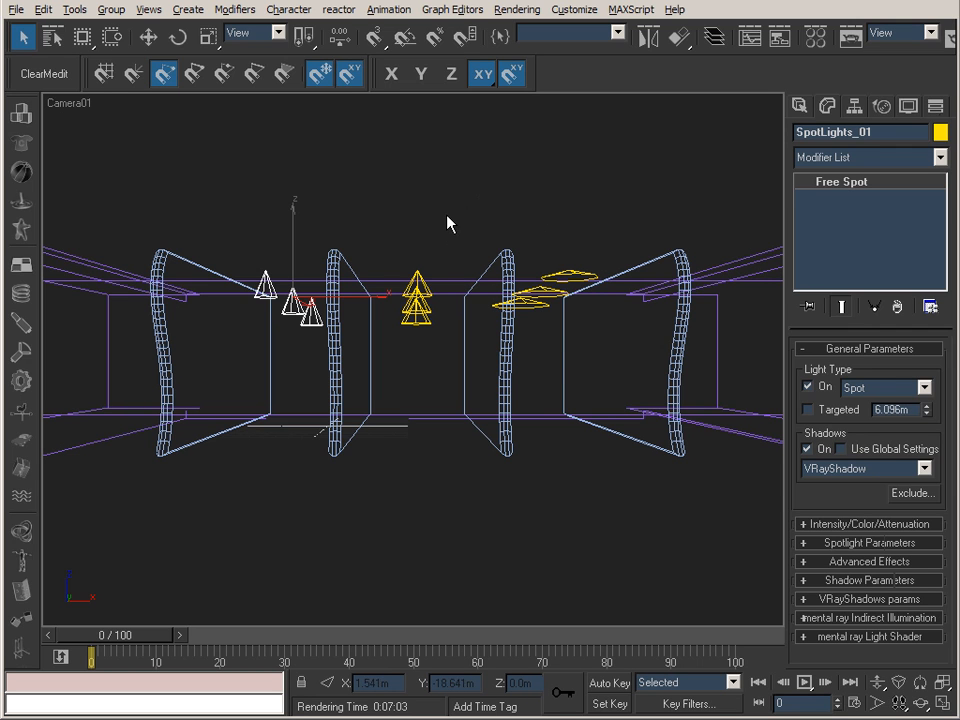
# Show the scene in a perspective view shaded with Smooth + Highlights and inspect the room and partition walls from several angles.
pyautogui.press('p')
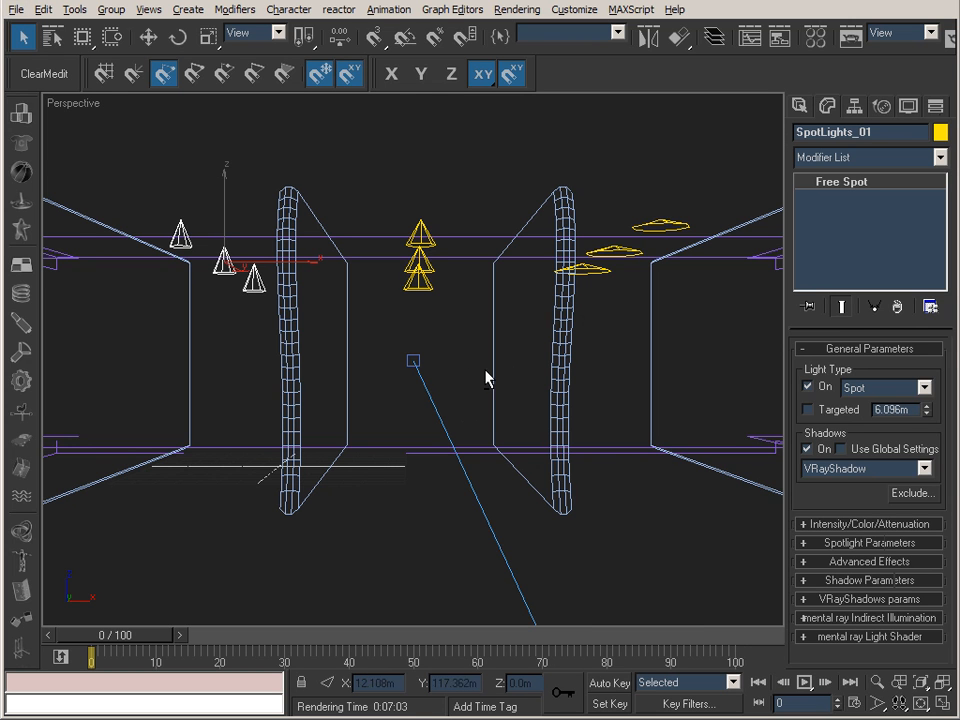
pyautogui.click(876, 686)
pyautogui.moveTo(557, 394); pyautogui.dragTo(660, 658)
pyautogui.click(916, 703)
pyautogui.moveTo(568, 463); pyautogui.dragTo(405, 327)
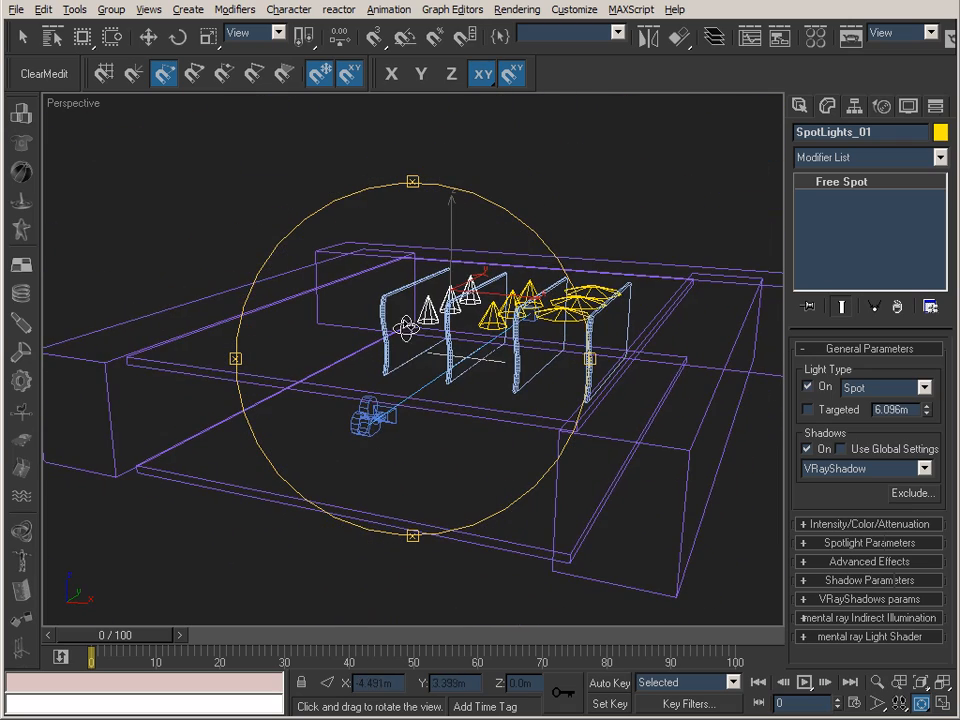
pyautogui.rightClick(86, 101)
pyautogui.click(127, 113)
pyautogui.moveTo(317, 300)
pyautogui.mouseDown()
pyautogui.moveTo(328, 255)
pyautogui.moveTo(444, 349)
pyautogui.moveTo(422, 306)
pyautogui.moveTo(465, 274)
pyautogui.moveTo(521, 262)
pyautogui.moveTo(484, 276)
pyautogui.moveTo(394, 274)
pyautogui.moveTo(439, 276)
pyautogui.moveTo(169, 312)
pyautogui.moveTo(572, 251)
pyautogui.moveTo(424, 272)
pyautogui.moveTo(437, 317)
pyautogui.moveTo(489, 289)
pyautogui.moveTo(479, 311)
pyautogui.moveTo(450, 302)
pyautogui.mouseUp()
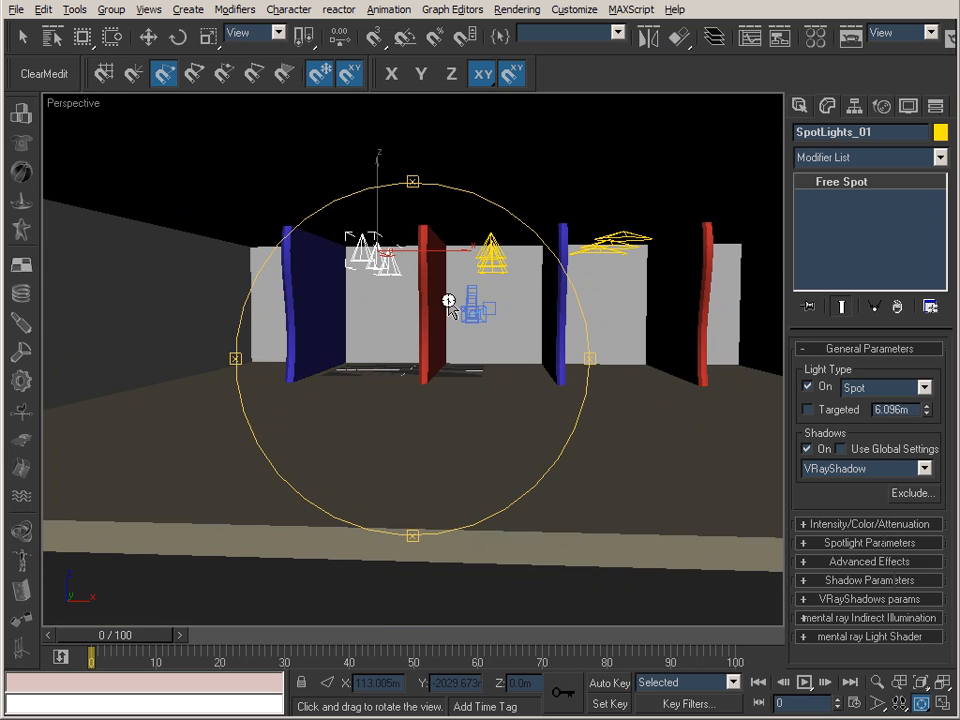
pyautogui.moveTo(591, 321); pyautogui.dragTo(398, 314)
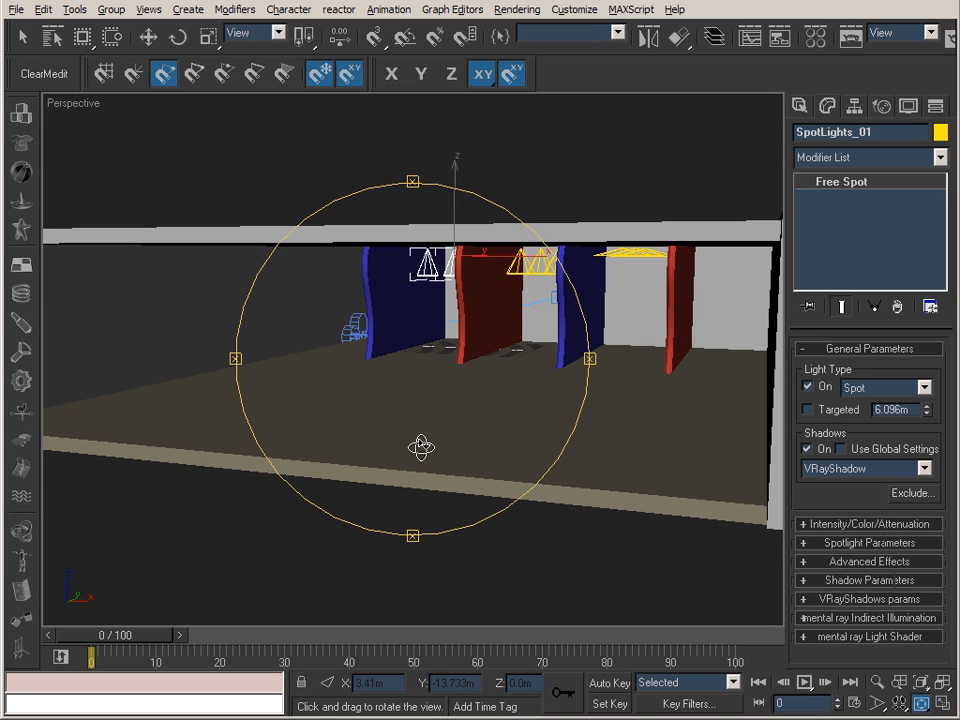
# Examine the diffuse and reflection settings of the Floors_01 material in the Material Editor.
pyautogui.press('m')
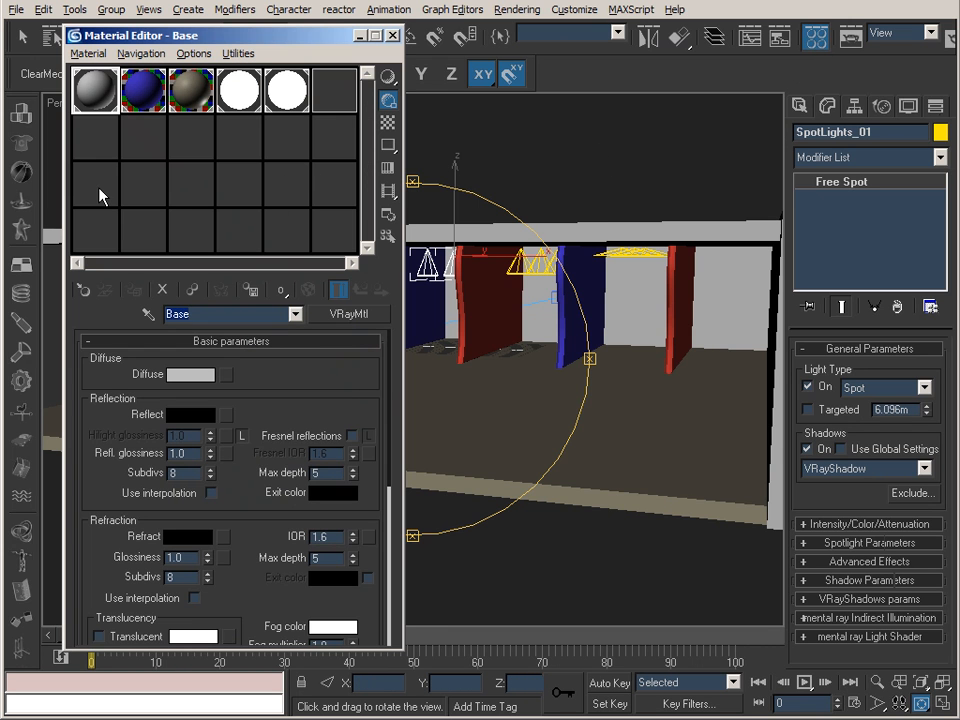
pyautogui.click(192, 90)
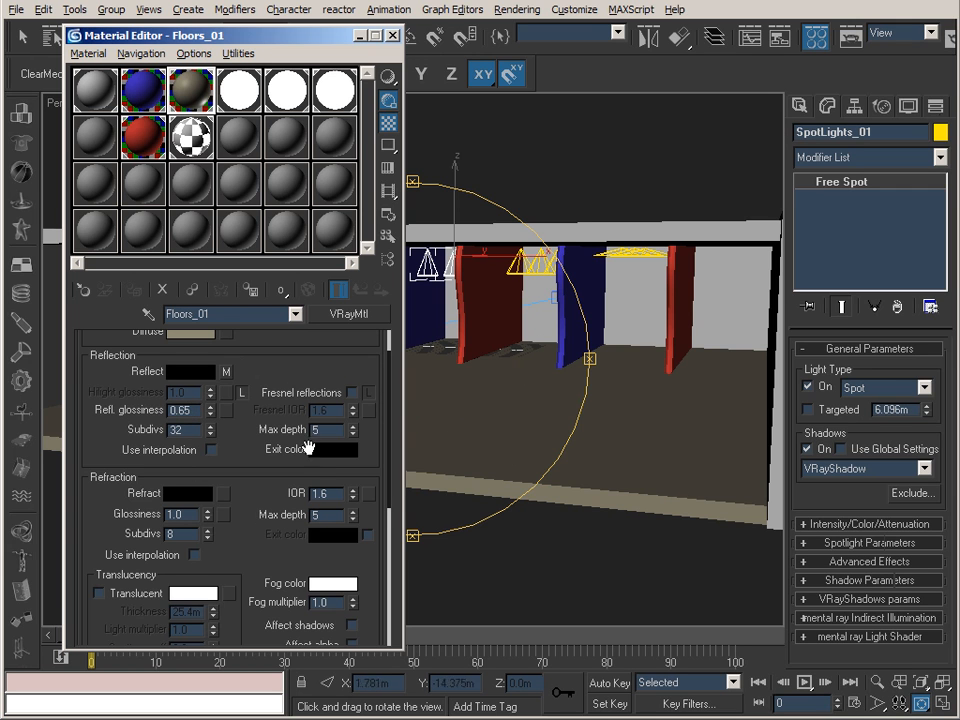
pyautogui.scroll(2, 278, 403)
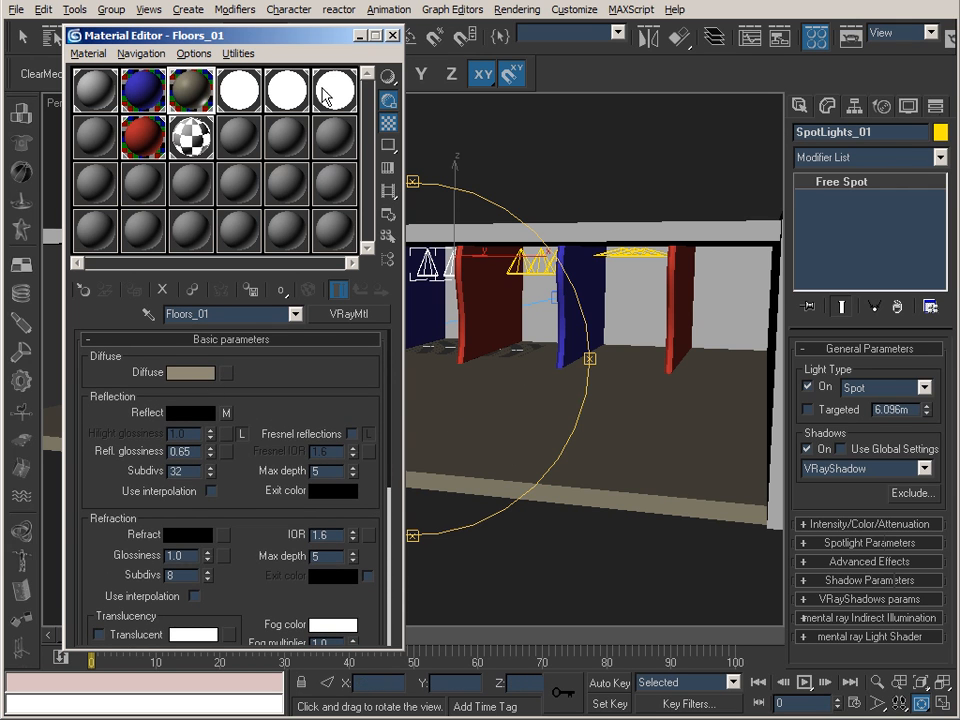
pyautogui.click(389, 37)
# Return to the Camera01 view and shade it with Smooth + Highlights.
pyautogui.moveTo(380, 330); pyautogui.dragTo(456, 272)
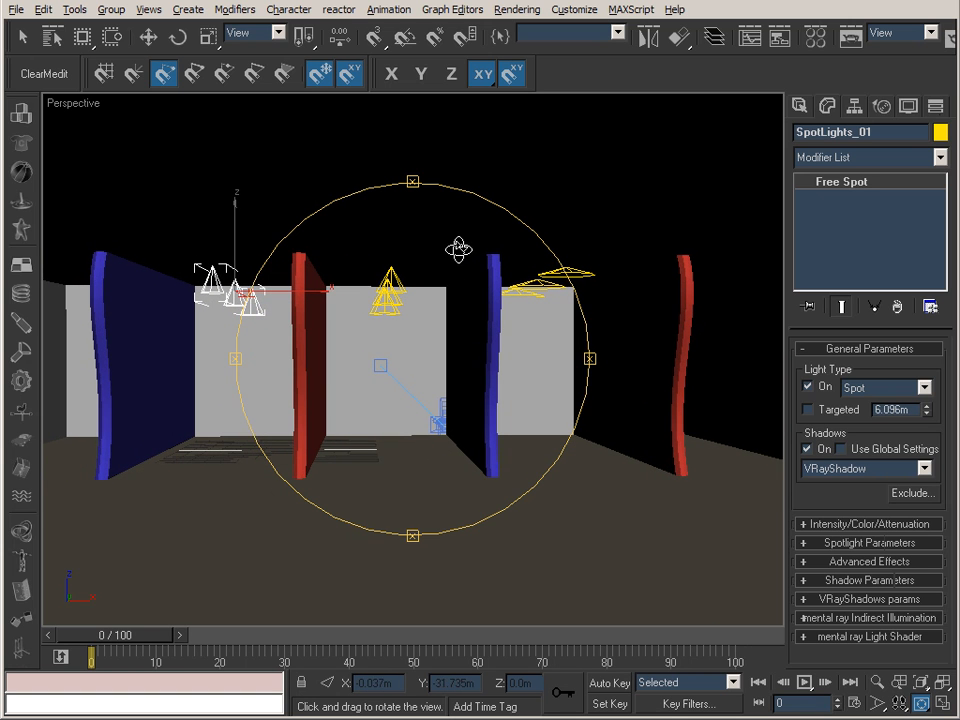
pyautogui.moveTo(441, 274); pyautogui.dragTo(406, 286, button='middle')
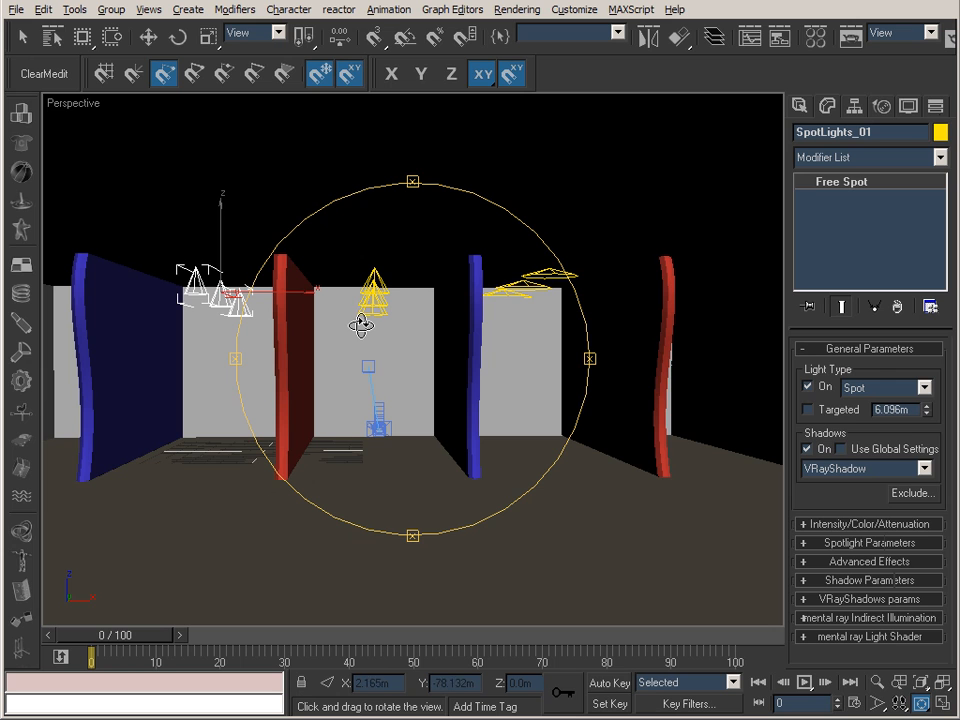
pyautogui.press('c')
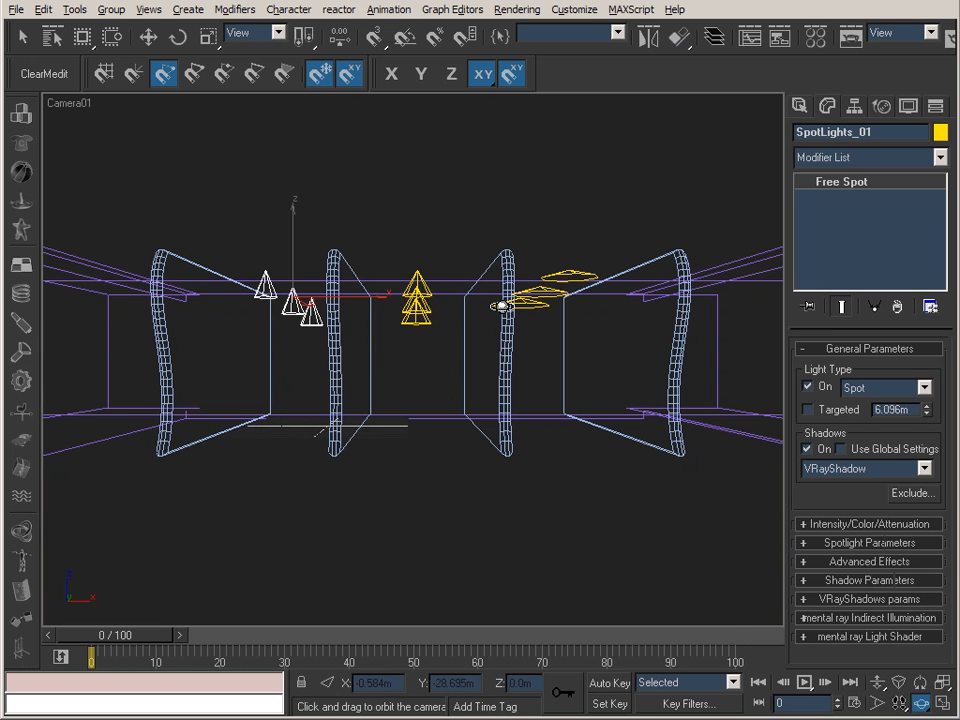
pyautogui.rightClick(70, 103)
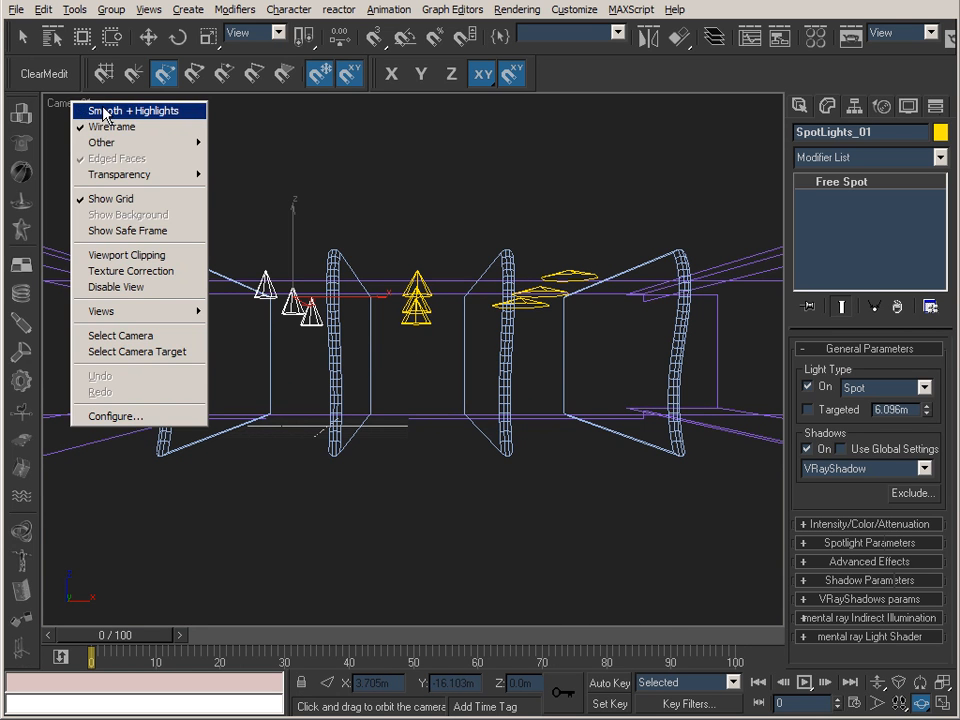
pyautogui.click(104, 112)
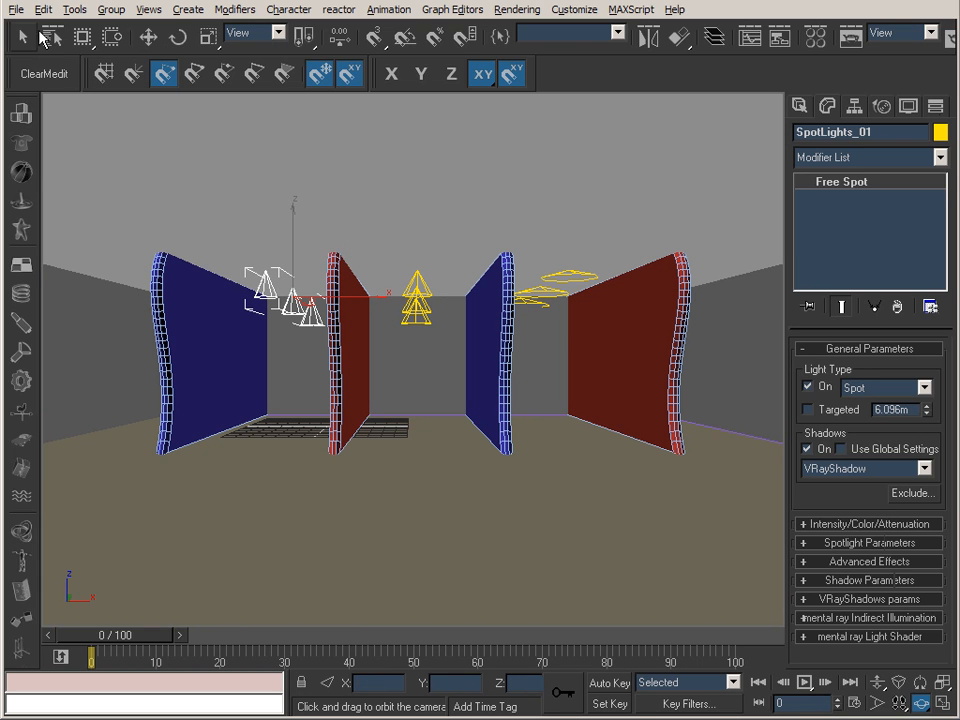
# Select each of the three spotlight rows in turn to compare them, ending with SpotLights_01.
pyautogui.click(22, 37)
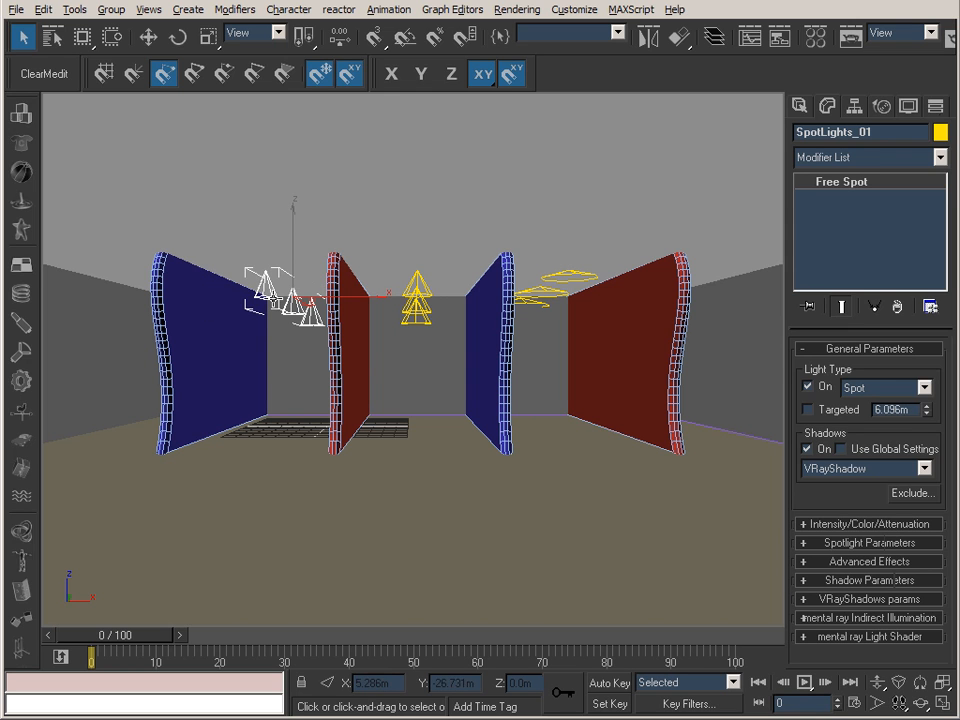
pyautogui.click(418, 300)
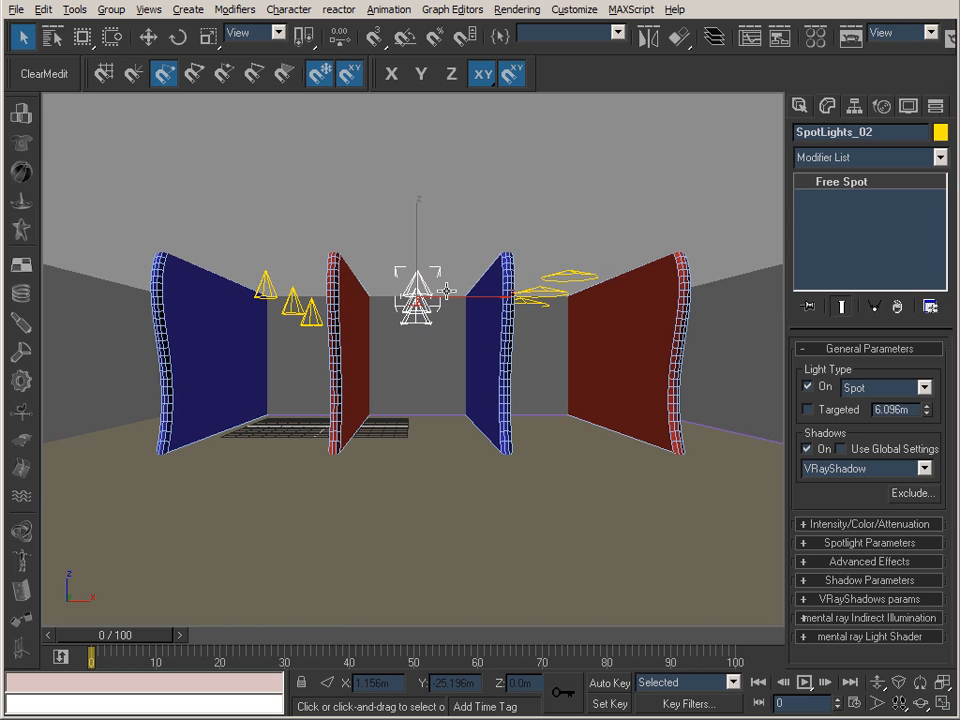
pyautogui.click(562, 275)
pyautogui.click(264, 292)
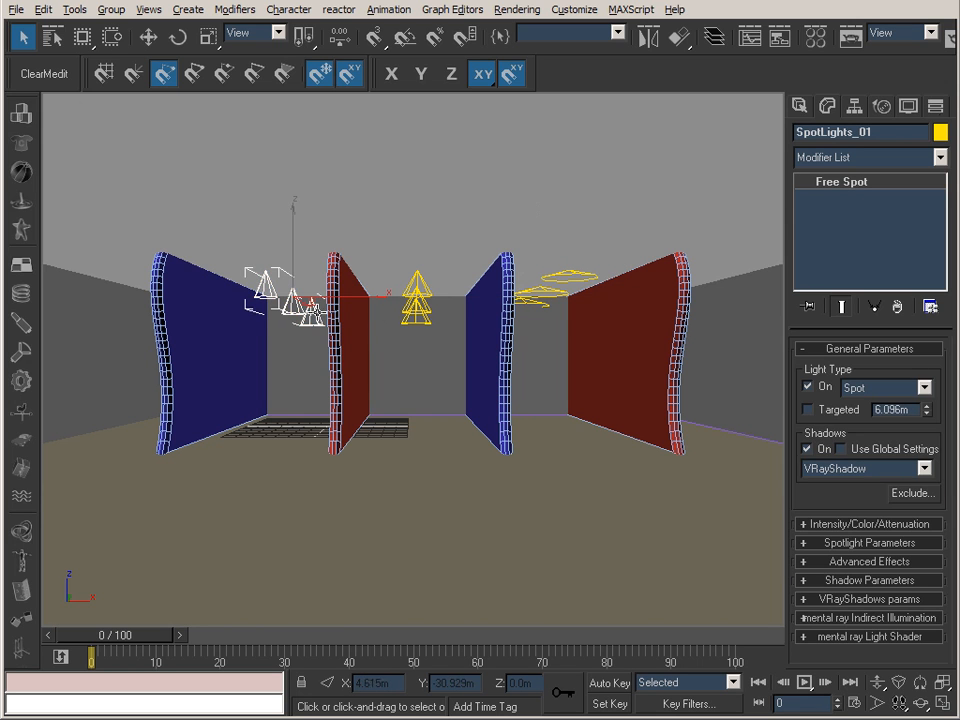
pyautogui.click(416, 292)
pyautogui.click(552, 283)
pyautogui.click(268, 300)
# Examine the multiplier, decay and attenuation settings of SpotLights_01.
pyautogui.click(855, 524)
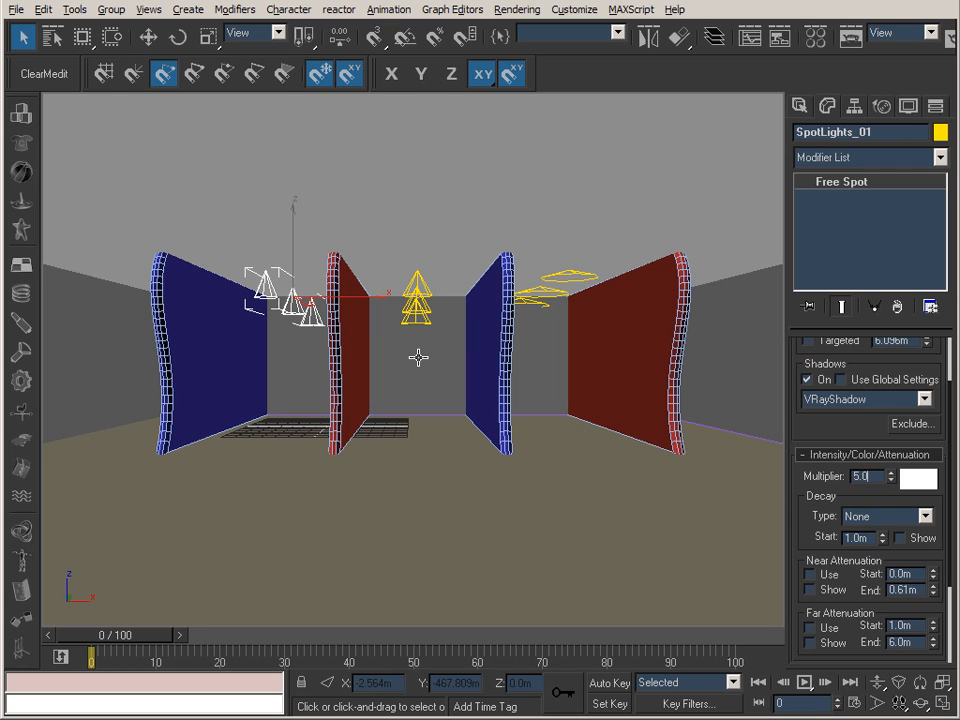
pyautogui.doubleClick(872, 477)
pyautogui.moveTo(816, 476); pyautogui.dragTo(677, 420)
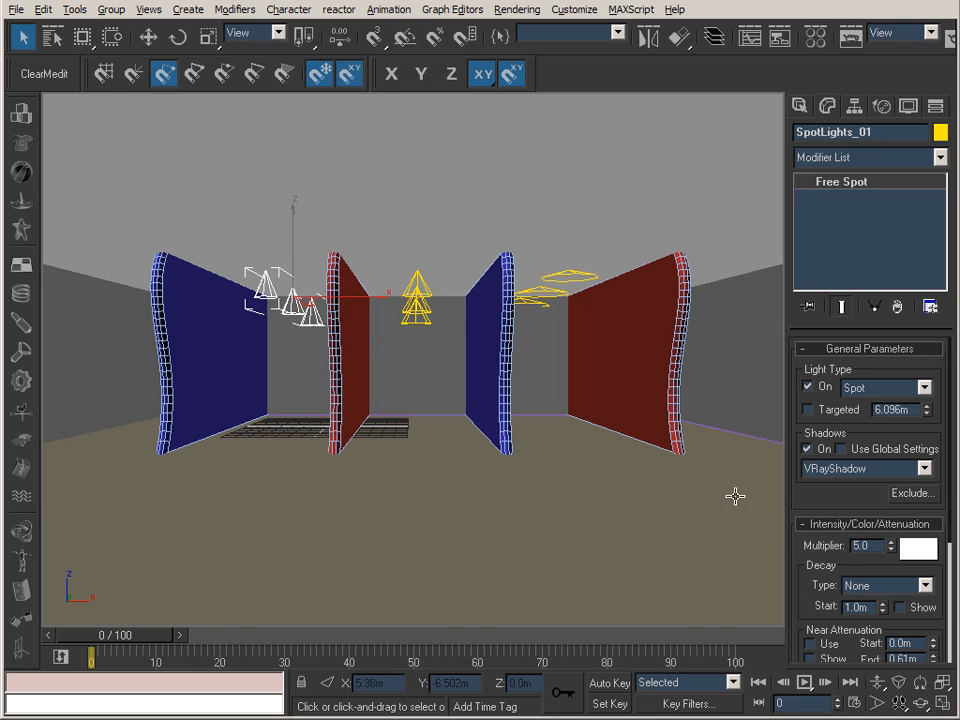
# Examine the hotspot and falloff angles in the spotlight parameters of SpotLights_01.
pyautogui.moveTo(792, 510); pyautogui.dragTo(796, 307)
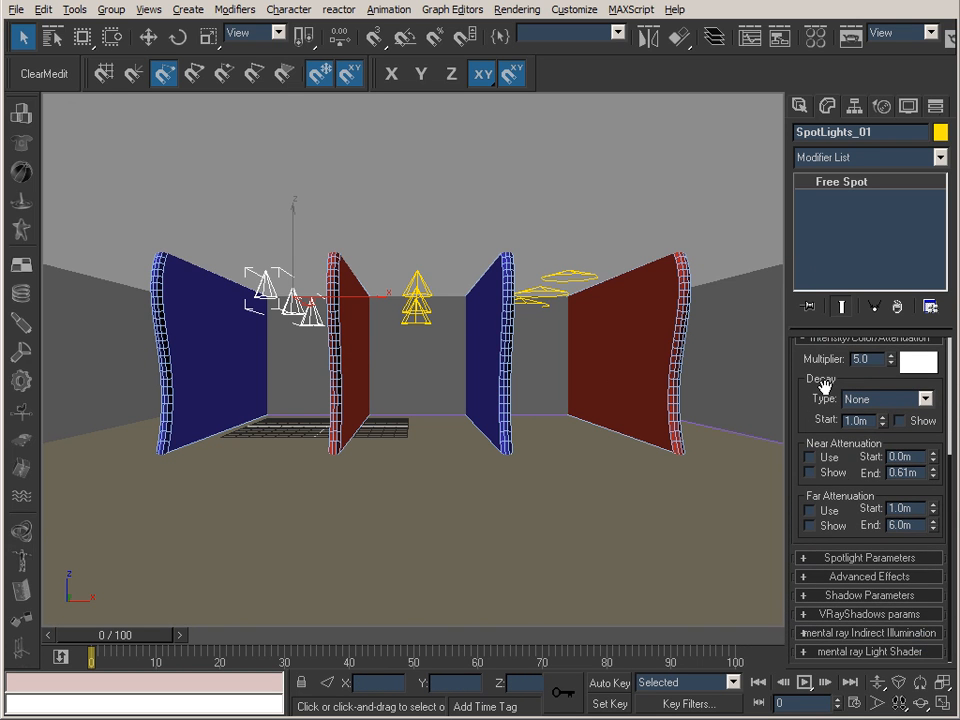
pyautogui.click(856, 563)
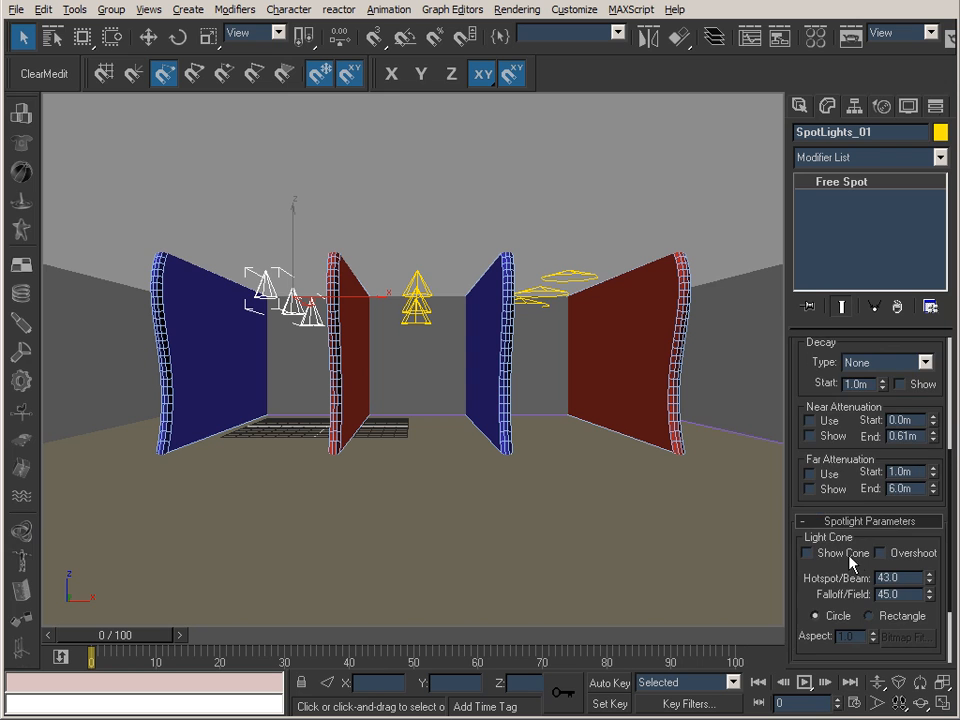
pyautogui.moveTo(818, 605); pyautogui.dragTo(861, 530)
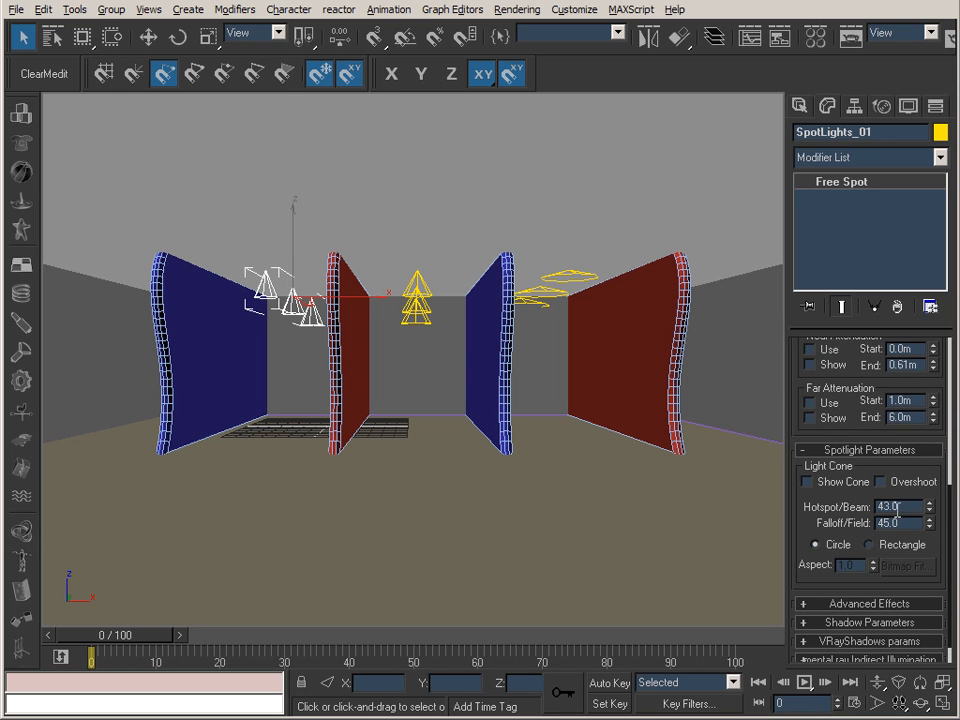
pyautogui.moveTo(901, 506); pyautogui.dragTo(851, 501)
pyautogui.click(910, 506)
# Compare the hotspot and falloff angles of SpotLights_02 and SpotLights_03.
pyautogui.click(416, 296)
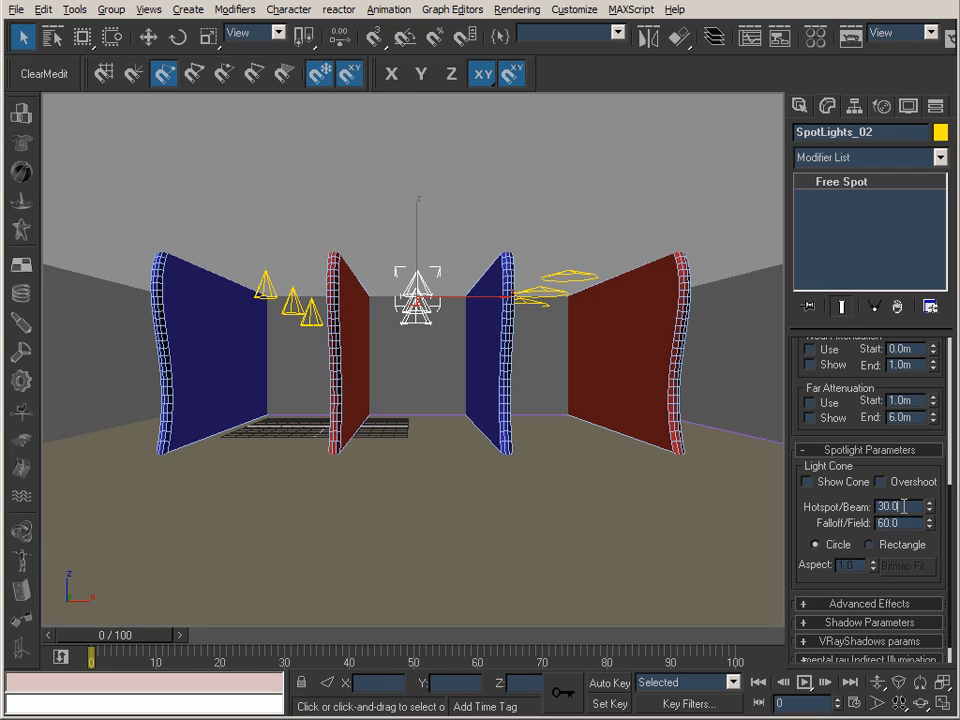
pyautogui.moveTo(905, 506); pyautogui.dragTo(838, 524)
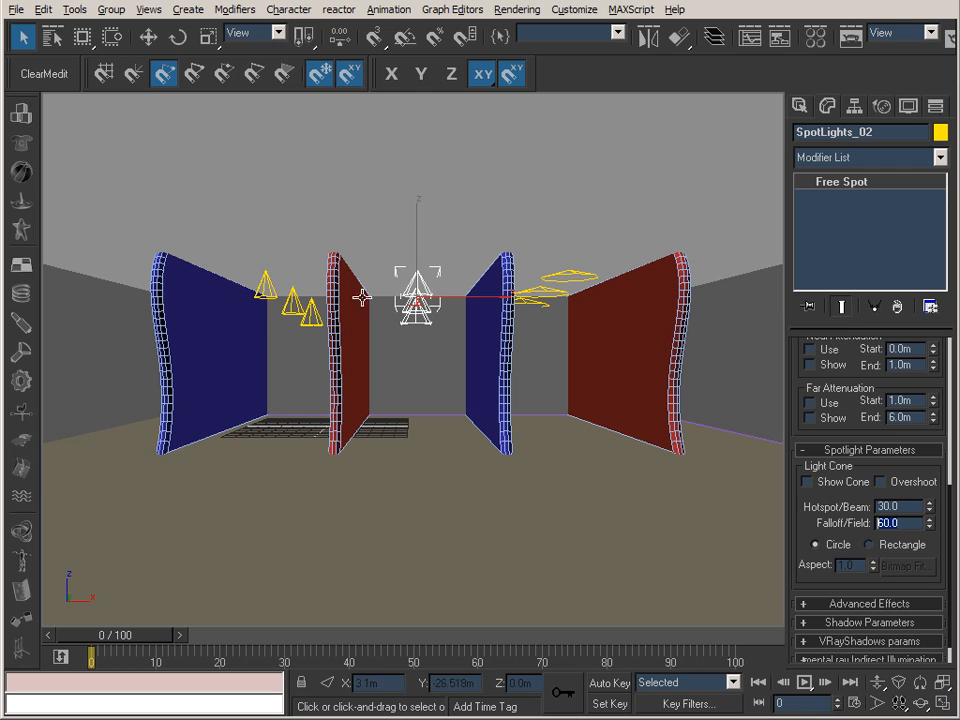
pyautogui.click(568, 273)
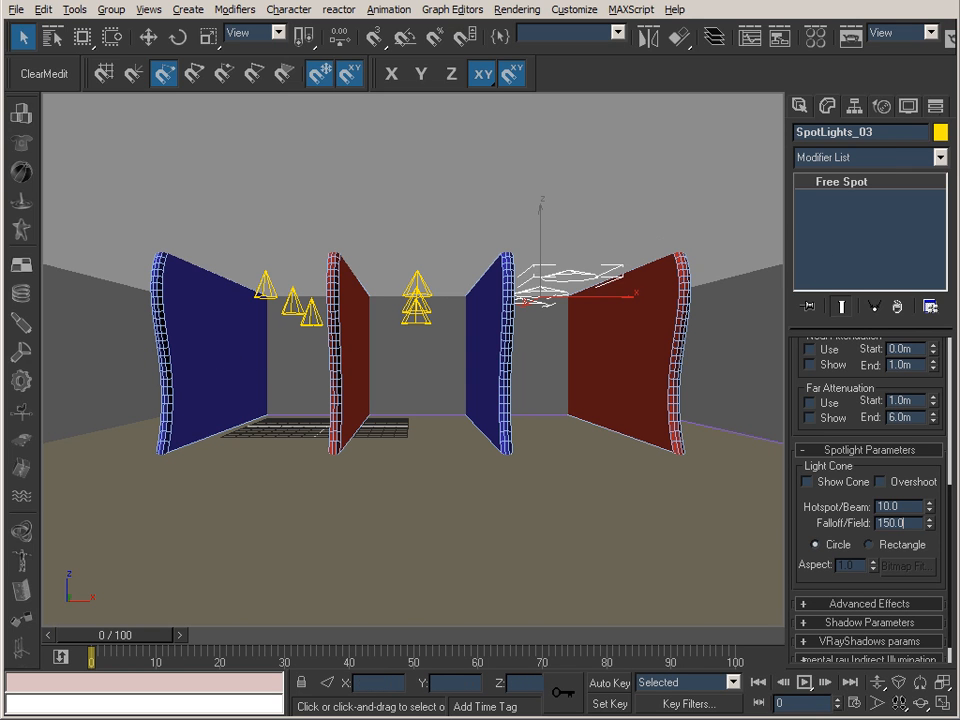
# Review the V-Ray image sampler, antialiasing filter and indirect illumination settings in the render setup.
pyautogui.click(851, 38)
pyautogui.moveTo(365, 19); pyautogui.dragTo(331, 23)
pyautogui.click(393, 47)
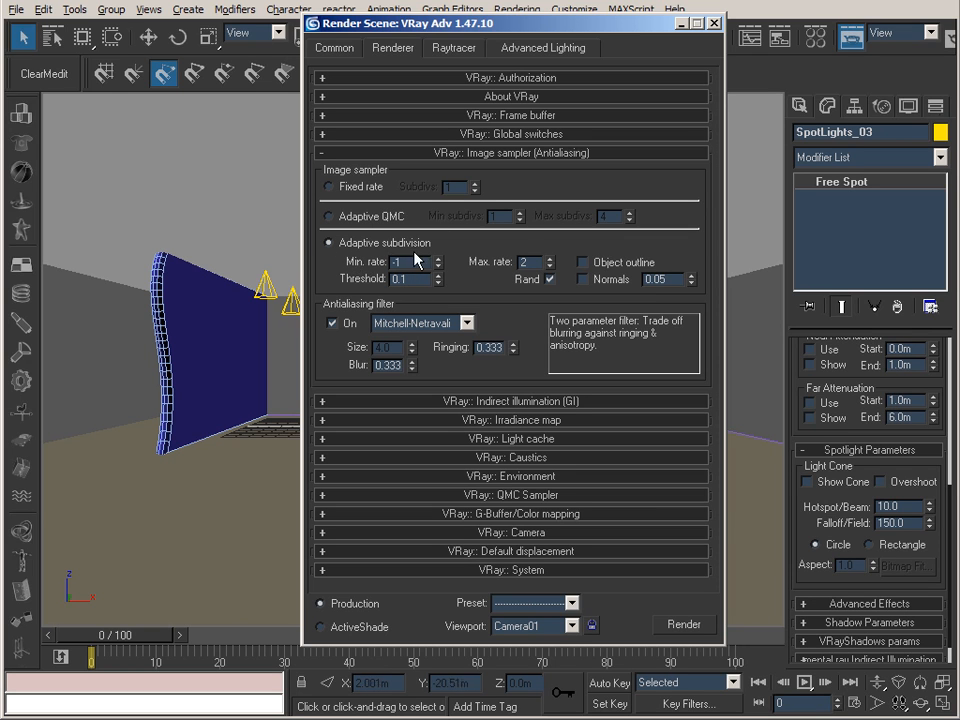
pyautogui.click(450, 400)
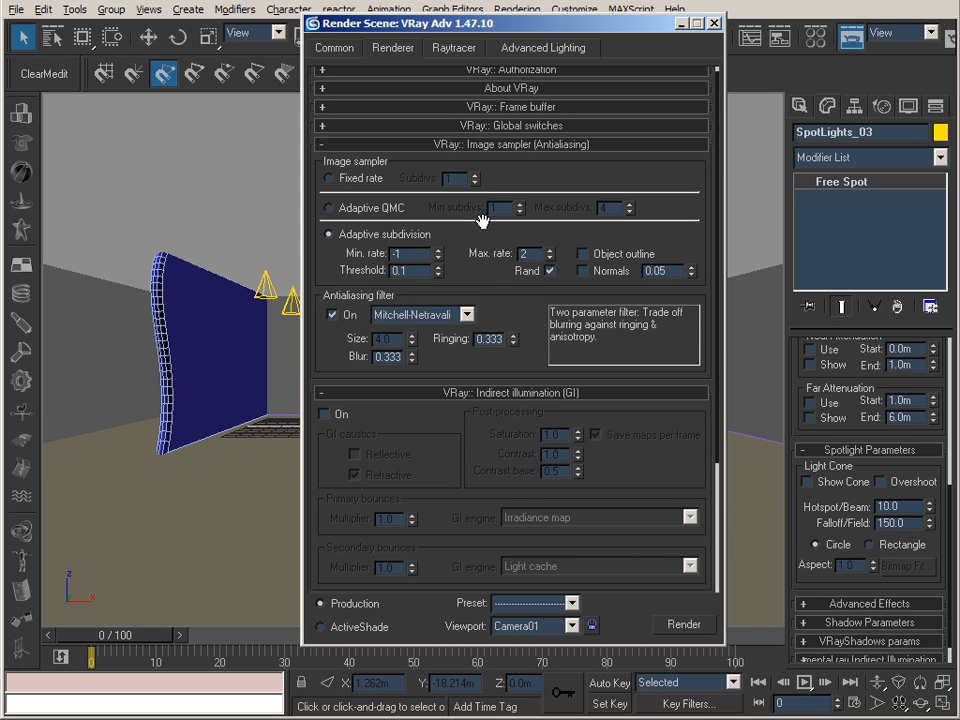
pyautogui.moveTo(540, 326); pyautogui.dragTo(525, 285)
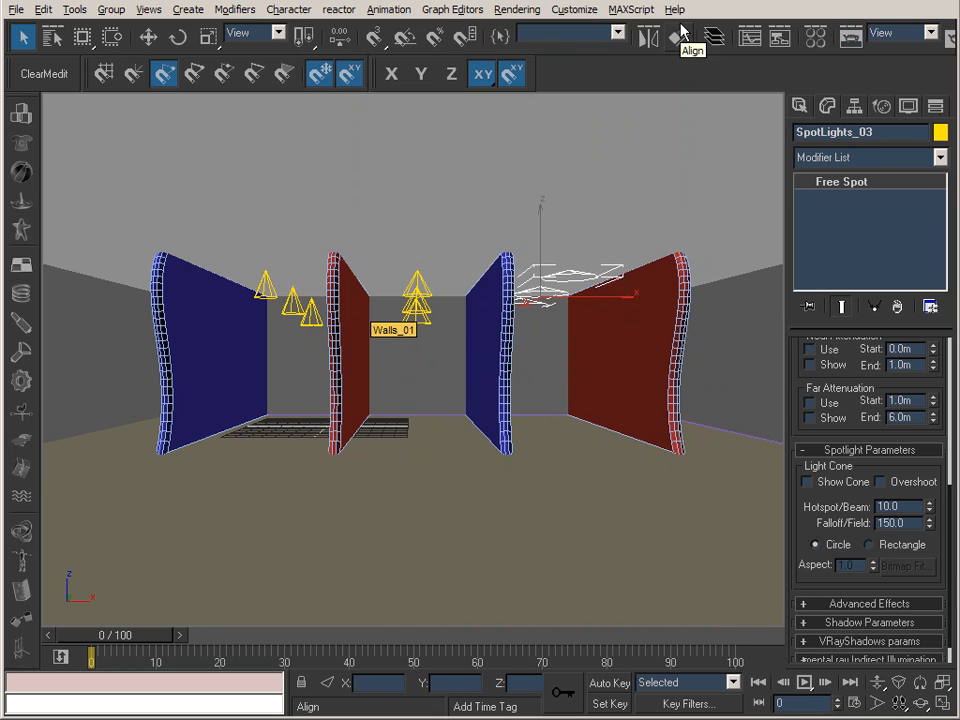
pyautogui.click(712, 22)
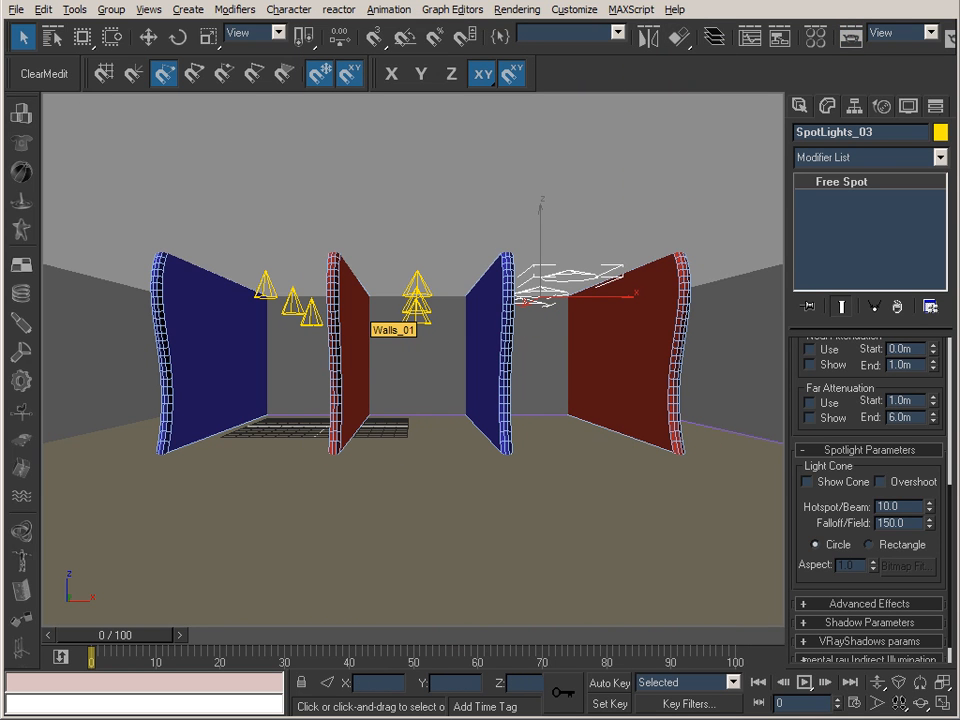
# Switch to IrfanView to examine the render 10_Spot_Straight_NGI_020000.tif and return to the 3D scene.
pyautogui.hotkey('alt', 'Tab')
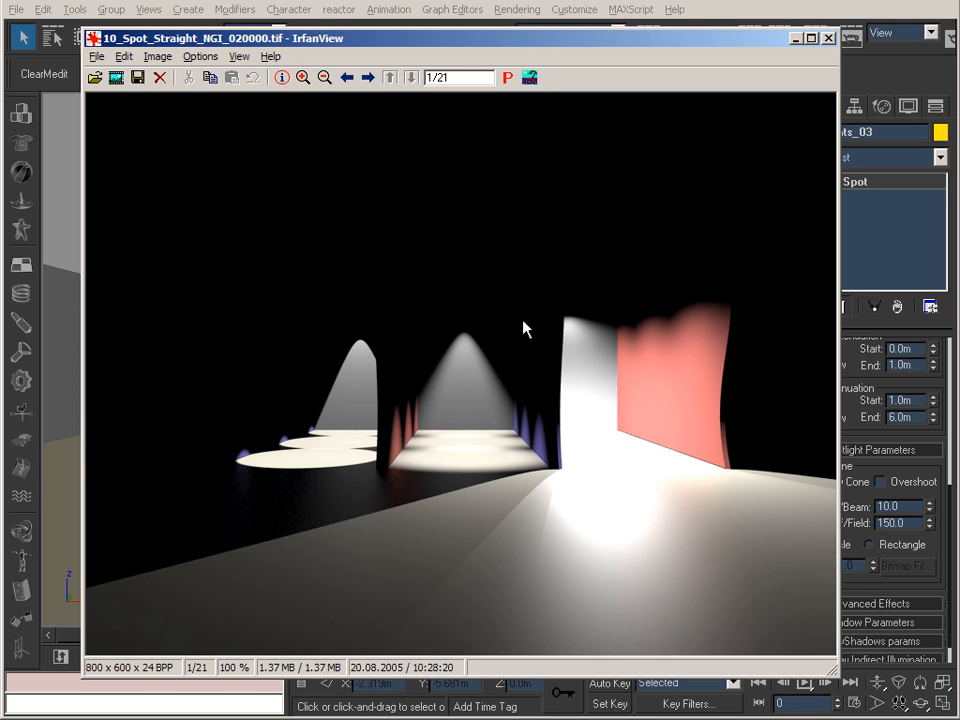
pyautogui.click(796, 39)
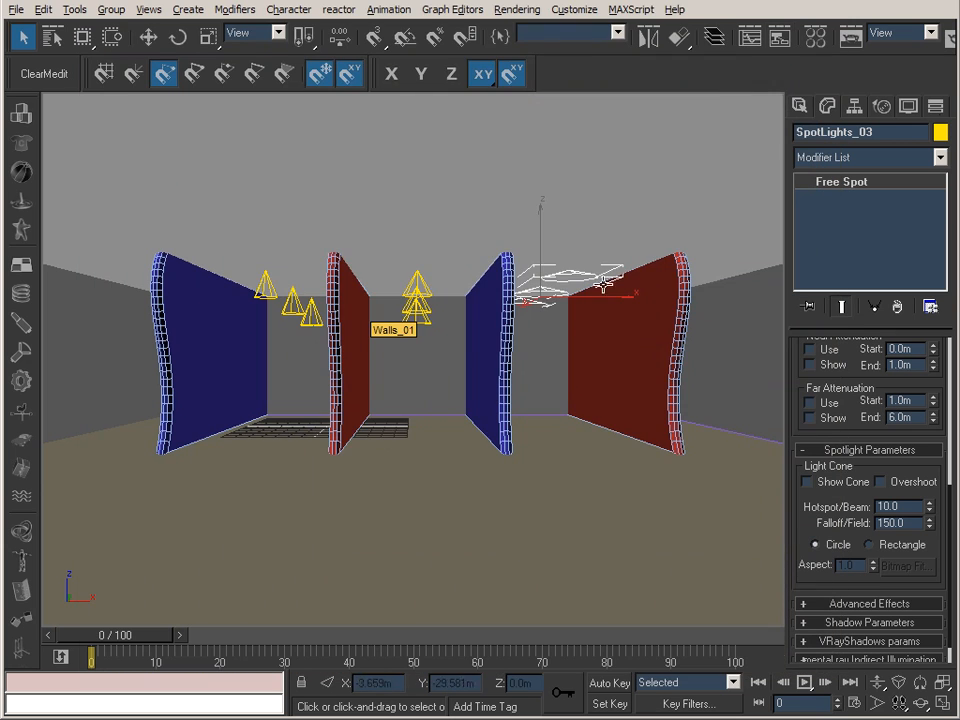
# Enable V-Ray indirect illumination (GI) in the render settings.
pyautogui.click(853, 37)
pyautogui.click(398, 47)
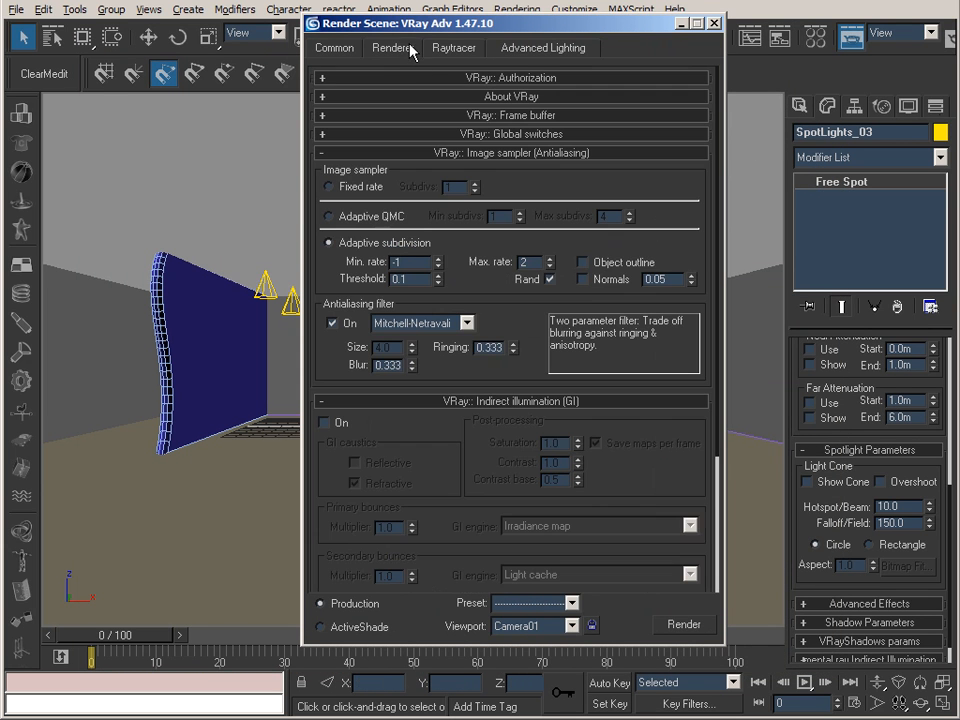
pyautogui.click(337, 422)
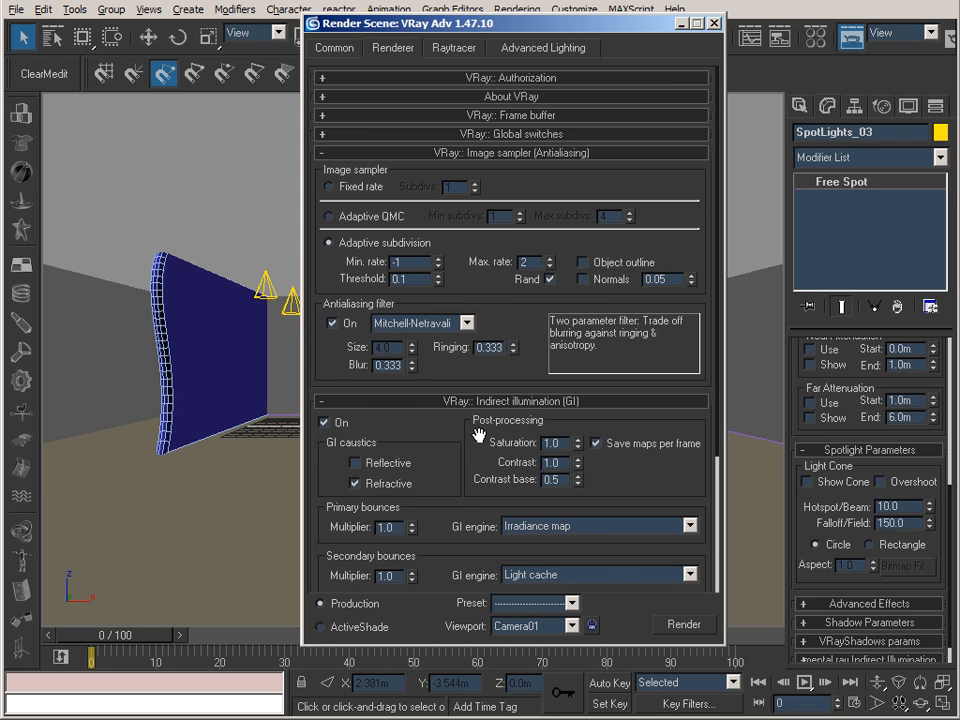
# Review the GI engines for the primary and secondary bounces and the light cache calculation settings.
pyautogui.moveTo(453, 418); pyautogui.dragTo(455, 201)
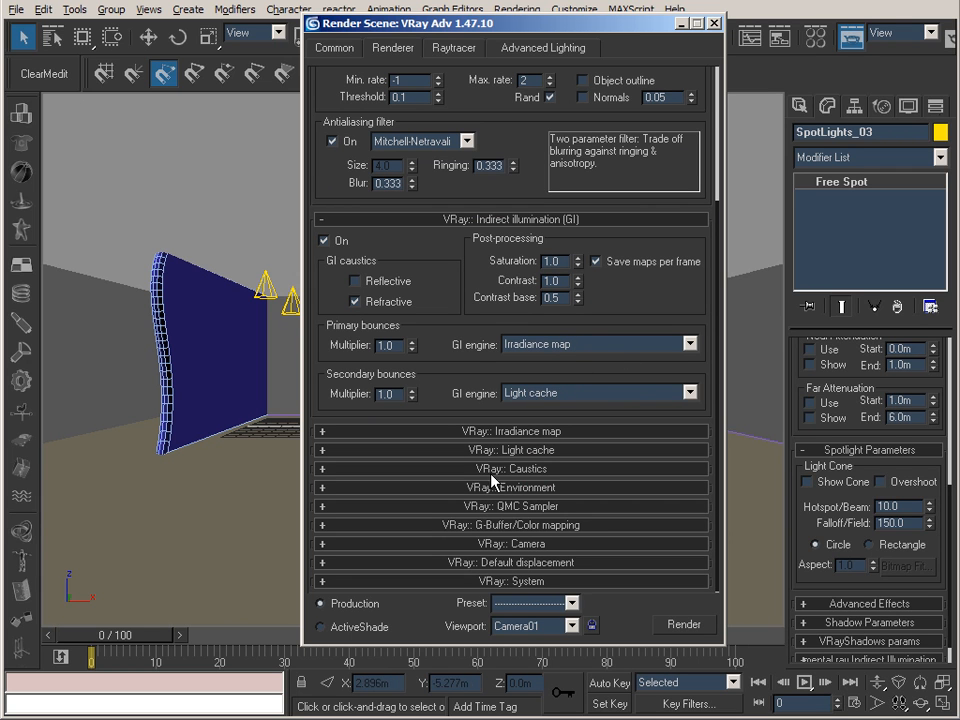
pyautogui.click(519, 450)
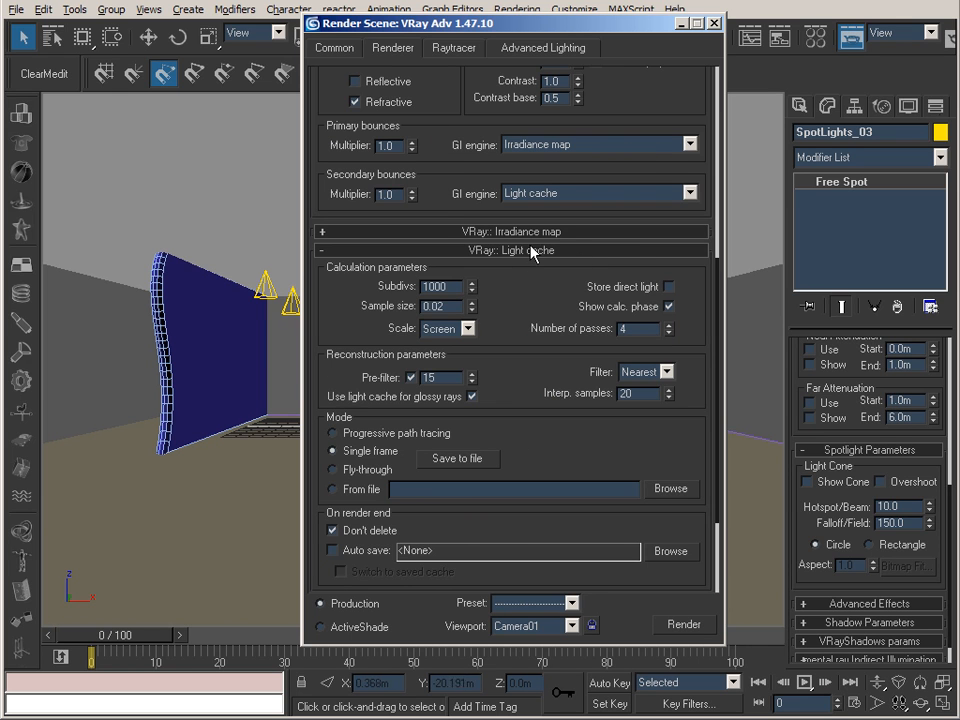
pyautogui.click(508, 250)
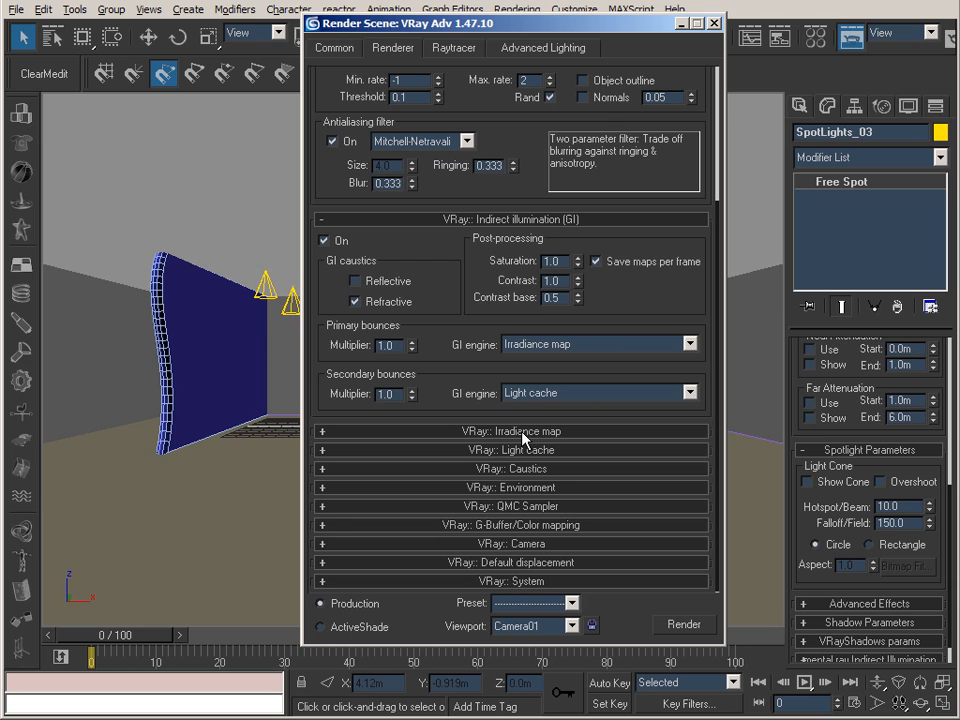
# Review the irradiance map settings, and compare the renders 10_Spot_Straight_NGI_020000.tif and 15_Spot_Straight_GI_020000.tif in IrfanView.
pyautogui.click(522, 433)
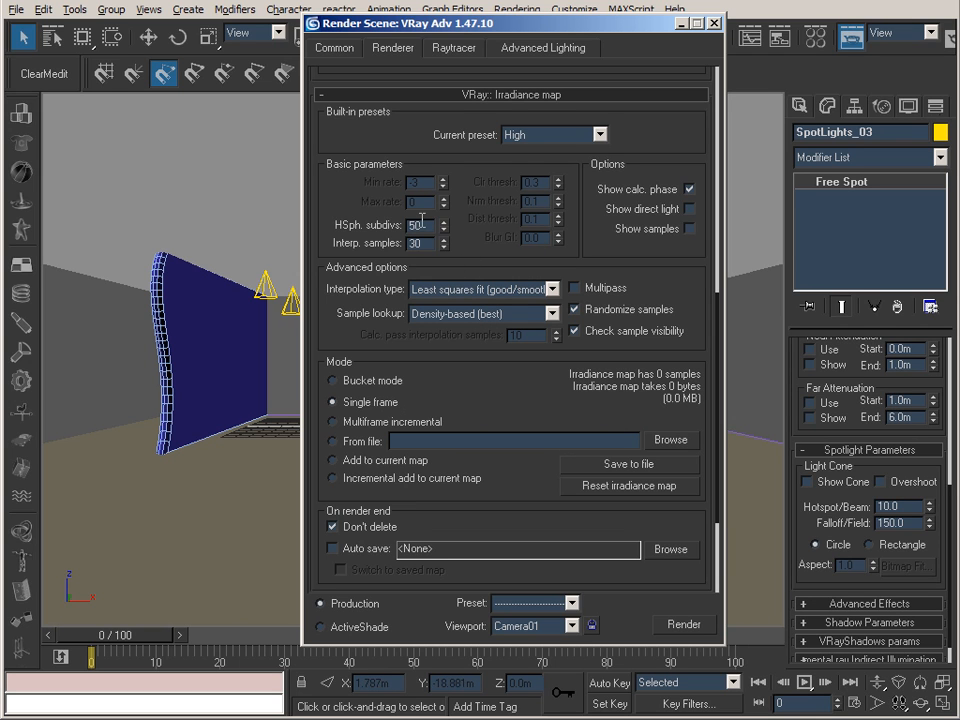
pyautogui.click(681, 23)
pyautogui.hotkey('alt', 'Tab')
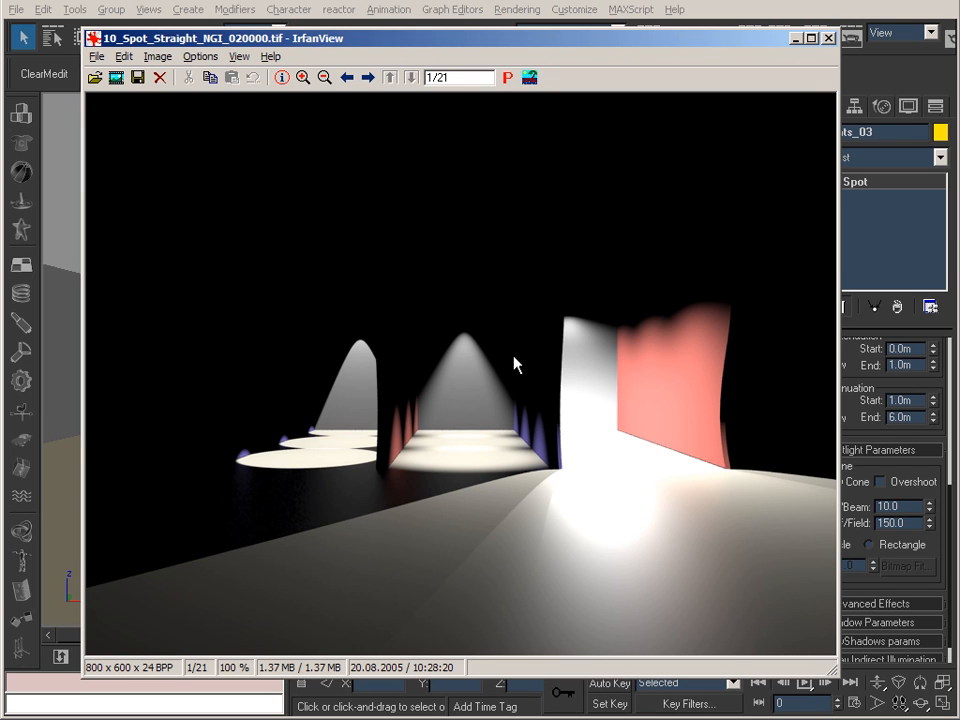
pyautogui.press('space')
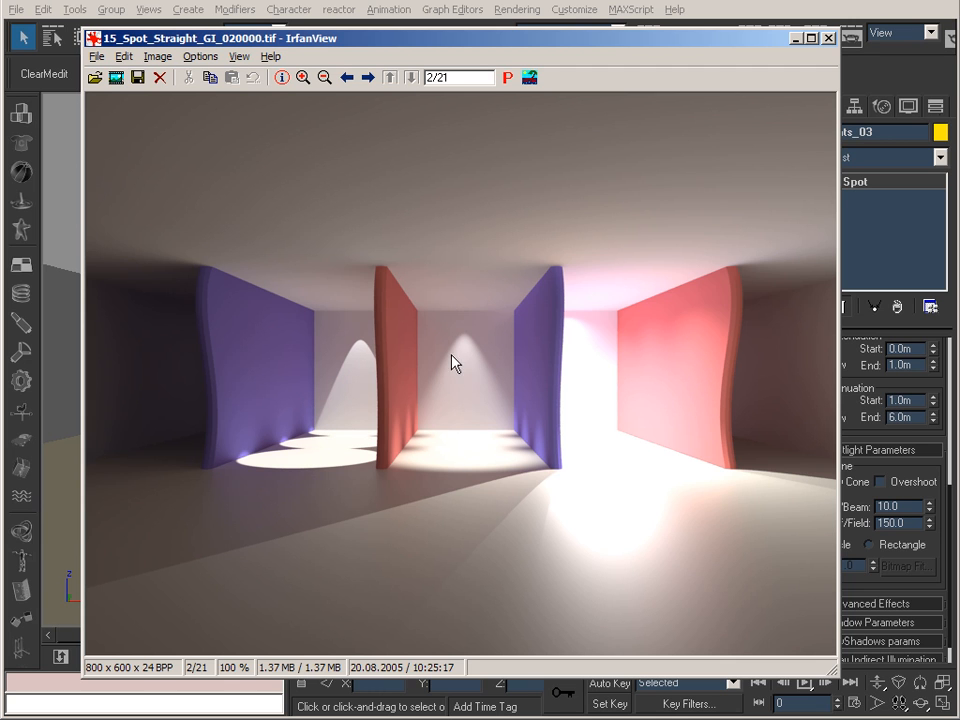
pyautogui.click(797, 39)
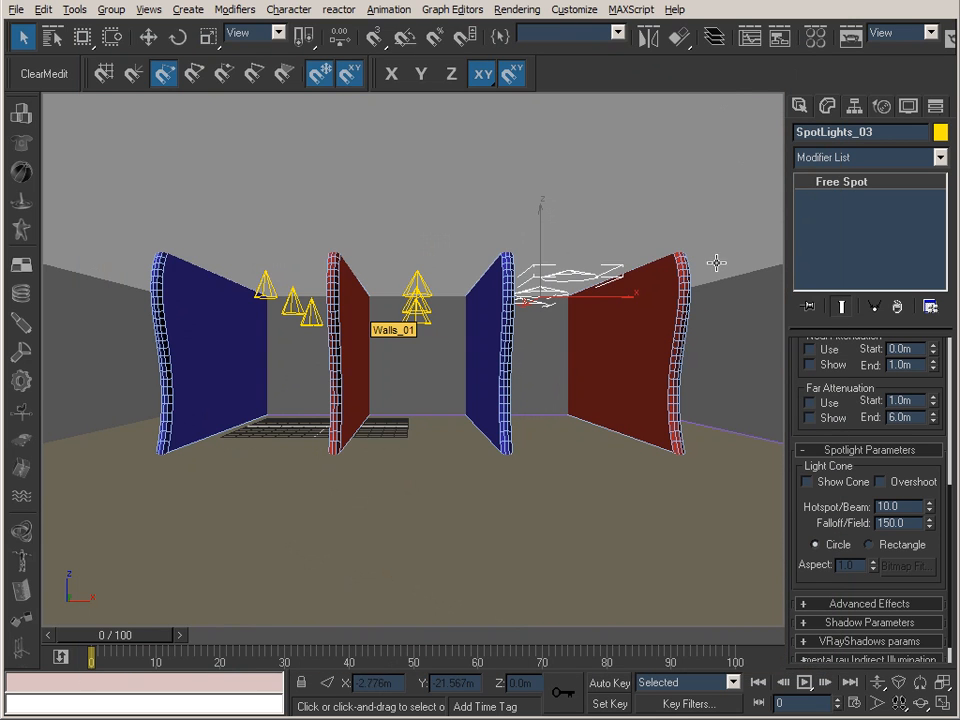
# Enable far attenuation for the SpotLights_01 spotlights and show its range in the viewport.
pyautogui.click(266, 296)
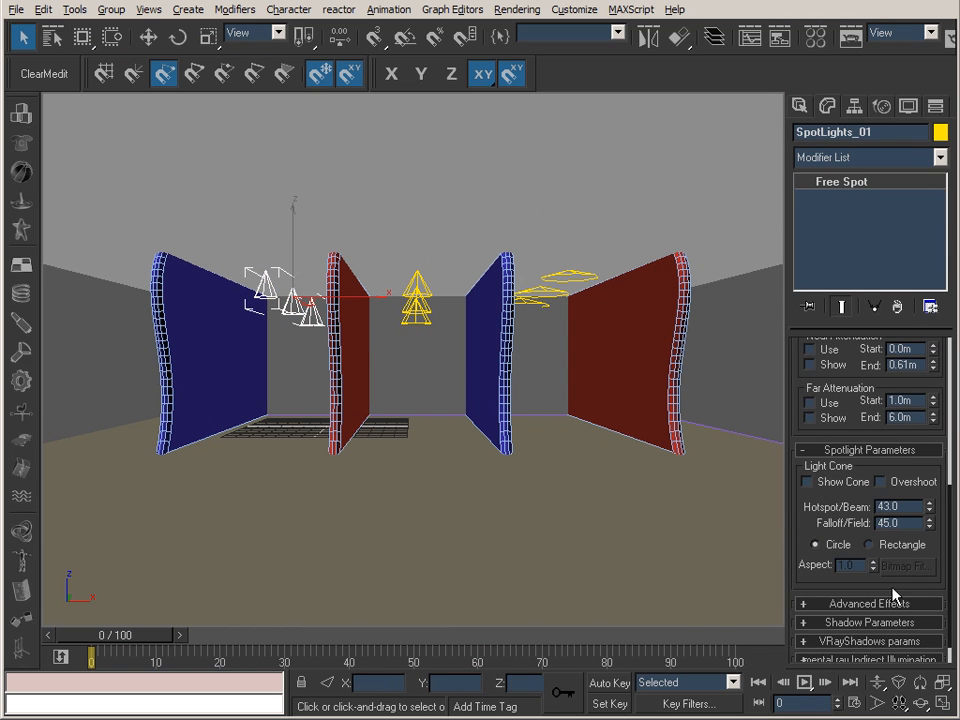
pyautogui.moveTo(797, 379); pyautogui.dragTo(855, 458)
pyautogui.click(810, 484)
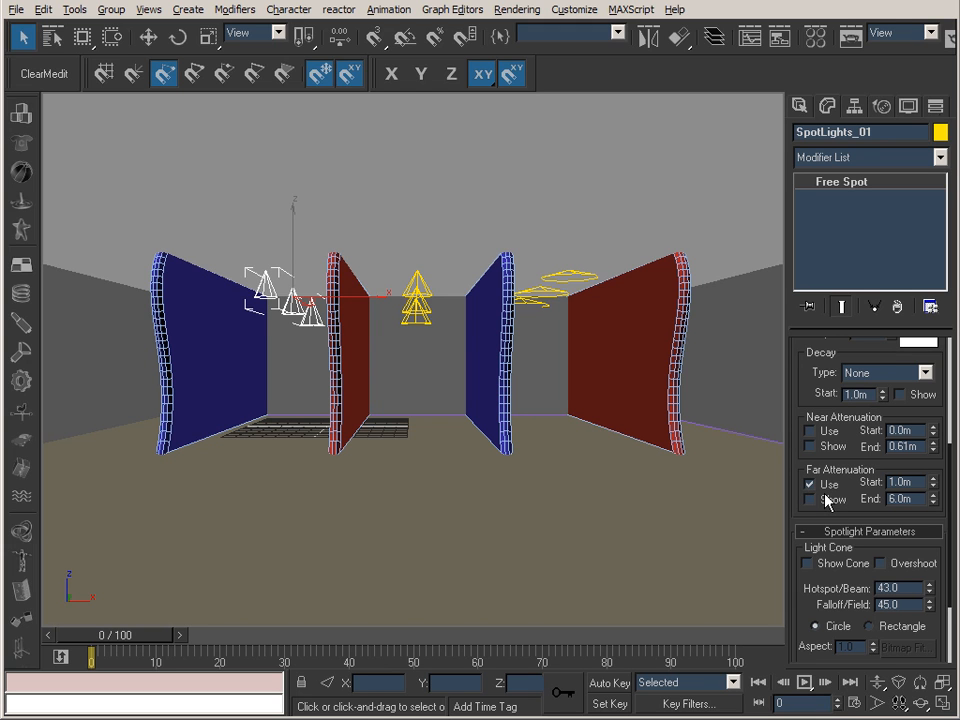
pyautogui.click(829, 500)
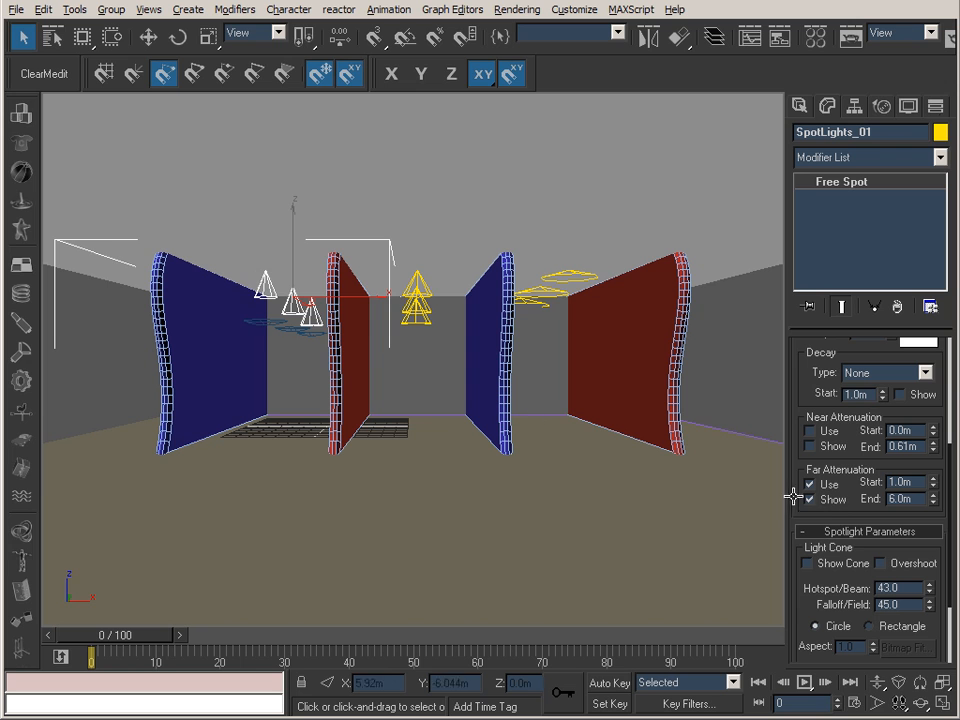
# Switch the Camera01 viewport to wireframe shading to examine the far attenuation range of SpotLights_01.
pyautogui.rightClick(72, 106)
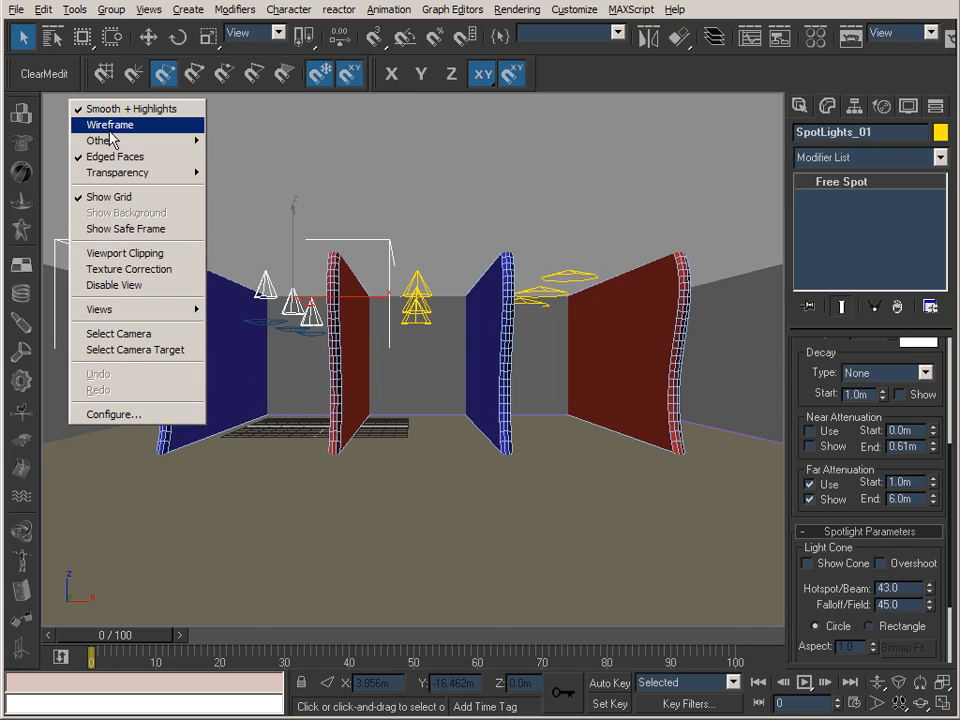
pyautogui.click(79, 124)
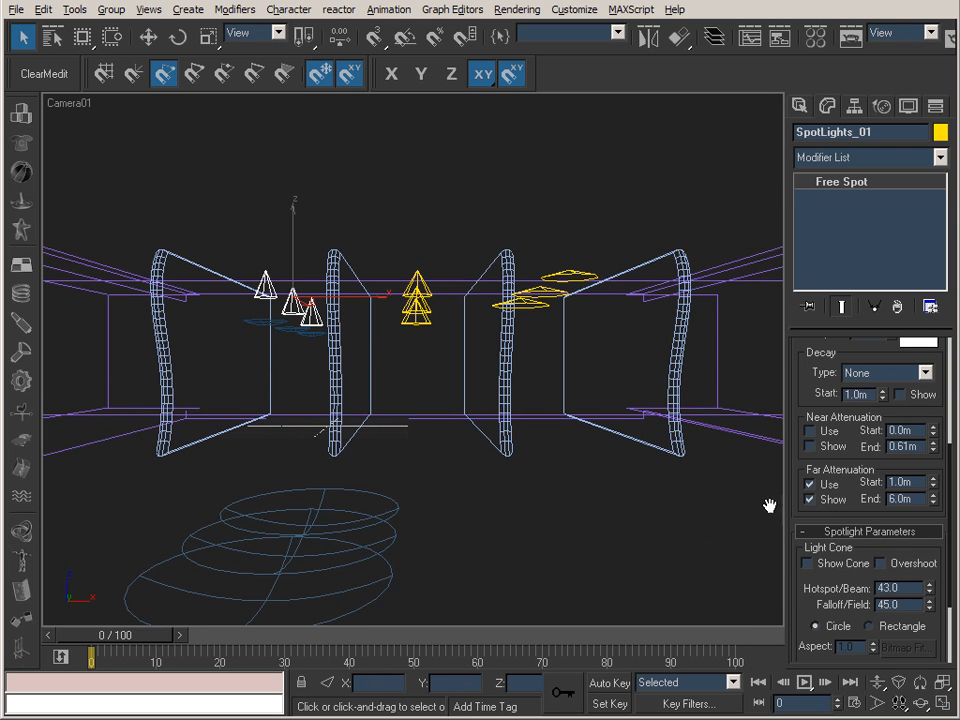
pyautogui.click(915, 499)
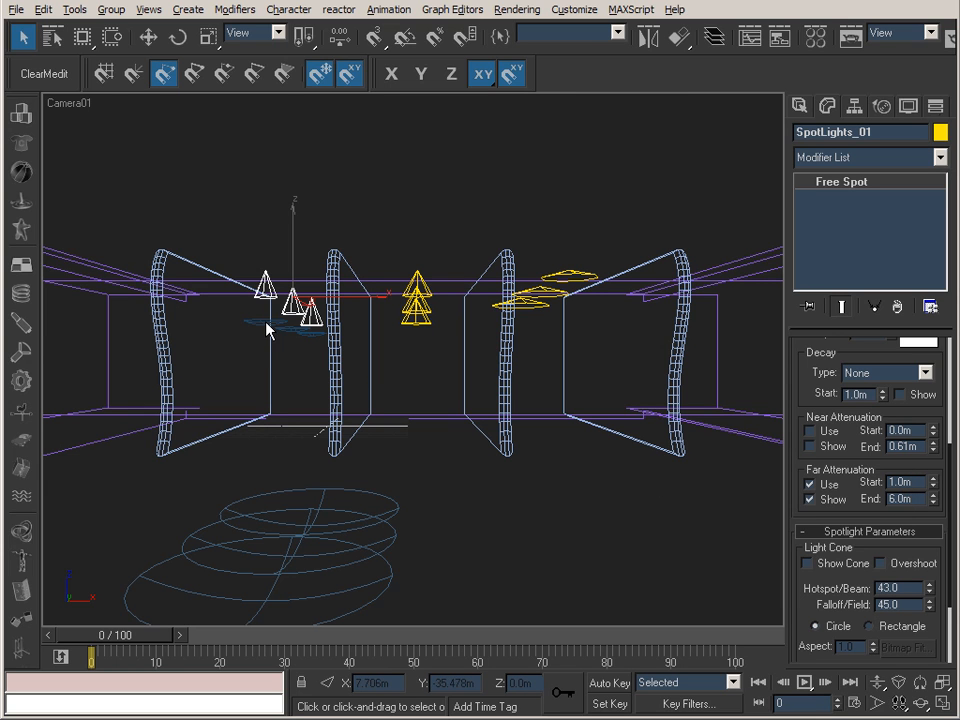
# Enable and show far attenuation for the SpotLights_02 and SpotLights_03 spotlights.
pyautogui.click(420, 292)
pyautogui.click(810, 484)
pyautogui.click(810, 499)
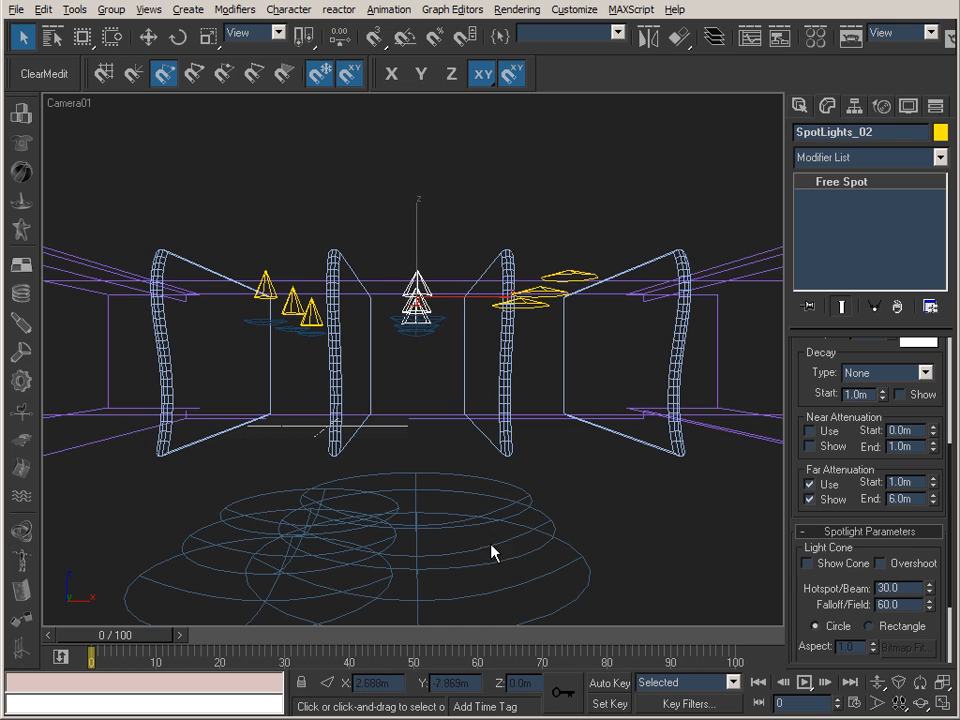
pyautogui.click(578, 272)
pyautogui.click(810, 484)
pyautogui.click(810, 499)
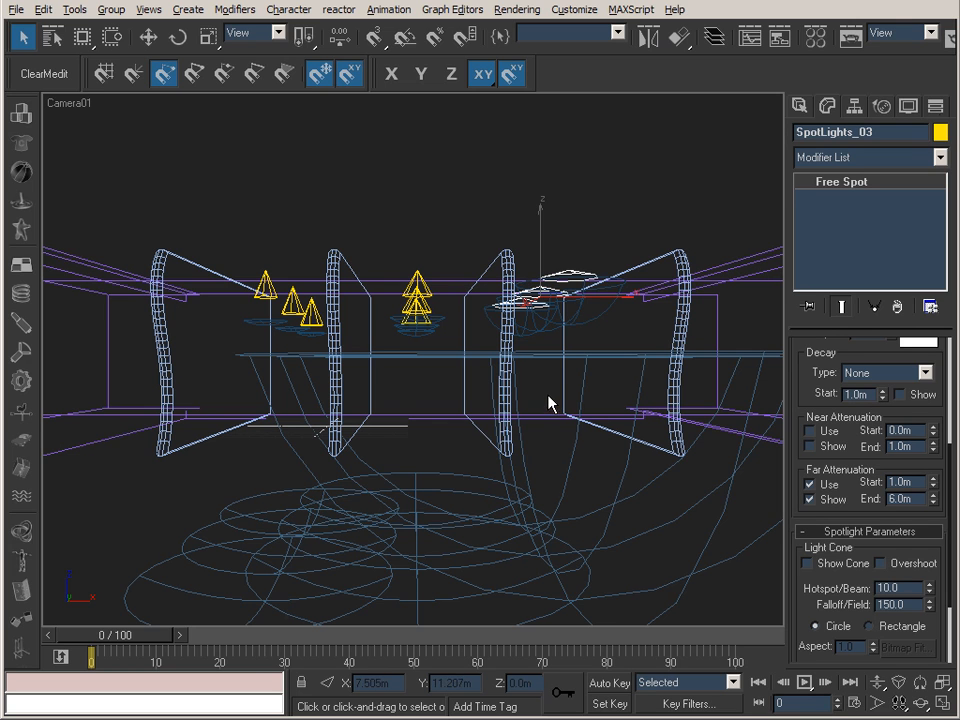
# Switch to IrfanView to compare the spotlight falloff renders without and with GI, and return to the 3D scene.
pyautogui.hotkey('alt', 'Tab')
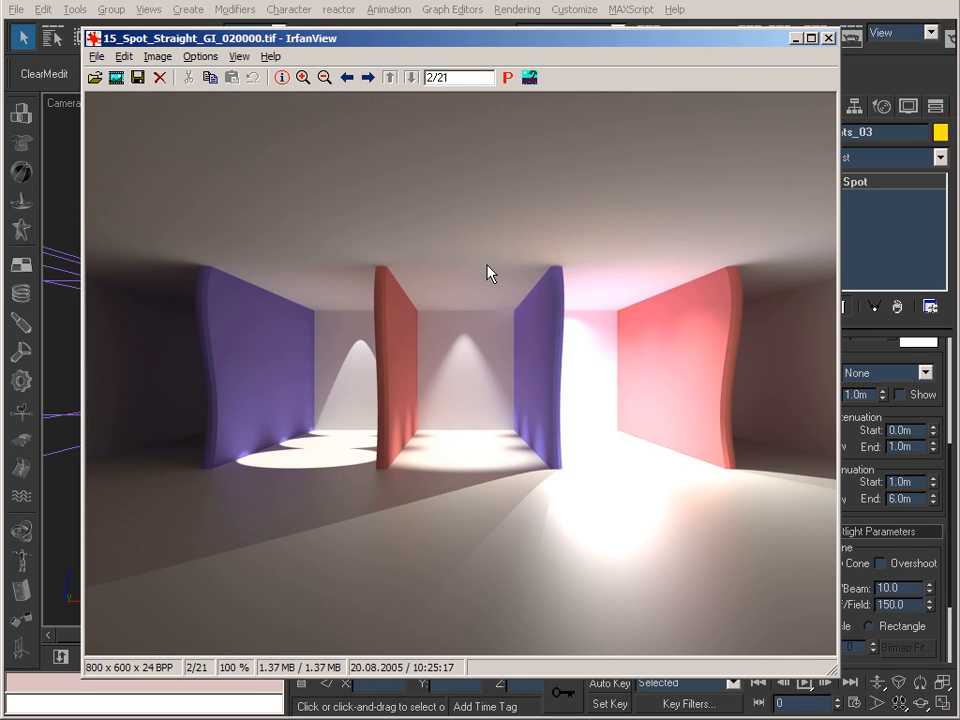
pyautogui.press('space')
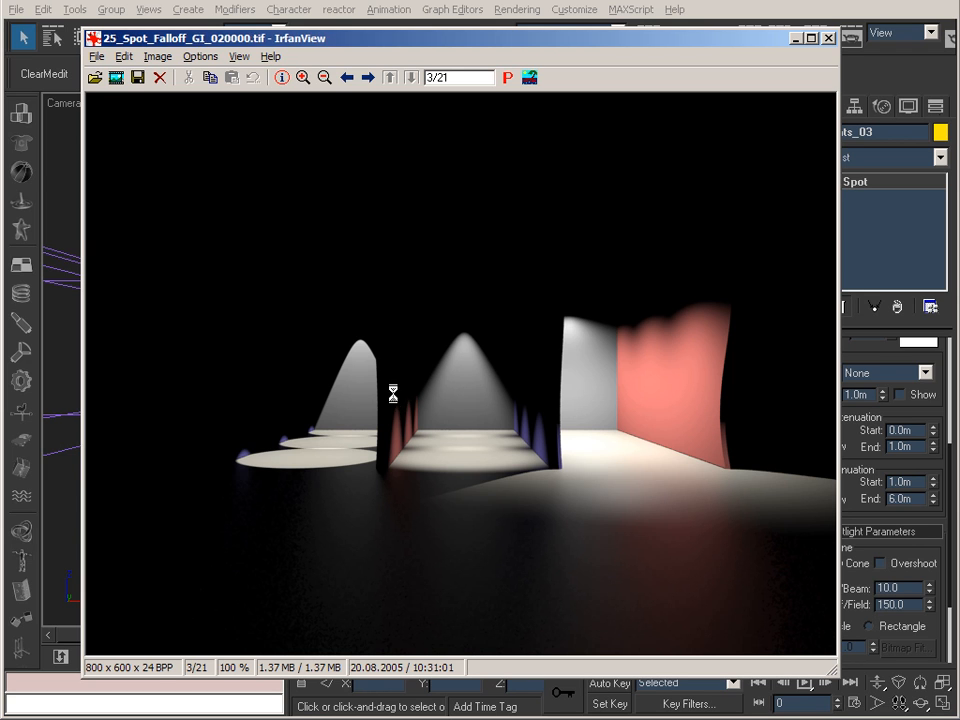
pyautogui.press('space')
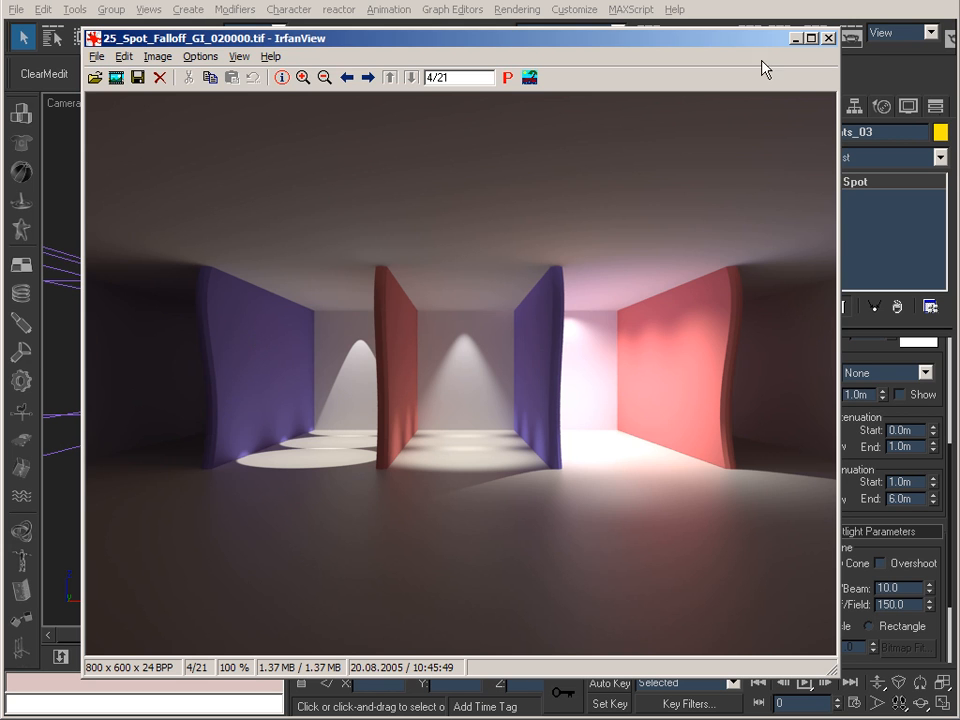
pyautogui.click(796, 38)
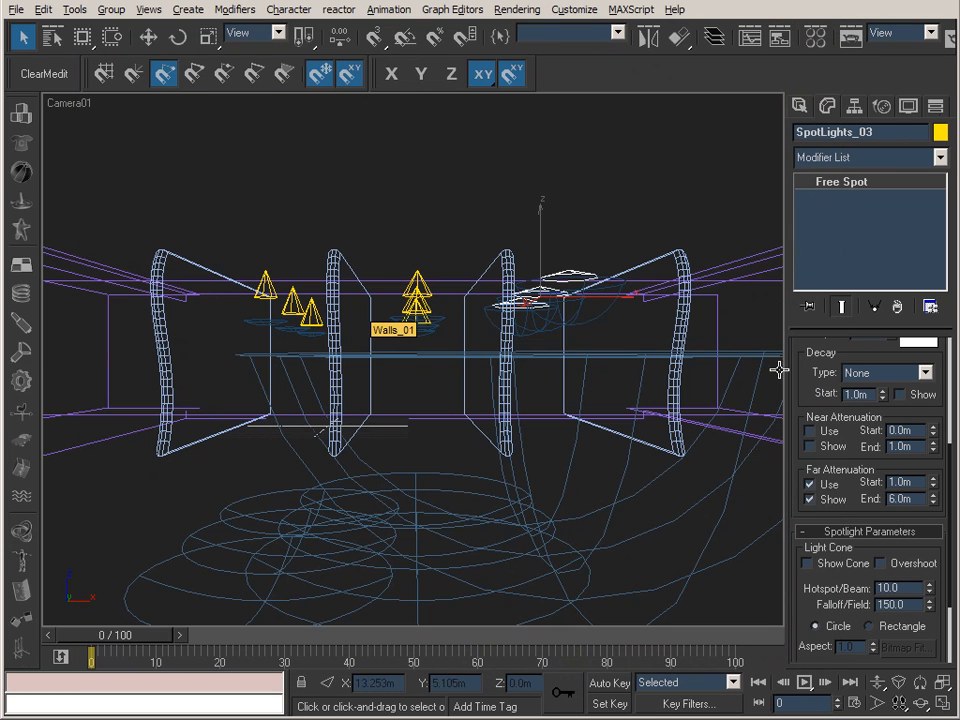
# Disable and hide far attenuation for SpotLights_03, SpotLights_02 and SpotLights_01.
pyautogui.click(810, 483)
pyautogui.click(810, 499)
pyautogui.click(416, 300)
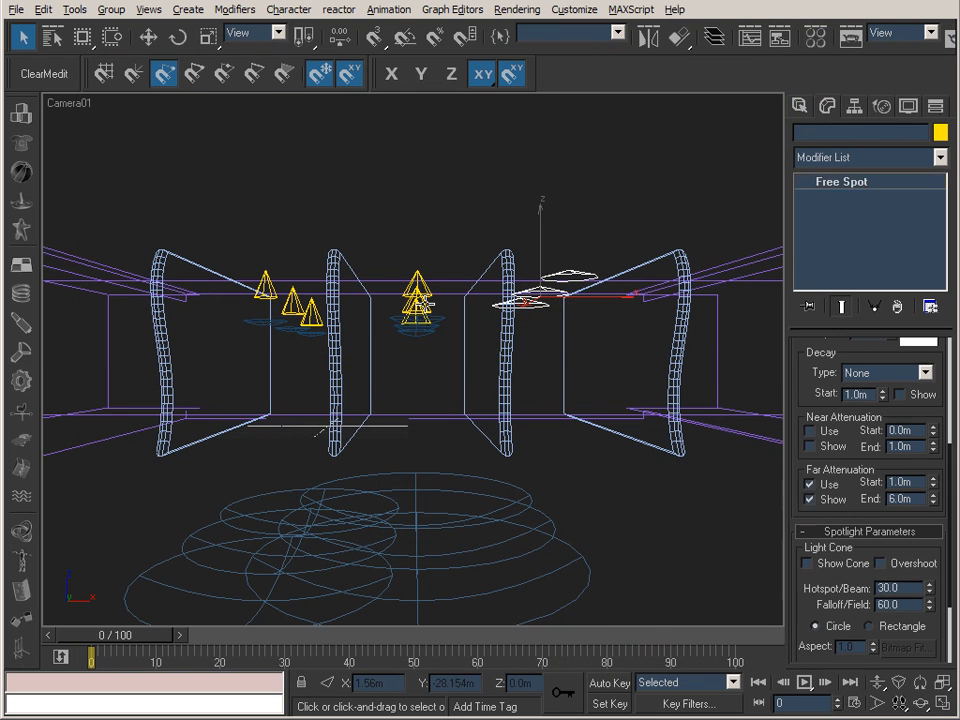
pyautogui.click(813, 502)
pyautogui.click(812, 484)
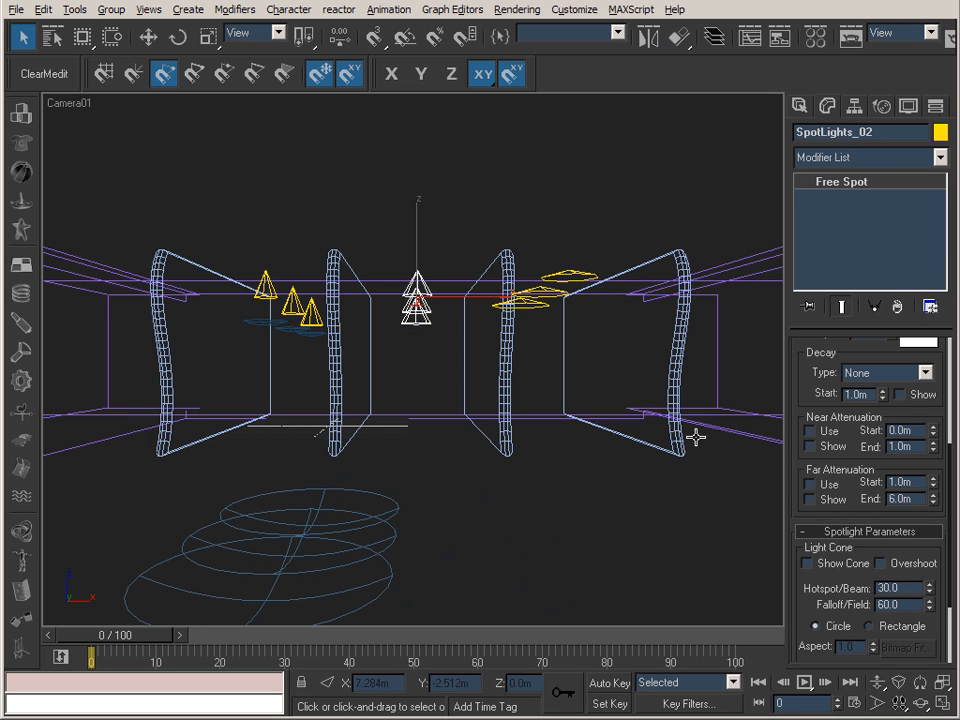
pyautogui.click(276, 313)
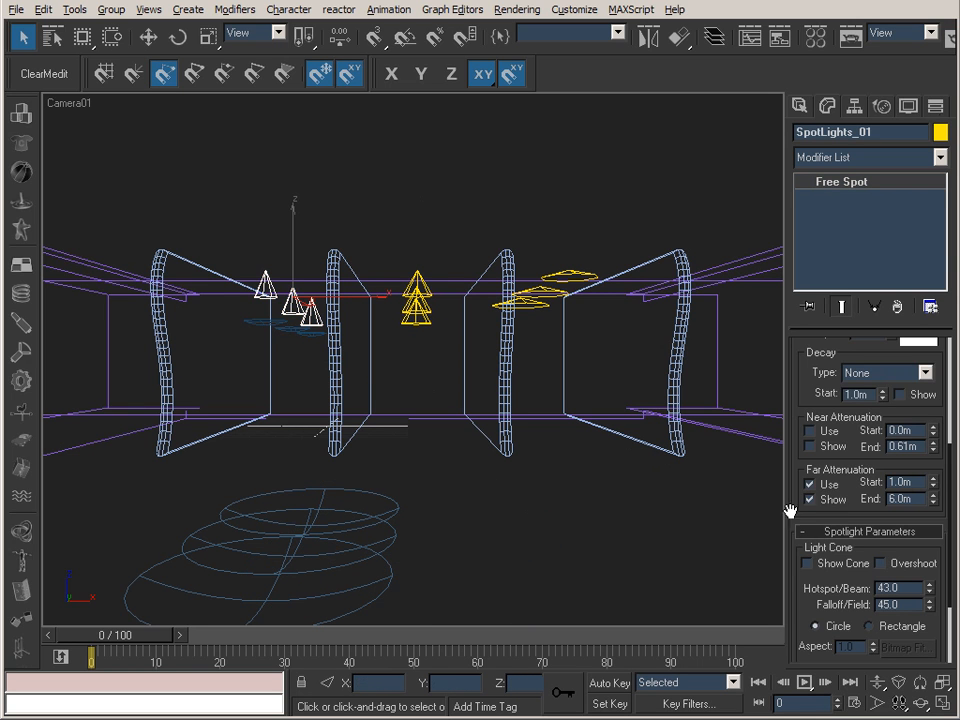
pyautogui.click(811, 484)
pyautogui.click(811, 499)
# Set the decay type to Inverse Square for SpotLights_01, SpotLights_02 and SpotLights_03.
pyautogui.moveTo(810, 375); pyautogui.dragTo(816, 424)
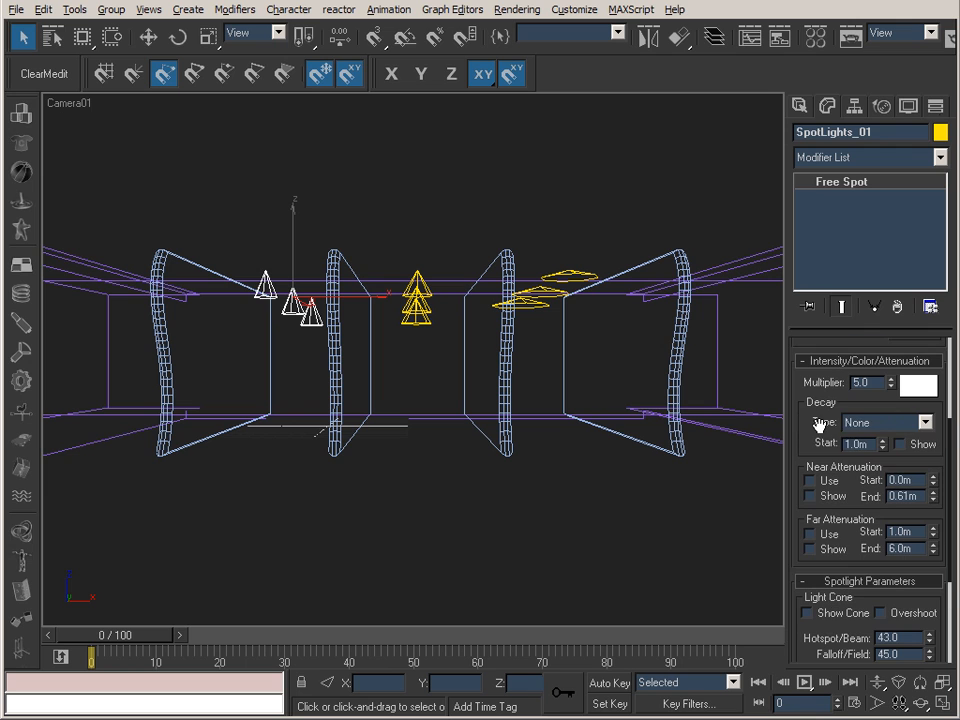
pyautogui.click(870, 428)
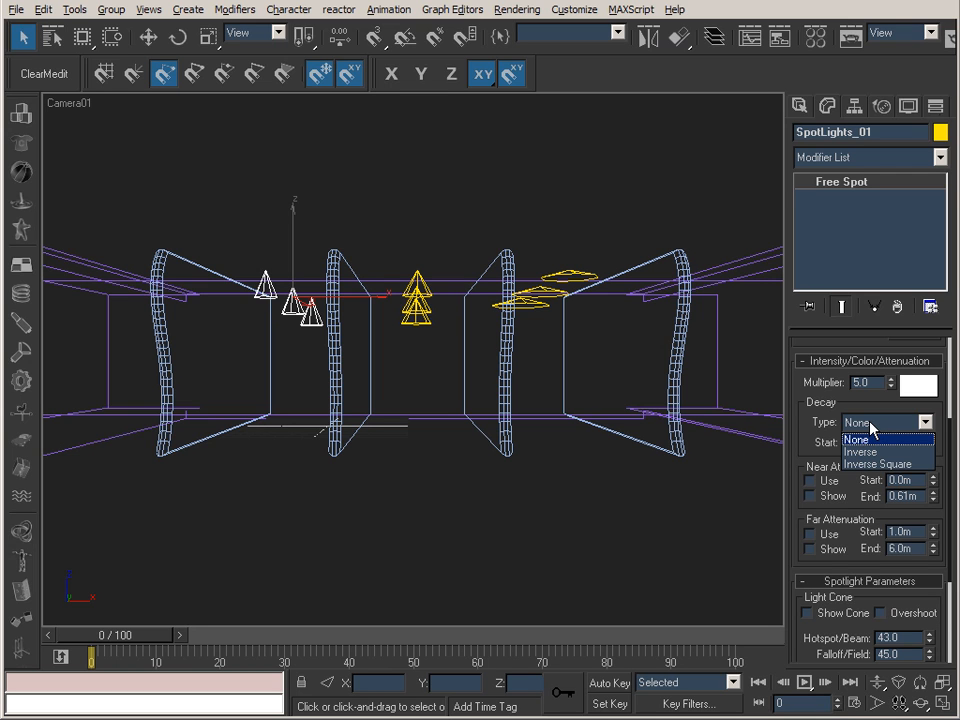
pyautogui.click(868, 465)
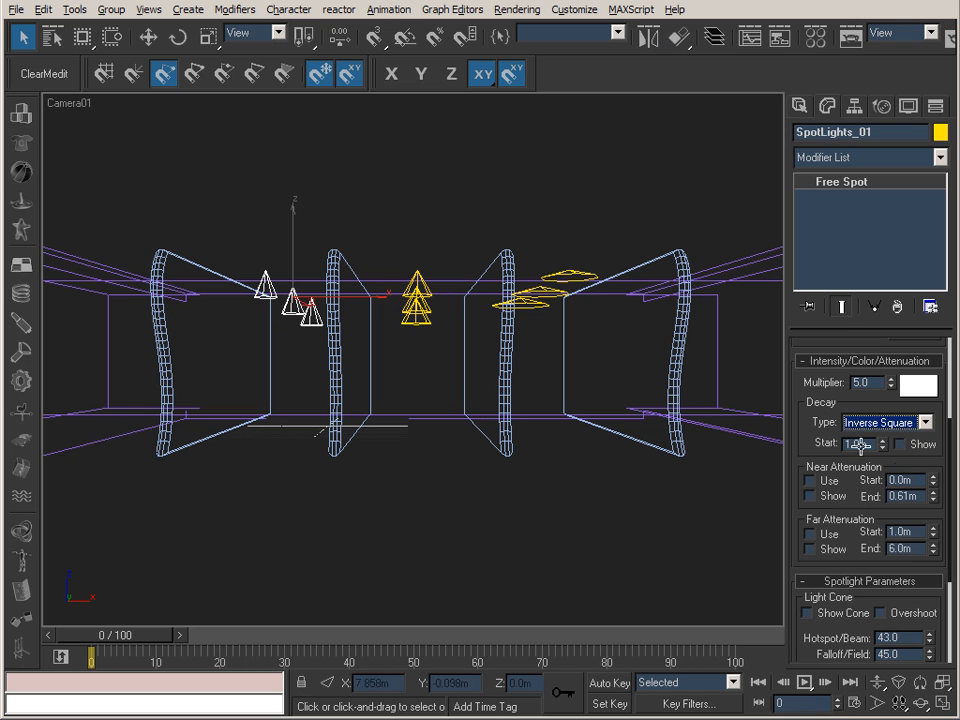
pyautogui.click(416, 298)
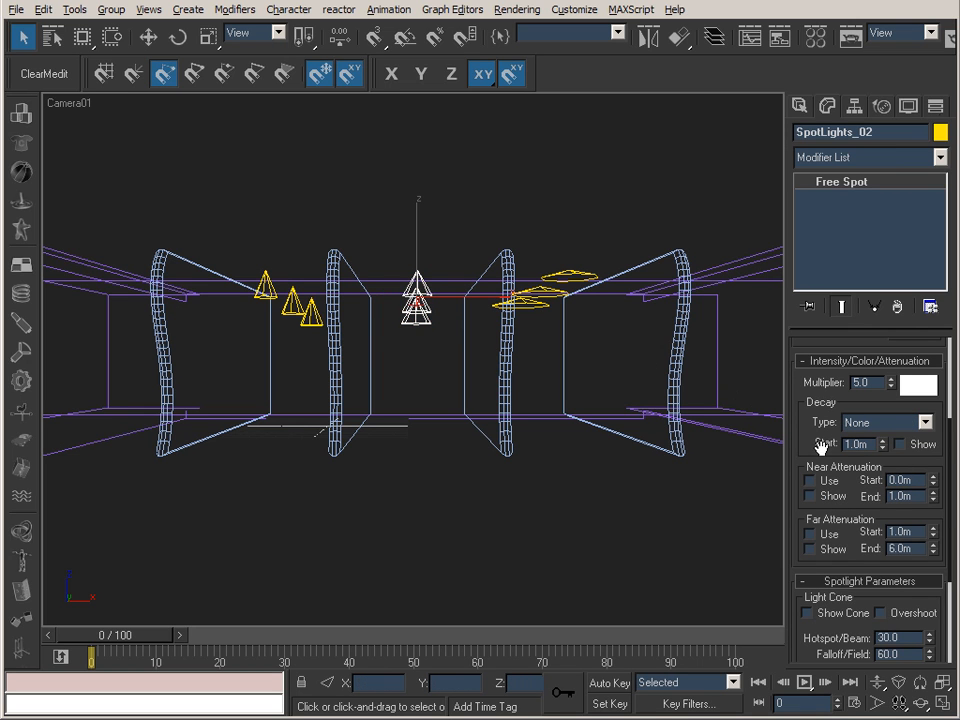
pyautogui.click(876, 424)
pyautogui.click(877, 464)
pyautogui.click(538, 292)
pyautogui.click(842, 421)
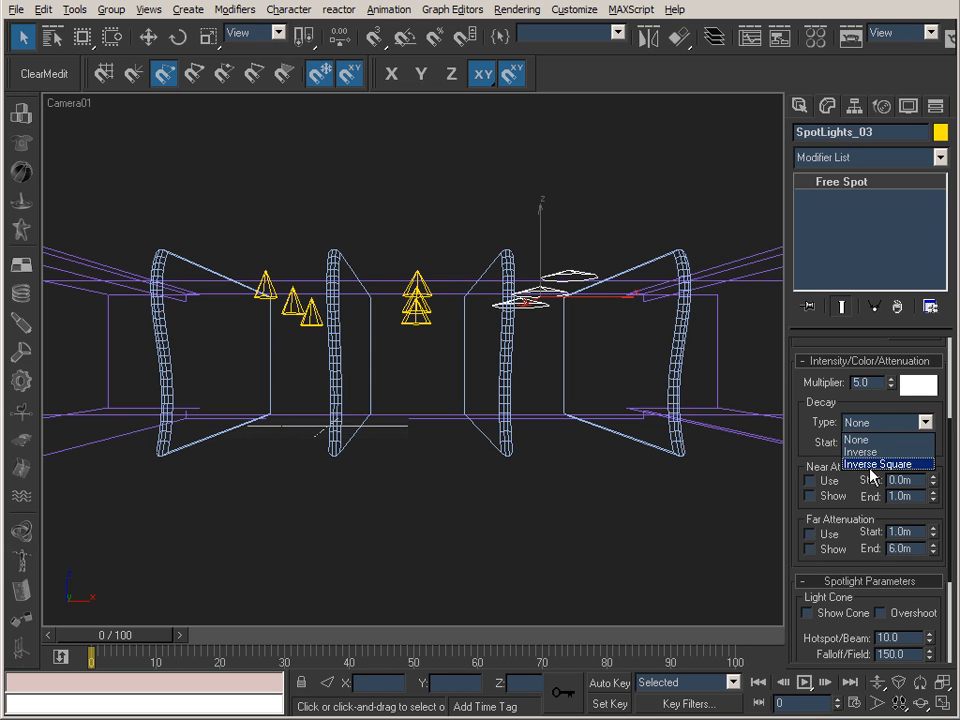
pyautogui.click(877, 463)
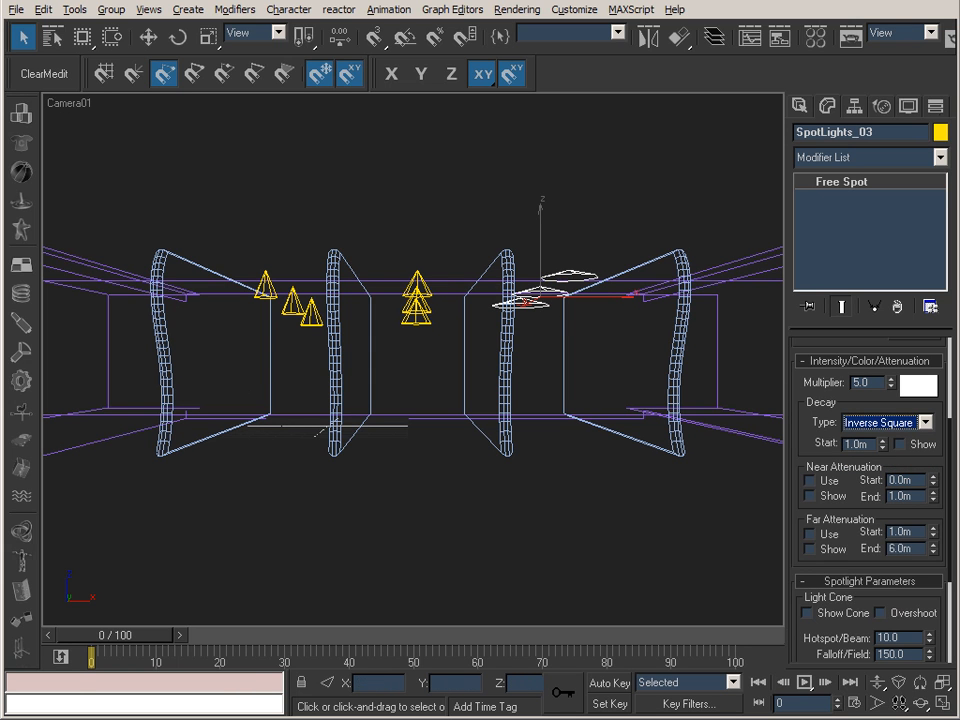
# Switch to IrfanView to examine the spotlight decay render 30_Spot_Decay_NGI_020000.tif and the render that follows it.
pyautogui.hotkey('alt', 'Tab')
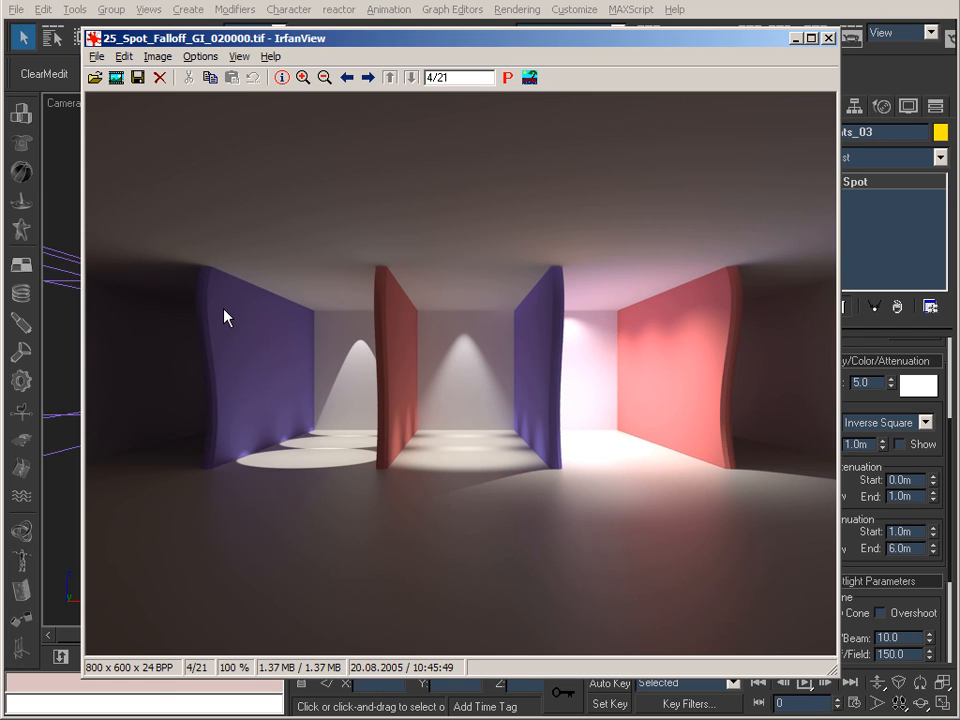
pyautogui.press('space')
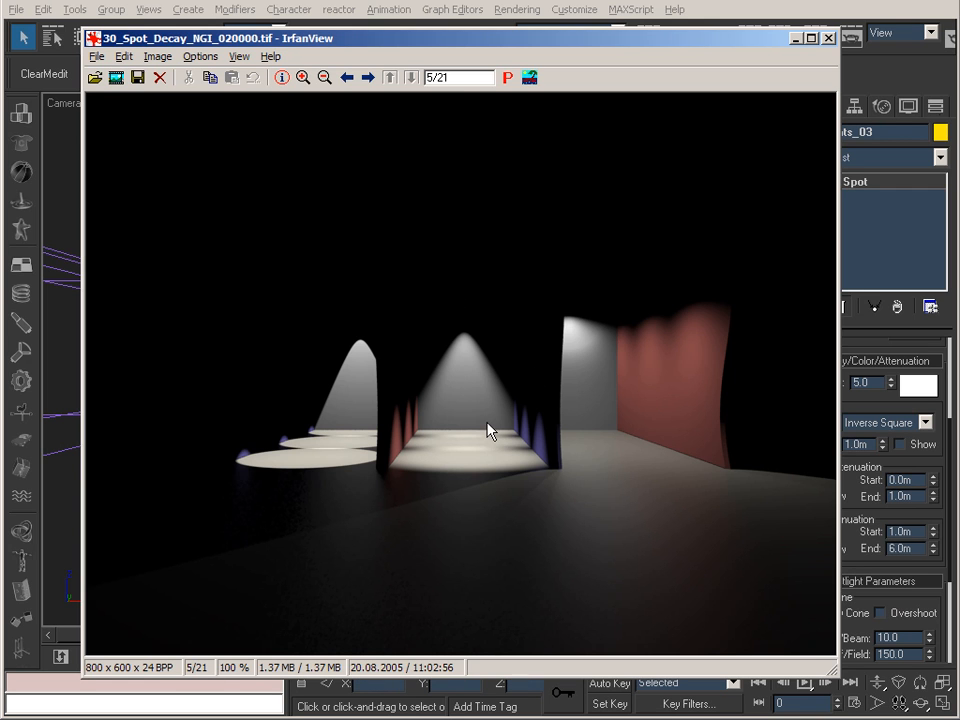
pyautogui.press('space')
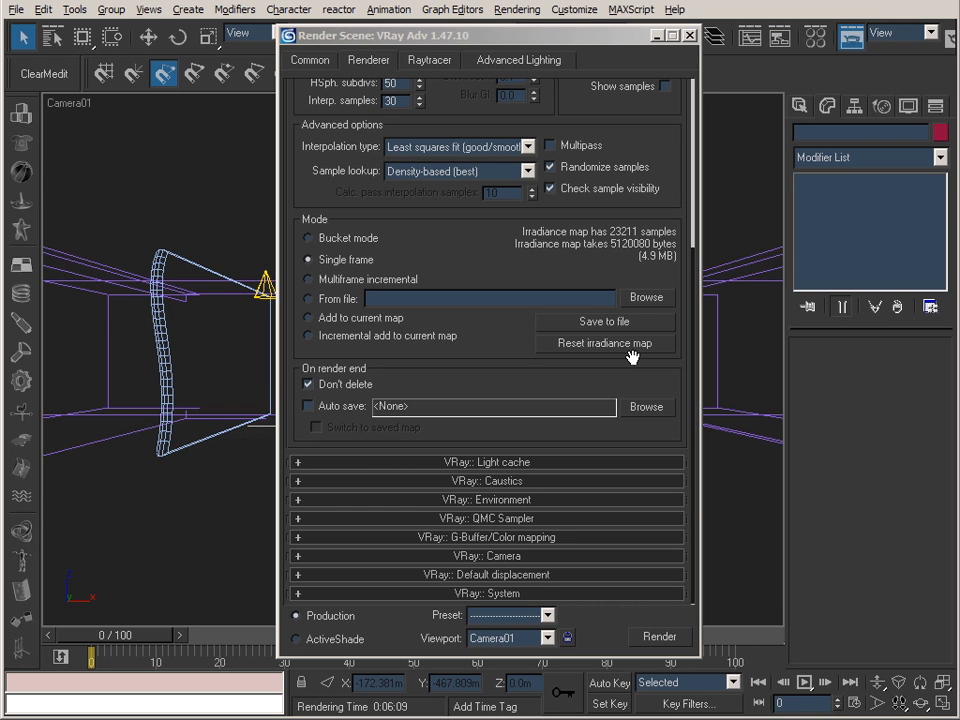
# Review the irradiance map settings, and examine the color mapping type with its dark and bright multipliers.
pyautogui.moveTo(439, 197); pyautogui.dragTo(429, 351)
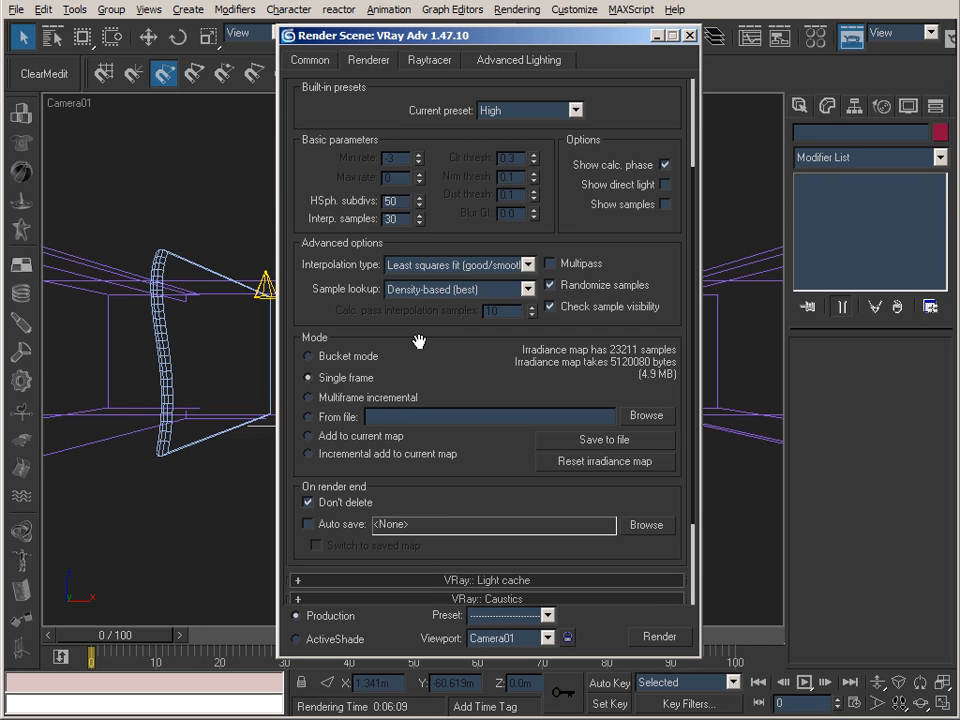
pyautogui.moveTo(488, 507); pyautogui.dragTo(506, 49)
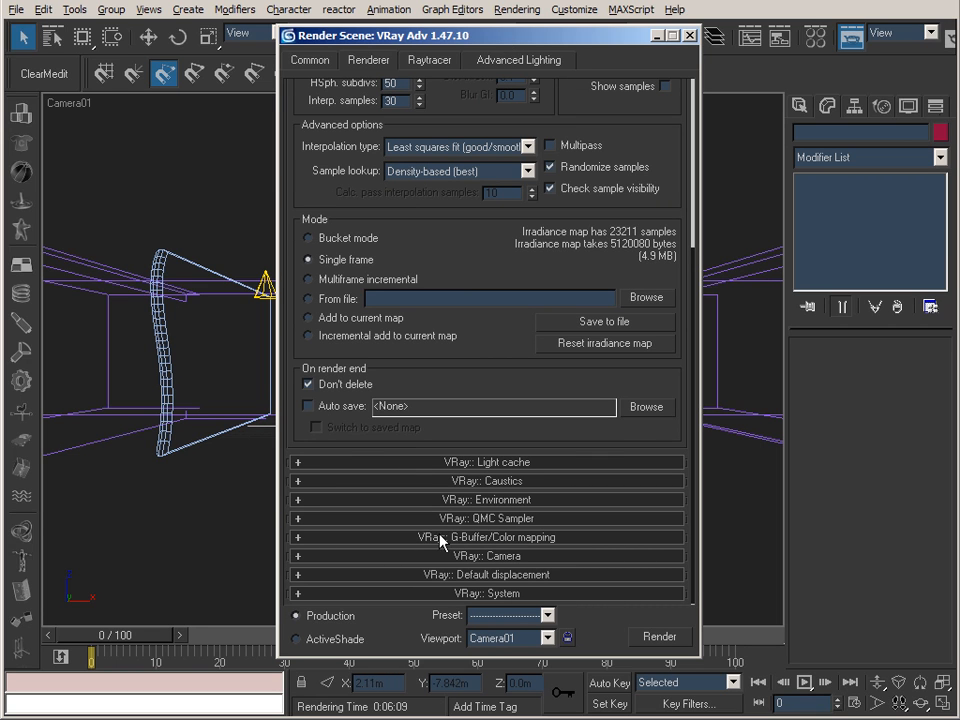
pyautogui.click(506, 544)
pyautogui.click(562, 508)
pyautogui.click(590, 510)
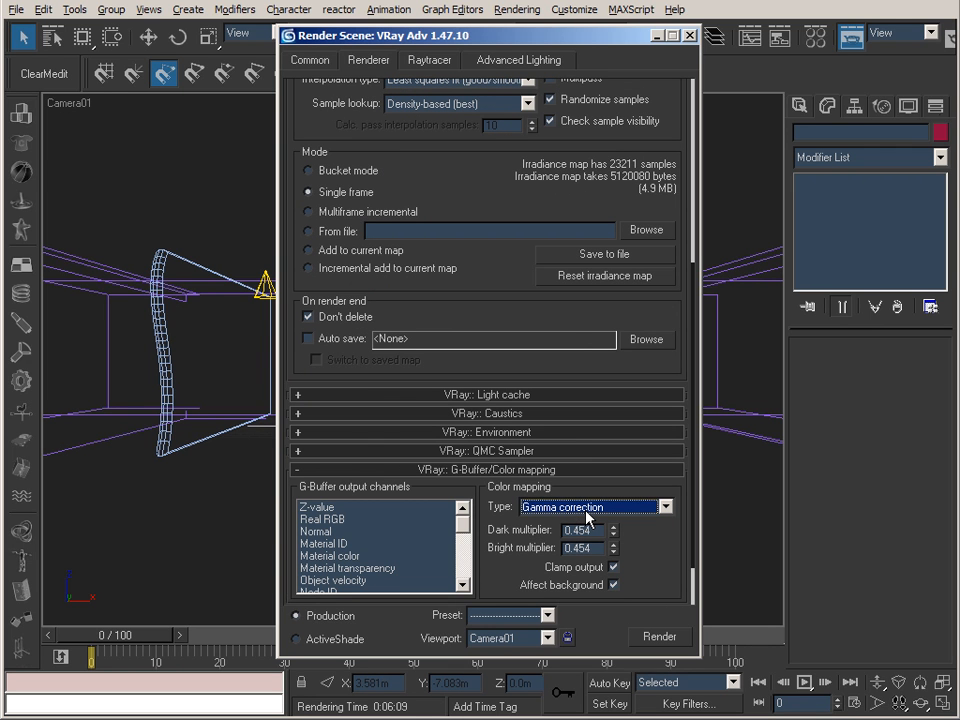
pyautogui.click(593, 530)
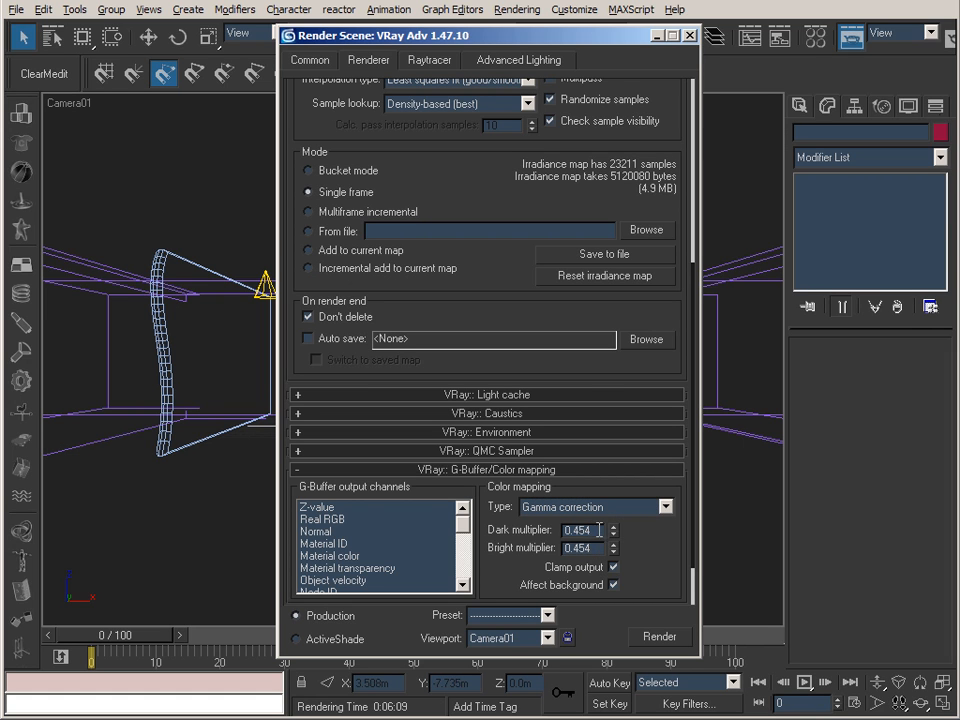
pyautogui.click(596, 548)
pyautogui.click(591, 547)
# Set the V-Ray color mapping type to Linear multiply with dark and bright multipliers of 1.0.
pyautogui.click(613, 513)
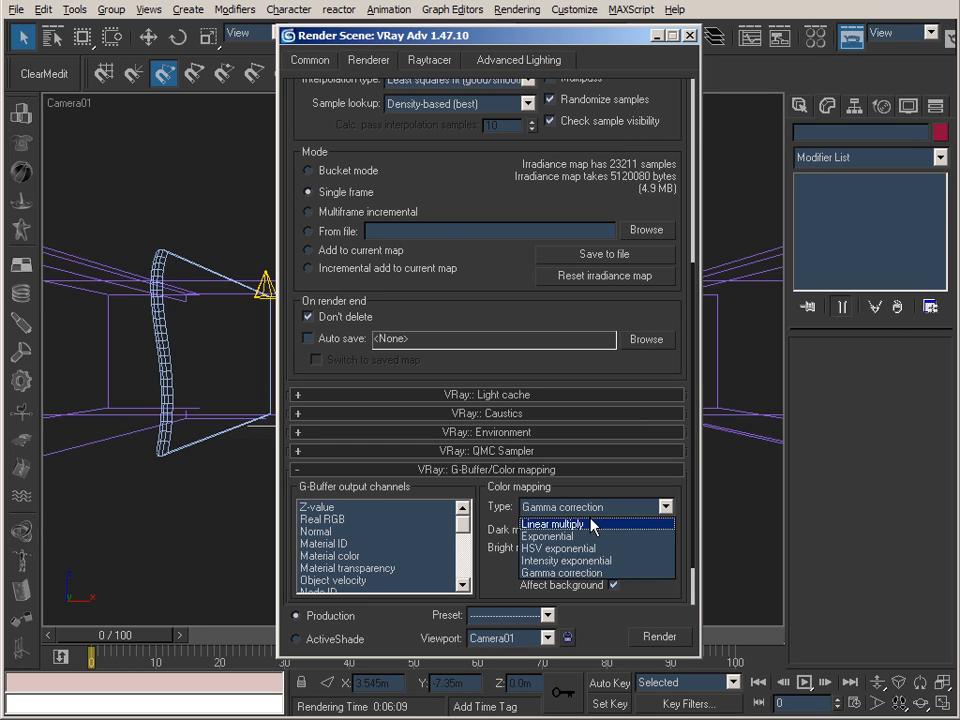
pyautogui.click(596, 521)
pyautogui.doubleClick(590, 529)
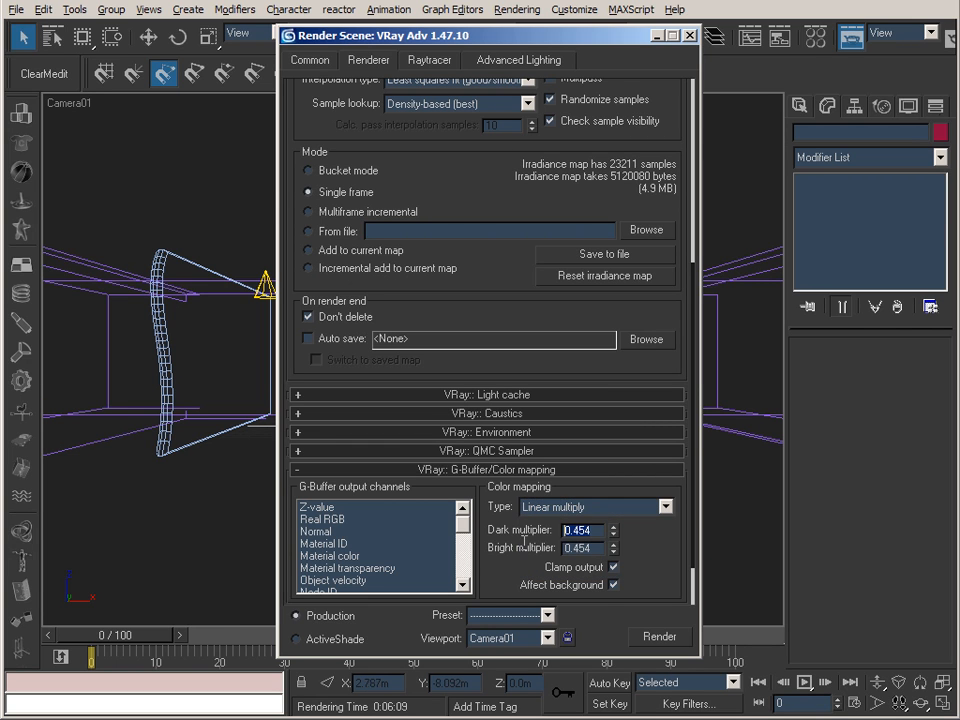
pyautogui.write('1')
pyautogui.doubleClick(576, 547)
pyautogui.write('1')
pyautogui.click(594, 530)
pyautogui.click(660, 637)
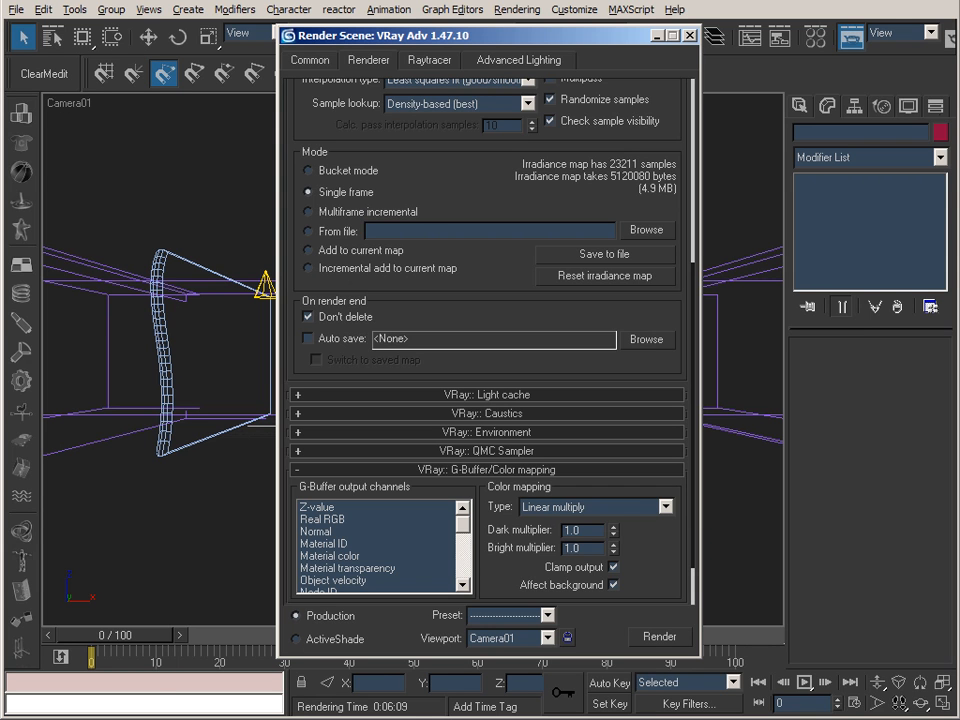
pyautogui.moveTo(408, 154); pyautogui.dragTo(419, 690)
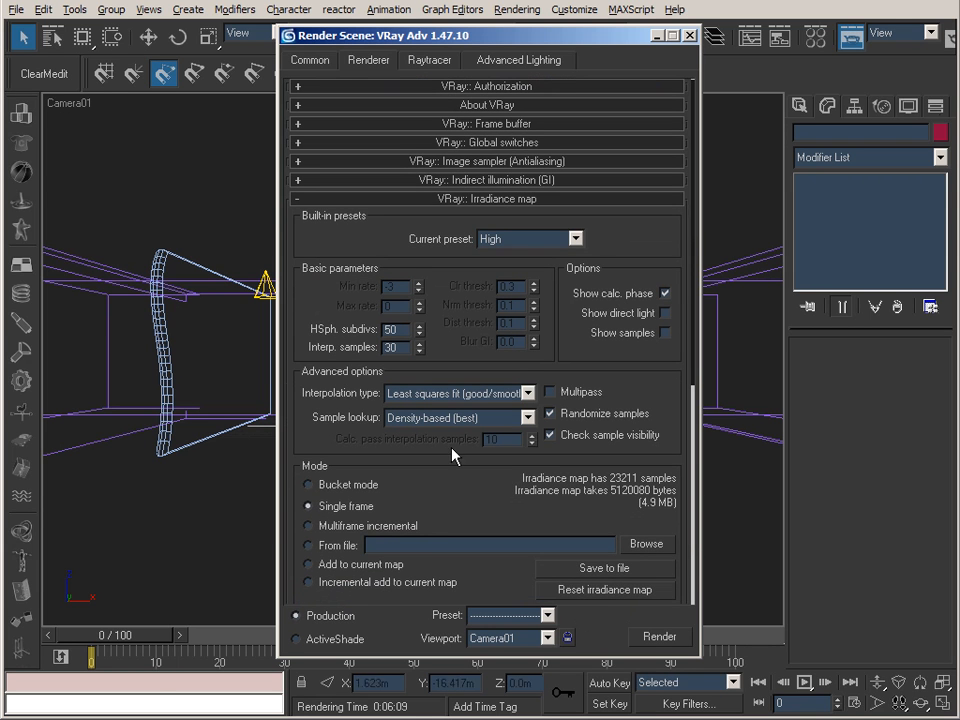
# Look through the indirect illumination, image sampler and global switches settings, and open the V-Ray frame buffer settings.
pyautogui.click(473, 180)
pyautogui.click(471, 181)
pyautogui.click(476, 162)
pyautogui.click(476, 162)
pyautogui.click(480, 145)
pyautogui.click(510, 140)
pyautogui.click(456, 123)
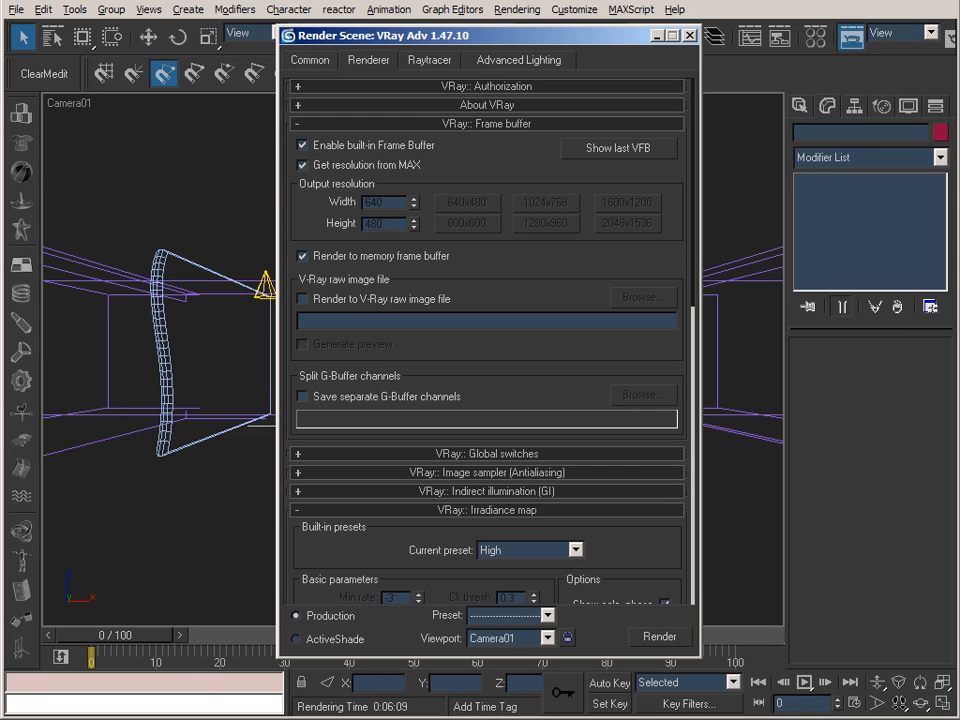
# Compare the linear render in the V-Ray frame buffer with 35_Spot_Decay_GI_020000.tif in IrfanView.
pyautogui.hotkey('alt', 'Tab')
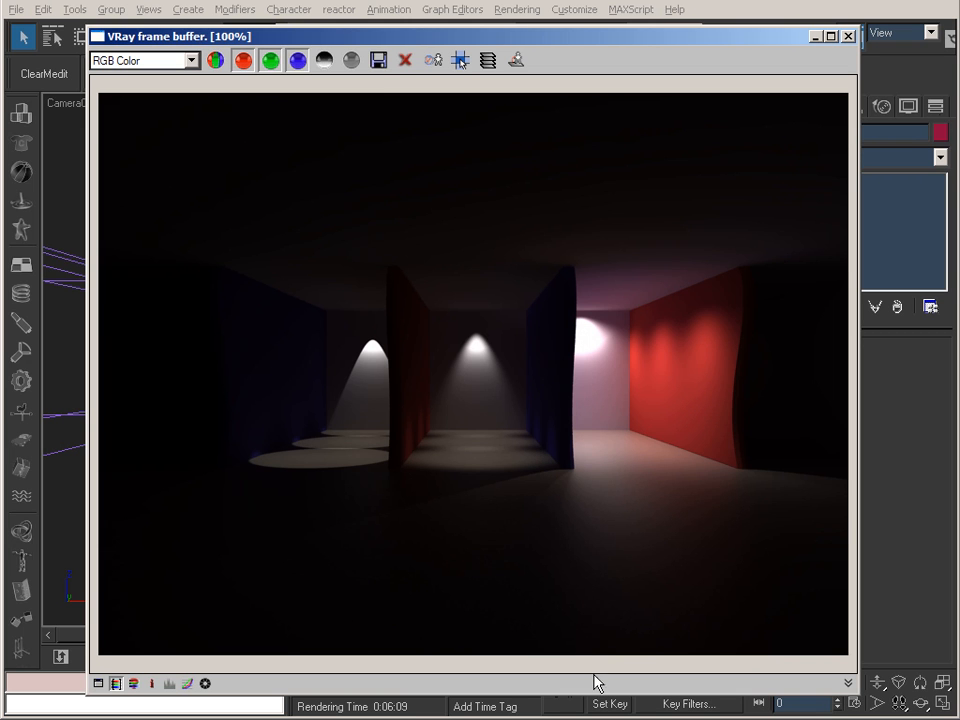
pyautogui.hotkey('alt', 'Tab')
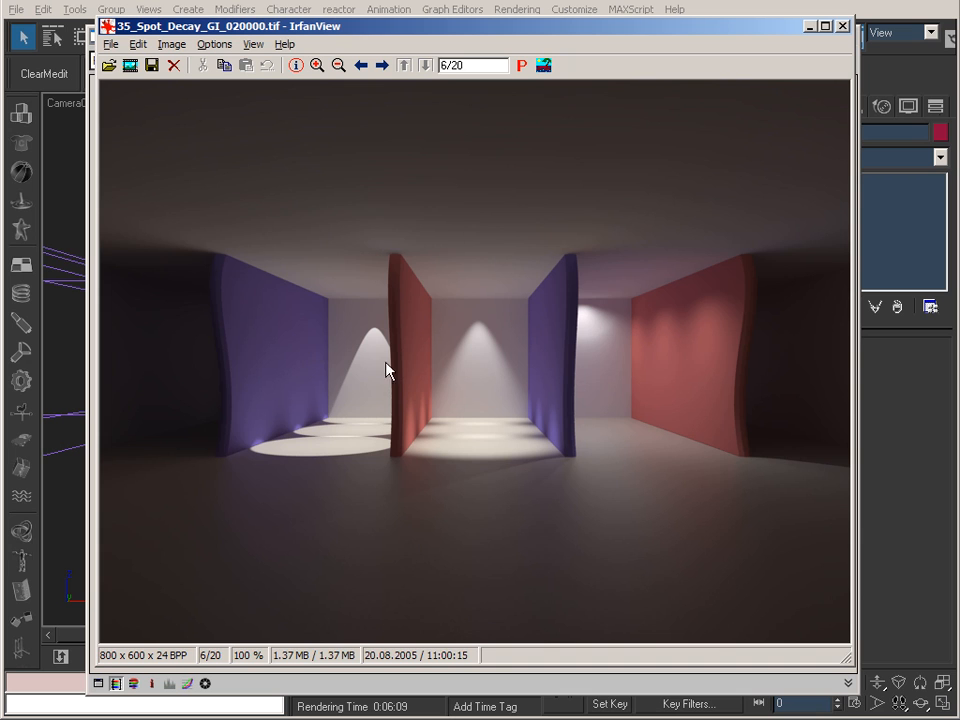
pyautogui.click(809, 26)
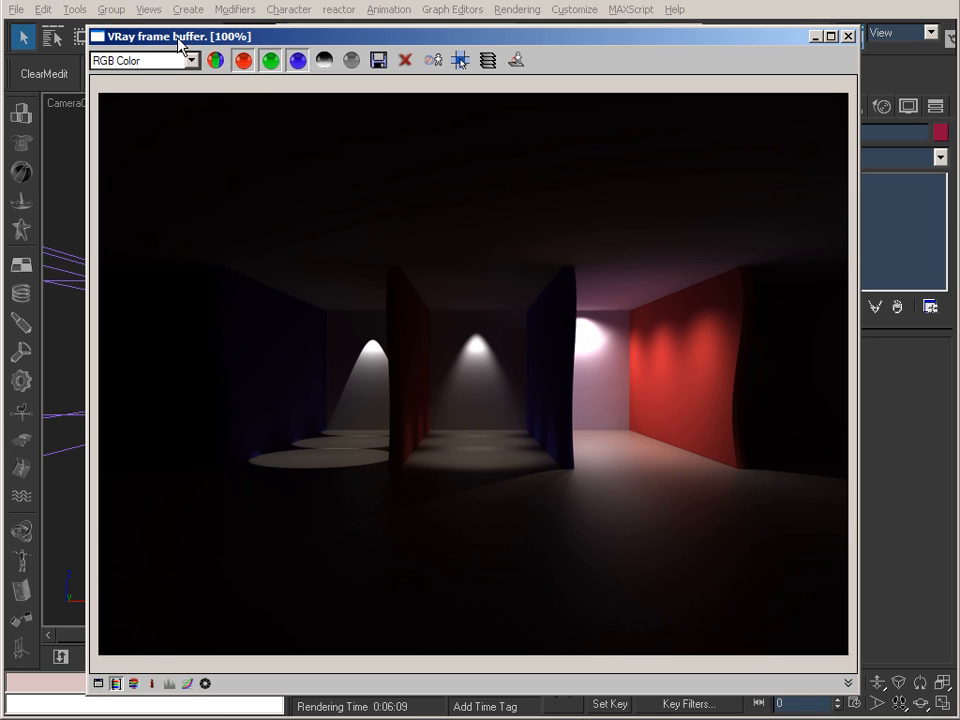
pyautogui.moveTo(197, 40); pyautogui.dragTo(174, 40)
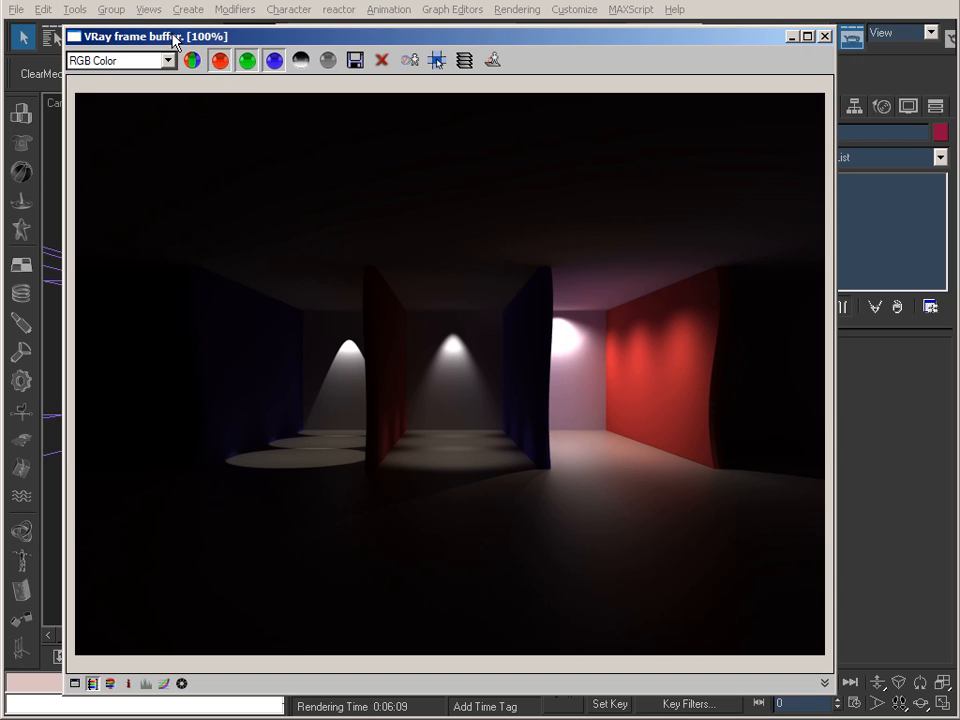
# Save the frame buffer render over Stage_01.hdr in the Chapter4 folder as a Radiance HDRI file with RealPixel data.
pyautogui.click(356, 61)
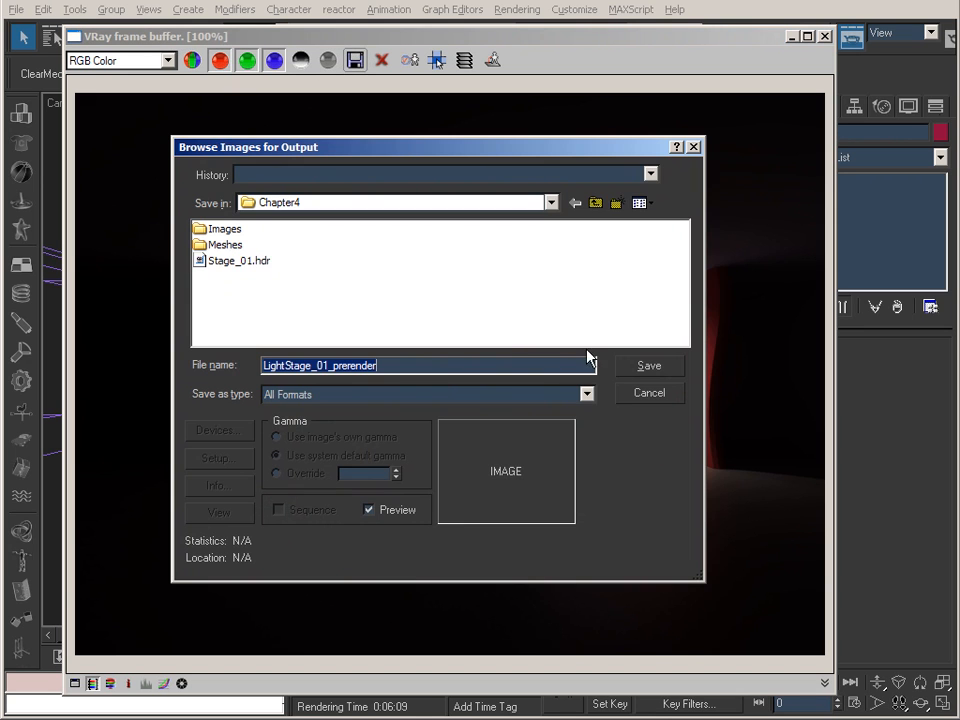
pyautogui.click(240, 264)
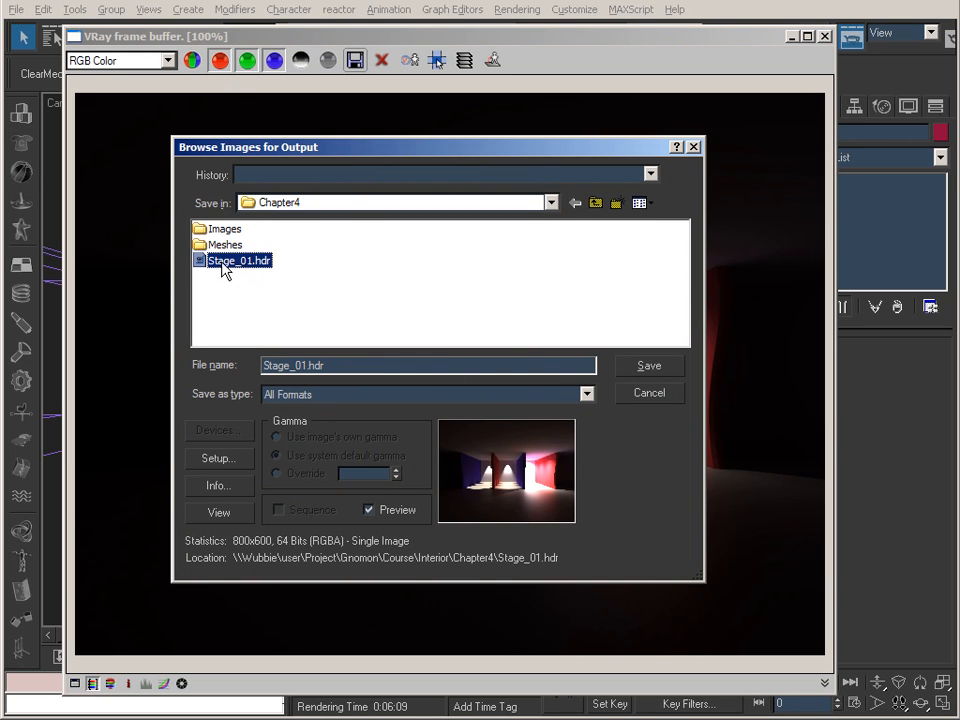
pyautogui.click(340, 365)
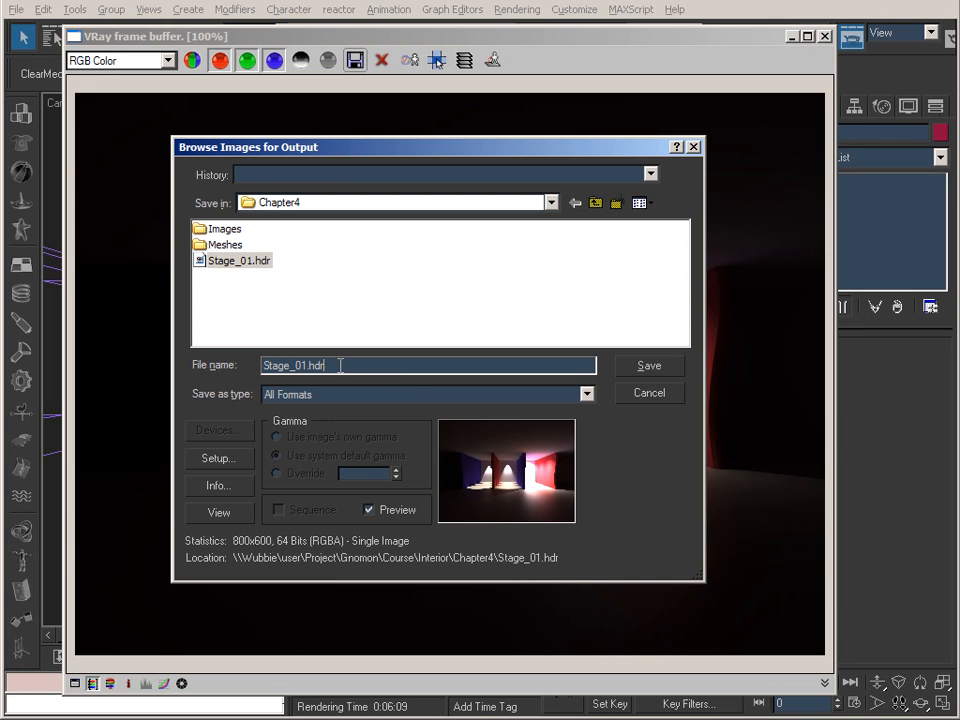
pyautogui.click(405, 395)
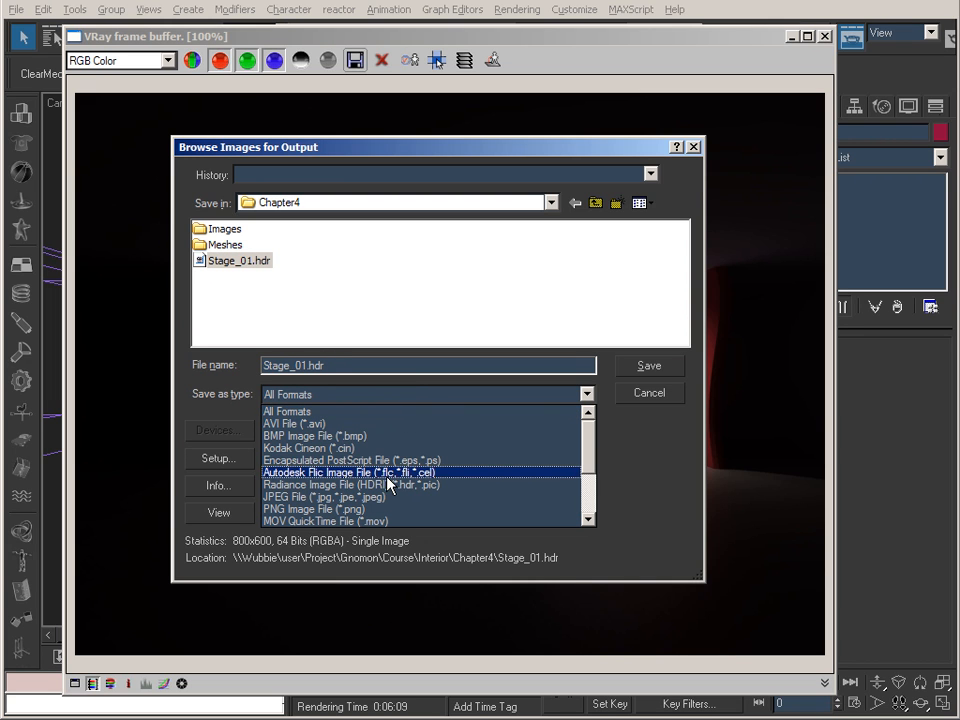
pyautogui.click(439, 485)
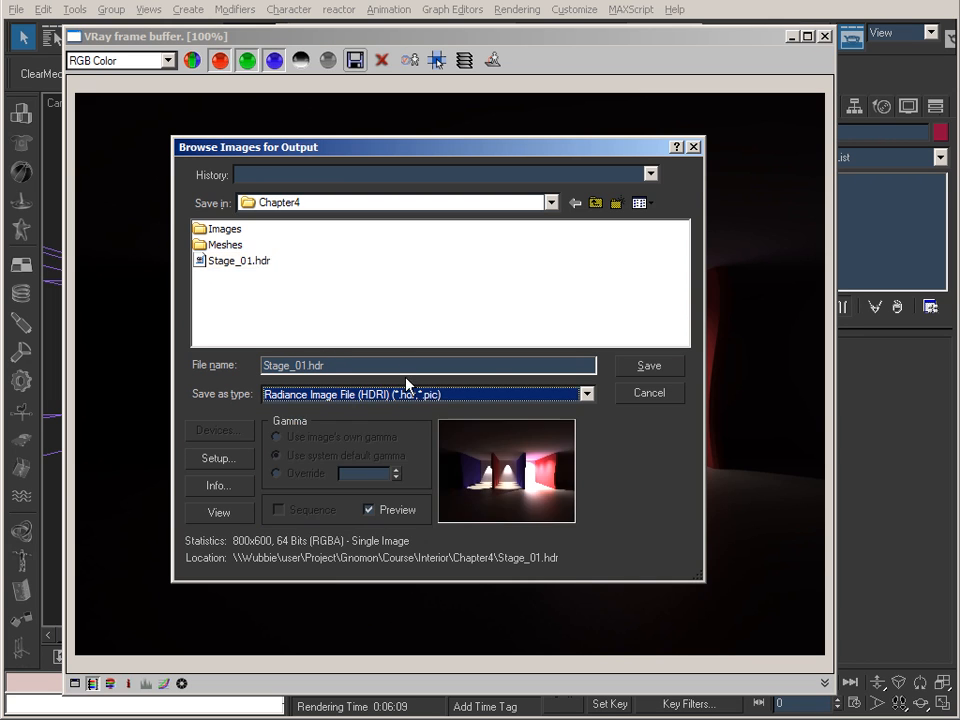
pyautogui.click(647, 366)
pyautogui.click(457, 400)
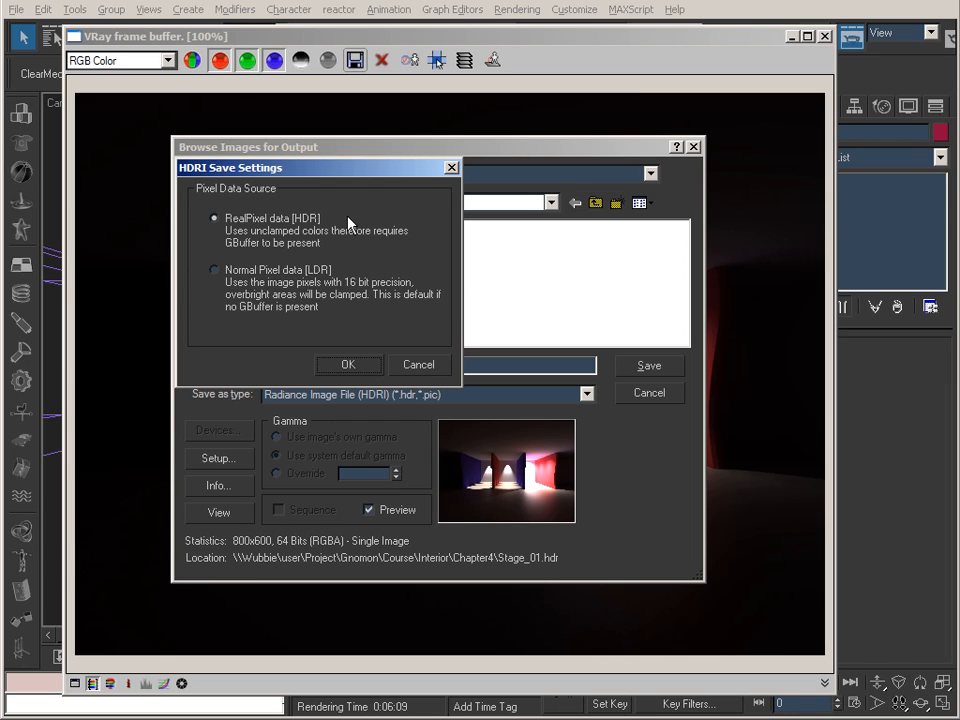
pyautogui.click(348, 366)
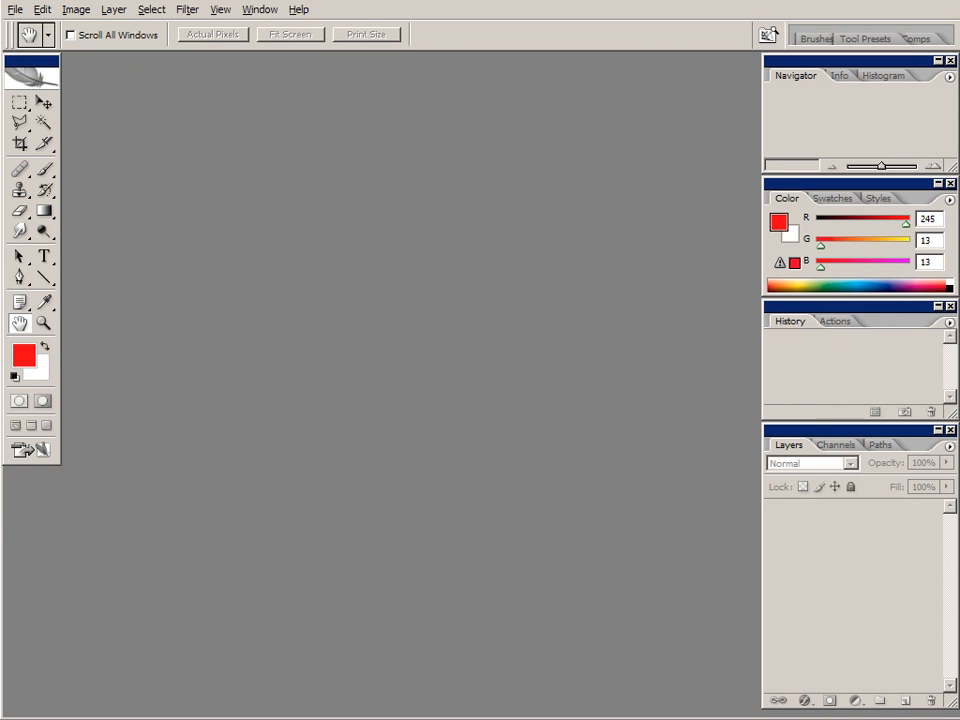
# Switch to Photoshop, open Stage_01.hdr from the Chapter4 folder and enlarge its document window.
pyautogui.click(14, 9)
pyautogui.click(24, 44)
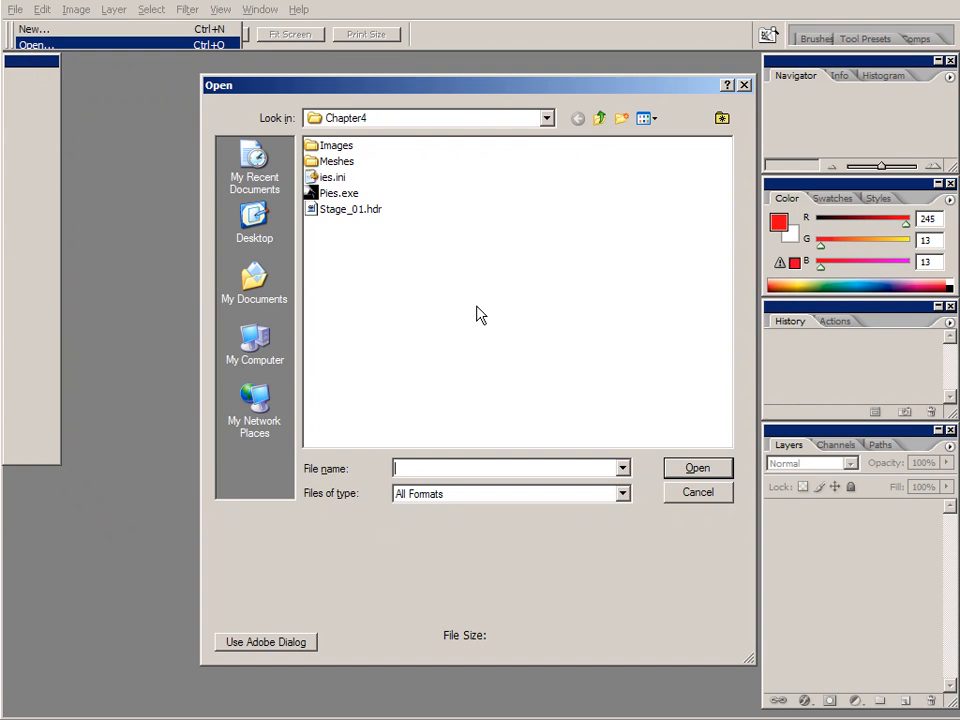
pyautogui.click(348, 210)
pyautogui.click(698, 468)
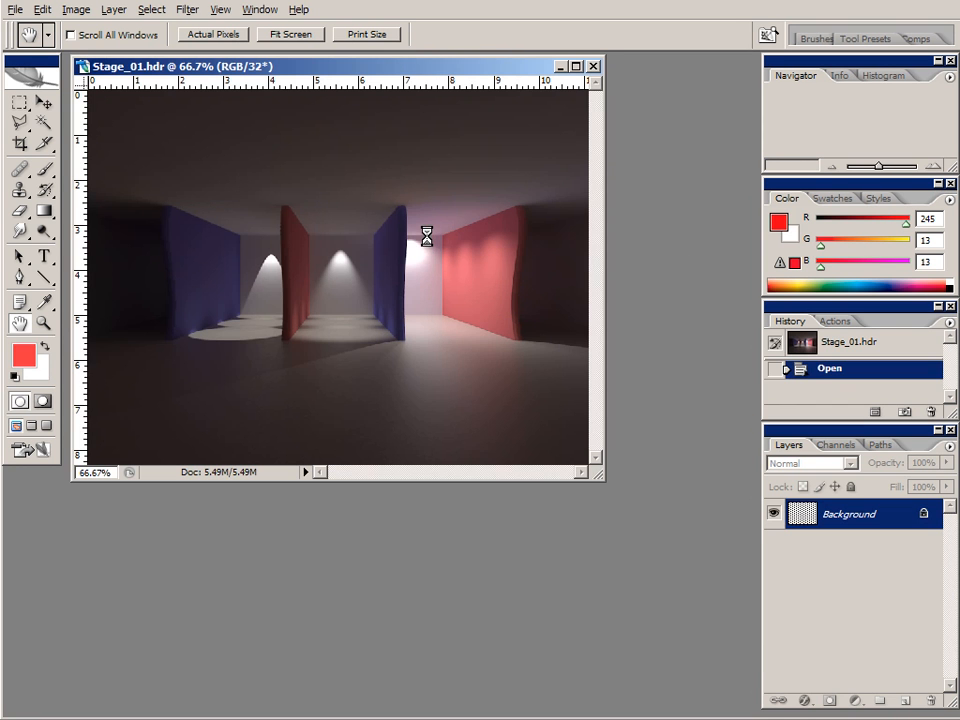
pyautogui.moveTo(603, 479); pyautogui.dragTo(705, 549)
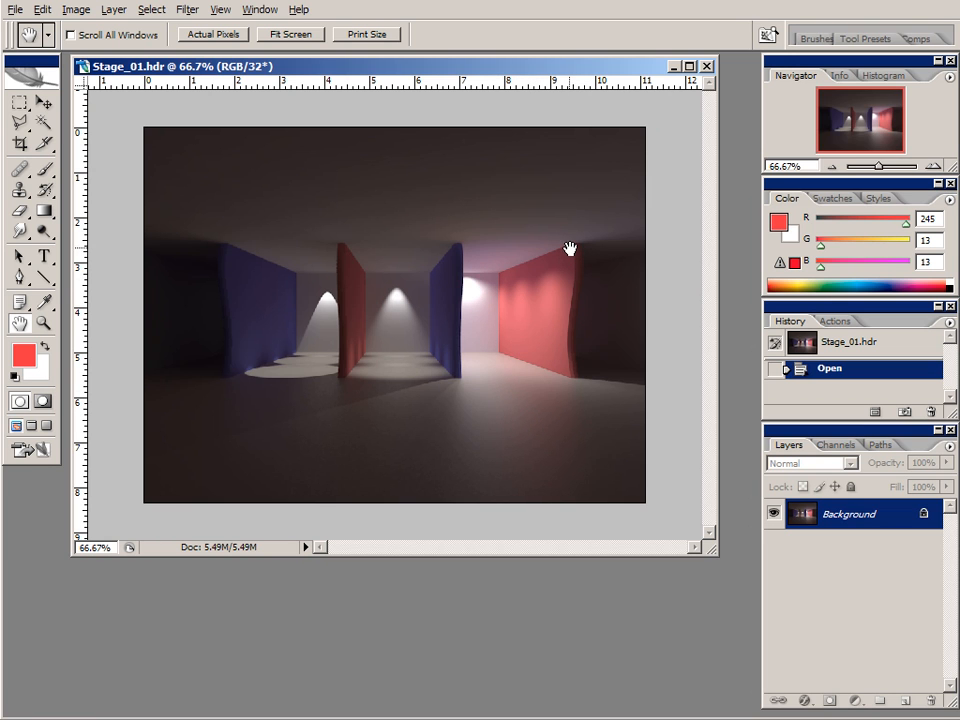
# Examine the working spaces and color management policies in Photoshop's Color Settings, leaving them unmodified.
pyautogui.click(42, 10)
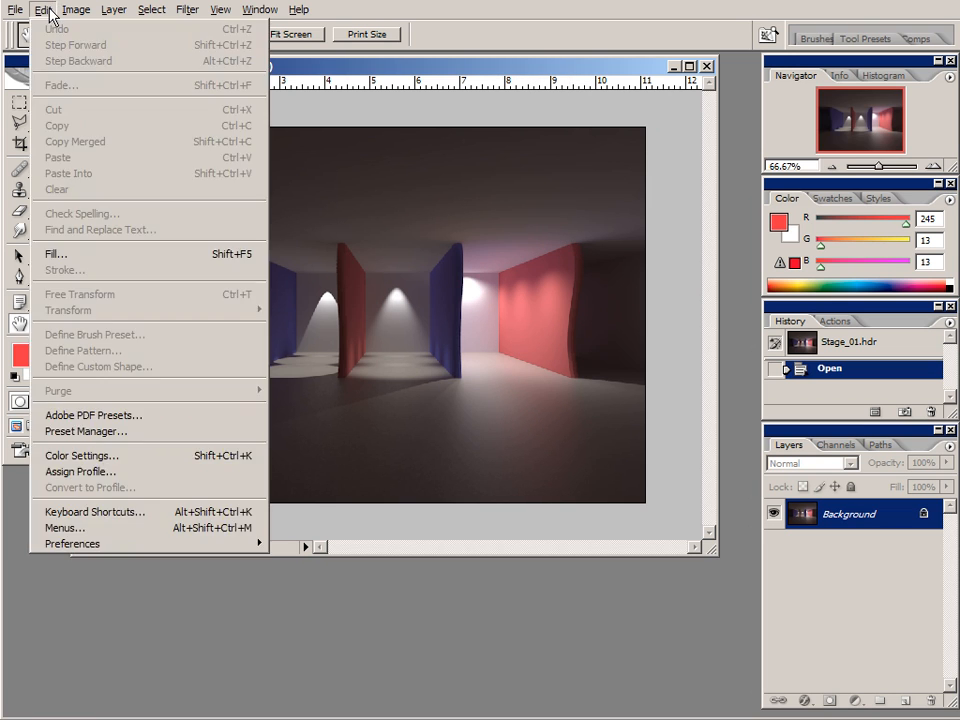
pyautogui.moveTo(76, 12)
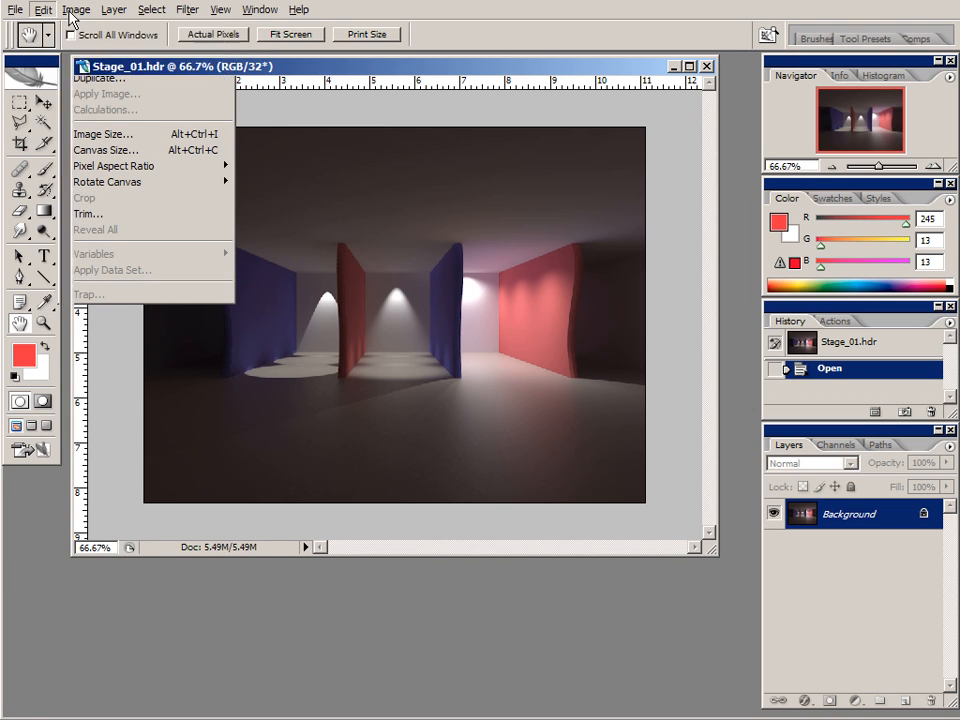
pyautogui.moveTo(37, 16)
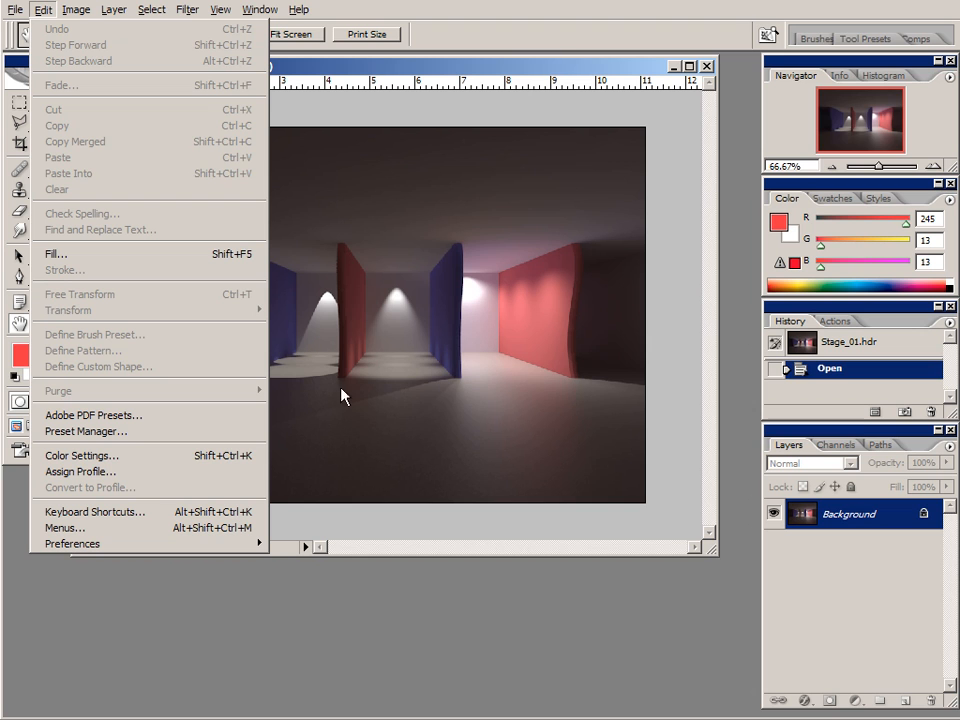
pyautogui.click(100, 457)
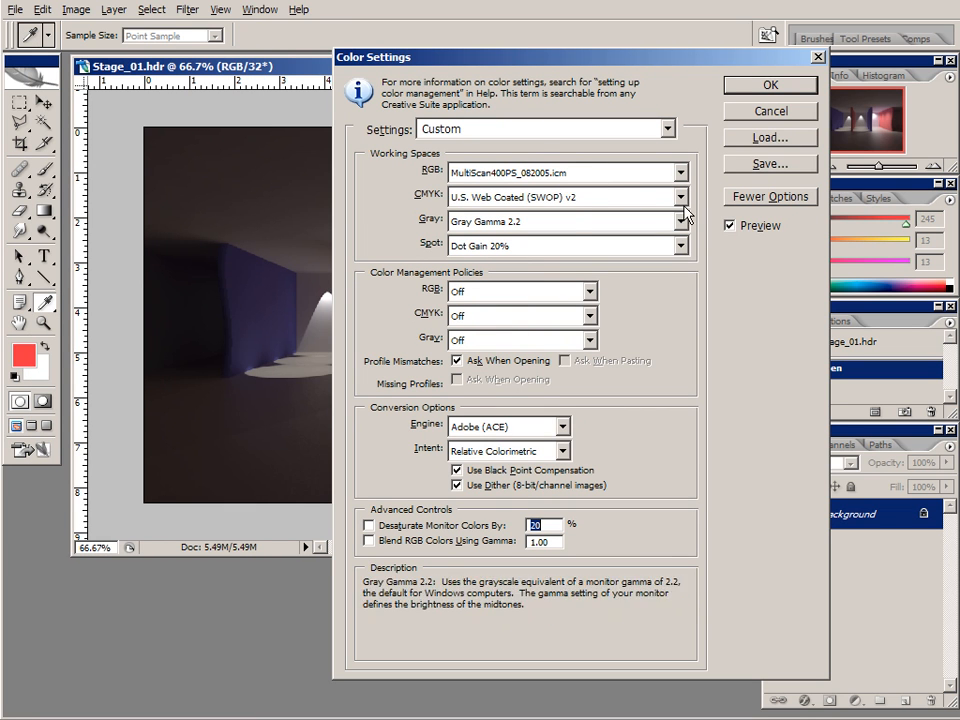
pyautogui.click(773, 117)
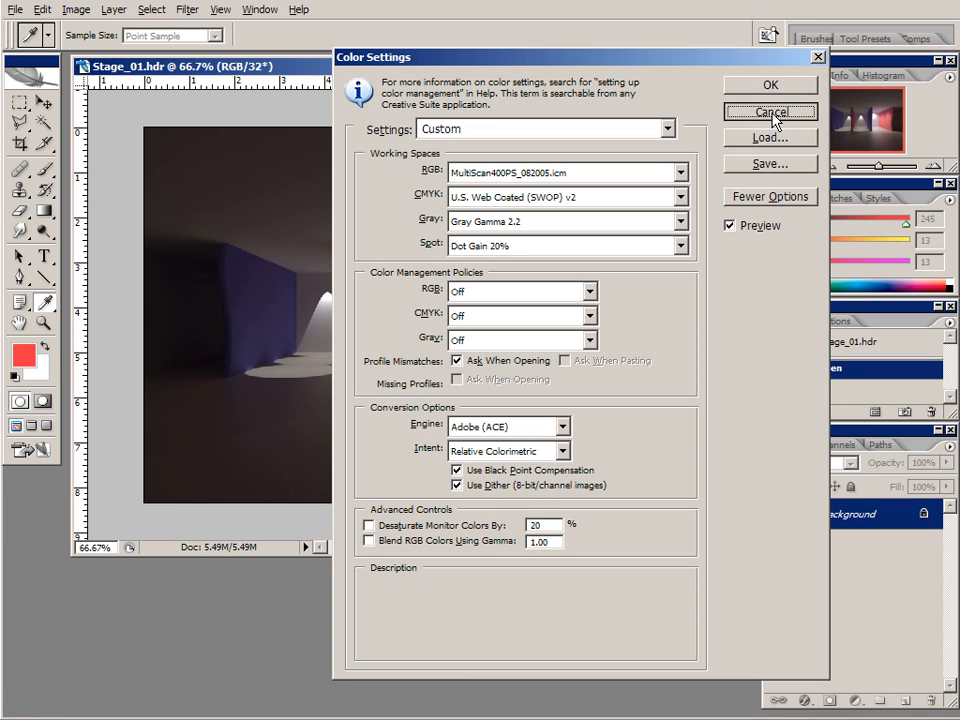
pyautogui.press('h')
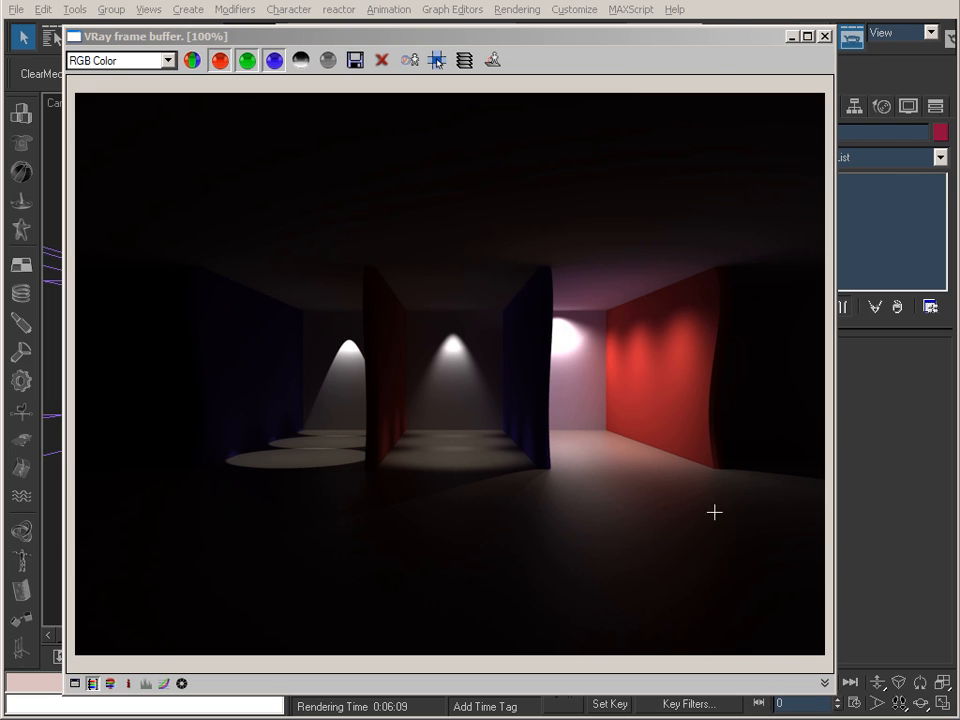
# Switch to 3ds Max, show the V-Ray frame buffer's color corrections and raise the curve's start tangent to about 0.6.
pyautogui.click(408, 60)
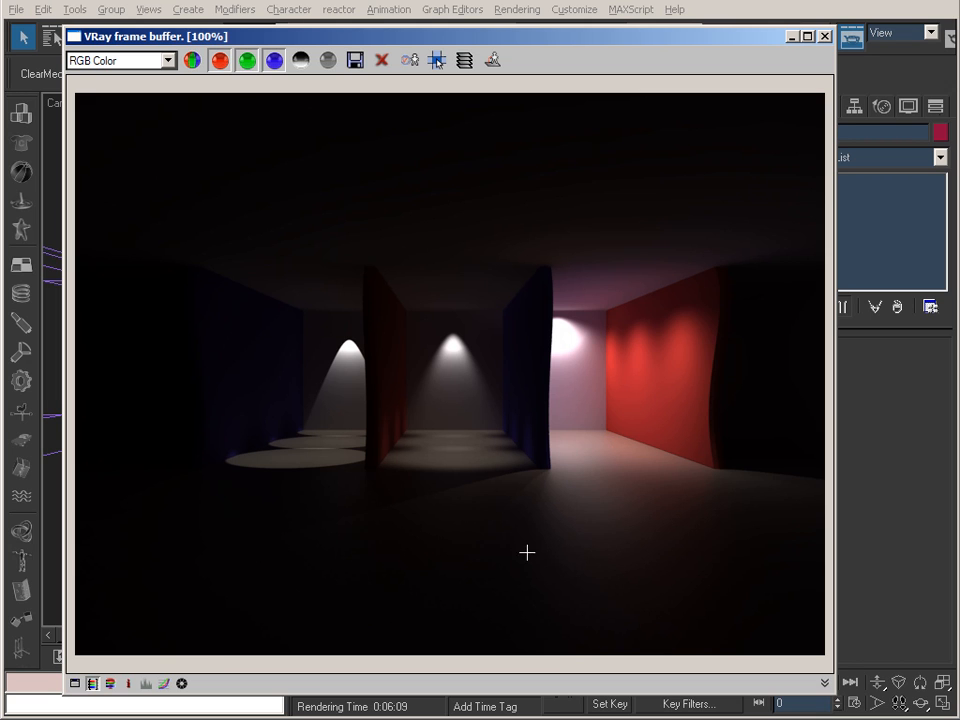
pyautogui.click(74, 686)
pyautogui.moveTo(102, 72); pyautogui.dragTo(233, 73)
pyautogui.moveTo(310, 80); pyautogui.dragTo(214, 85)
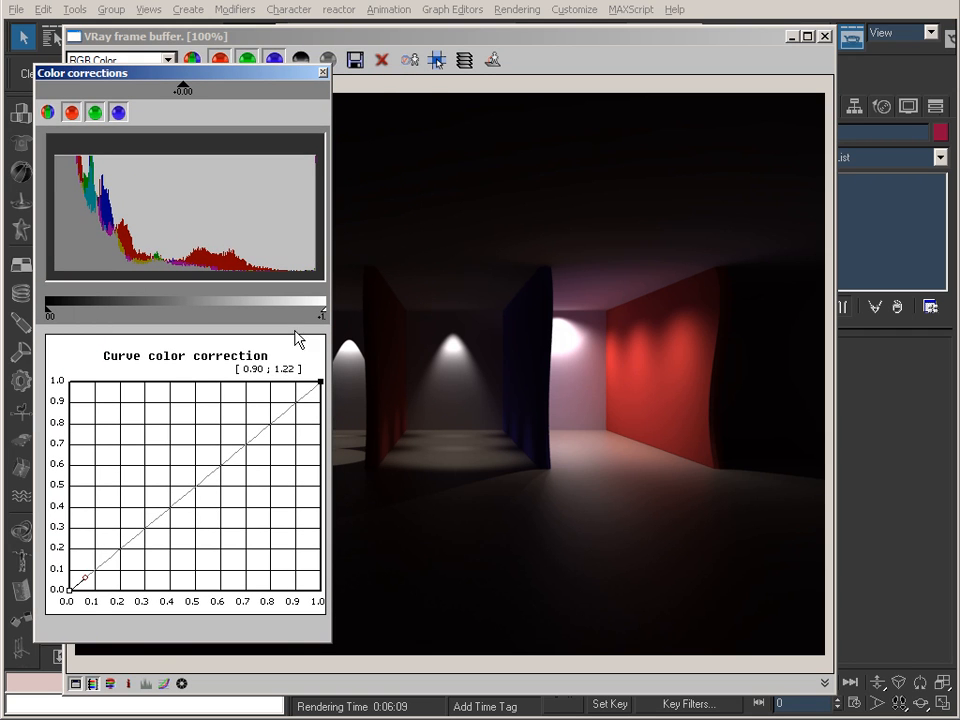
pyautogui.moveTo(81, 576); pyautogui.dragTo(50, 467)
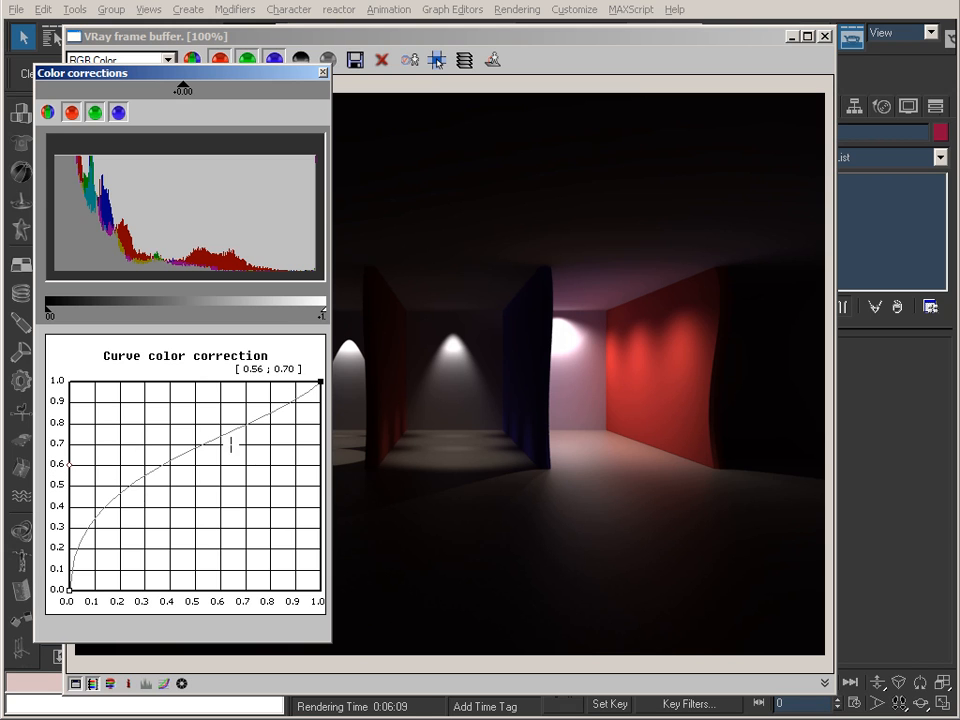
# Set the end point of the color correction curve to Free and close the color corrections window.
pyautogui.click(320, 382)
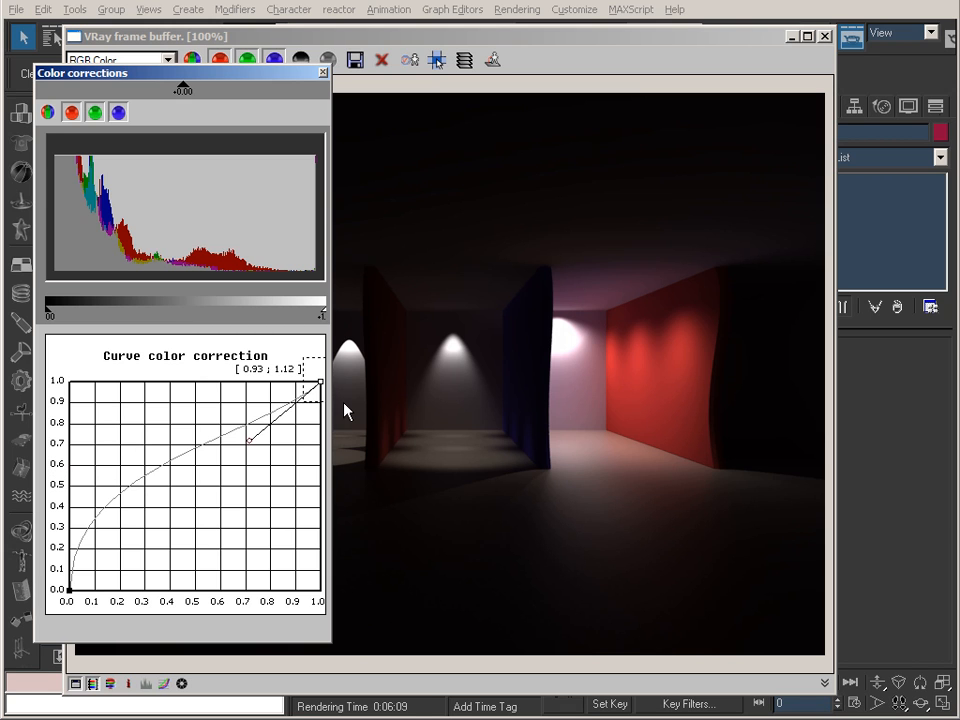
pyautogui.rightClick(320, 382)
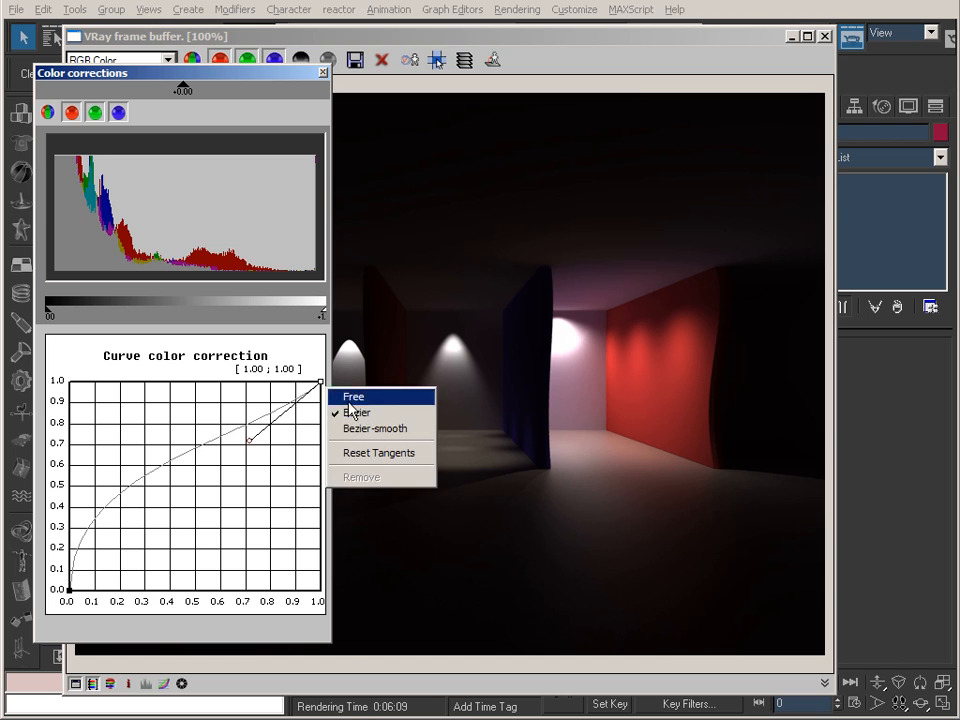
pyautogui.click(350, 396)
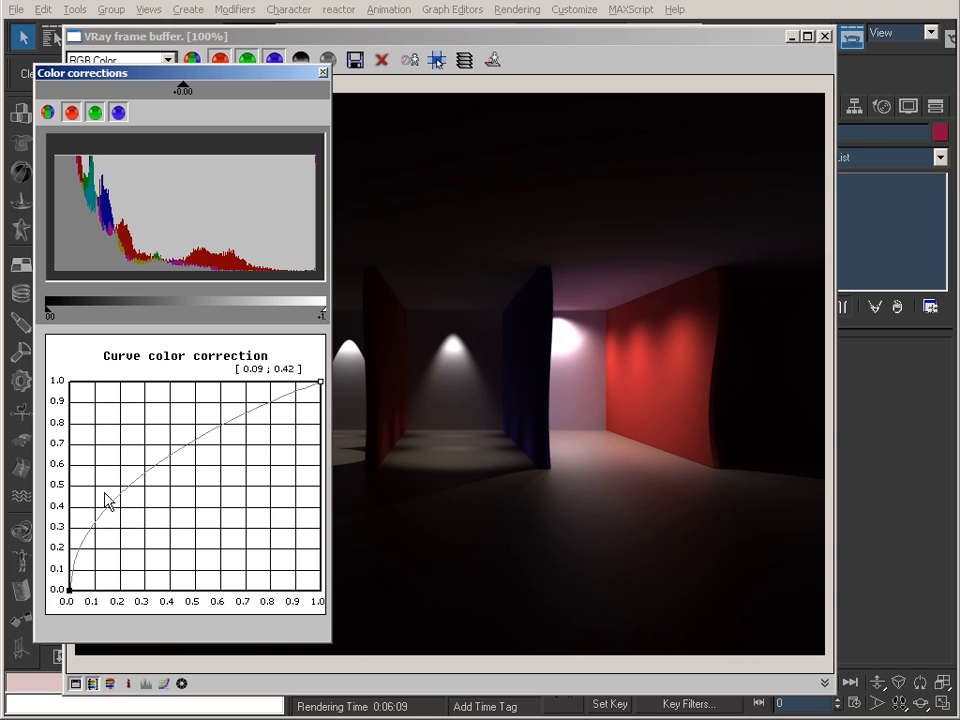
pyautogui.click(322, 74)
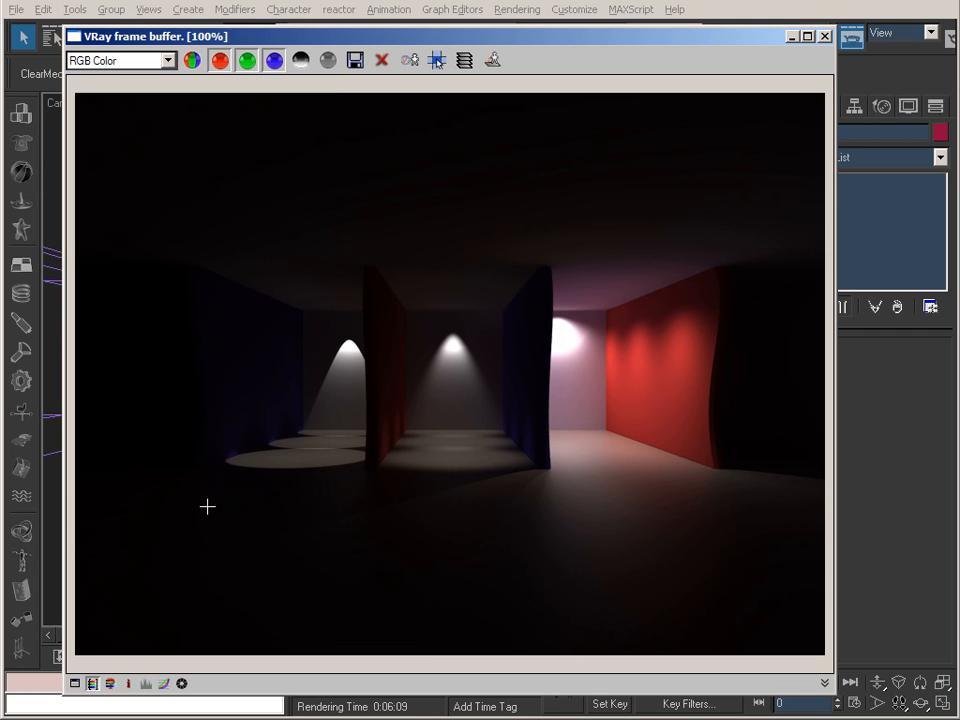
# Toggle the curve color correction on the render to compare both versions, and leave it enabled.
pyautogui.click(164, 684)
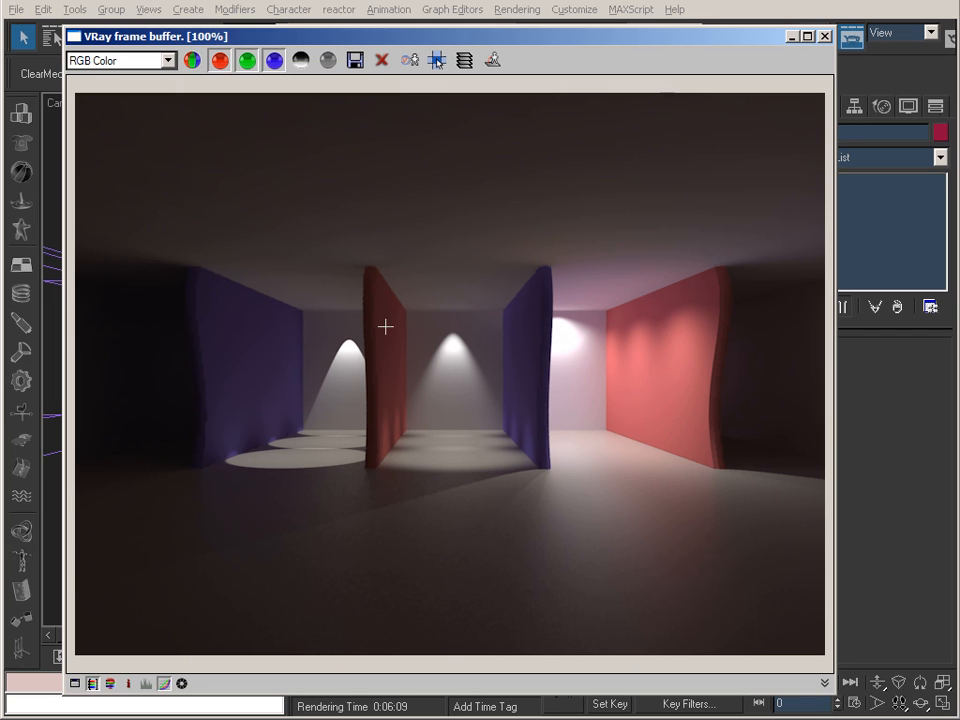
pyautogui.click(163, 685)
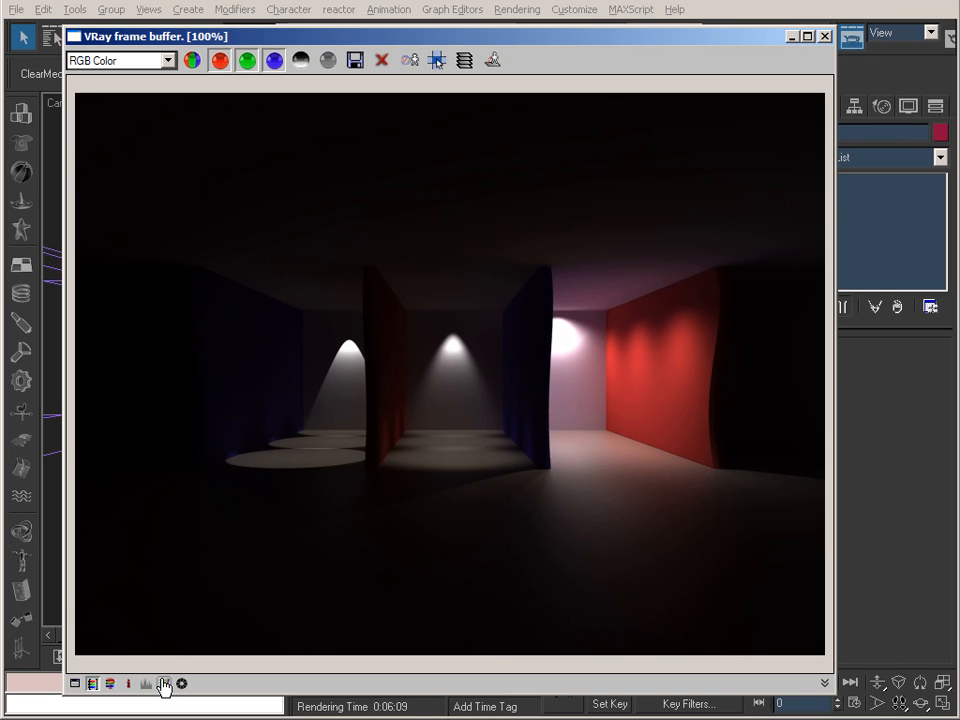
pyautogui.click(163, 684)
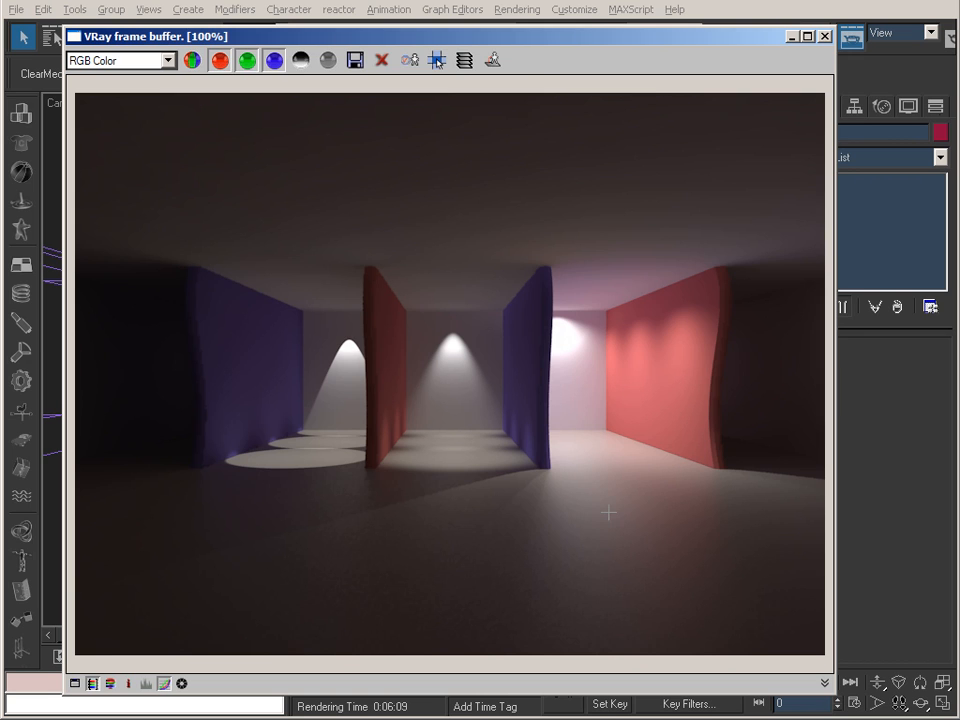
# Switch to IrfanView and examine the exposure comparison in 41_ExposureGrid_01.tif.
pyautogui.hotkey('alt', 'Tab')
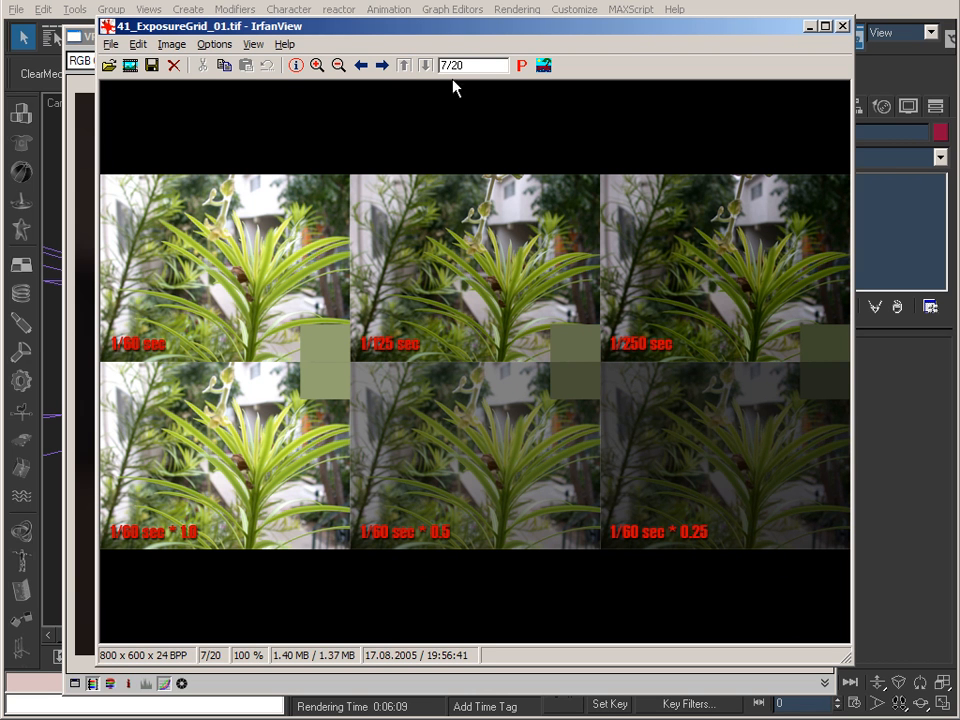
pyautogui.moveTo(425, 33); pyautogui.dragTo(423, 38)
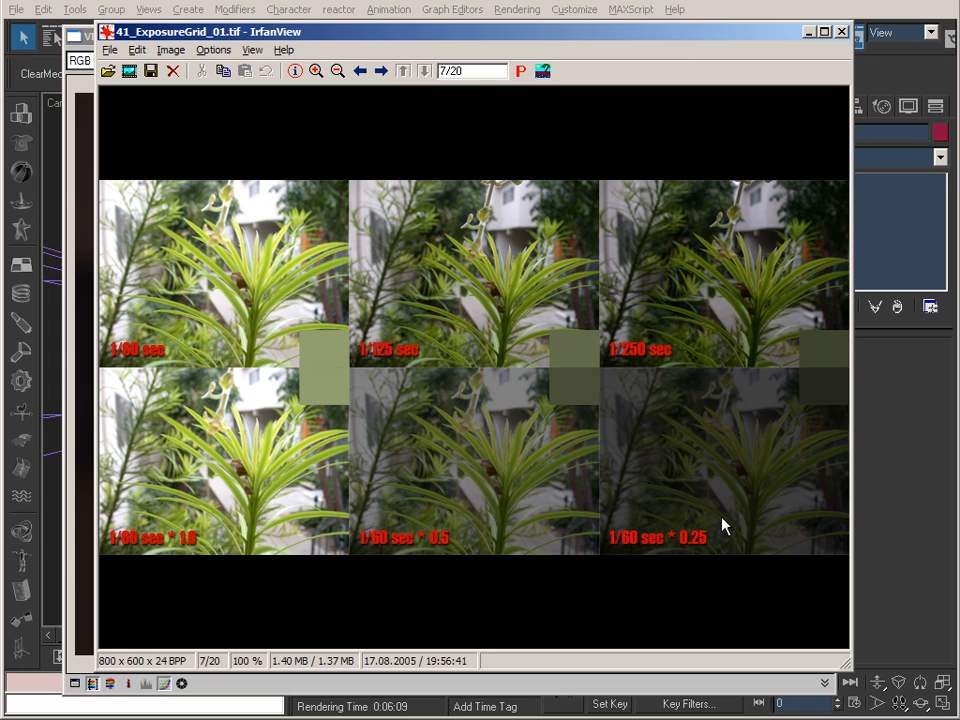
pyautogui.click(809, 31)
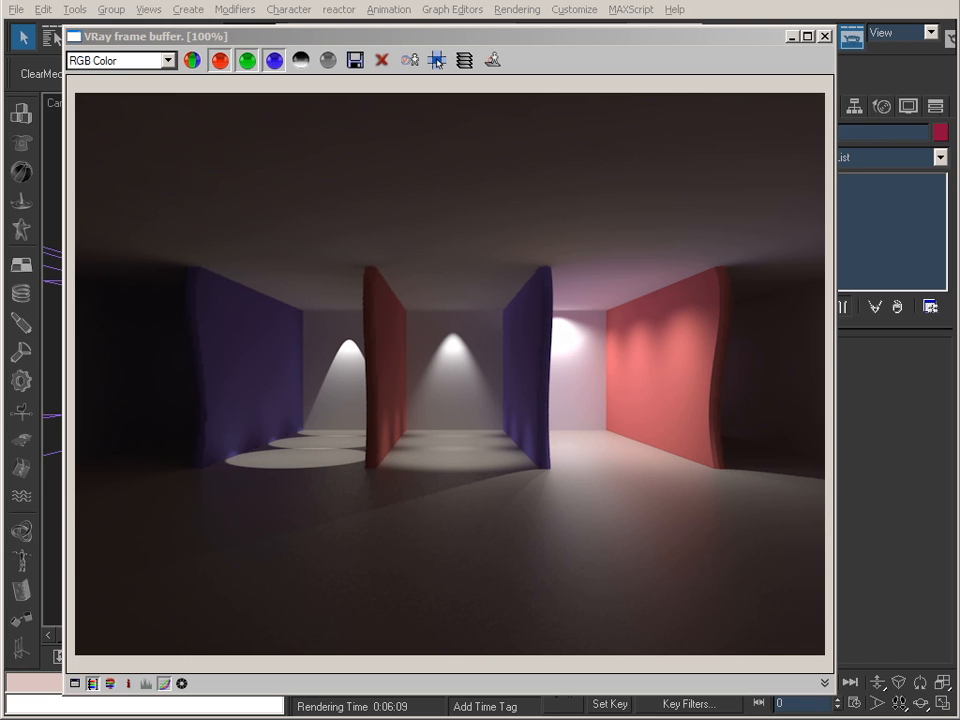
# Minimize the V-Ray frame buffer and review the color mapping settings in the Render Scene dialog.
pyautogui.click(793, 44)
pyautogui.scroll(-3, 640, 500)
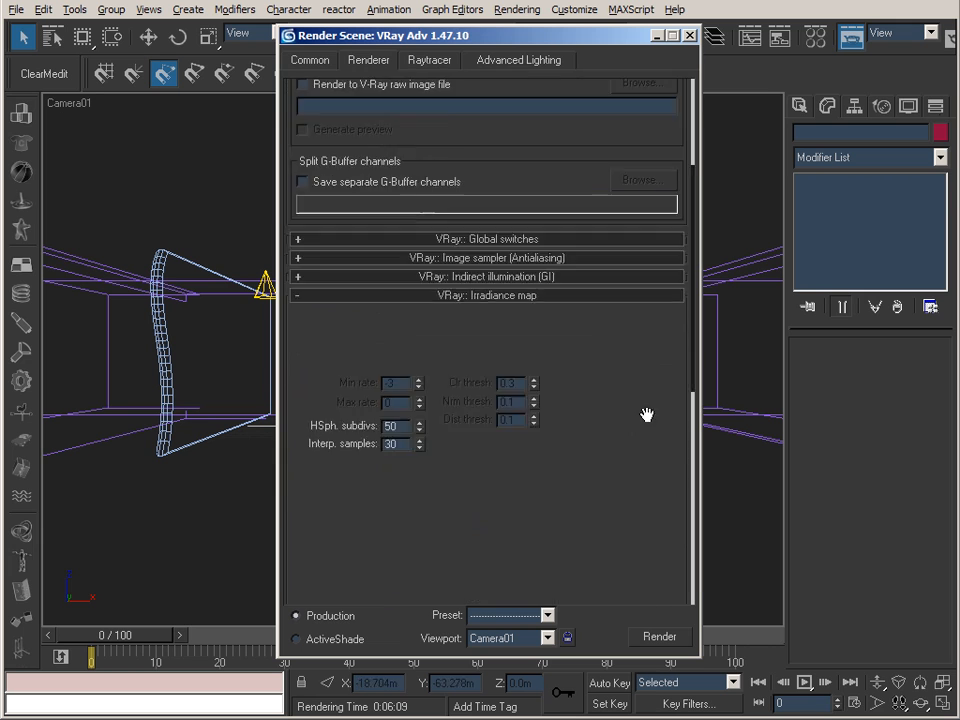
pyautogui.scroll(-5, 645, 480)
pyautogui.scroll(-4, 506, 392)
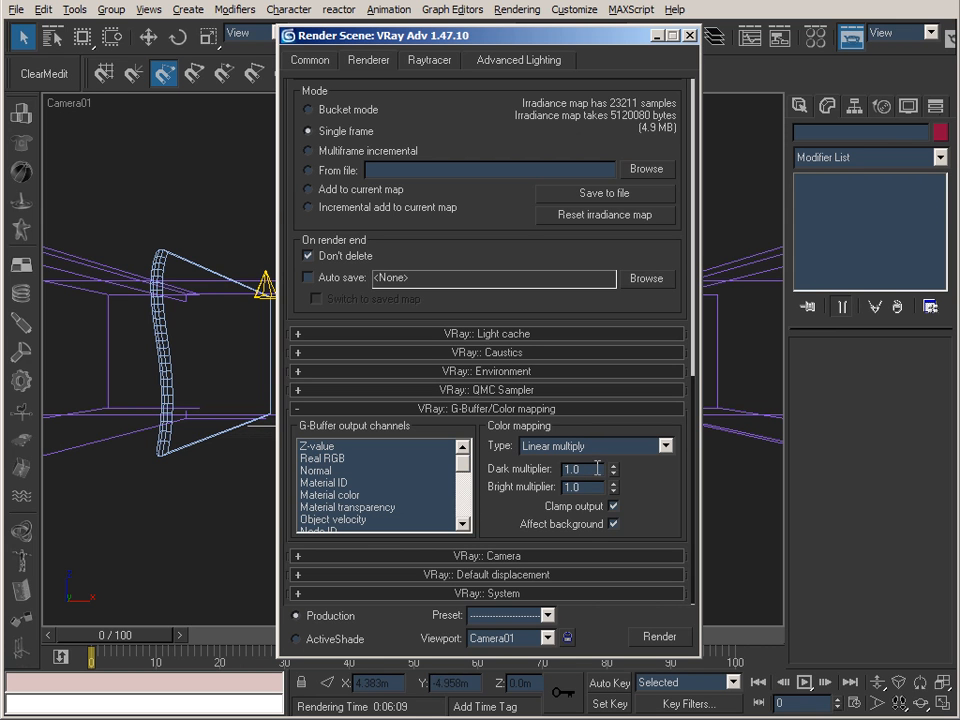
# Show the last V-Ray frame buffer again and turn off its curve color correction to view the uncorrected render.
pyautogui.scroll(1, 465, 127)
pyautogui.moveTo(465, 127); pyautogui.dragTo(546, 615)
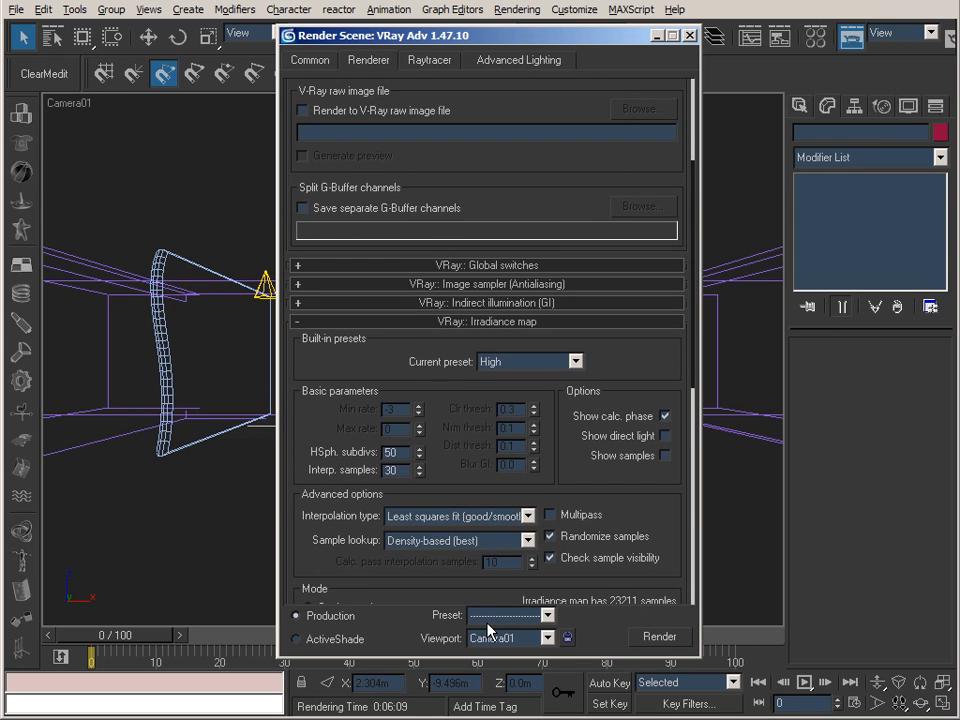
pyautogui.moveTo(493, 167); pyautogui.dragTo(525, 493)
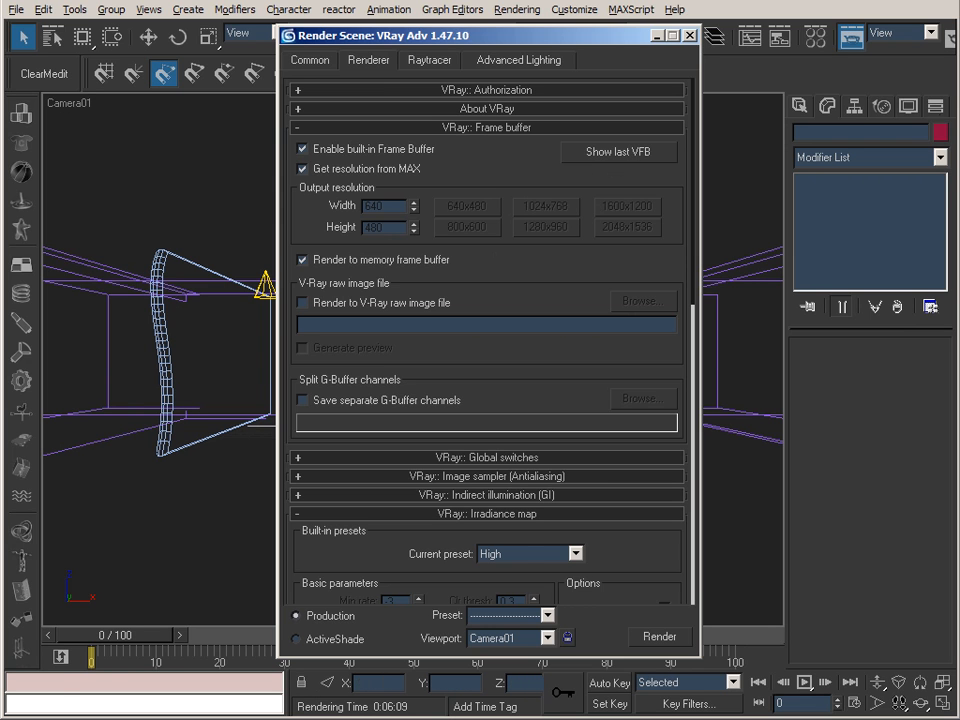
pyautogui.click(618, 152)
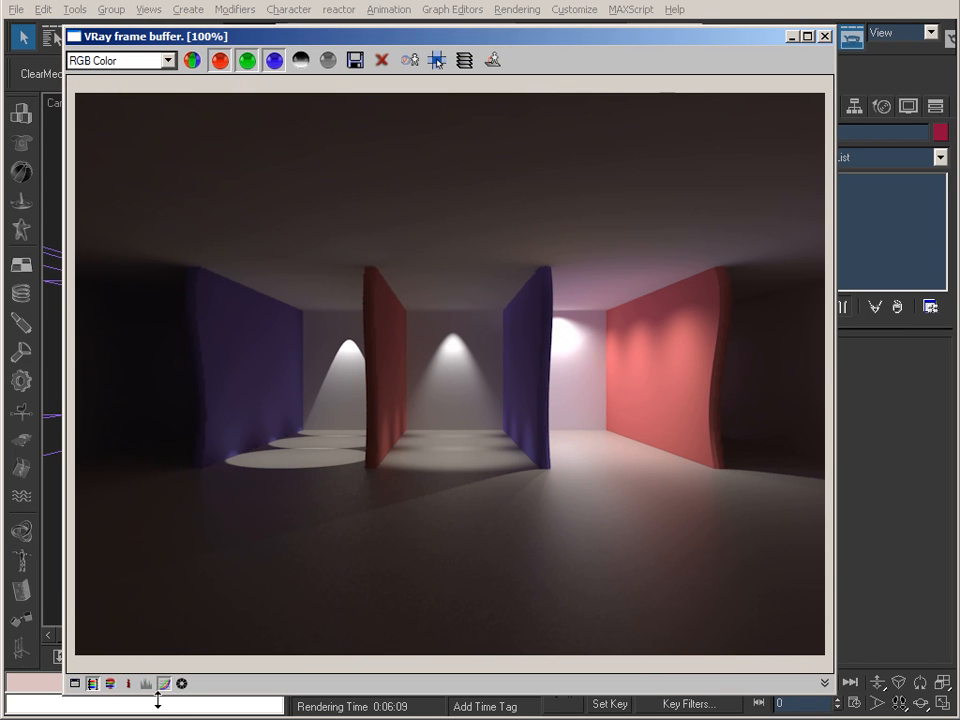
pyautogui.click(165, 684)
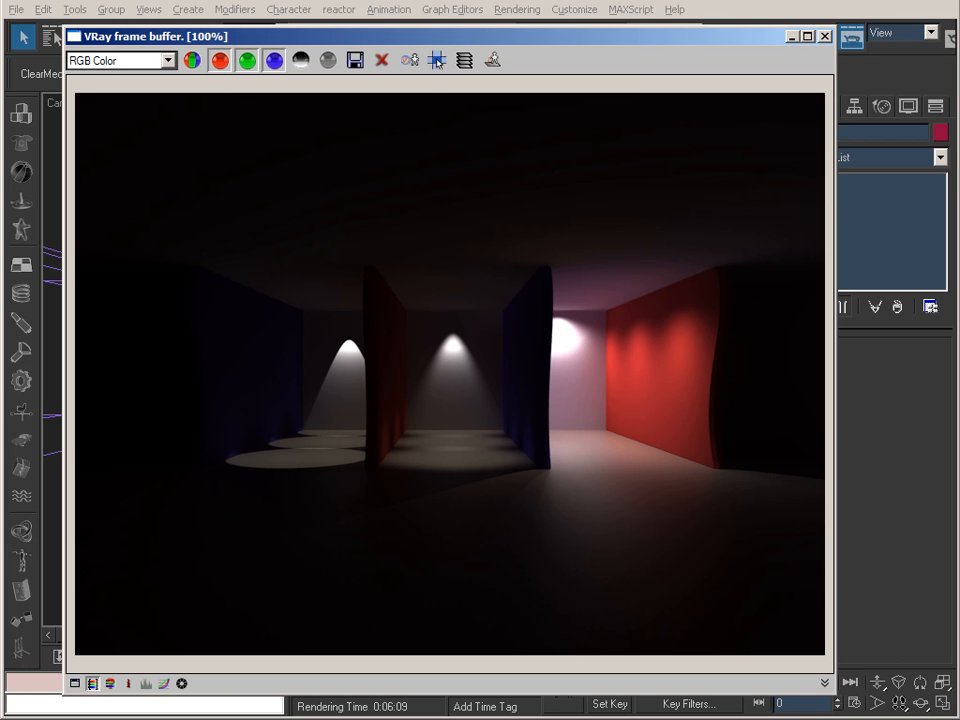
# Switch to IrfanView, compare 42_Holl_HDRI_RW.tif, 43_Holl_linear.tif and 44_Holl_linear_SL.tif, and minimize the viewer on the first image.
pyautogui.hotkey('alt', 'Tab')
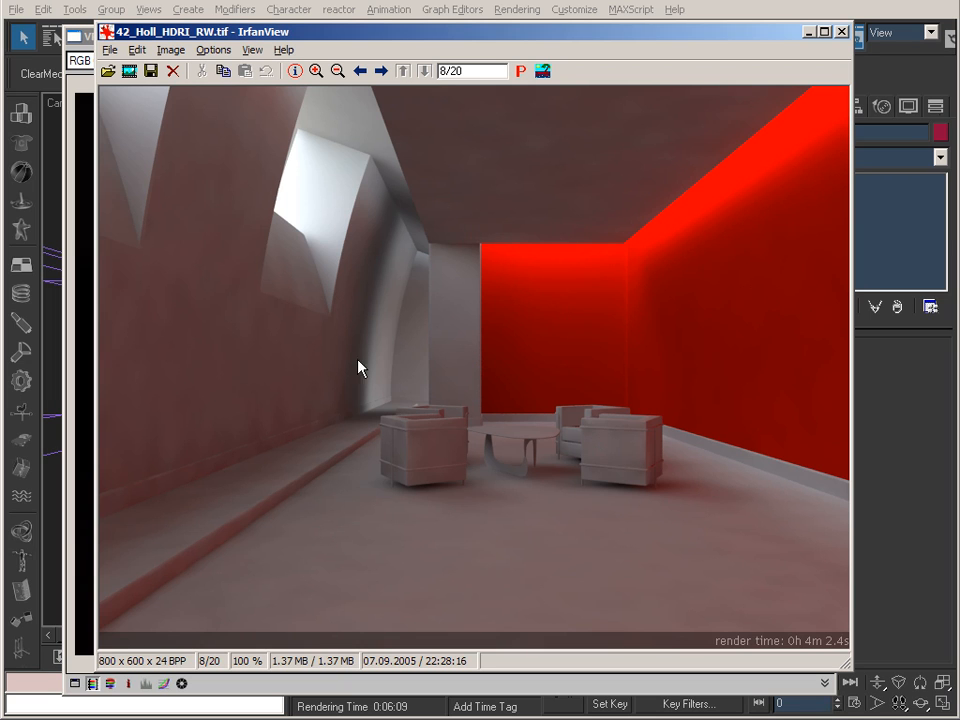
pyautogui.press('space')
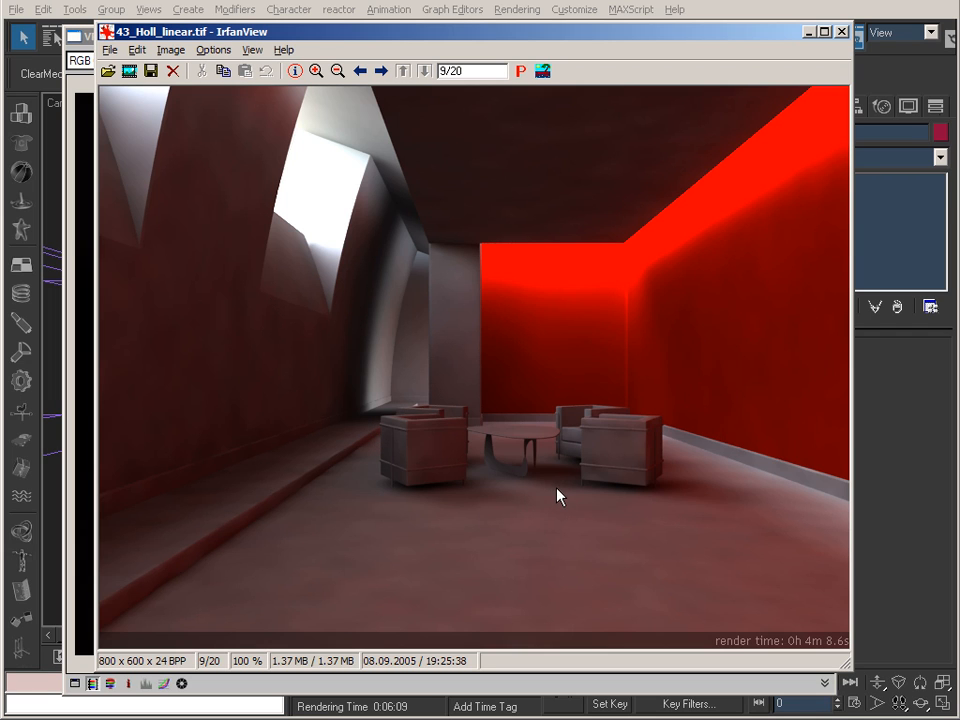
pyautogui.press('space')
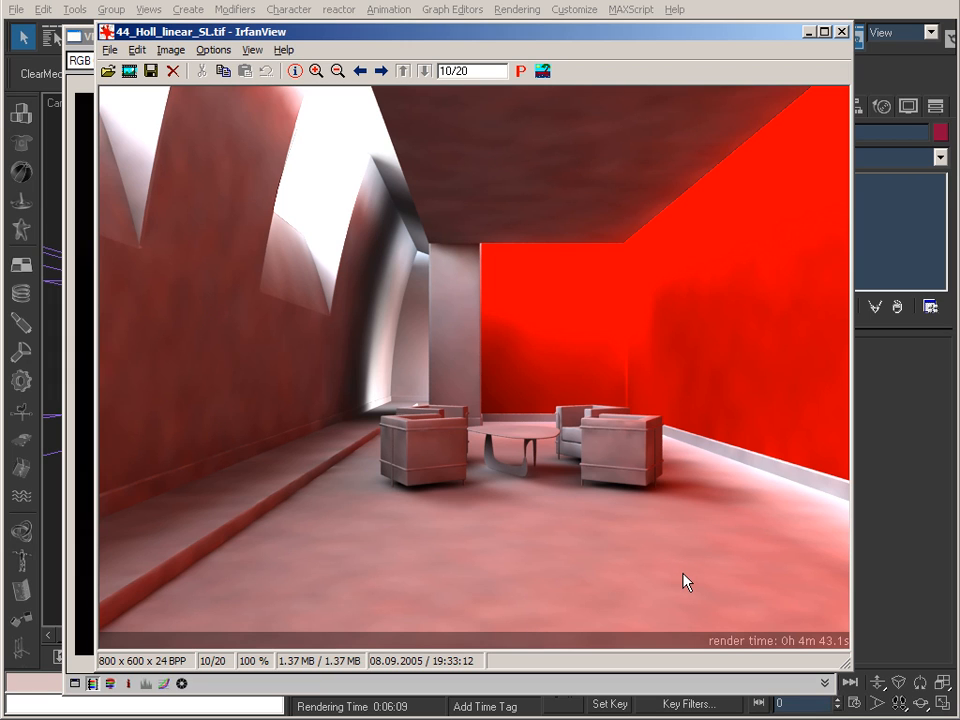
pyautogui.press('Left')
pyautogui.press('Left')
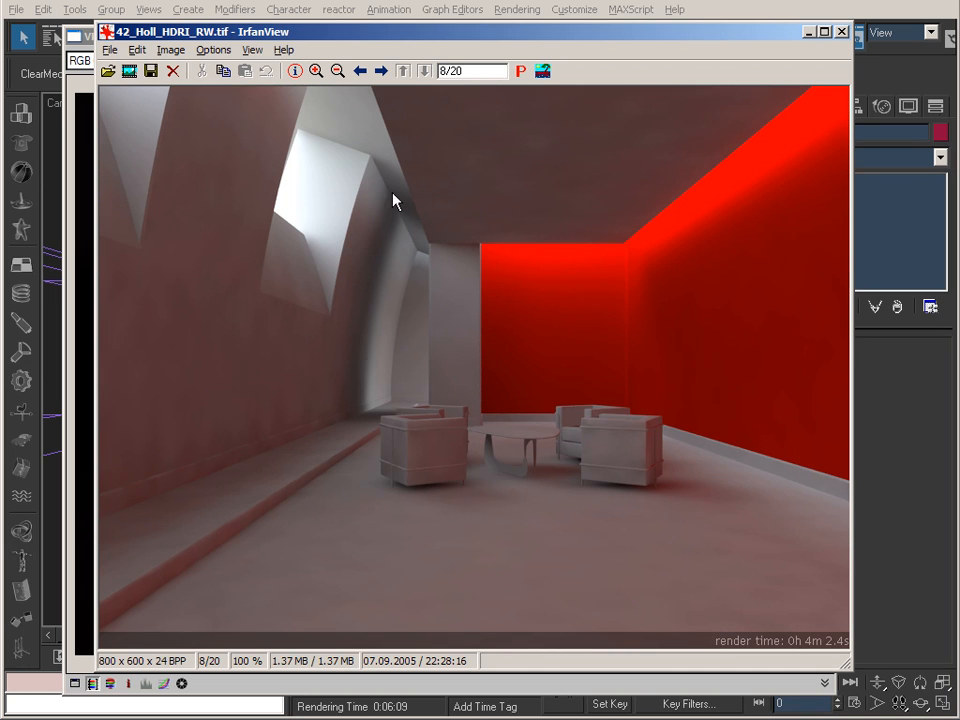
pyautogui.click(810, 32)
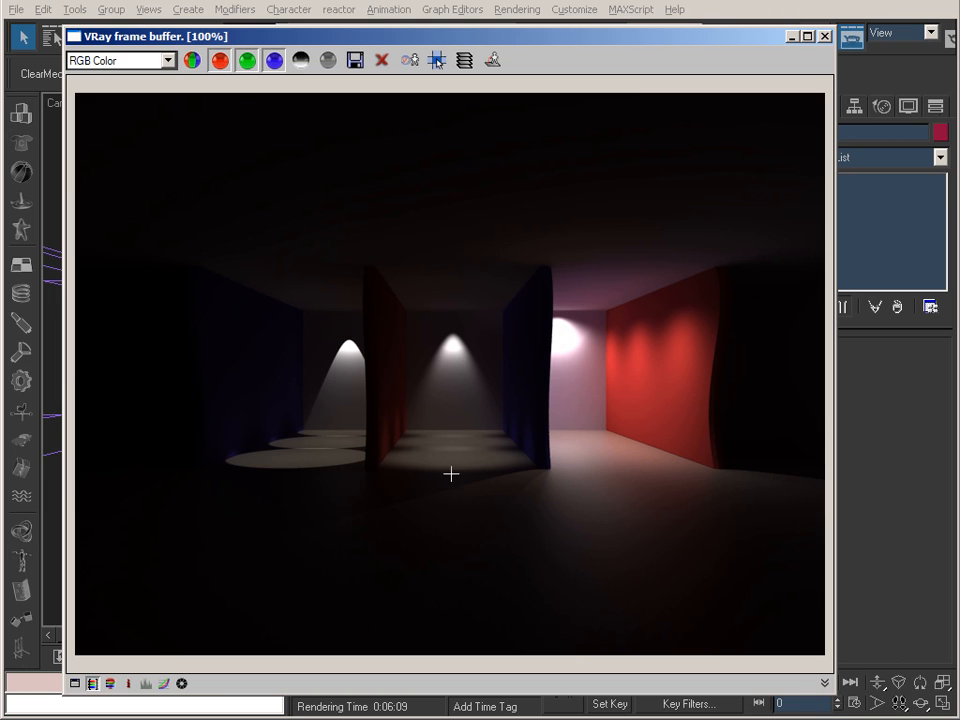
# Look at the color corrections curve in 3ds Max, move that window fully over the frame buffer and close it.
pyautogui.click(75, 684)
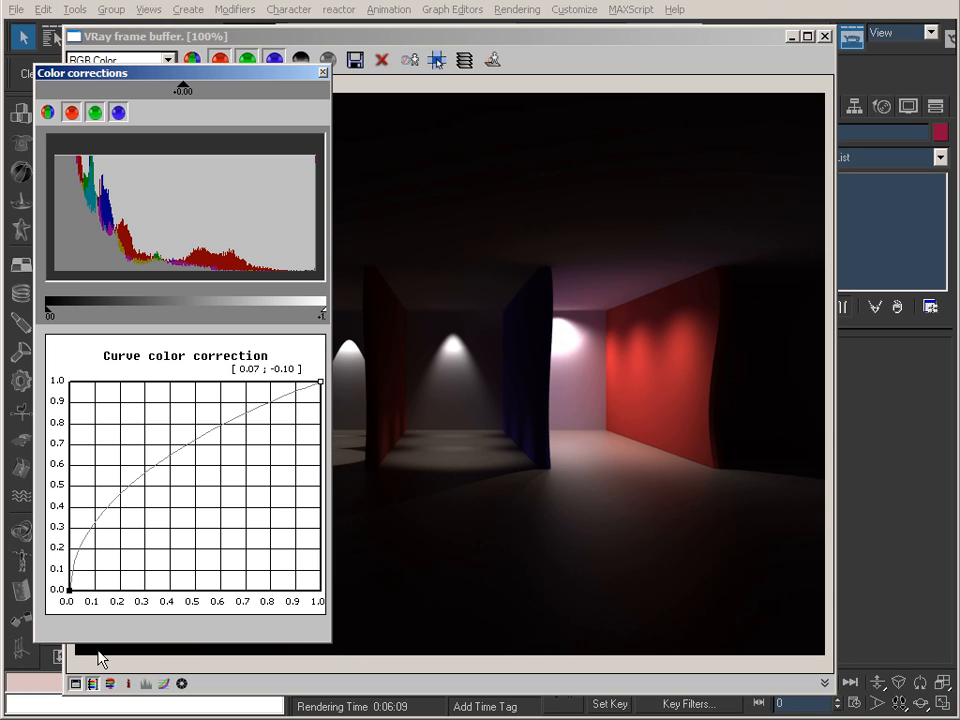
pyautogui.click(323, 73)
pyautogui.click(324, 66)
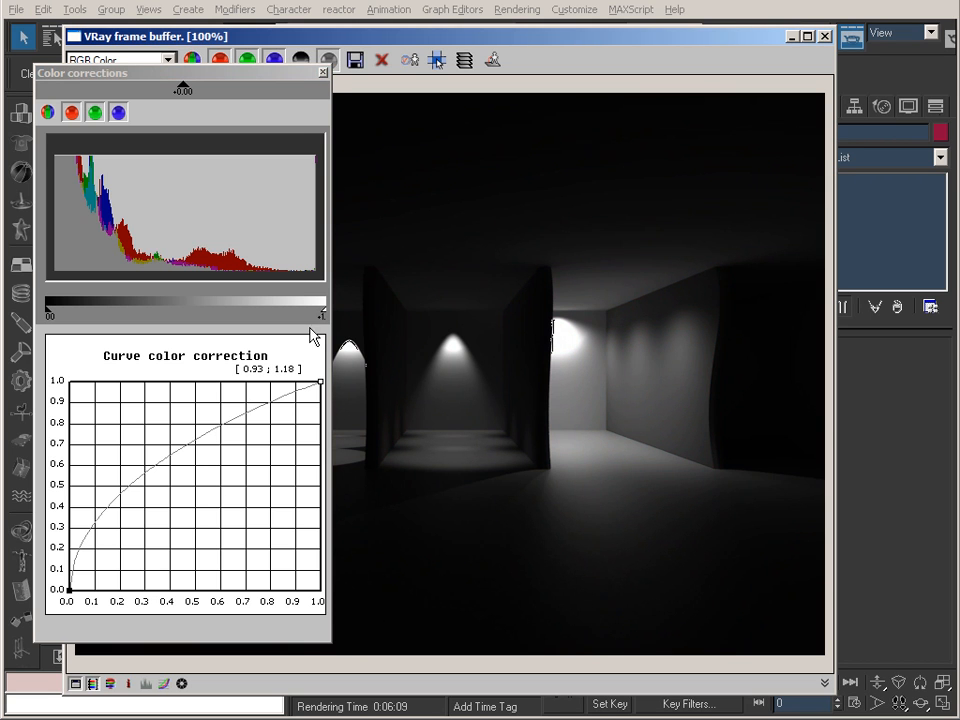
pyautogui.click(326, 62)
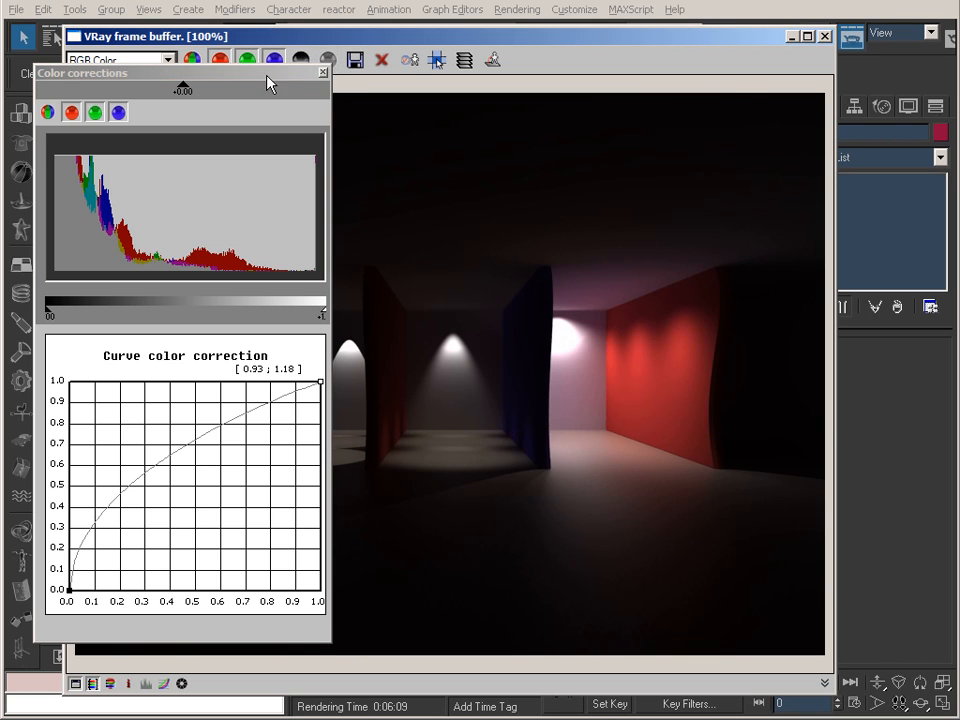
pyautogui.moveTo(272, 79); pyautogui.dragTo(315, 90)
pyautogui.click(363, 83)
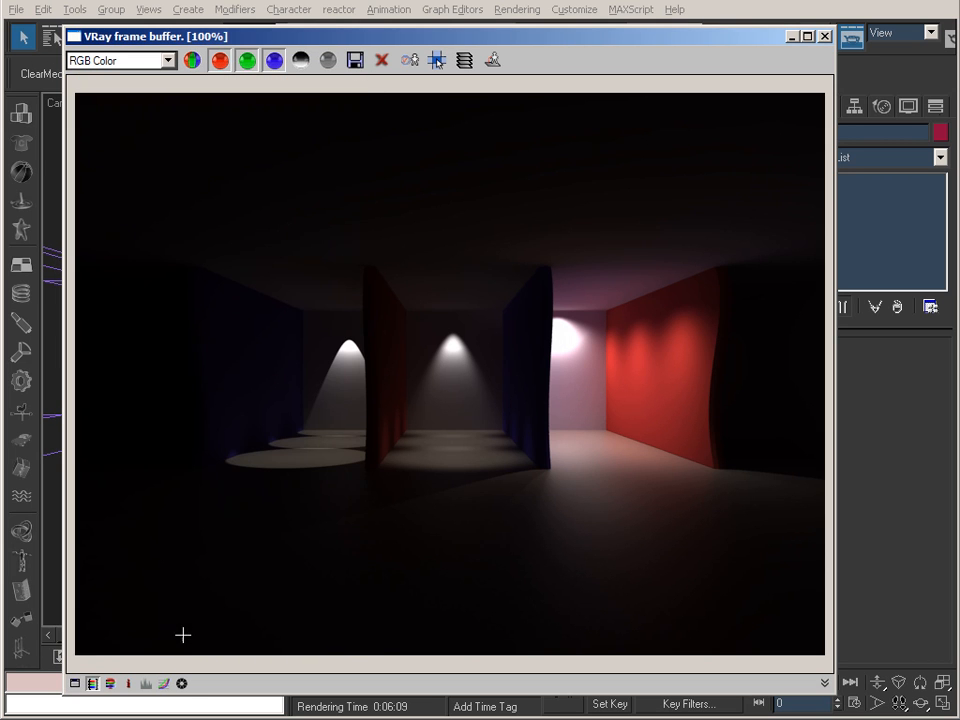
# Turn on the curve color correction for the render, examine the correction curve and close its window.
pyautogui.click(163, 684)
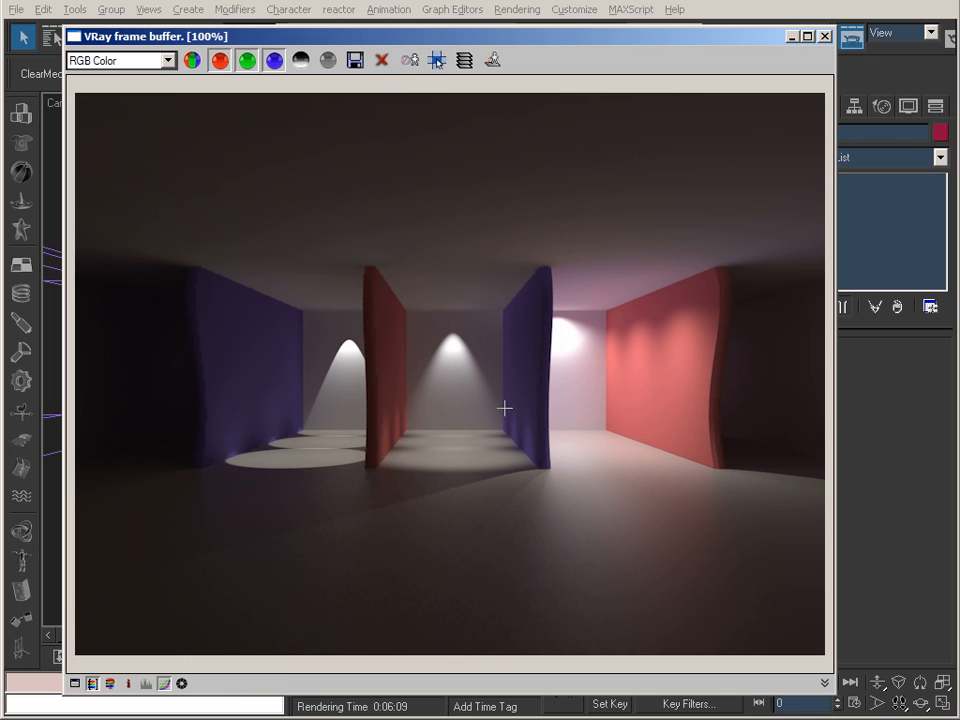
pyautogui.click(75, 684)
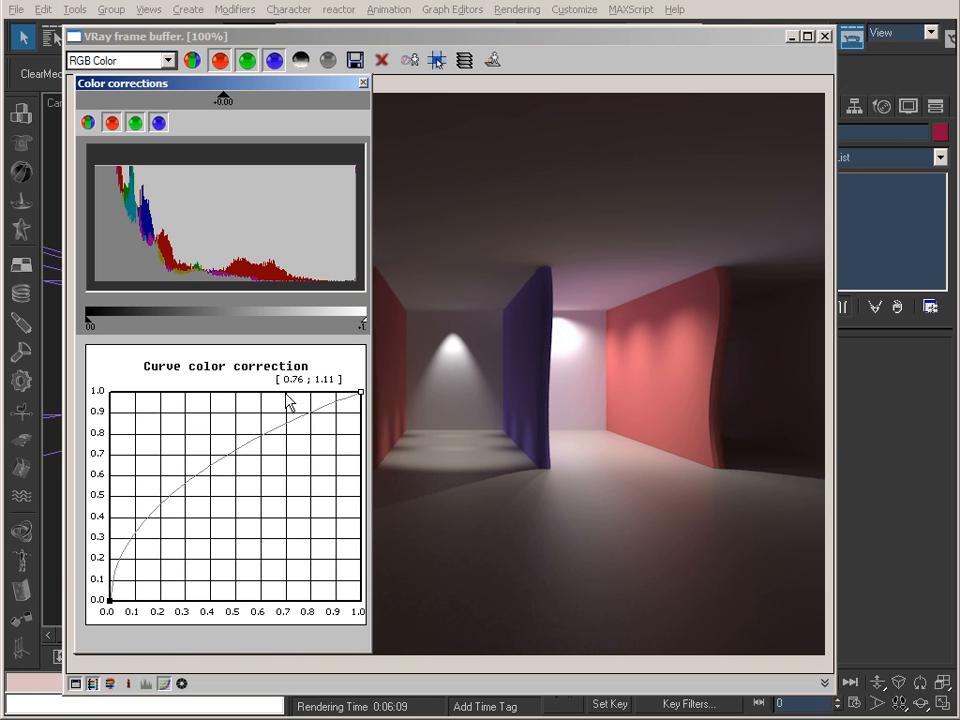
pyautogui.click(363, 83)
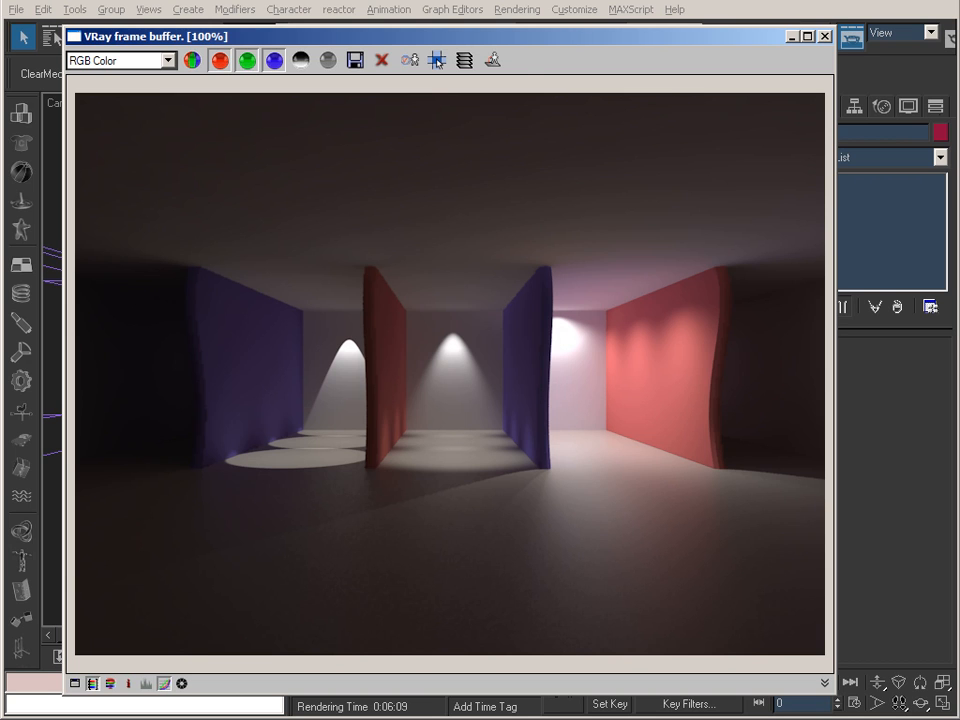
# Switch to IrfanView, re-examine 42_Holl_HDRI_RW.tif and minimize the viewer.
pyautogui.click(598, 718)
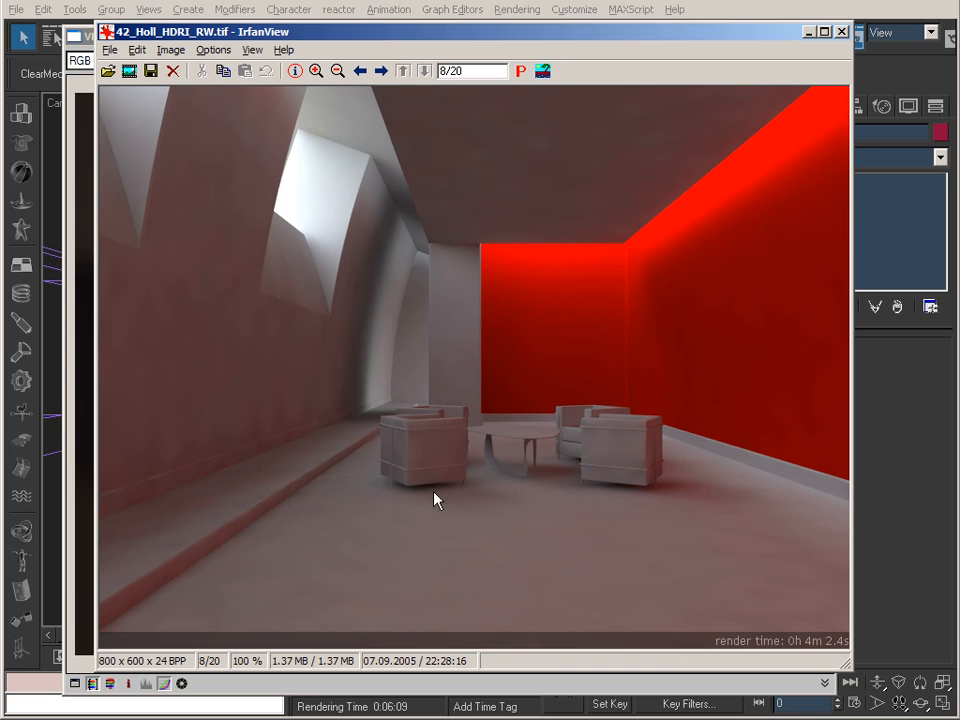
pyautogui.click(808, 31)
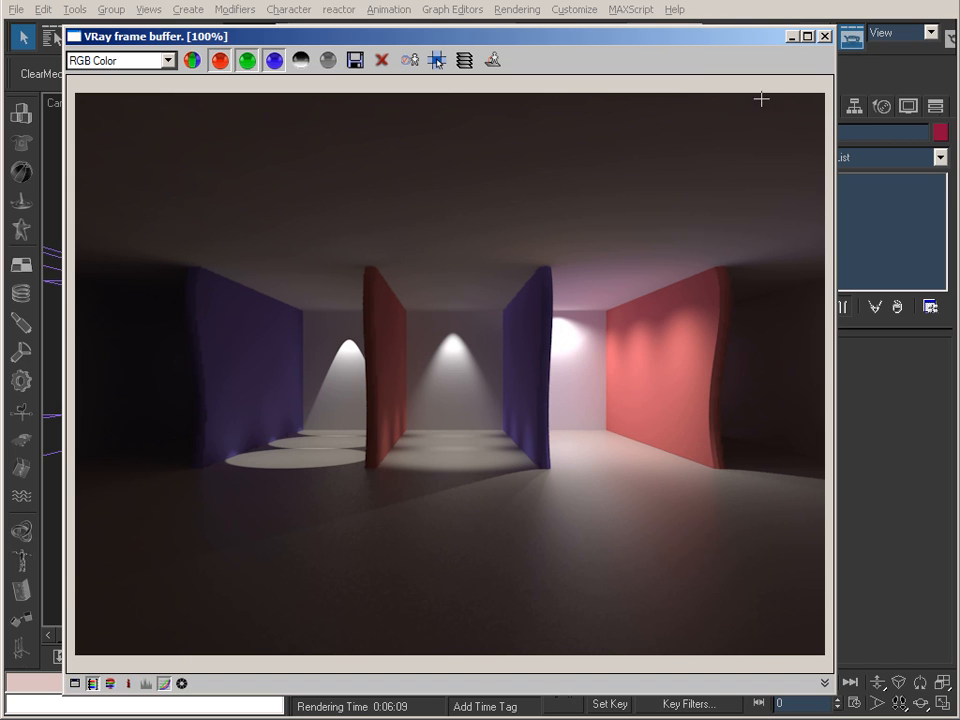
# Close the V-Ray frame buffer, show the last one again and disable its curve color correction.
pyautogui.click(824, 36)
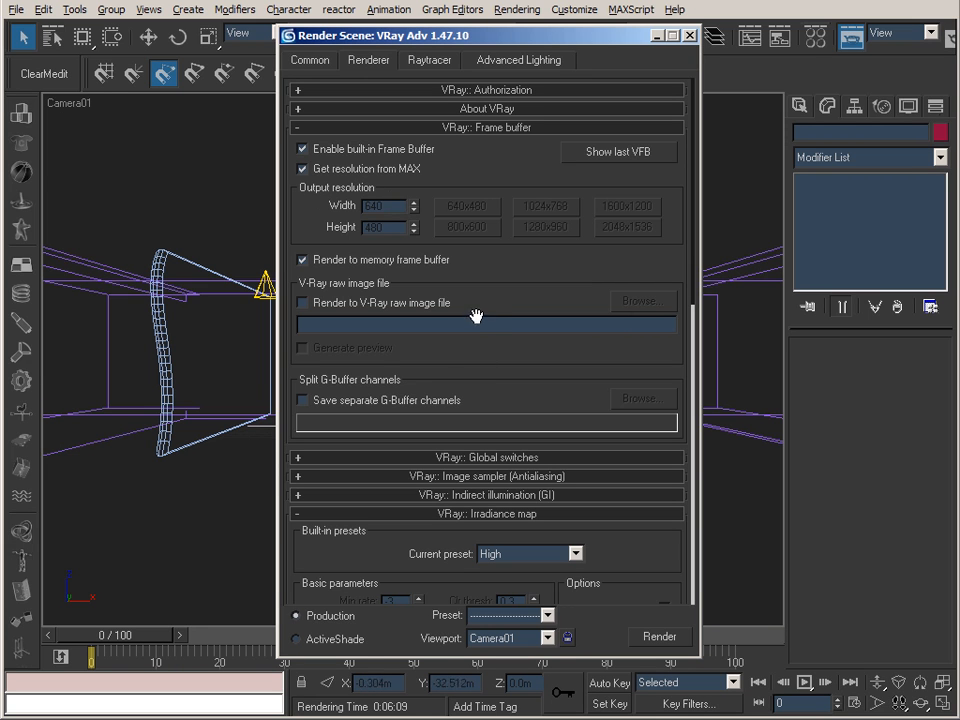
pyautogui.click(617, 154)
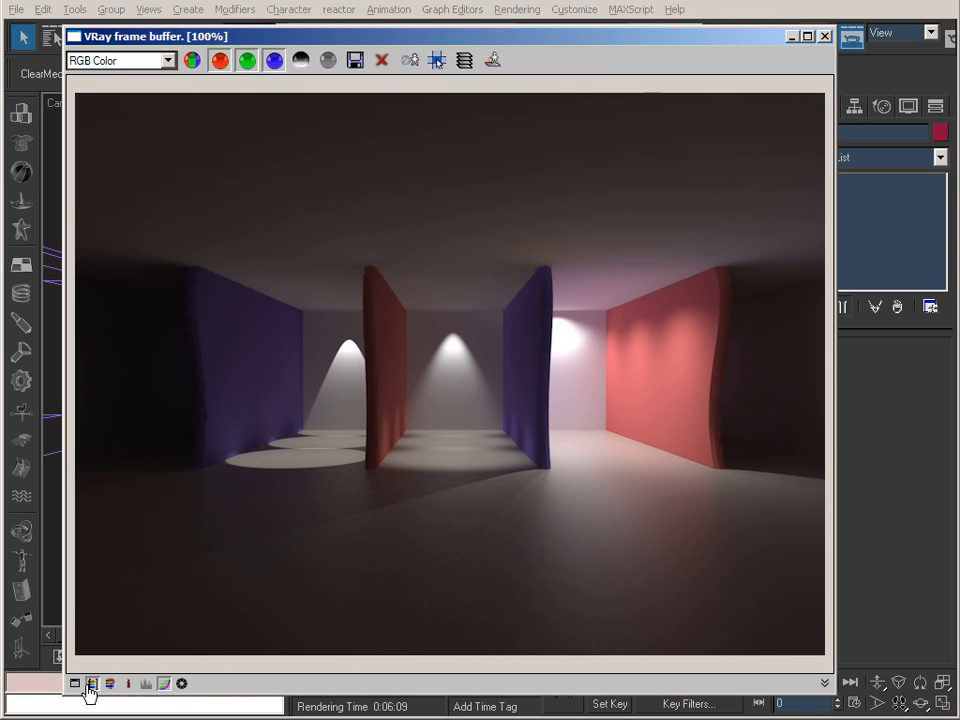
pyautogui.click(157, 682)
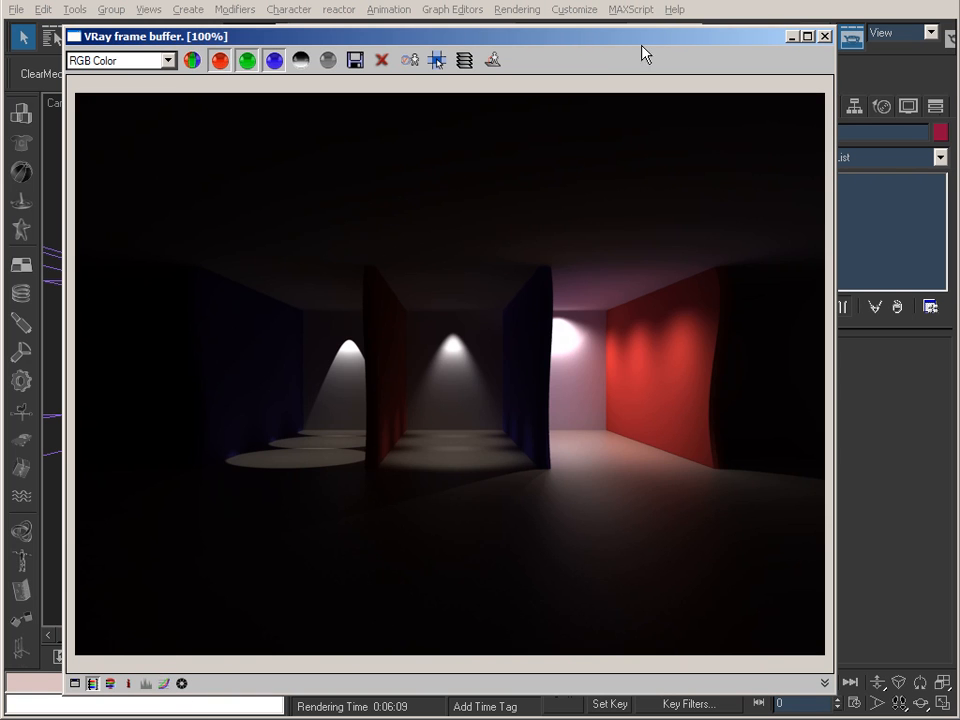
# Set the V-Ray color mapping type to Gamma correction with dark and bright multipliers of 0.454.
pyautogui.click(791, 37)
pyautogui.scroll(-5, 534, 364)
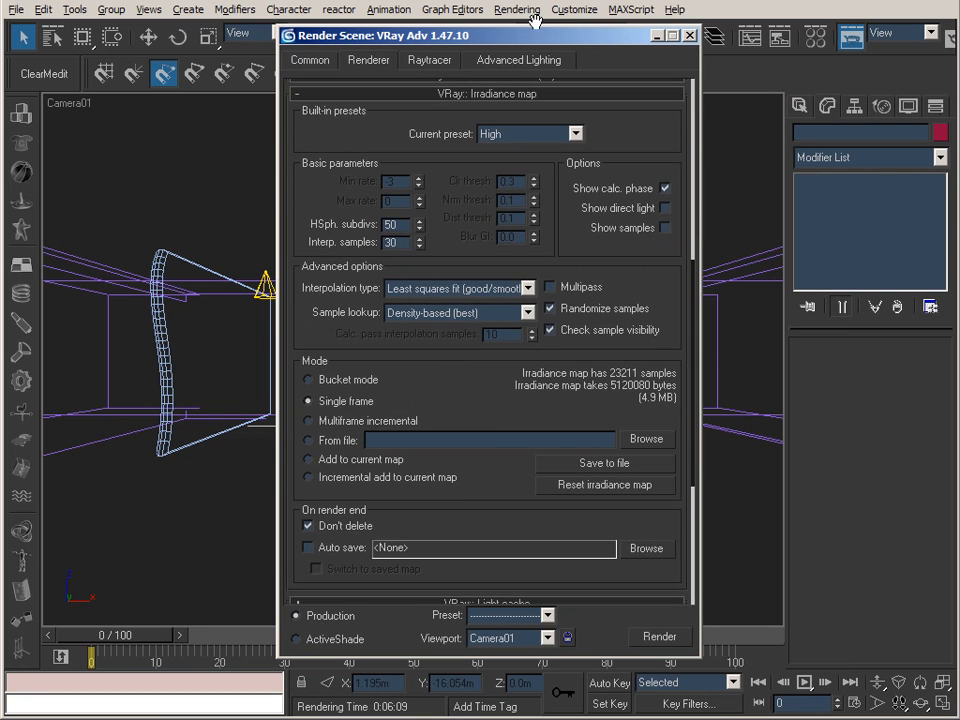
pyautogui.scroll(-5, 456, 497)
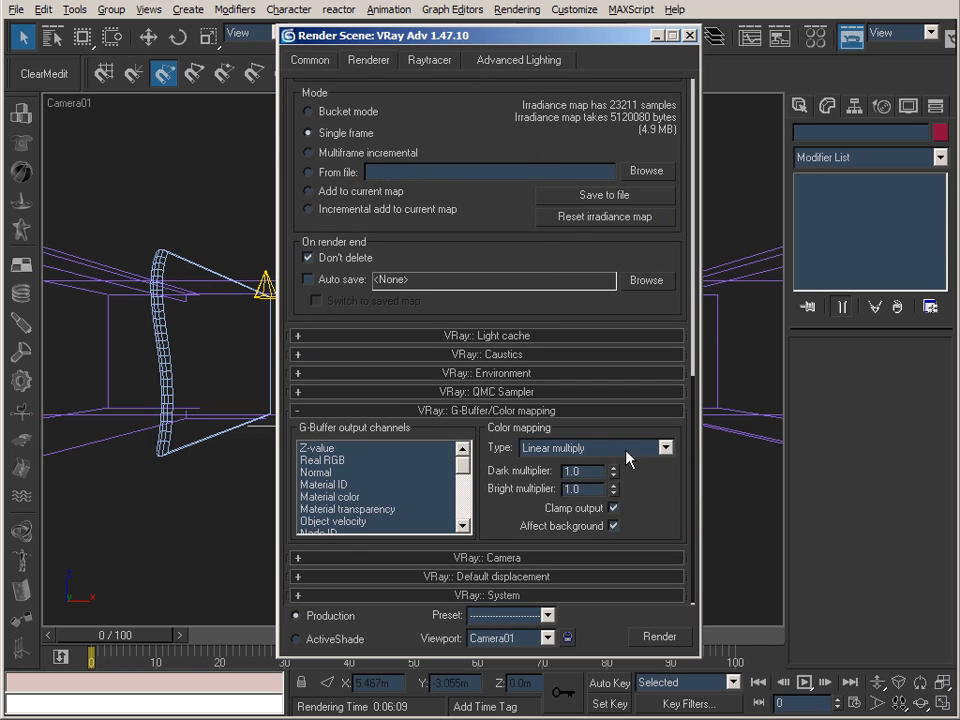
pyautogui.click(628, 457)
pyautogui.click(604, 516)
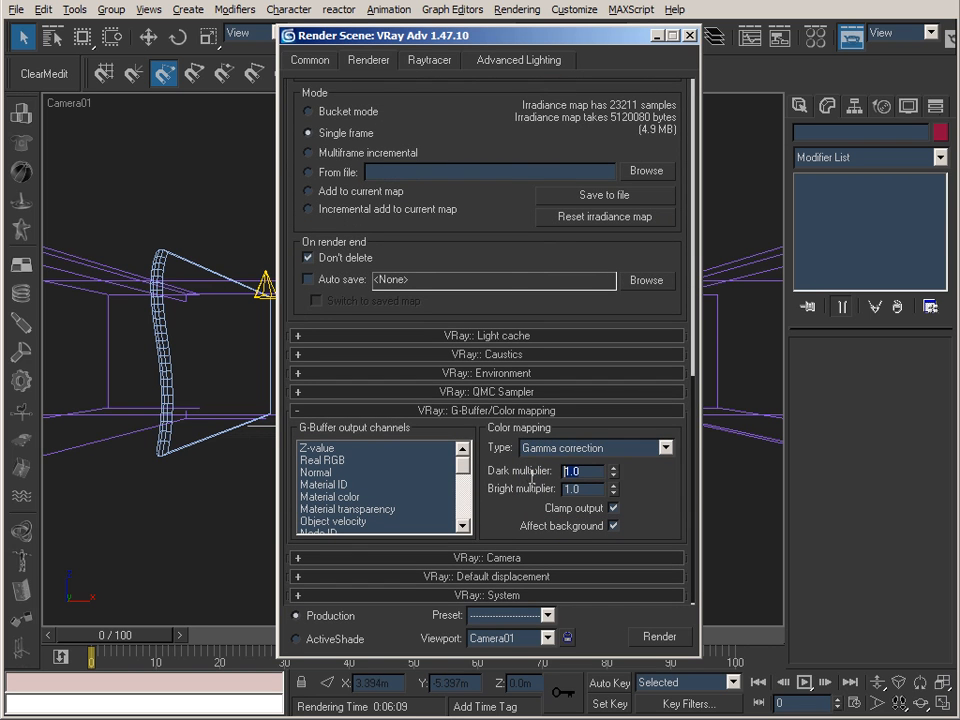
pyautogui.write('.454')
pyautogui.press('Return')
pyautogui.write('.4')
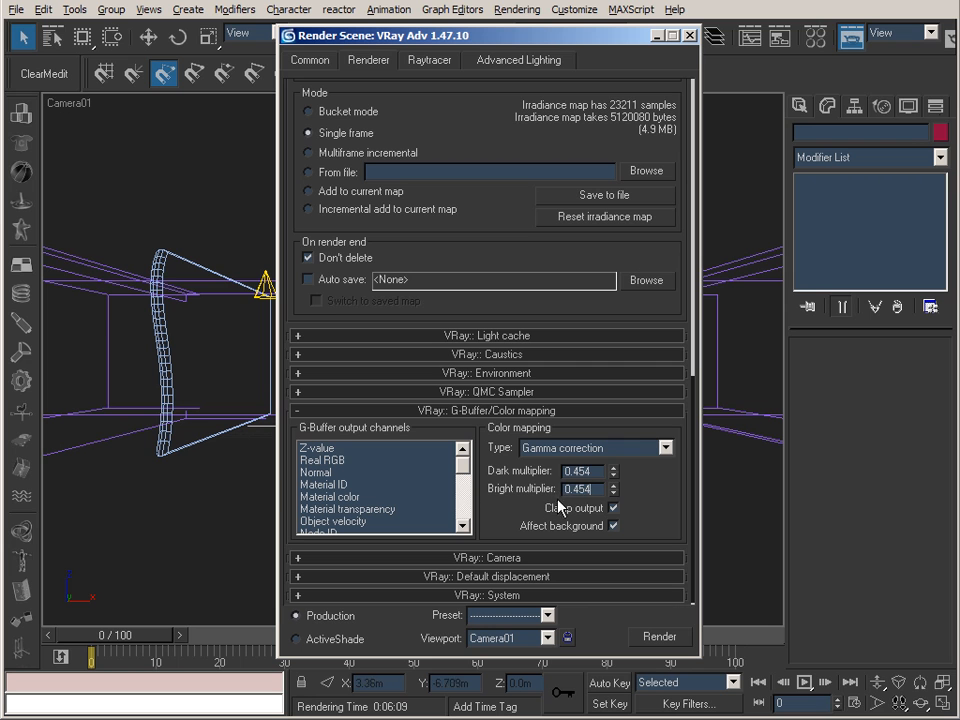
pyautogui.click(593, 469)
# Bring back the frame buffer with curve color correction enabled, and check the curve in the color corrections window.
pyautogui.moveTo(493, 146); pyautogui.dragTo(497, 277)
pyautogui.moveTo(536, 141); pyautogui.dragTo(505, 352)
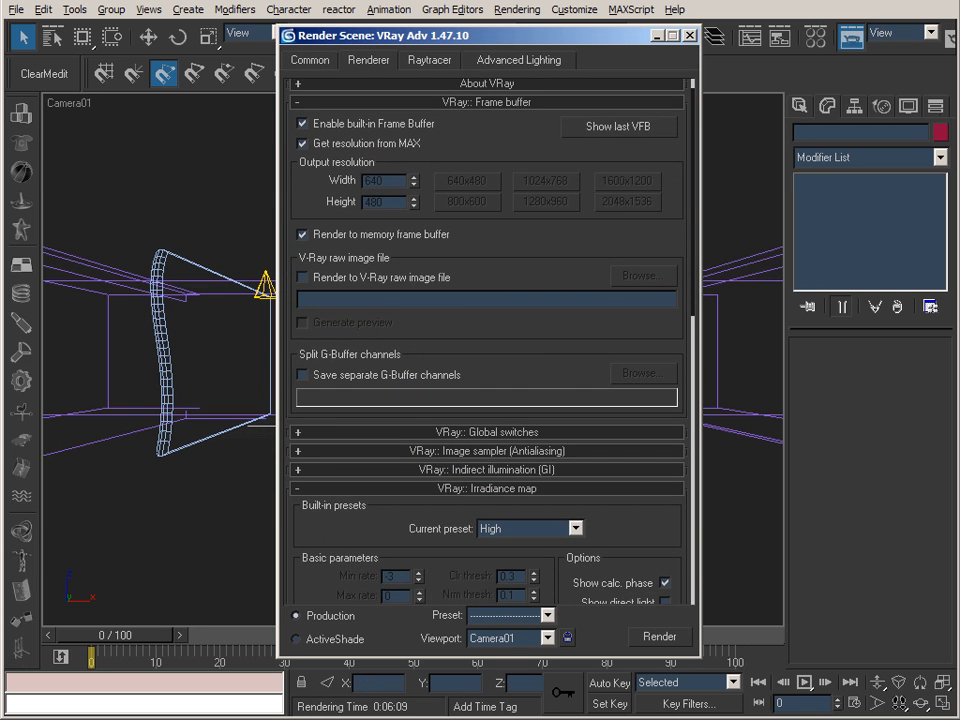
pyautogui.click(285, 718)
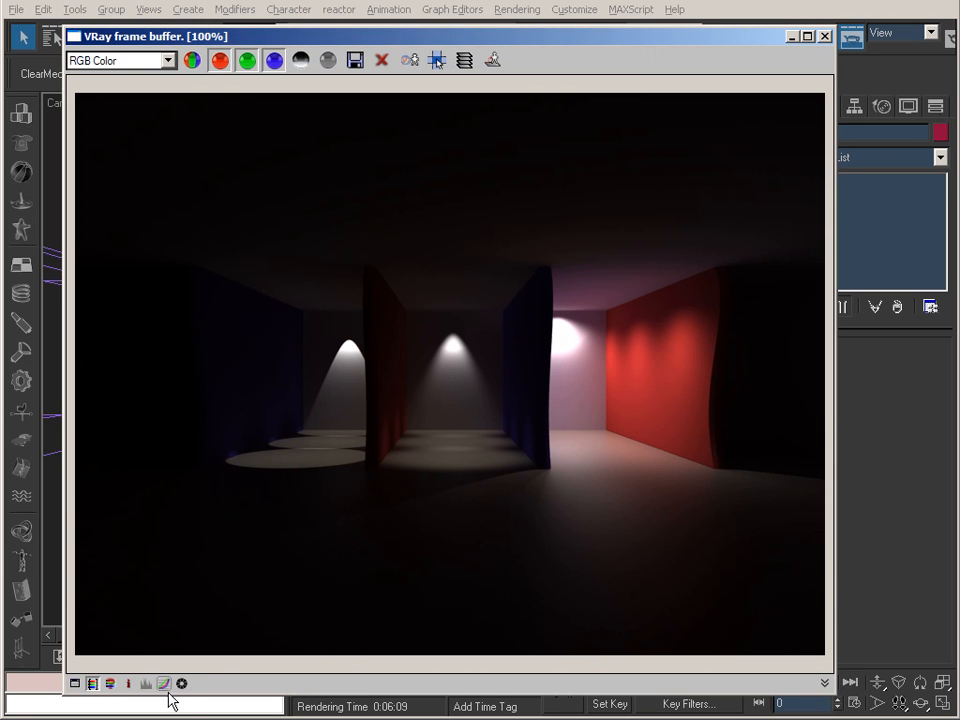
pyautogui.click(162, 684)
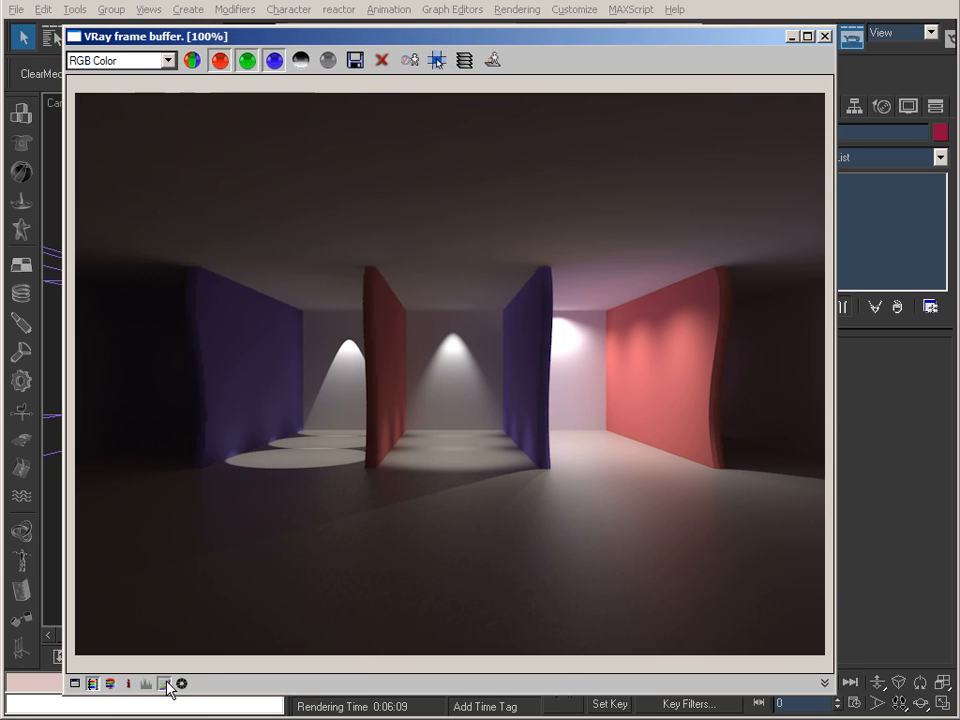
pyautogui.click(76, 684)
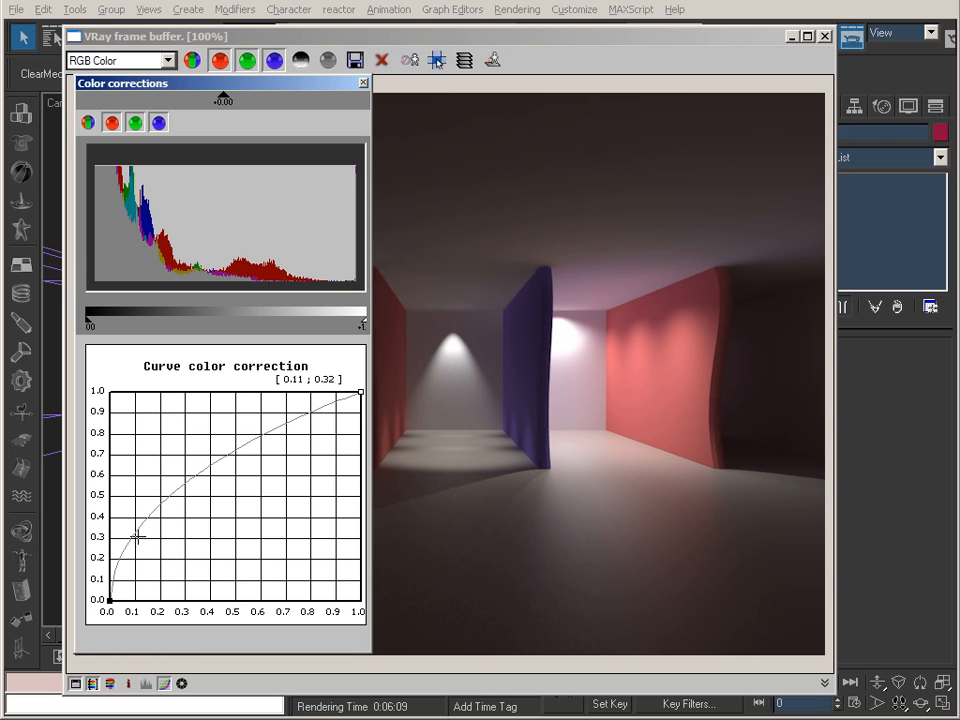
pyautogui.click(363, 82)
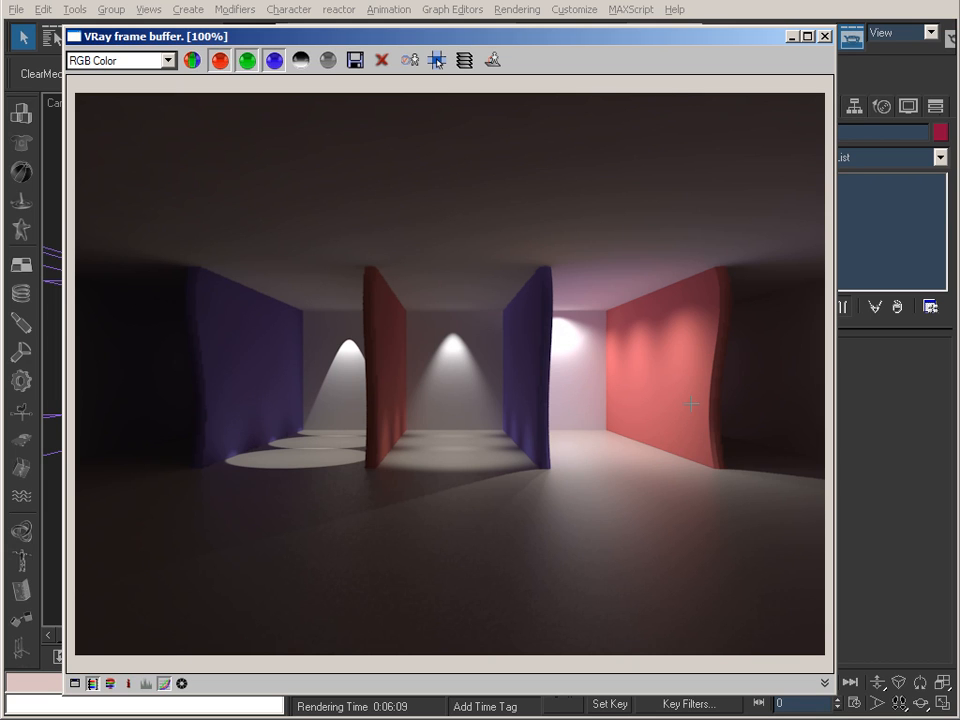
# Minimize the frame buffer and Render Scene dialog, and turn off the SpotLights_01 spotlights.
pyautogui.click(791, 37)
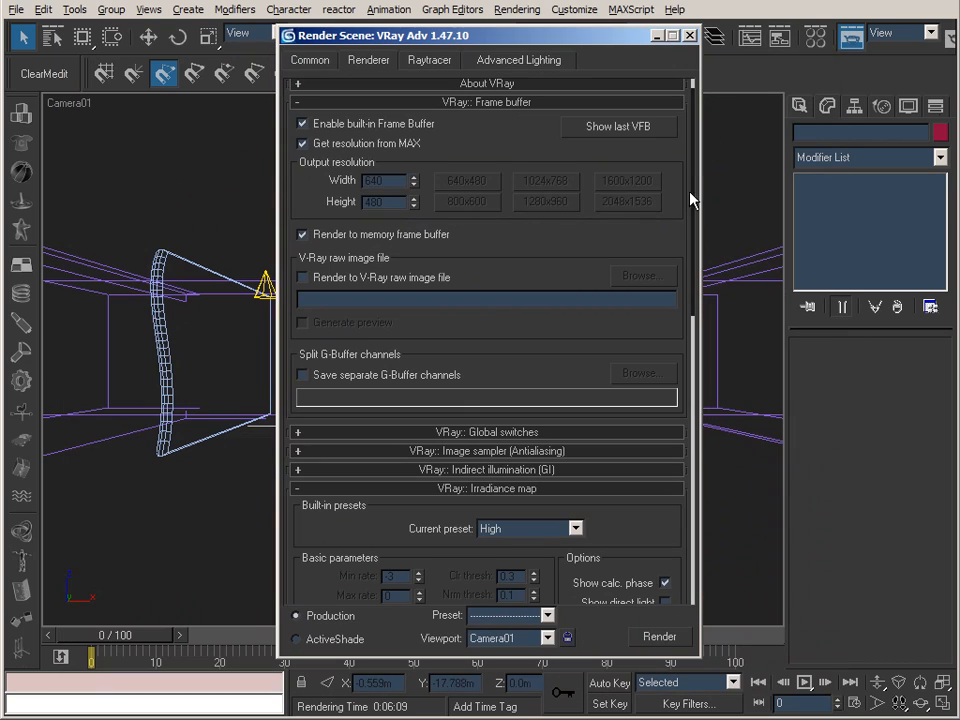
pyautogui.click(658, 37)
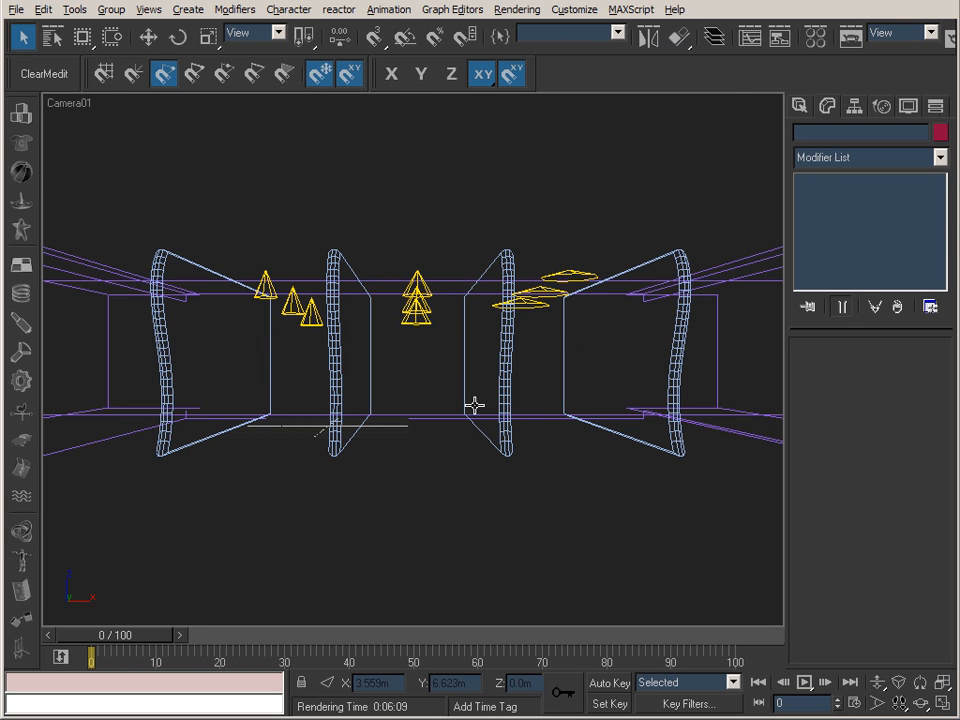
pyautogui.click(290, 303)
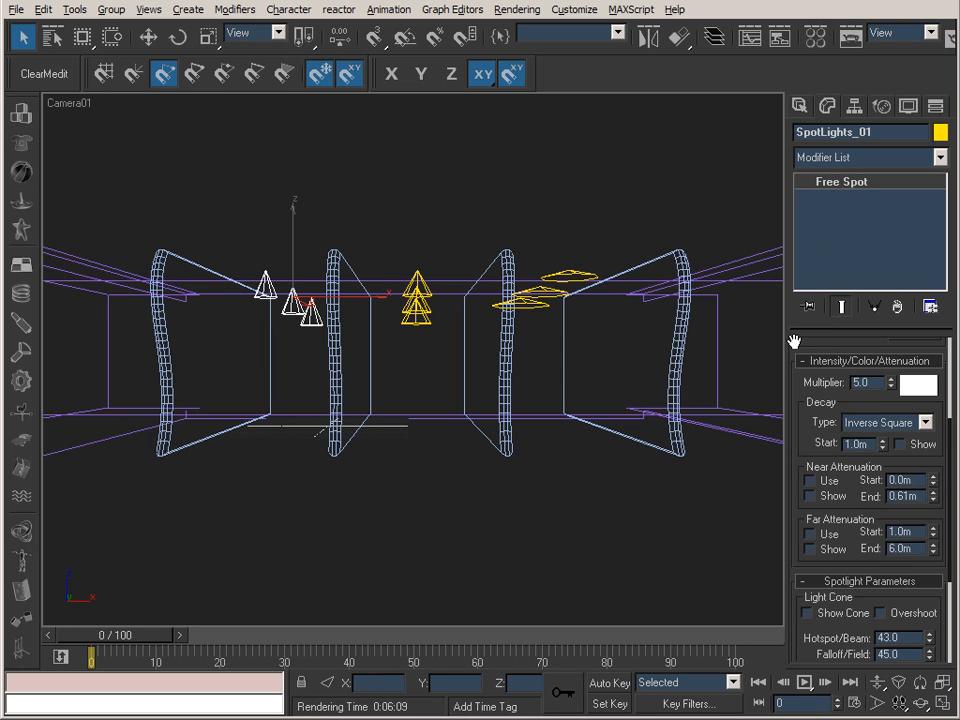
pyautogui.scroll(3, 793, 339)
pyautogui.click(807, 386)
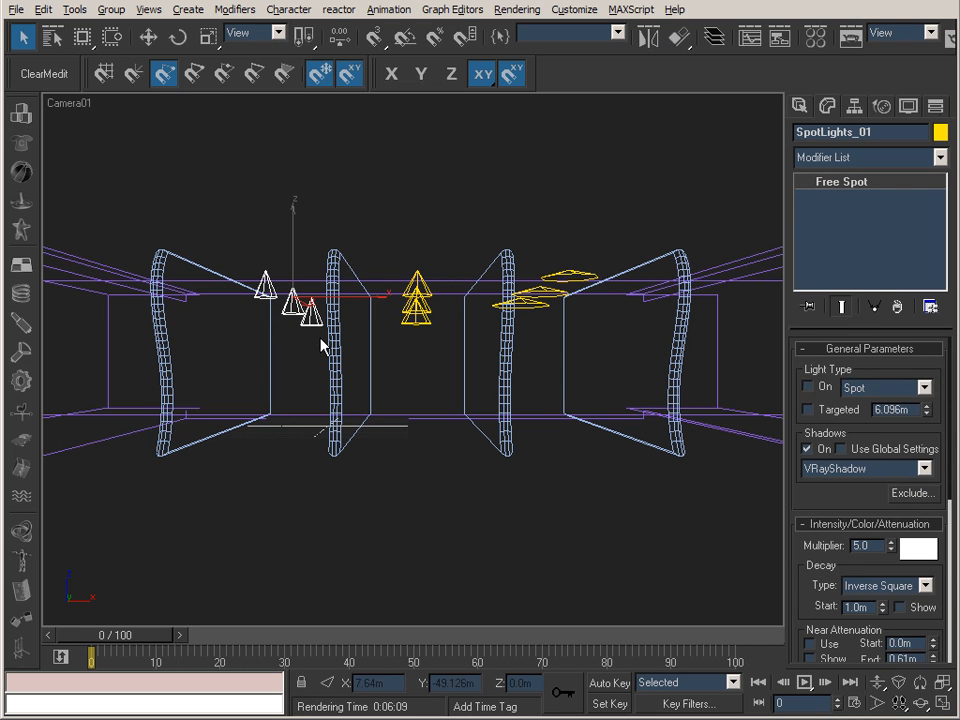
# Turn off the SpotLights_02 and SpotLights_03 spotlight groups.
pyautogui.click(416, 300)
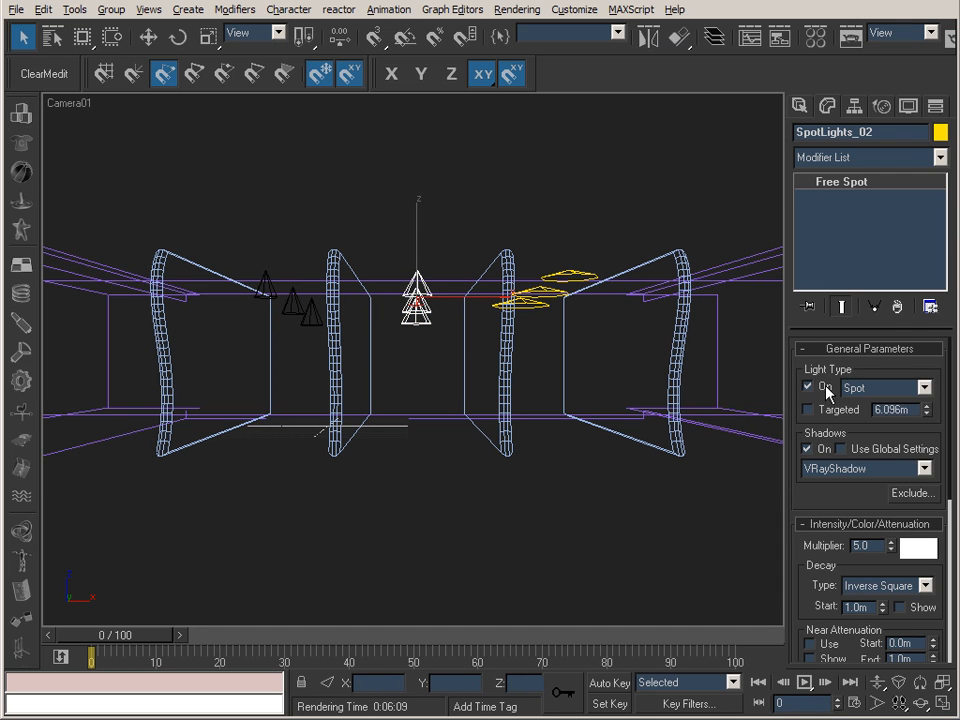
pyautogui.click(538, 293)
pyautogui.click(807, 386)
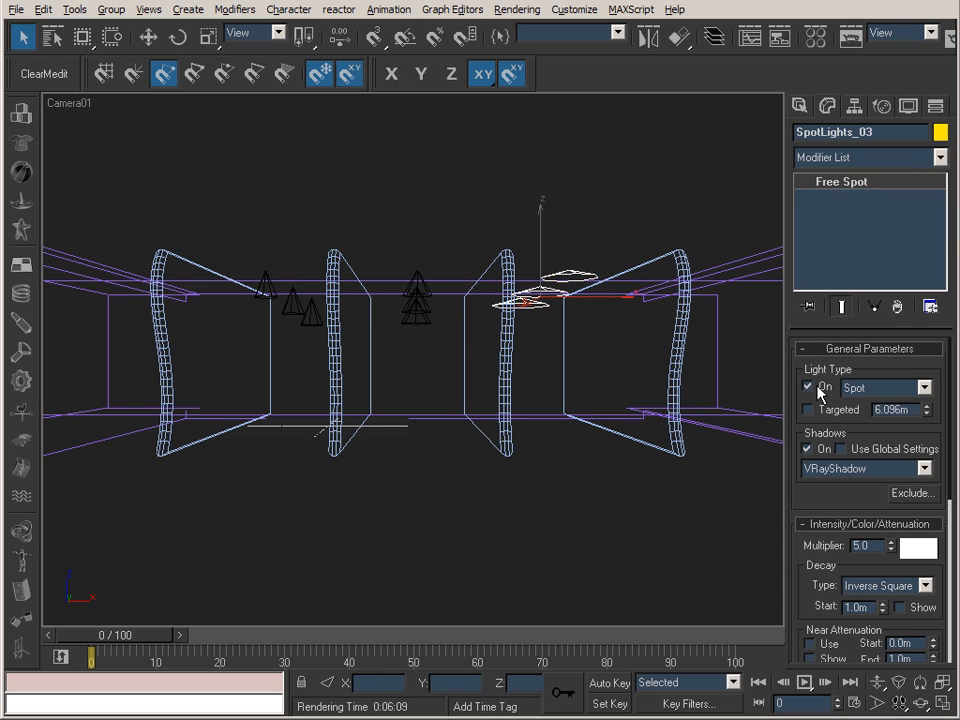
# Select all three spotlight groups together and delete them from the scene.
pyautogui.keyDown('ctrl'); pyautogui.click(420, 308); pyautogui.keyUp('ctrl')
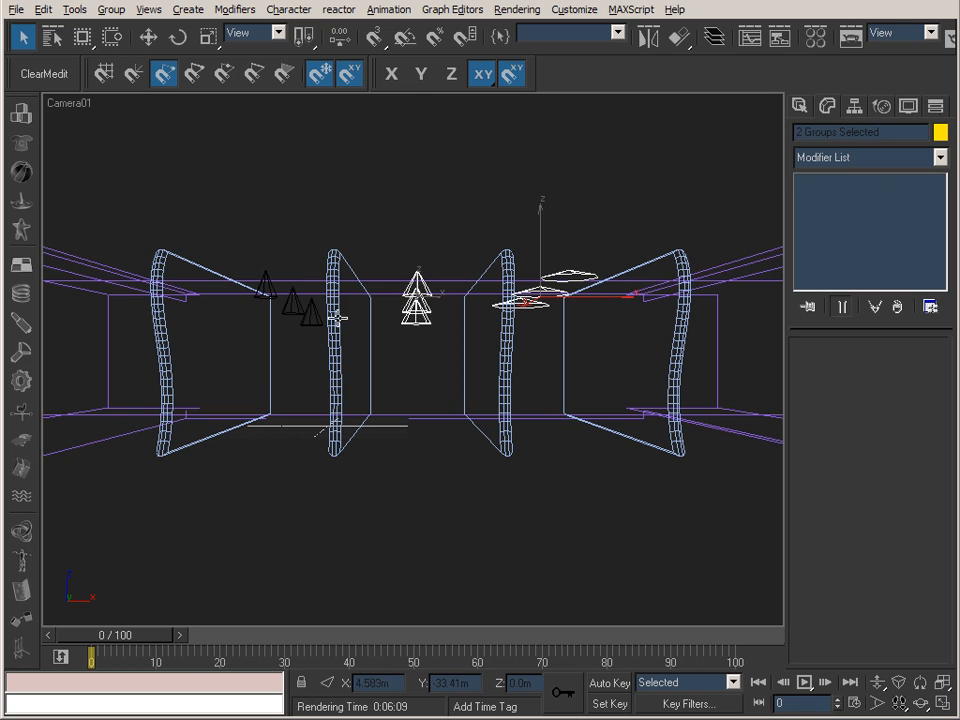
pyautogui.keyDown('ctrl'); pyautogui.click(284, 317); pyautogui.keyUp('ctrl')
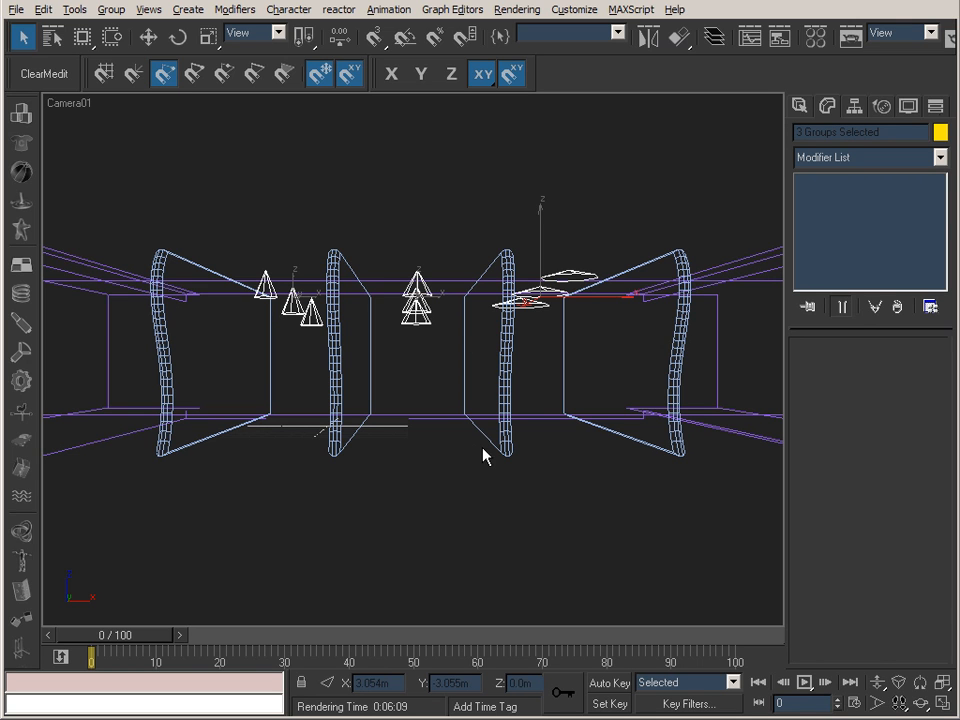
pyautogui.click(910, 107)
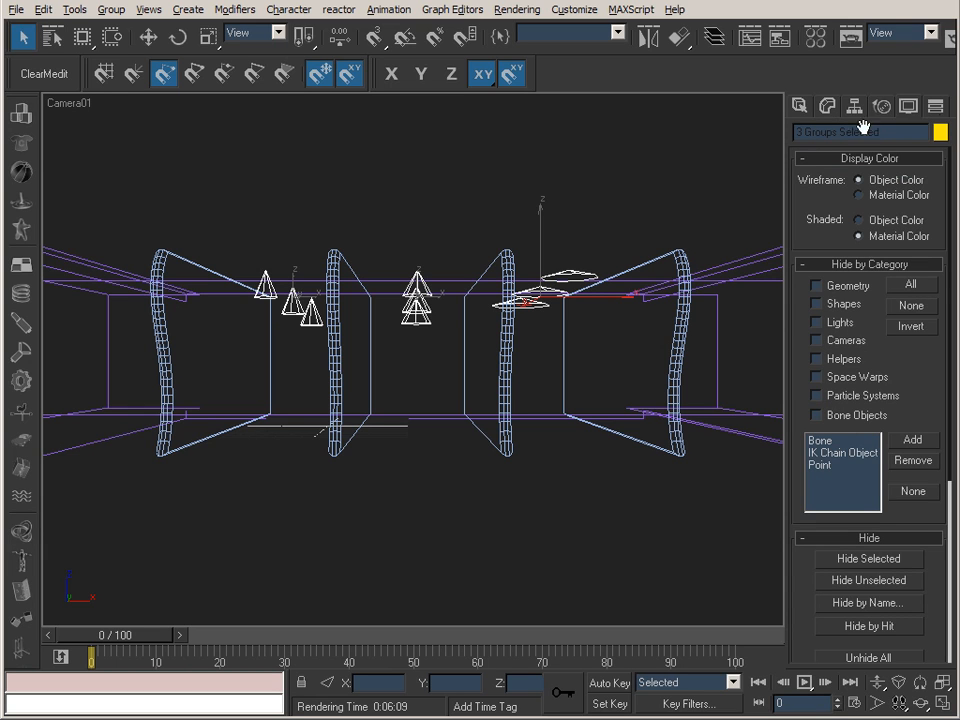
pyautogui.click(827, 107)
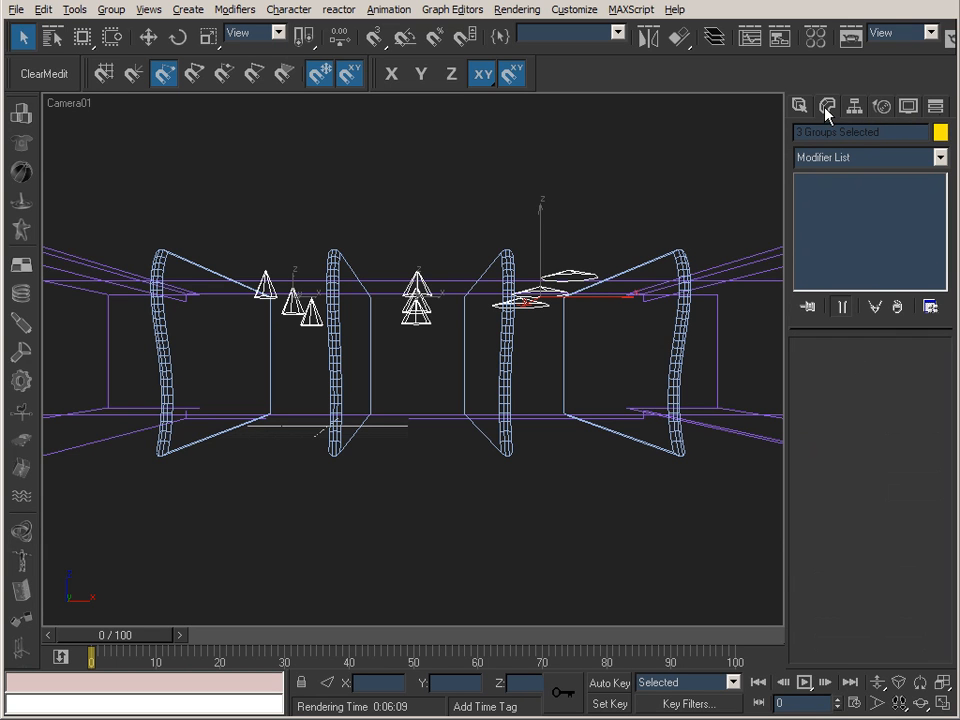
pyautogui.press('Delete')
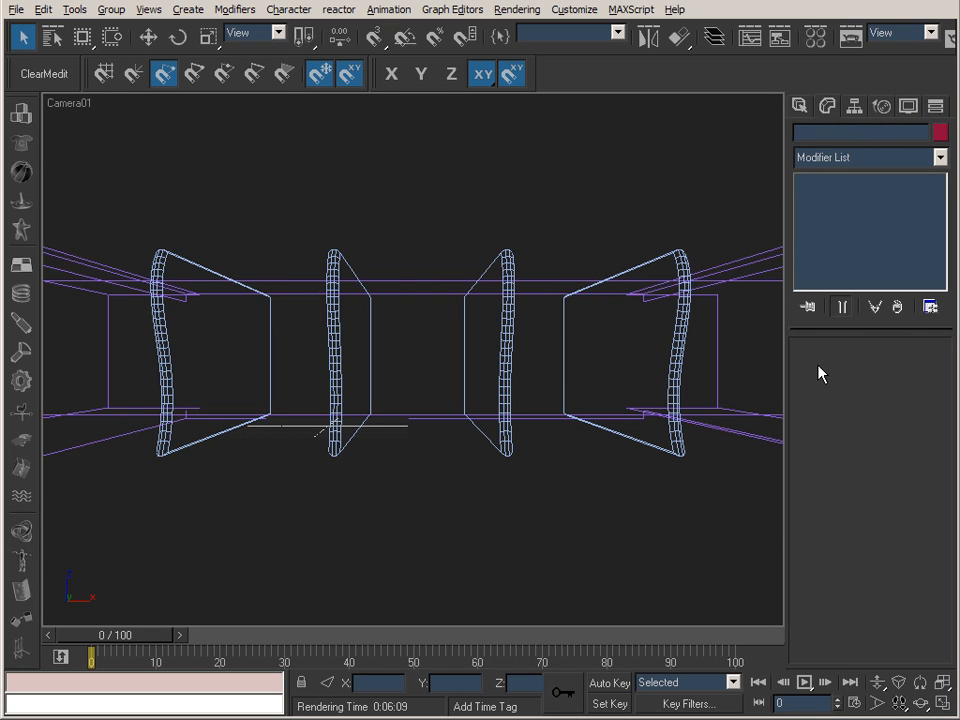
# Unhide all objects and turn on the V-Ray area lights AreaLights_01, AreaLights_02 and AreaLights_03.
pyautogui.click(909, 106)
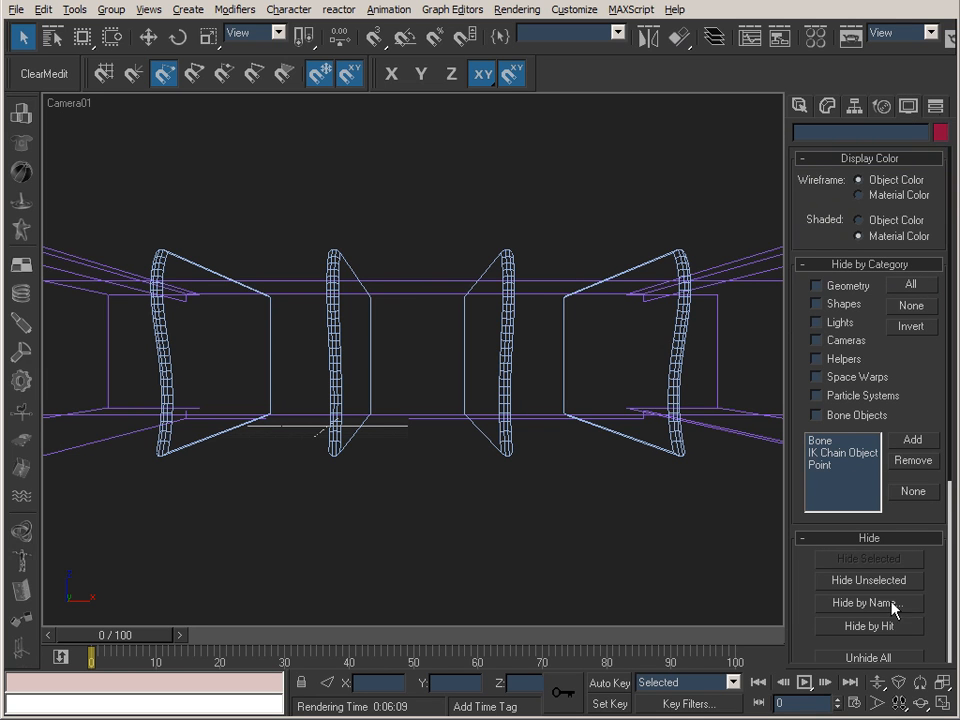
pyautogui.click(879, 662)
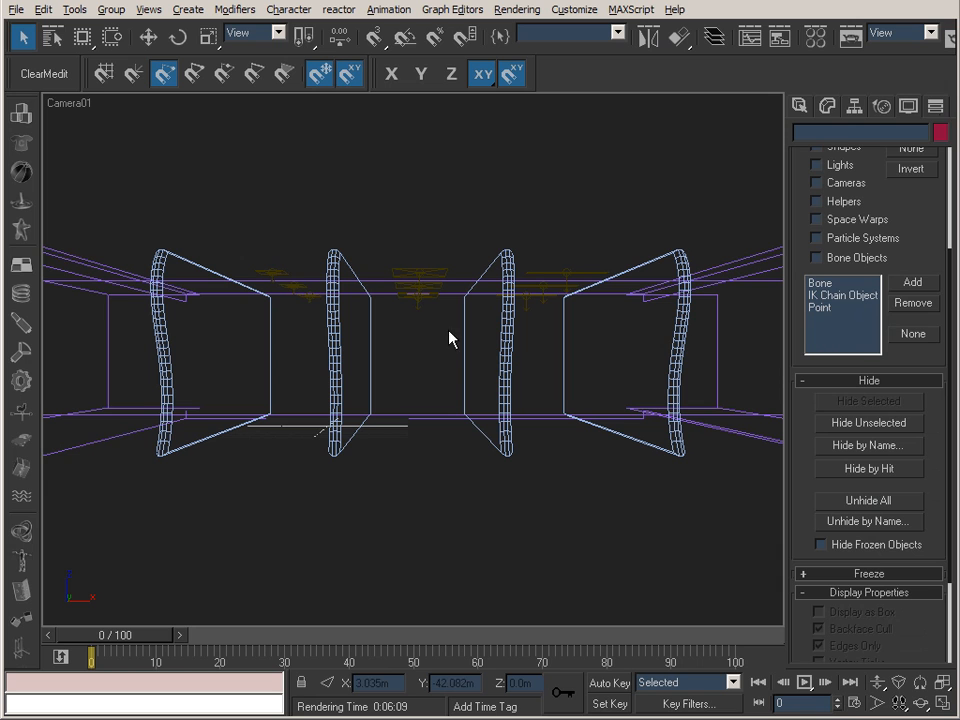
pyautogui.click(276, 273)
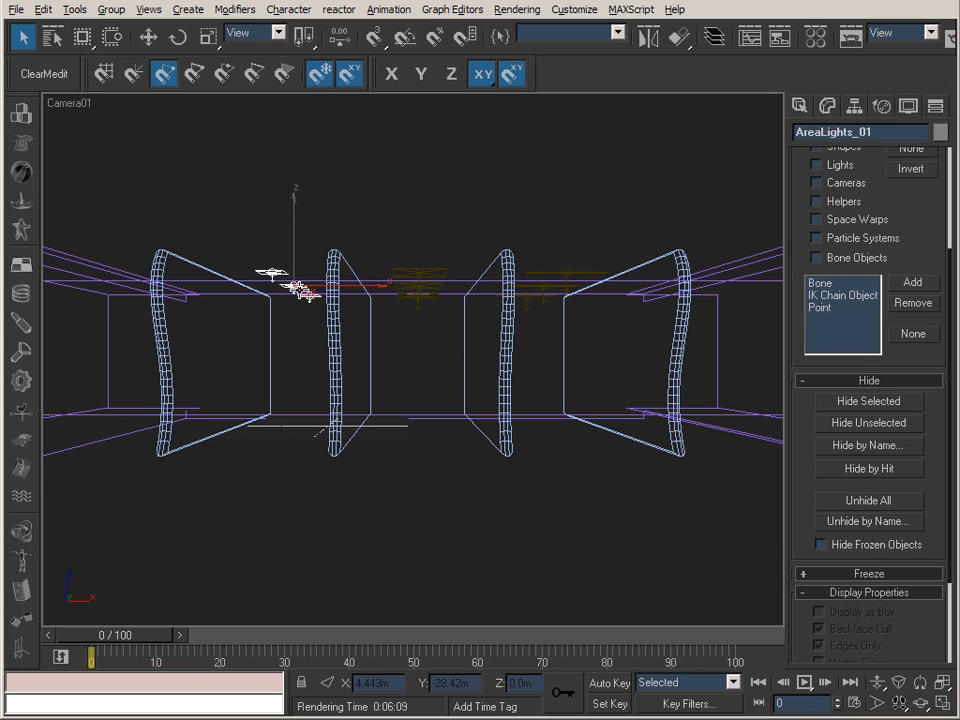
pyautogui.click(827, 106)
pyautogui.click(808, 370)
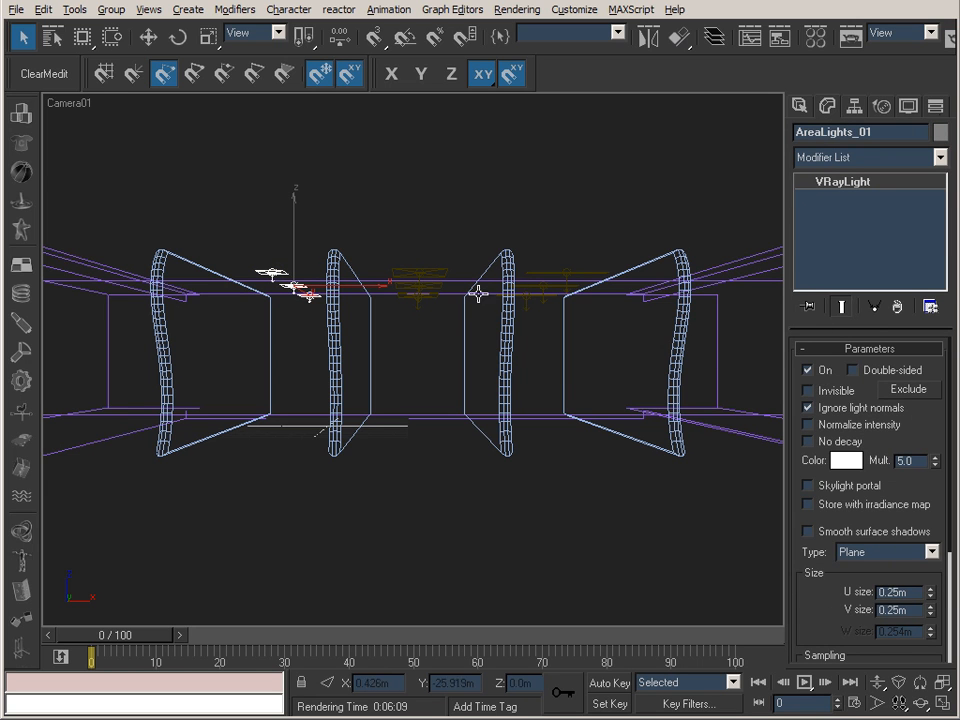
pyautogui.click(418, 272)
pyautogui.click(808, 370)
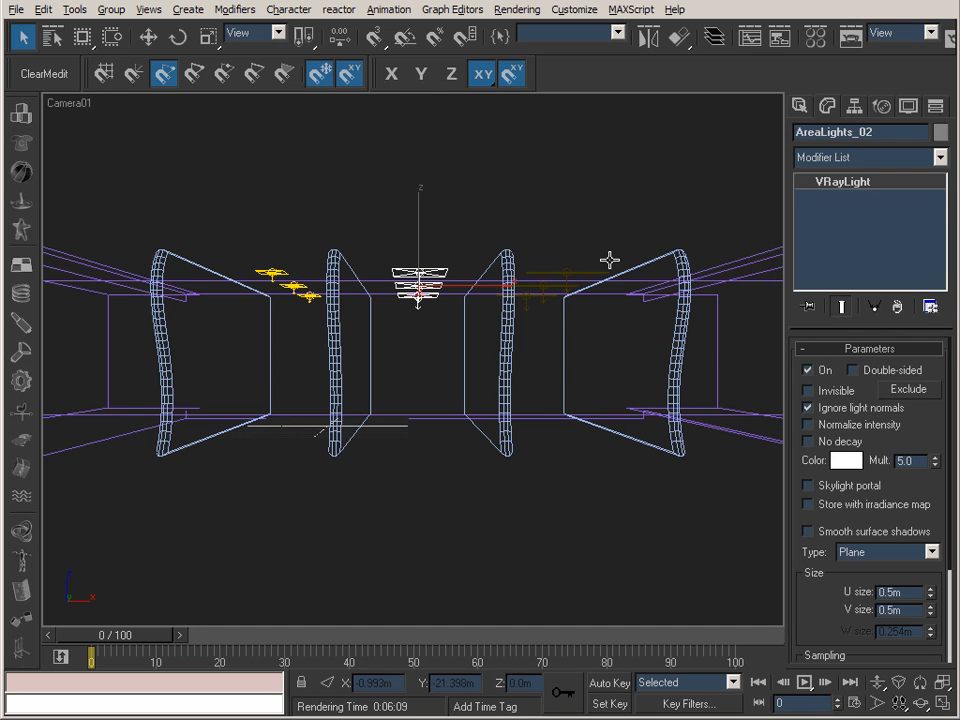
pyautogui.click(578, 274)
pyautogui.click(808, 370)
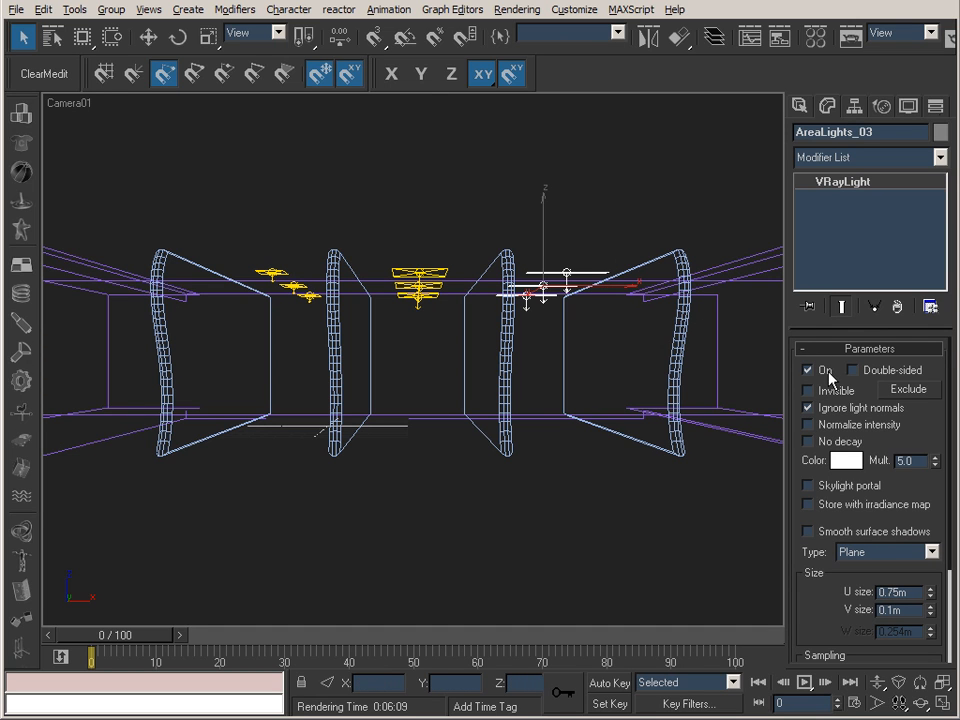
# Inspect the size and multiplier parameters of each of the three area light groups.
pyautogui.click(292, 287)
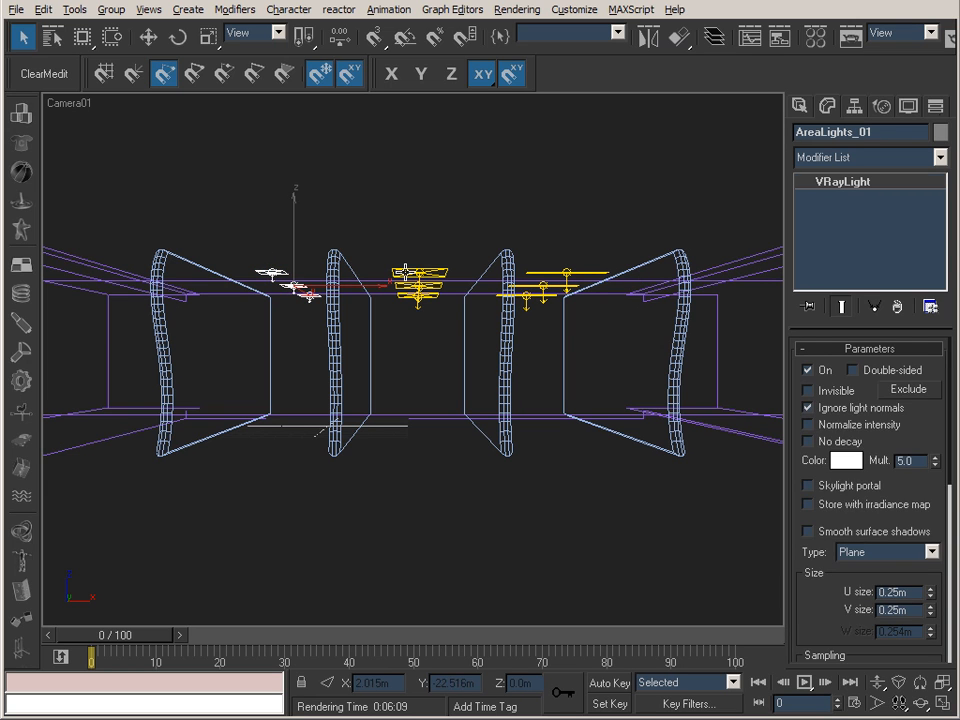
pyautogui.click(419, 284)
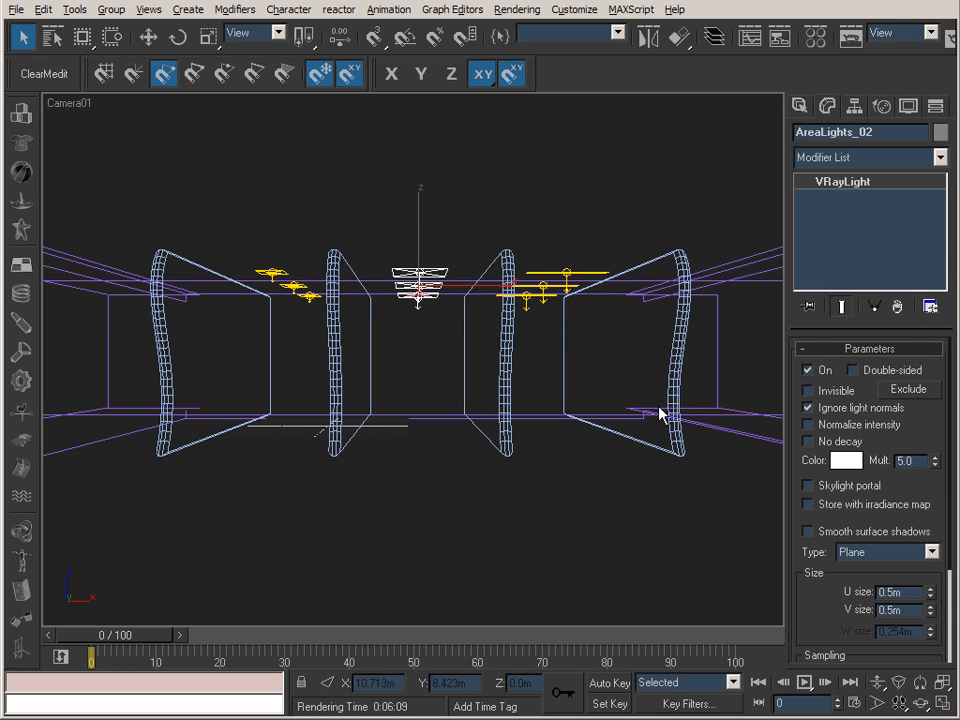
pyautogui.click(578, 274)
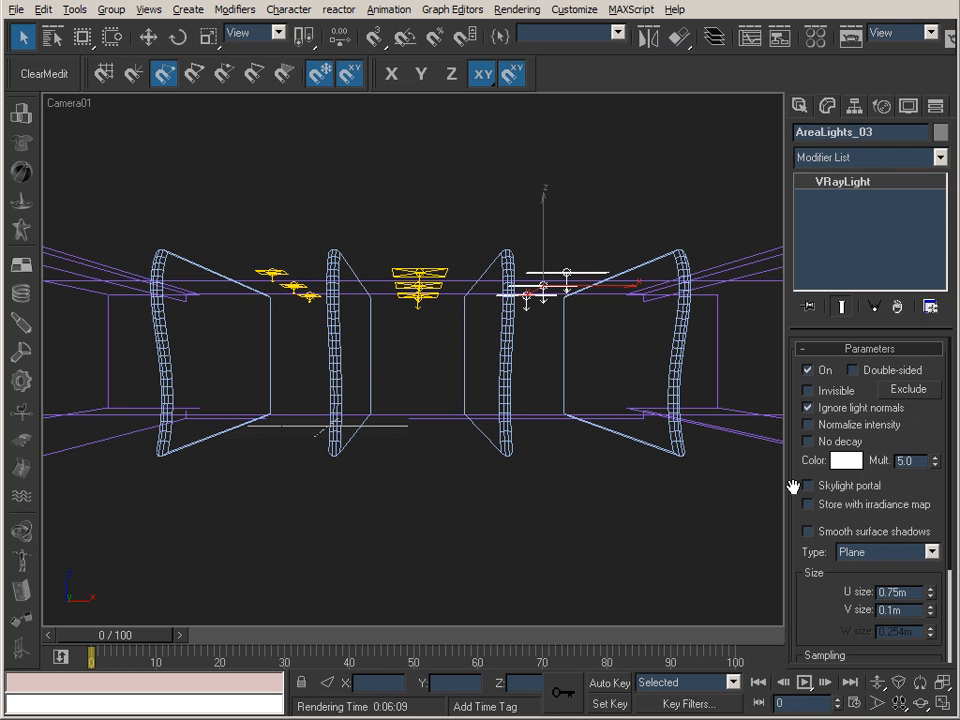
pyautogui.click(272, 273)
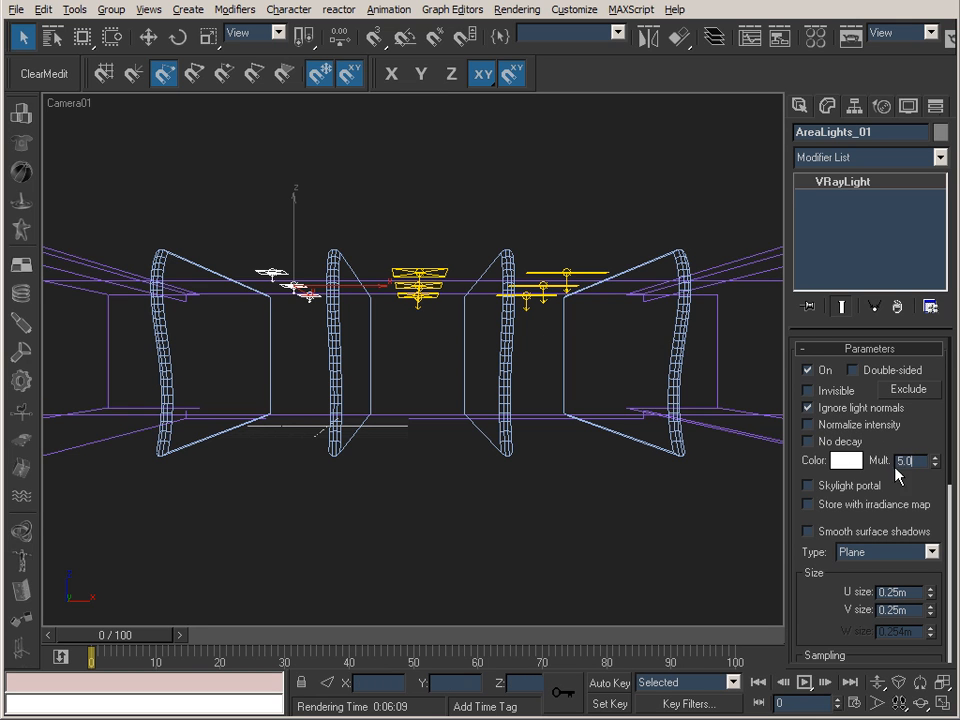
pyautogui.click(418, 285)
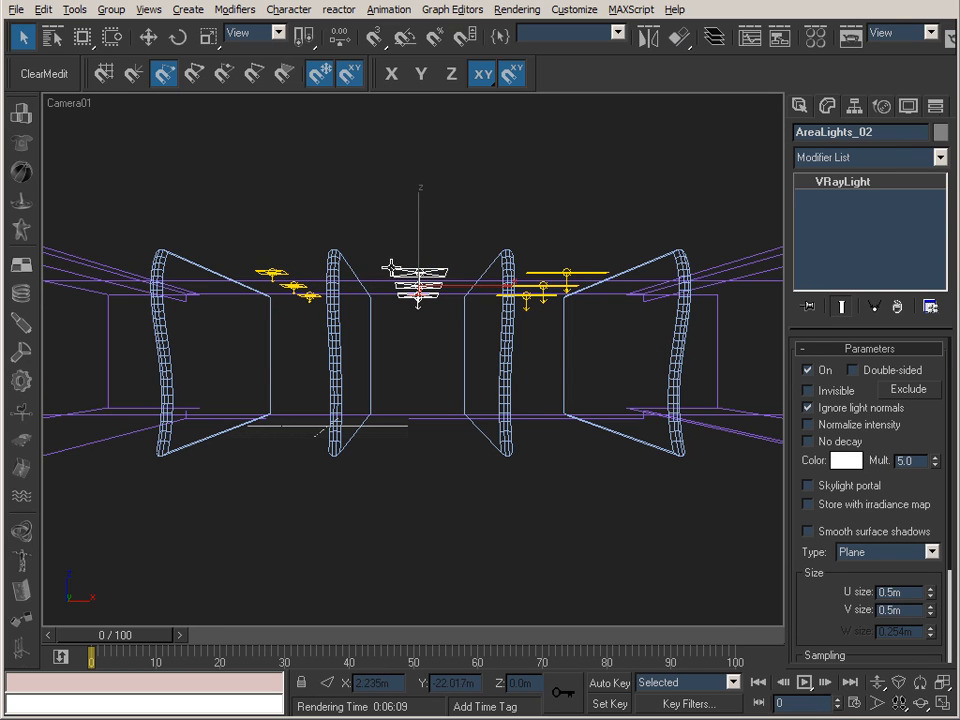
pyautogui.click(540, 290)
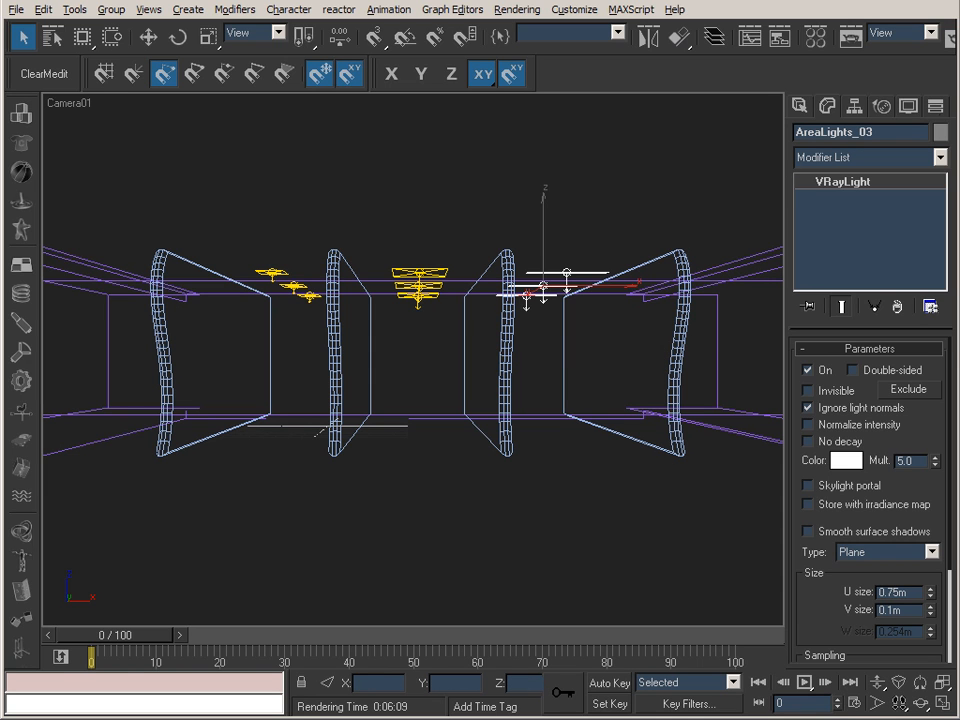
# Switch to IrfanView, compare the area light renders 45_Area_NGI_020000.tif and 50_Area_GI_020000.tif, and minimize the viewer.
pyautogui.hotkey('alt', 'Tab')
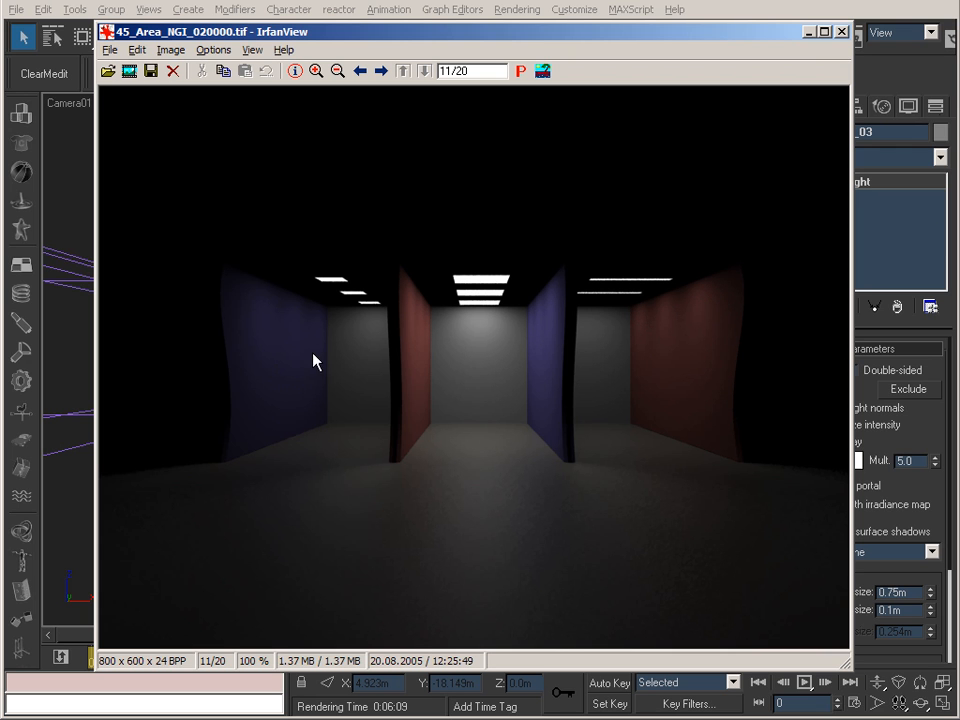
pyautogui.click(809, 31)
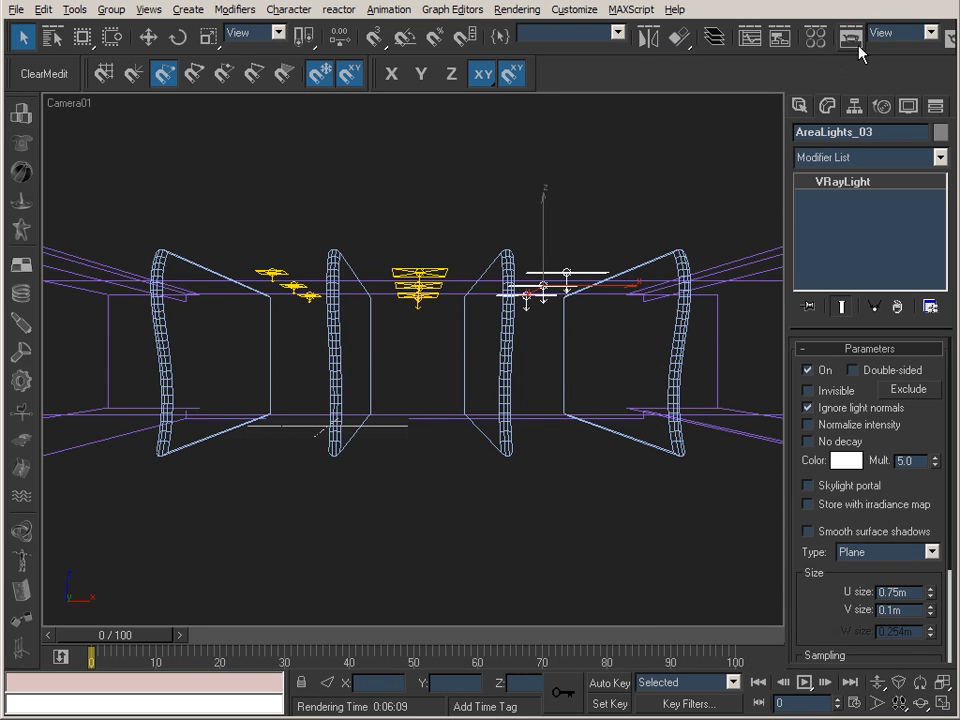
pyautogui.click(700, 718)
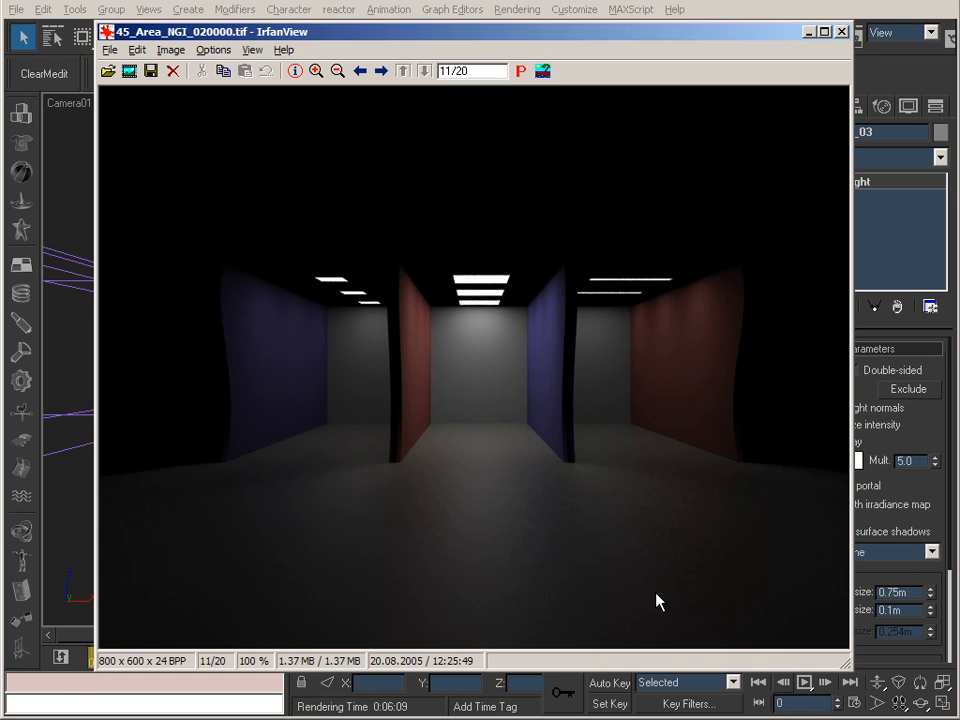
pyautogui.scroll(-1, 360, 387)
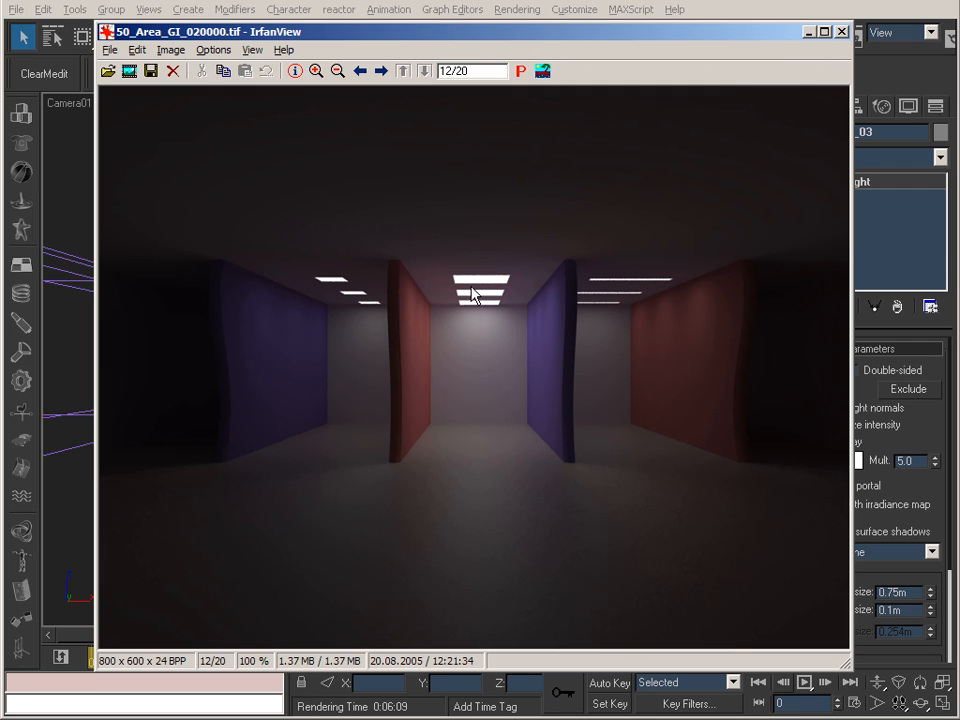
pyautogui.click(809, 32)
# Try the Invisible option on AreaLights_03 and switch it off again.
pyautogui.click(822, 392)
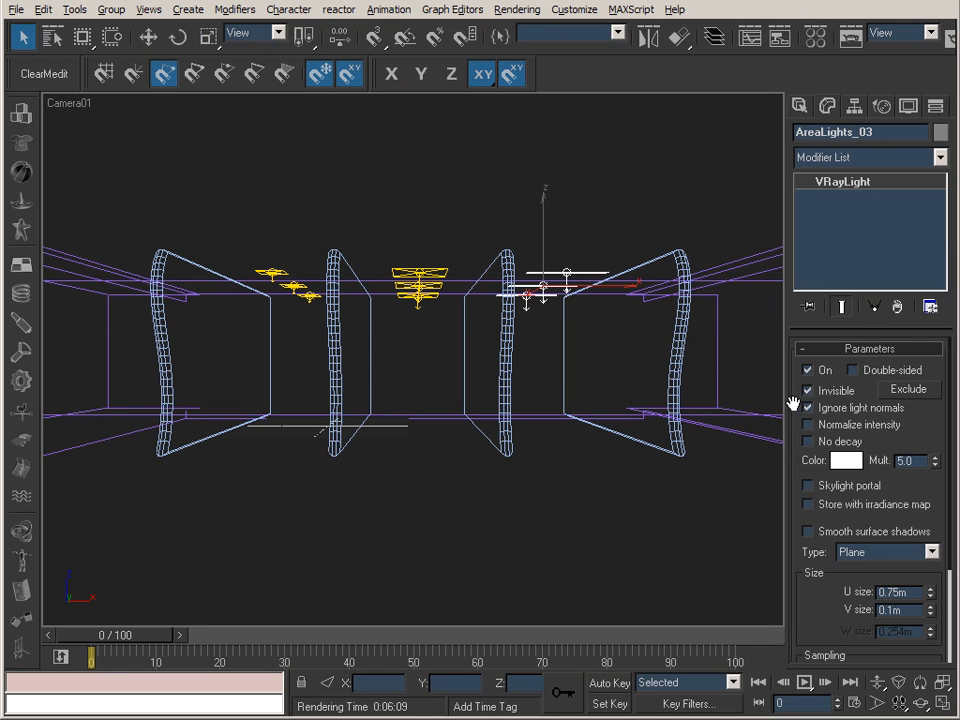
pyautogui.click(816, 391)
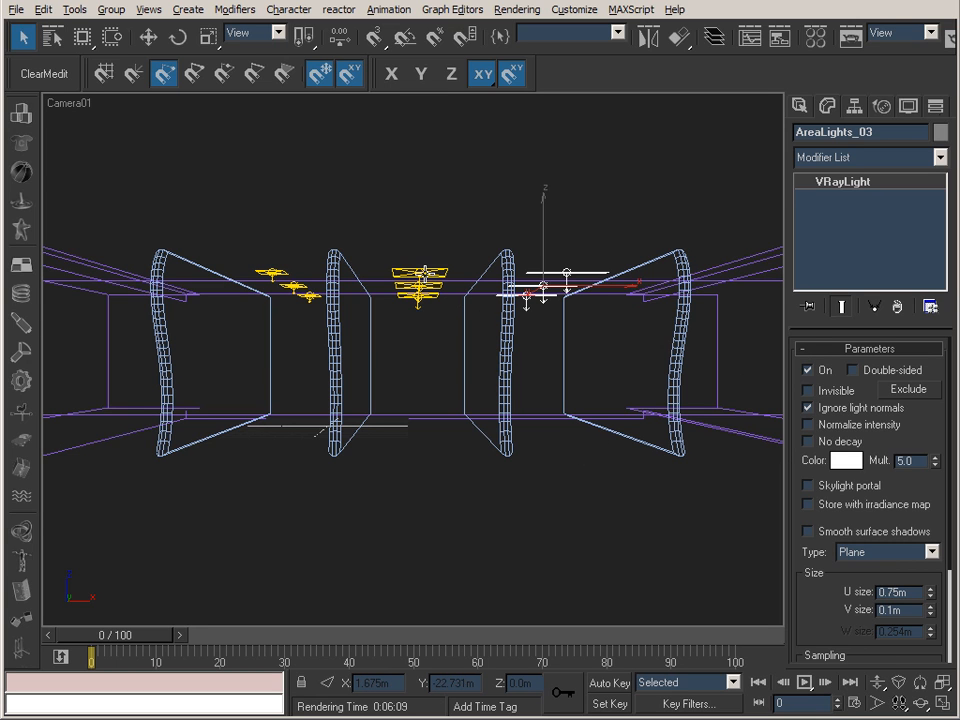
# Add the other two area light groups to the selection and delete all three.
pyautogui.keyDown('ctrl'); pyautogui.click(424, 276); pyautogui.keyUp('ctrl')
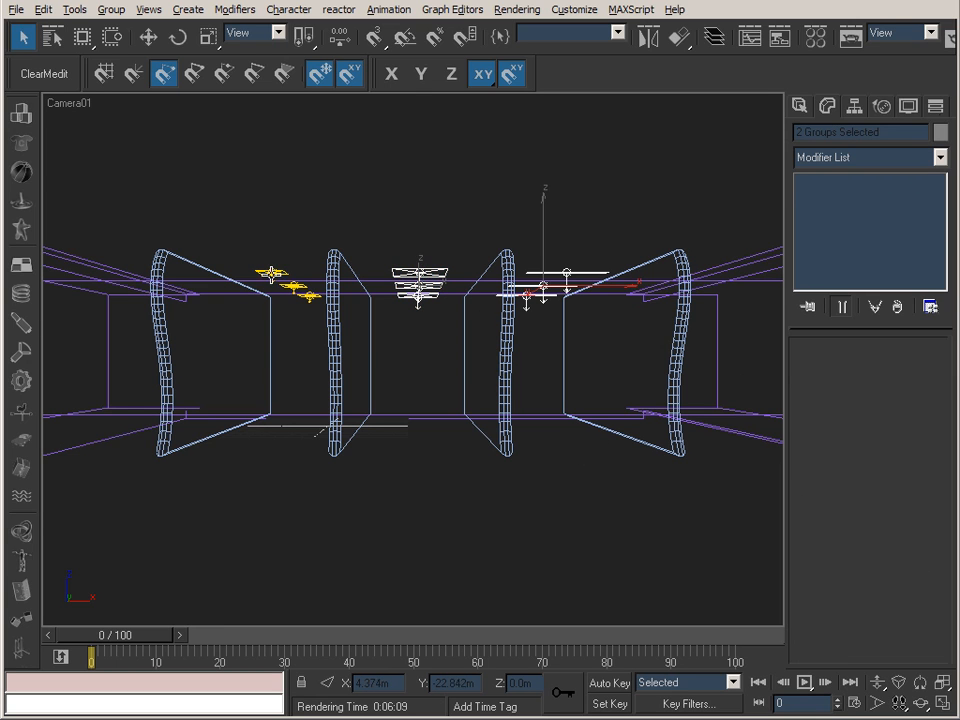
pyautogui.keyDown('ctrl'); pyautogui.click(271, 274); pyautogui.keyUp('ctrl')
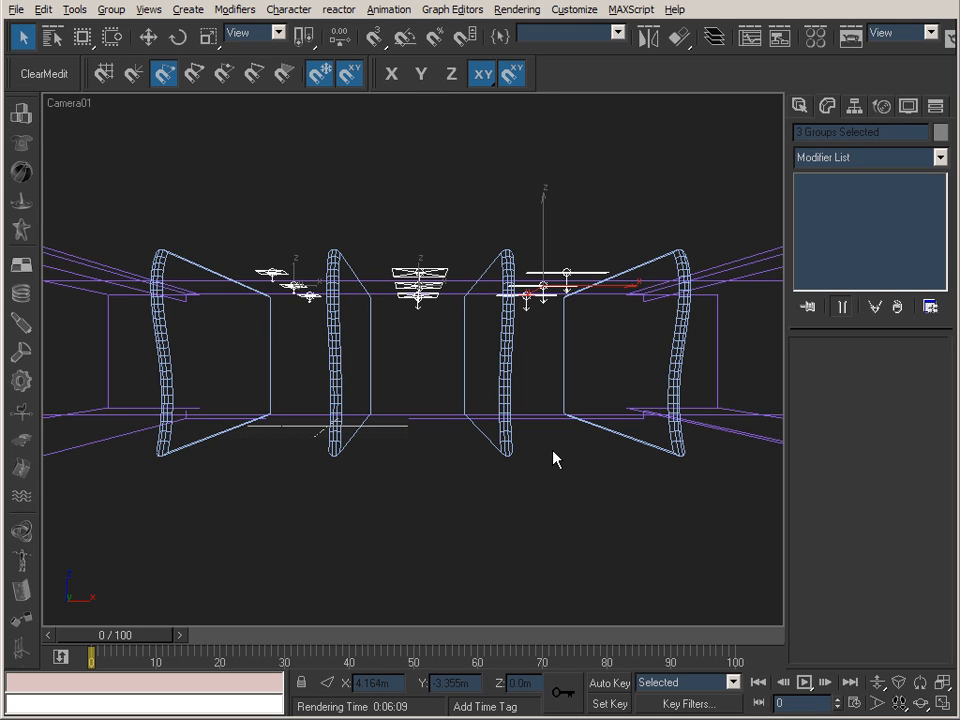
pyautogui.press('Delete')
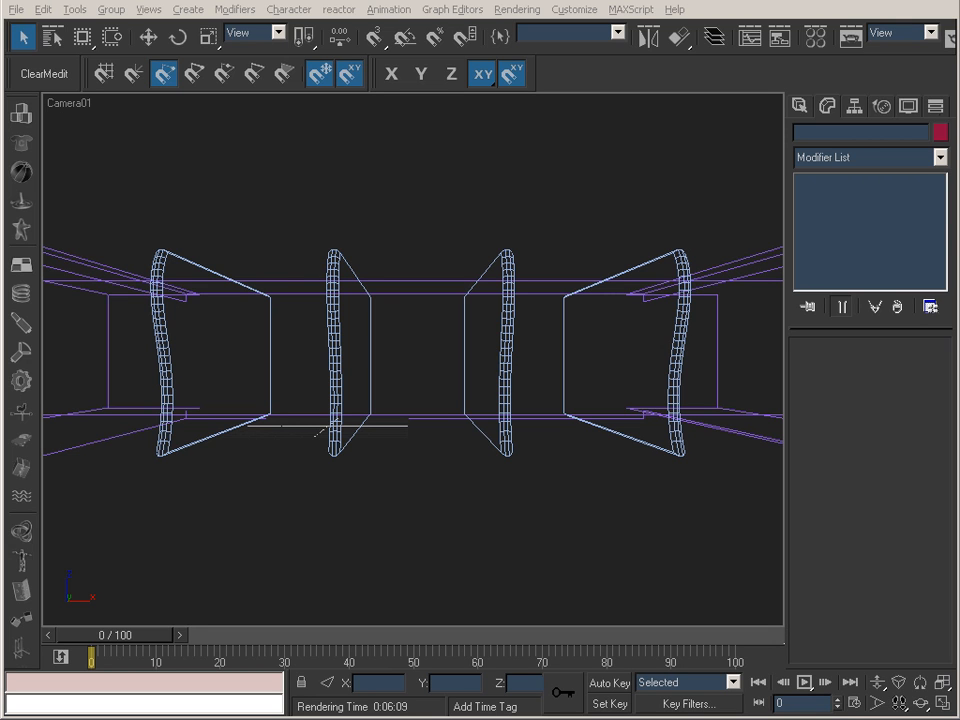
# Examine the default parameters of a photometric Free Point light, including shadows, distribution and intensity, and leave the creation command.
pyautogui.click(807, 112)
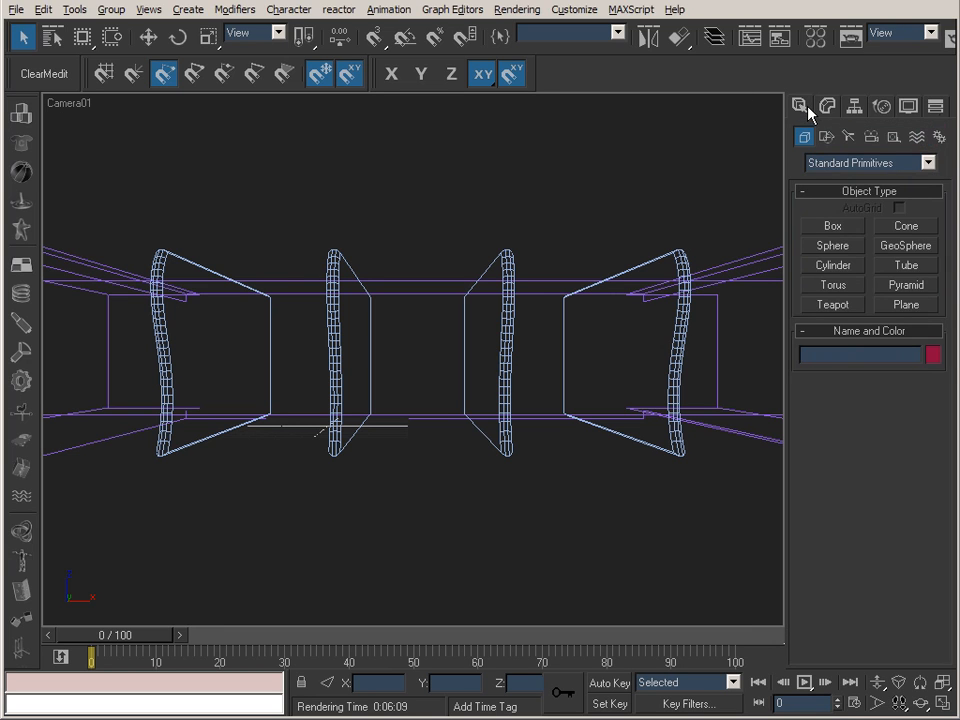
pyautogui.click(851, 138)
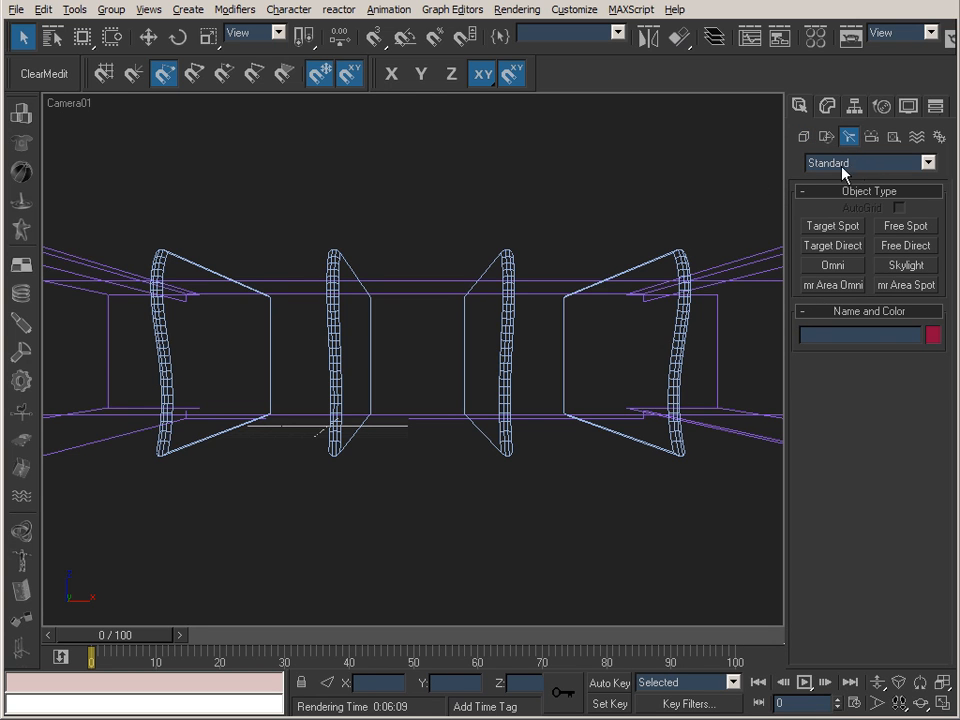
pyautogui.click(866, 164)
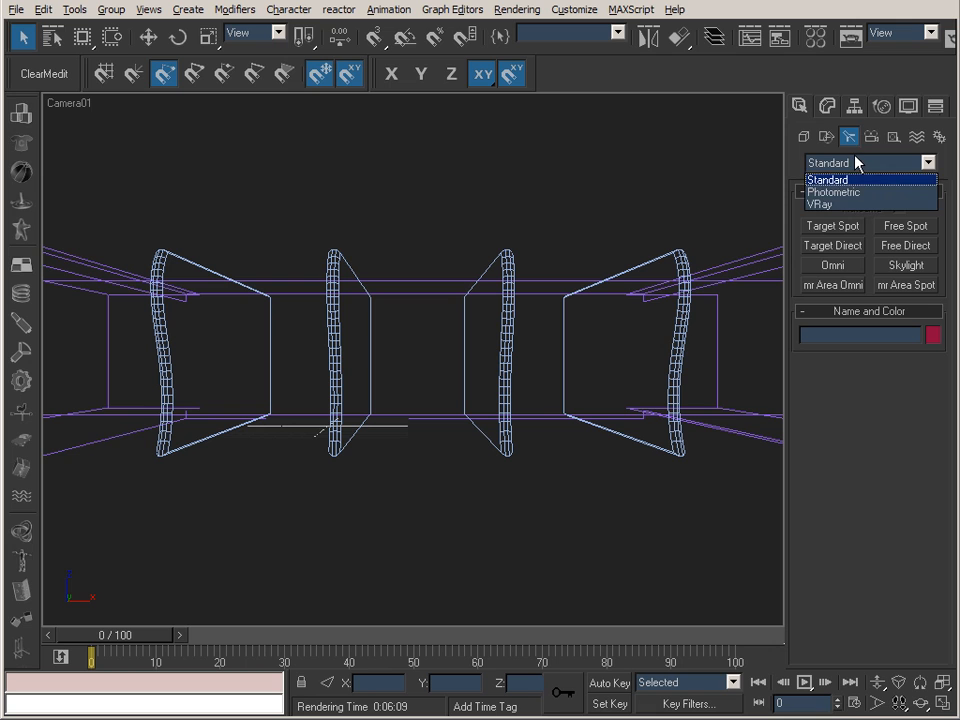
pyautogui.click(840, 194)
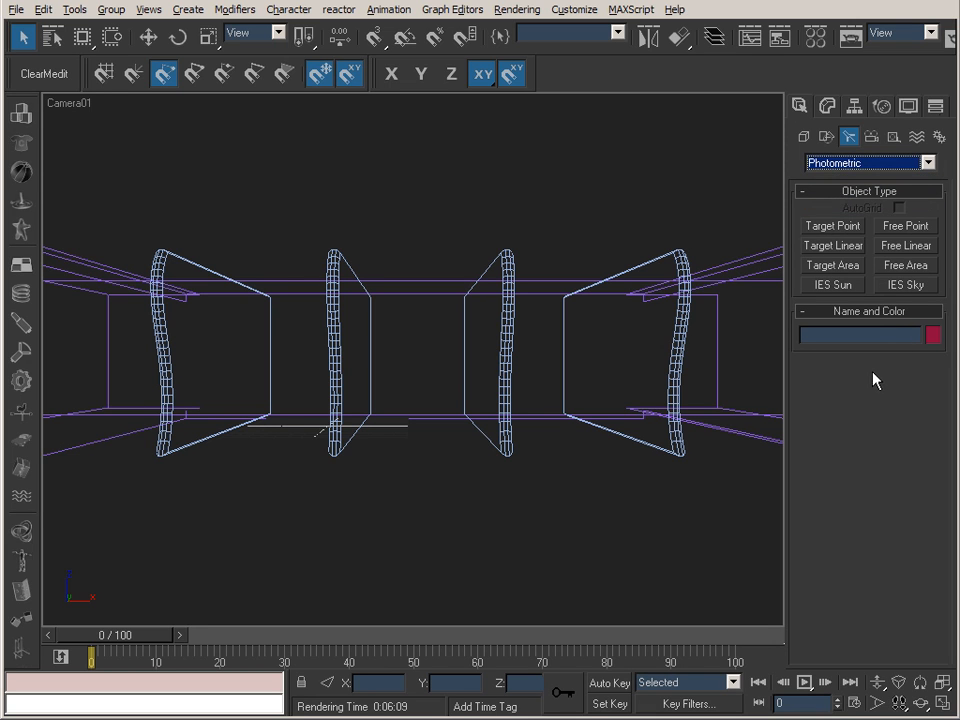
pyautogui.click(900, 227)
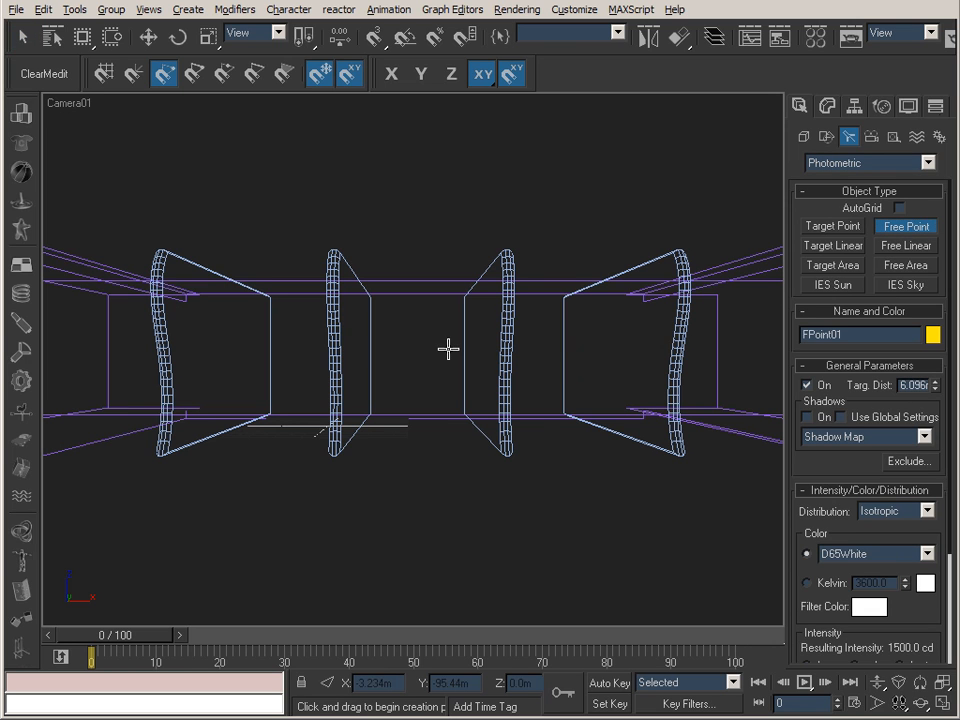
pyautogui.moveTo(806, 459); pyautogui.dragTo(800, 257)
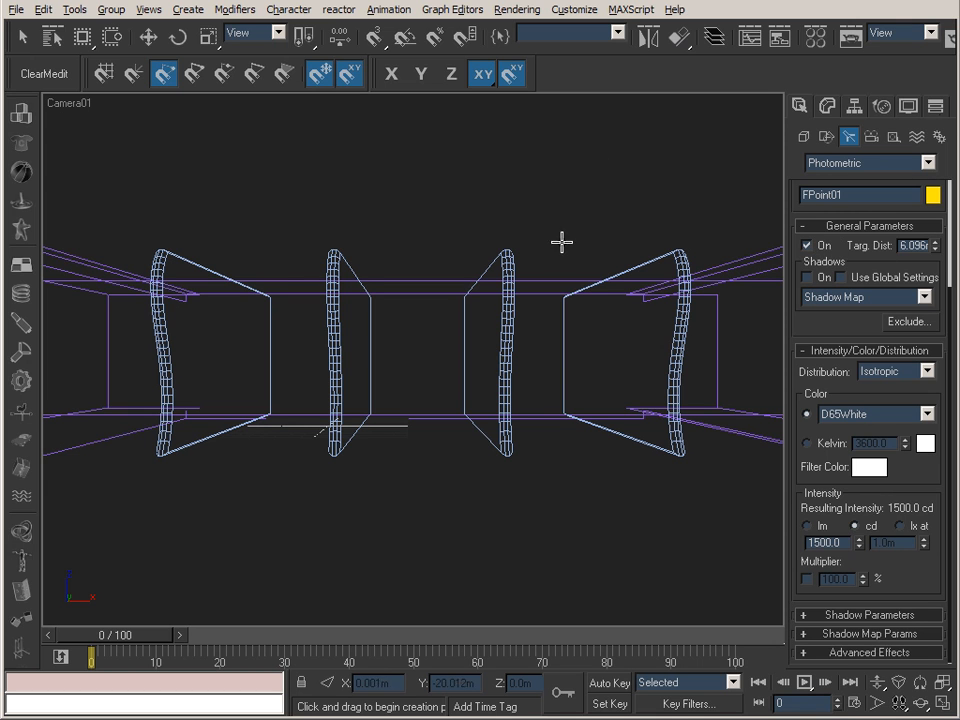
pyautogui.click(604, 252)
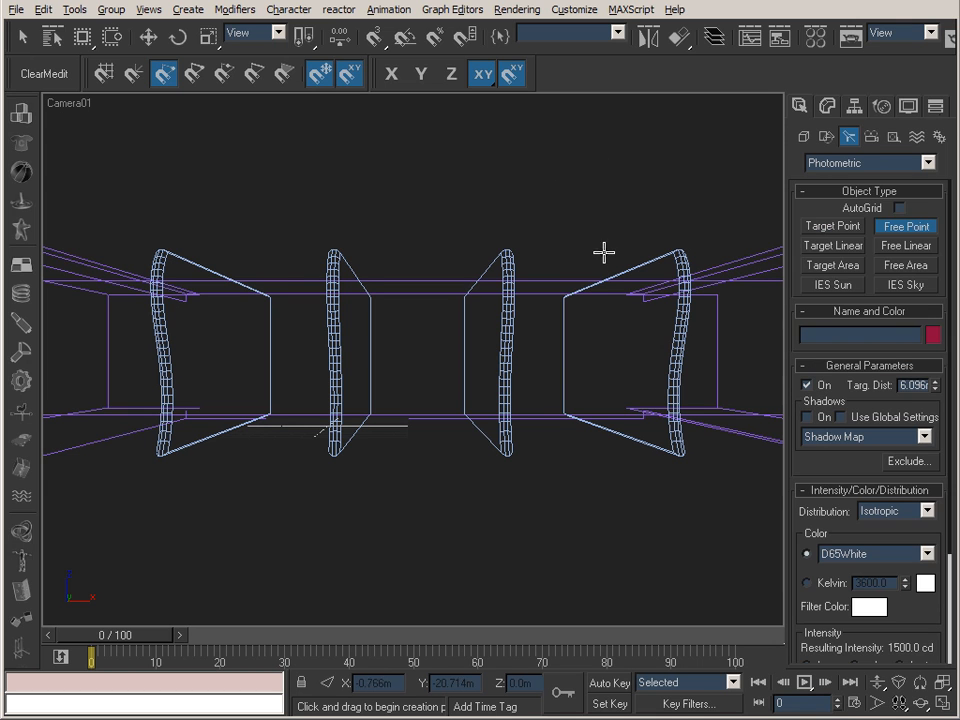
pyautogui.click(827, 105)
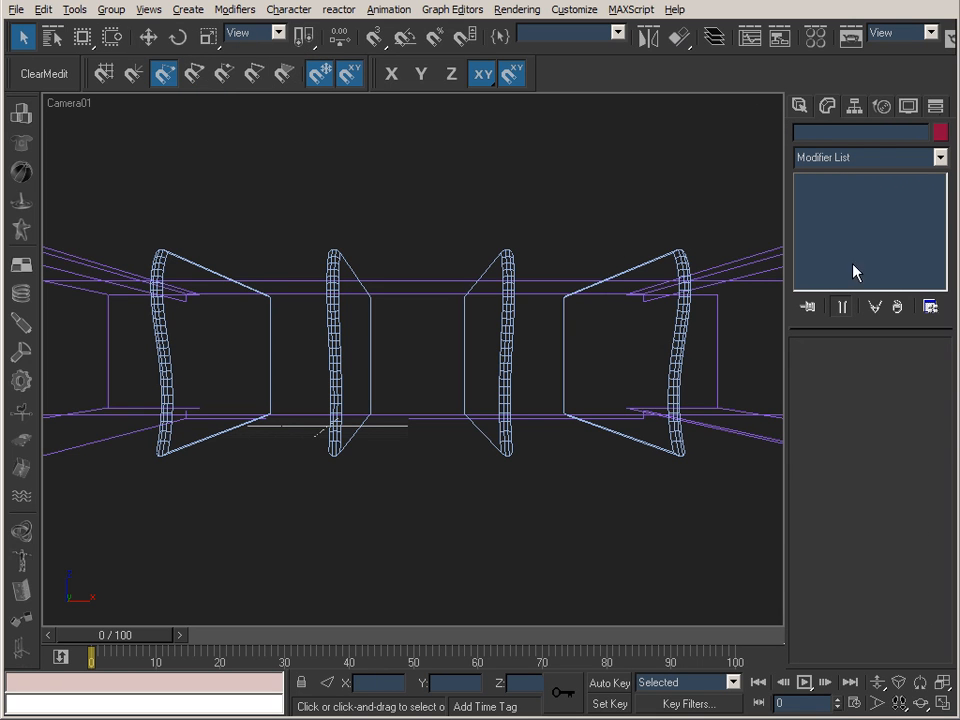
# Unhide all objects and review the general, intensity and distribution parameters of the Photo_A_01 light.
pyautogui.click(908, 105)
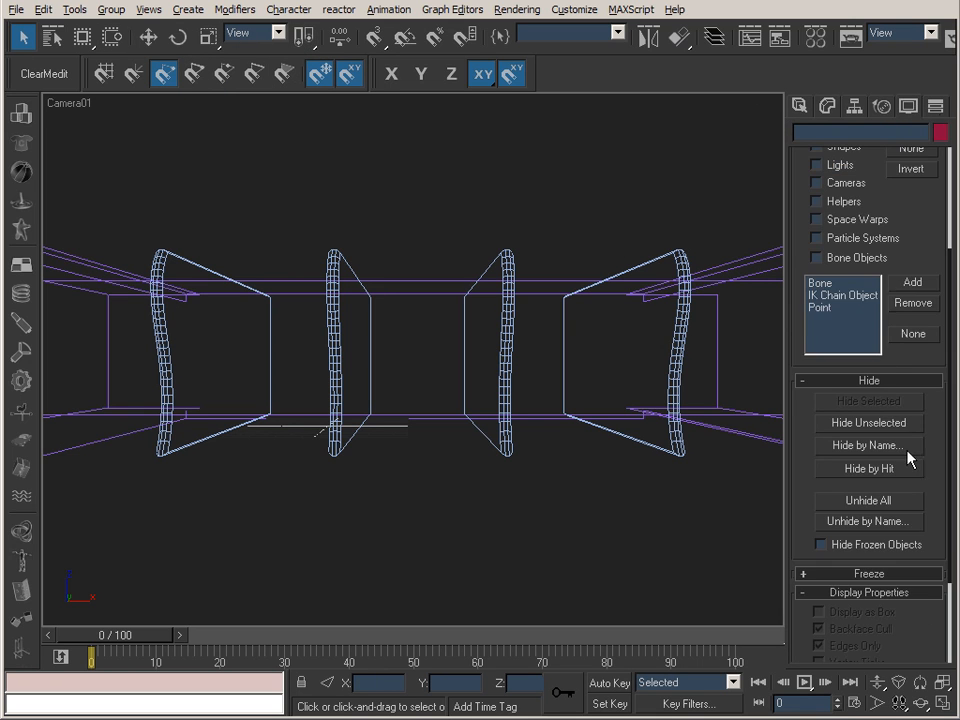
pyautogui.click(868, 500)
pyautogui.click(289, 298)
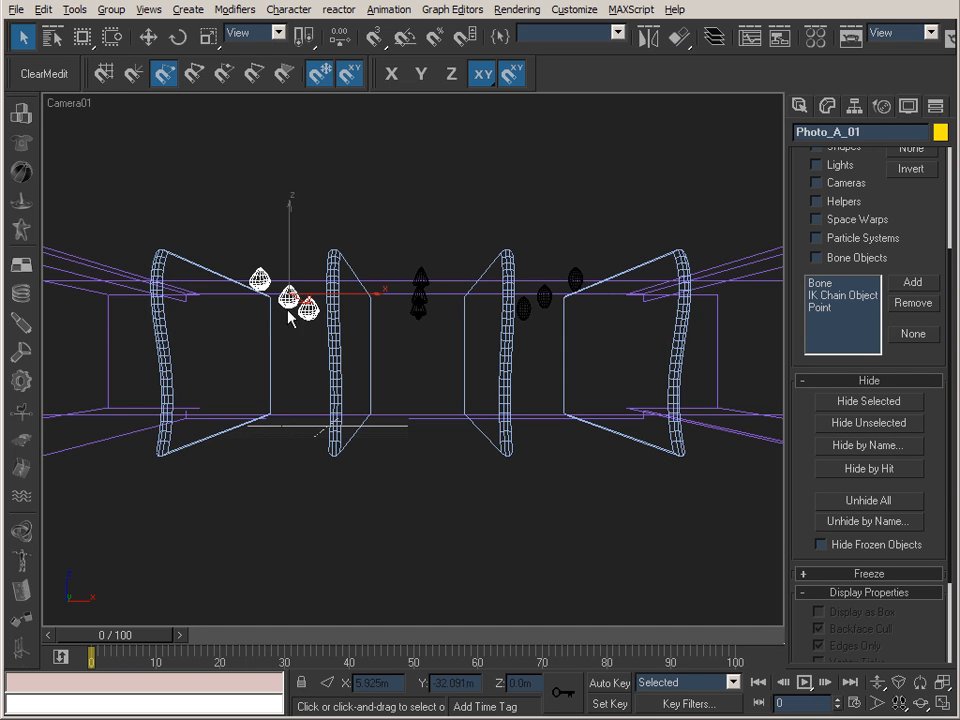
pyautogui.click(826, 105)
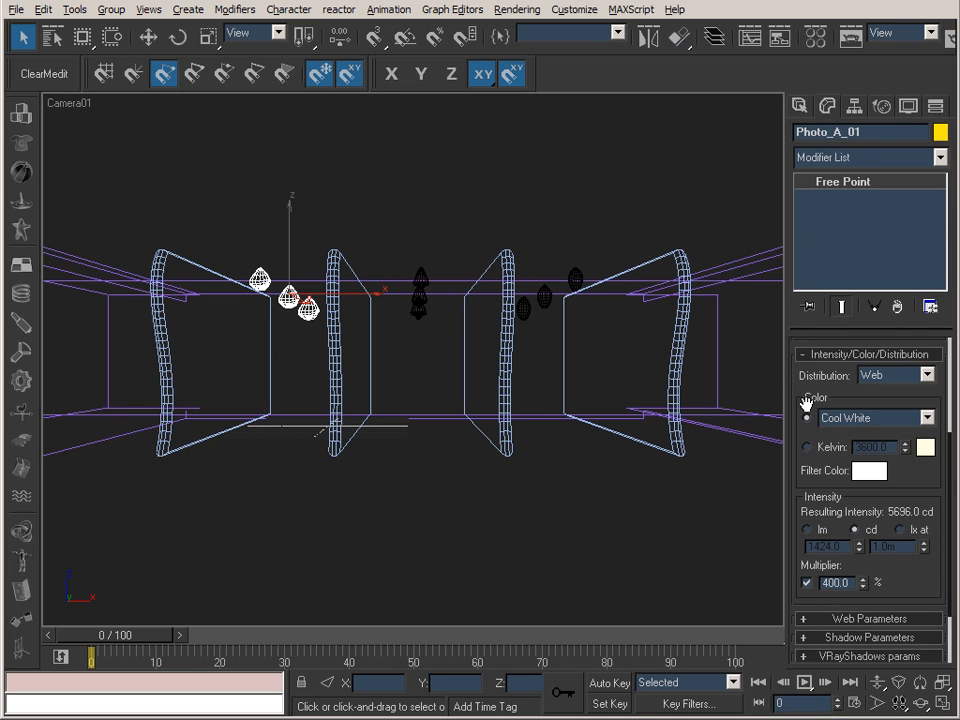
pyautogui.moveTo(800, 388); pyautogui.dragTo(800, 235)
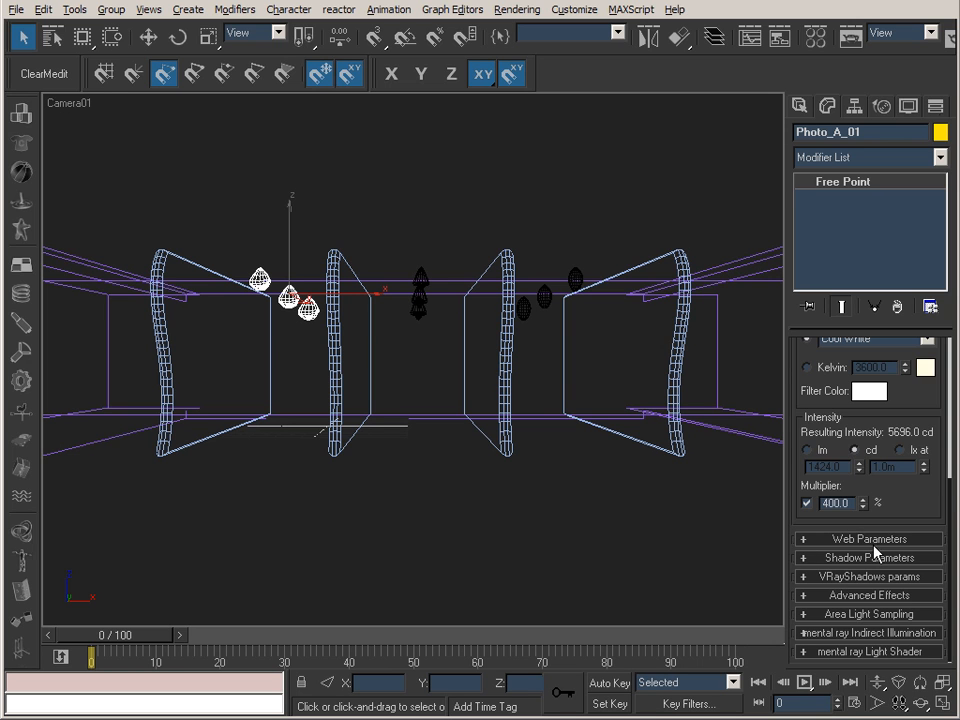
pyautogui.moveTo(797, 343); pyautogui.dragTo(793, 433)
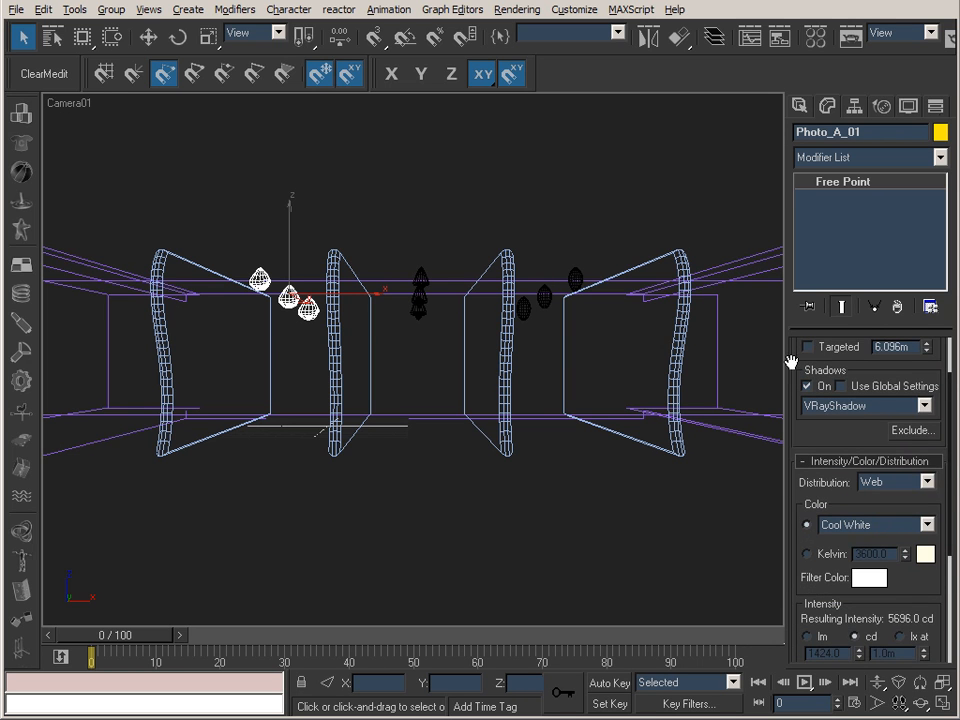
pyautogui.moveTo(793, 358); pyautogui.dragTo(797, 508)
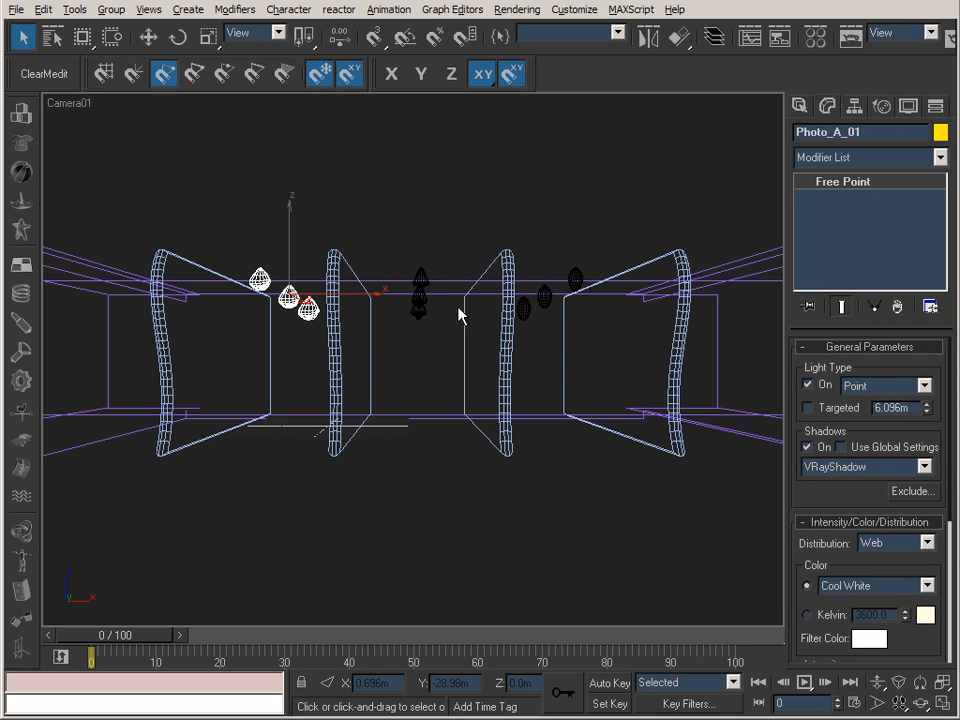
# Switch on the Photo_A_02 lights in the middle and the remaining photometric light group beside them.
pyautogui.moveTo(422, 307)
pyautogui.mouseDown()
pyautogui.moveTo(714, 358)
pyautogui.moveTo(449, 306)
pyautogui.moveTo(435, 315)
pyautogui.mouseUp()
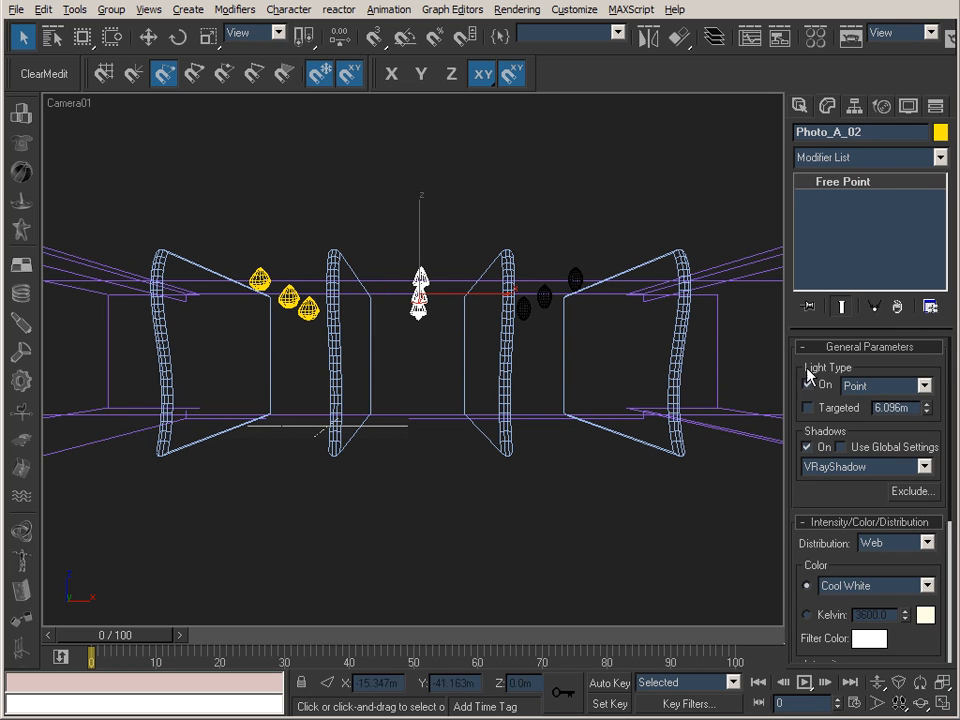
pyautogui.click(575, 280)
pyautogui.click(809, 385)
# Examine the available distribution types and the color and intensity settings of the Photo_A_01 light.
pyautogui.click(287, 297)
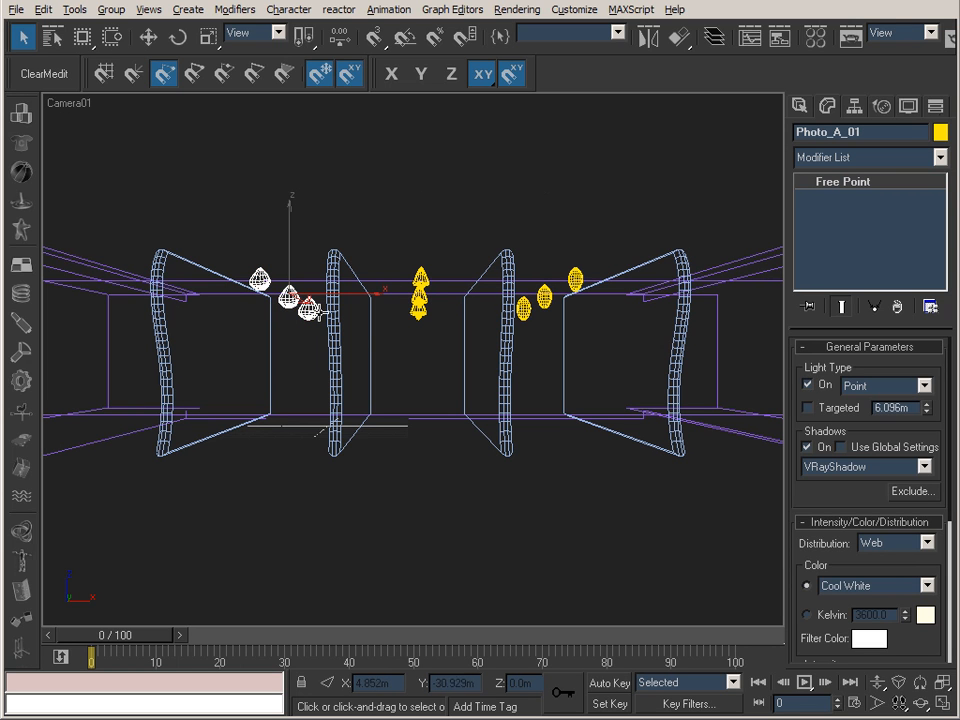
pyautogui.moveTo(797, 497); pyautogui.dragTo(821, 347)
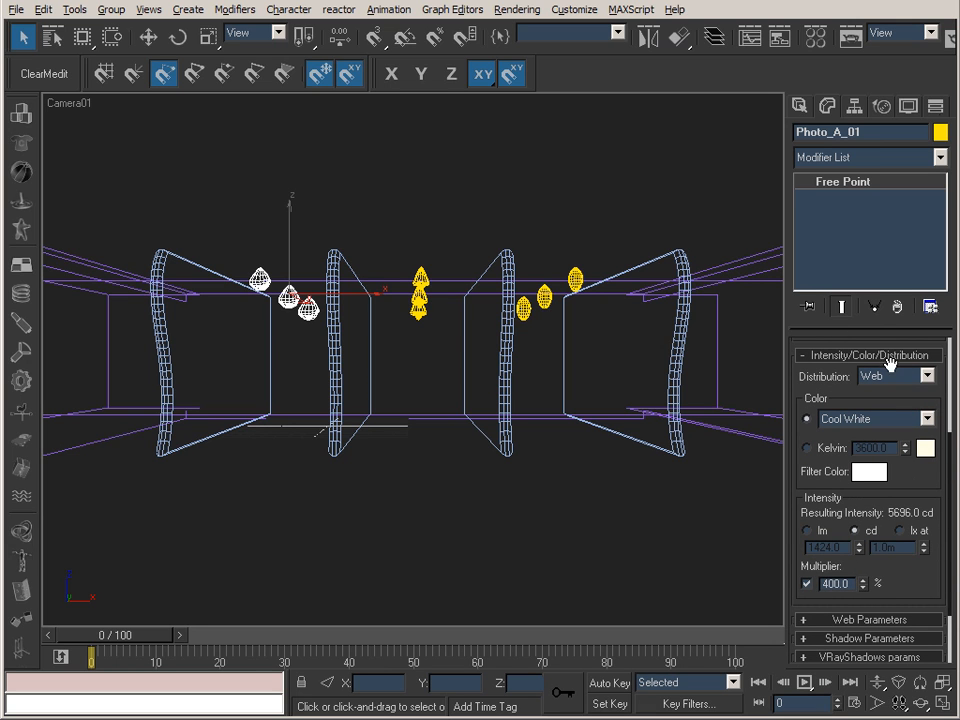
pyautogui.click(928, 376)
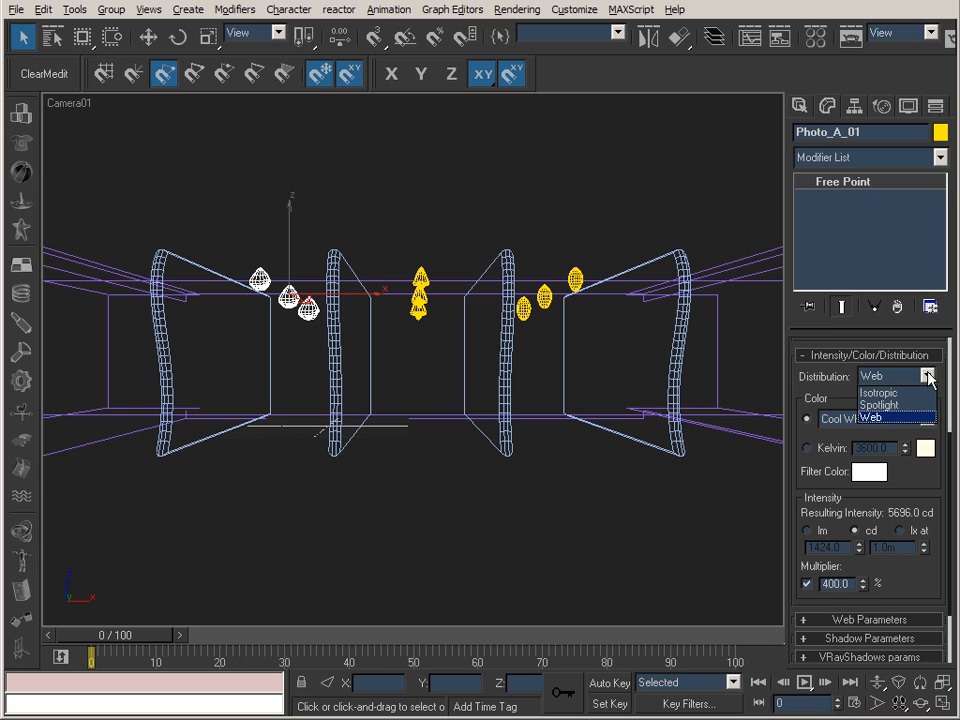
pyautogui.click(928, 377)
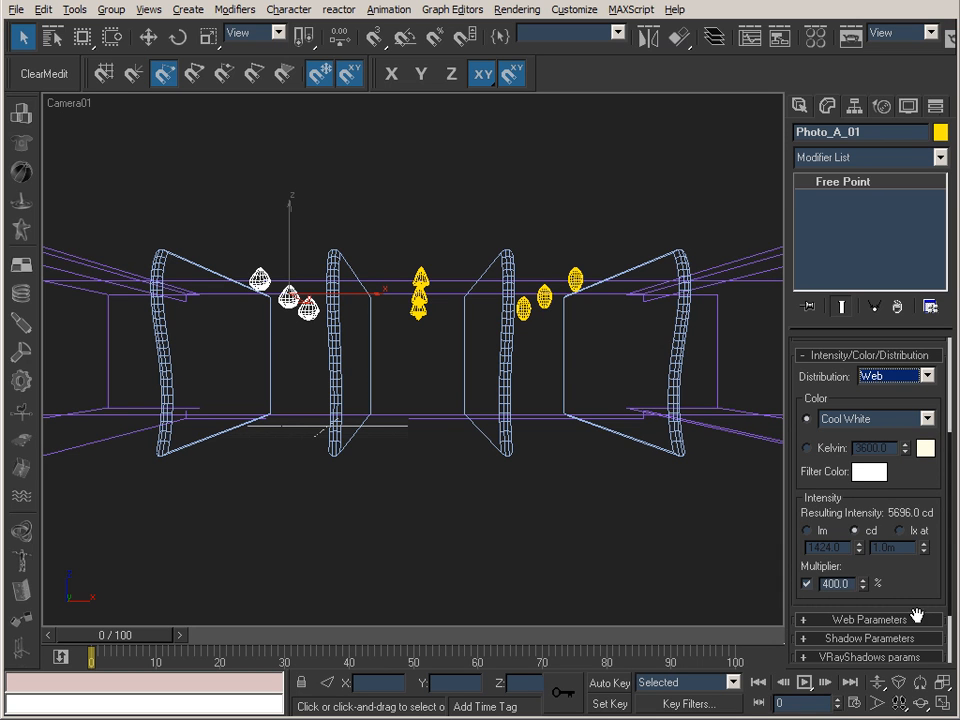
pyautogui.moveTo(917, 587); pyautogui.dragTo(917, 455)
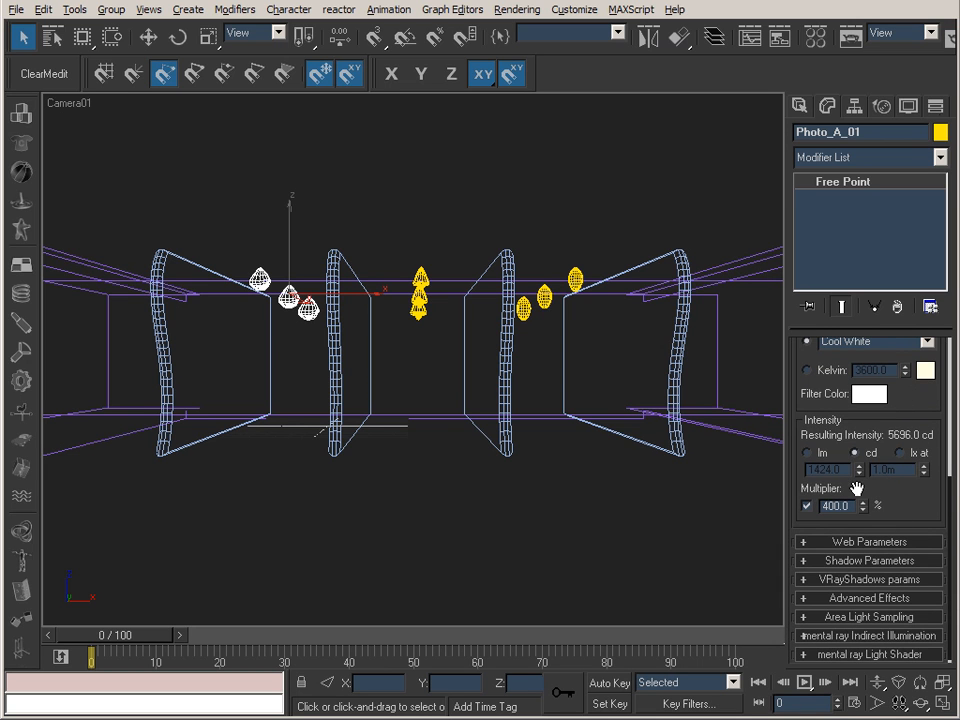
# View the web parameters of Photo_A_01, look through the available IES files, and cancel the file selection.
pyautogui.click(920, 542)
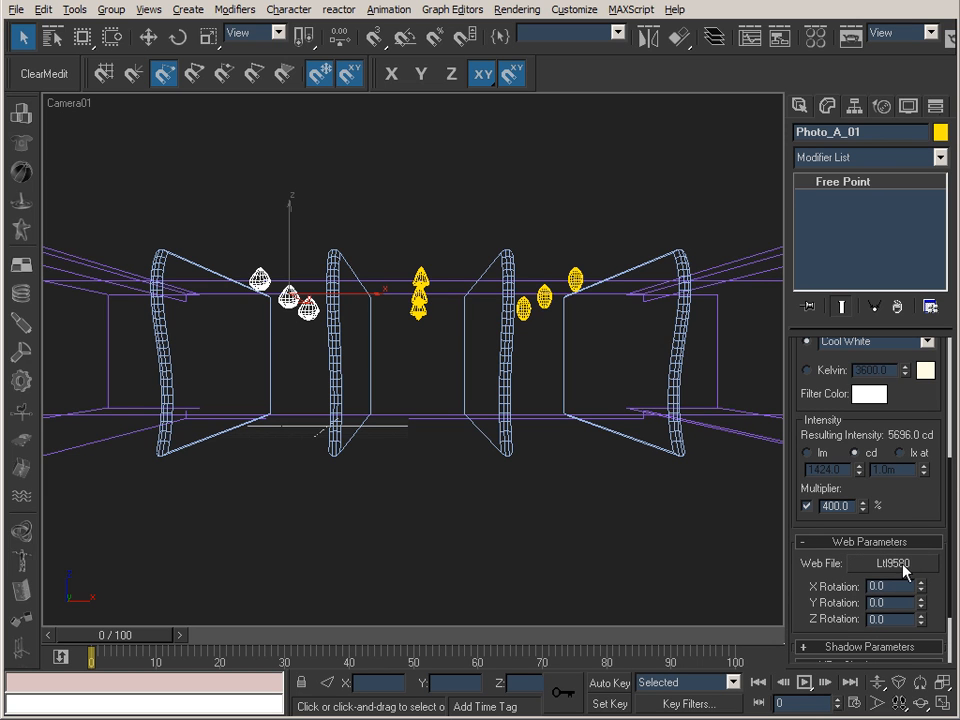
pyautogui.click(895, 564)
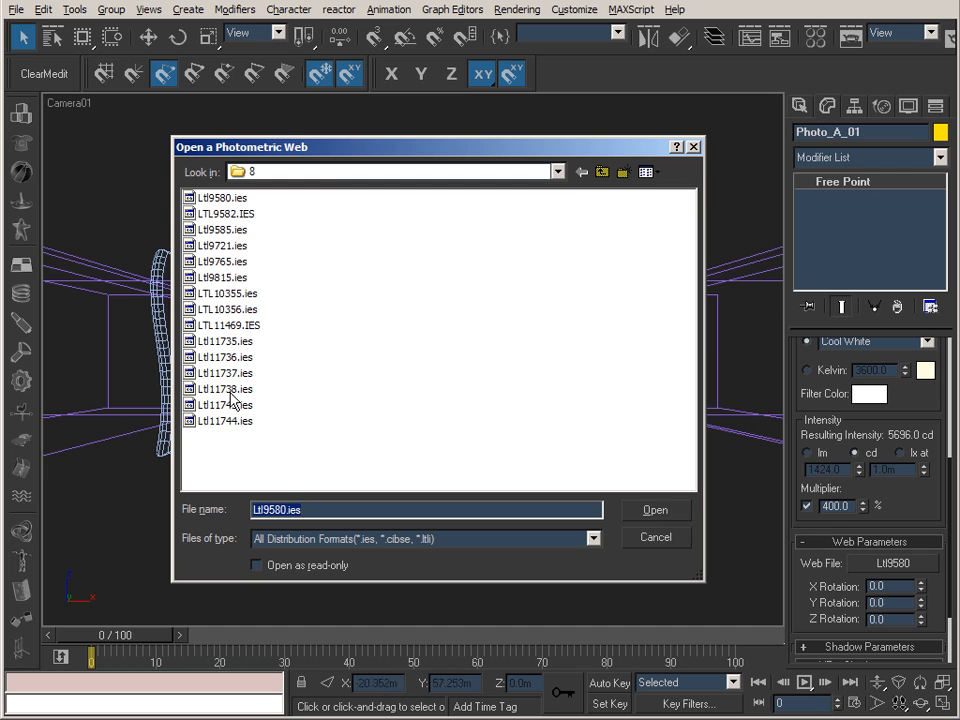
pyautogui.click(671, 540)
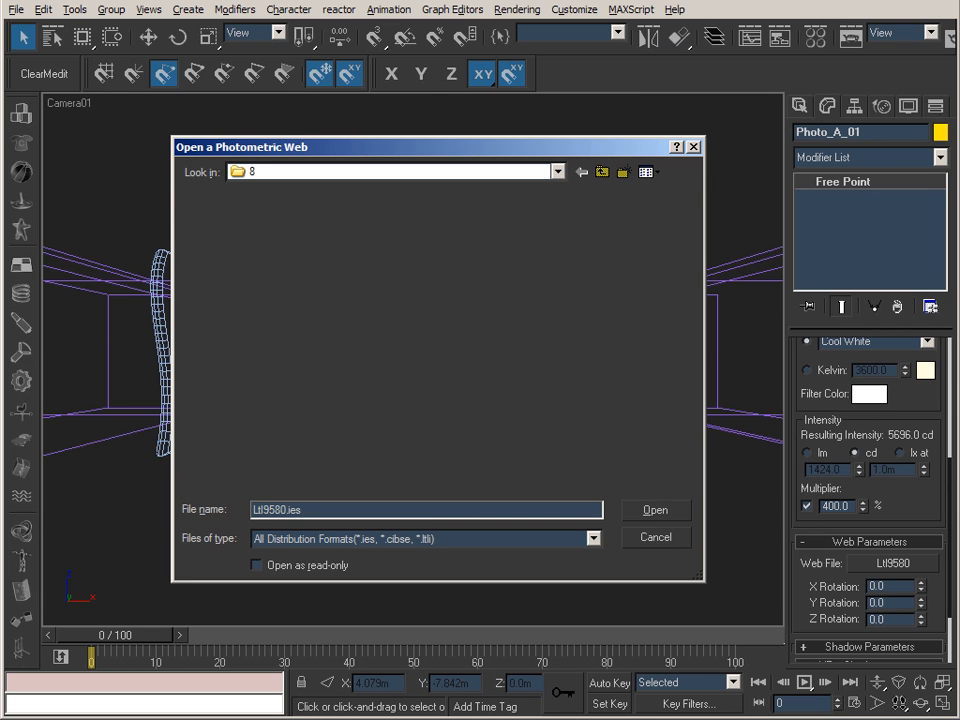
# Switch to IES Viewer, move its window clear of the lower screen area, and open the Lithonia_Lighting folder.
pyautogui.hotkey('alt', 'Tab')
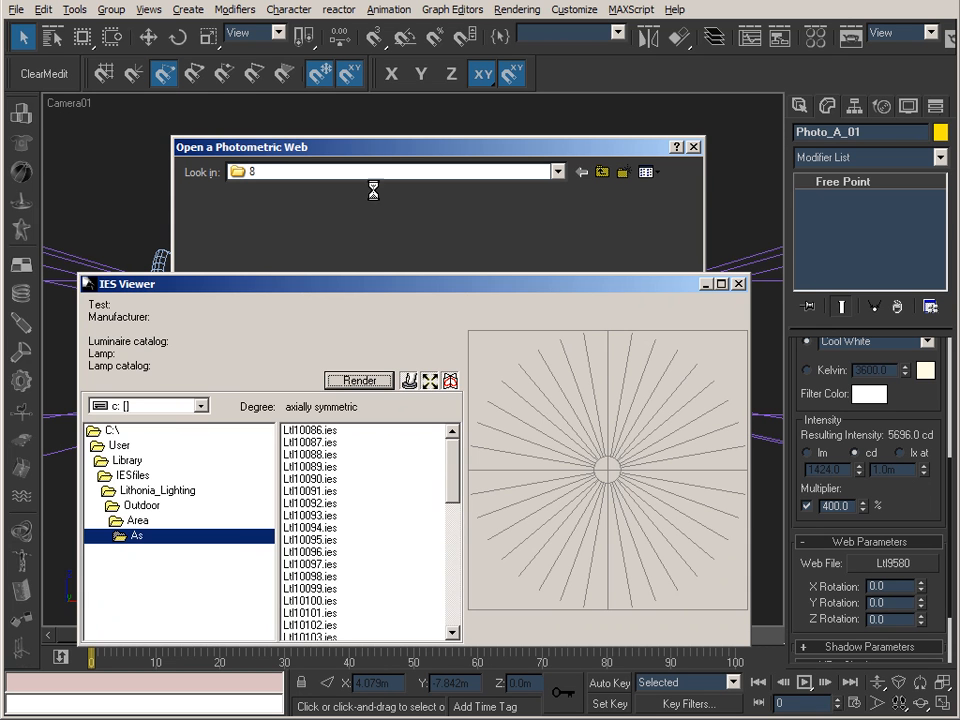
pyautogui.moveTo(288, 291); pyautogui.dragTo(291, 176)
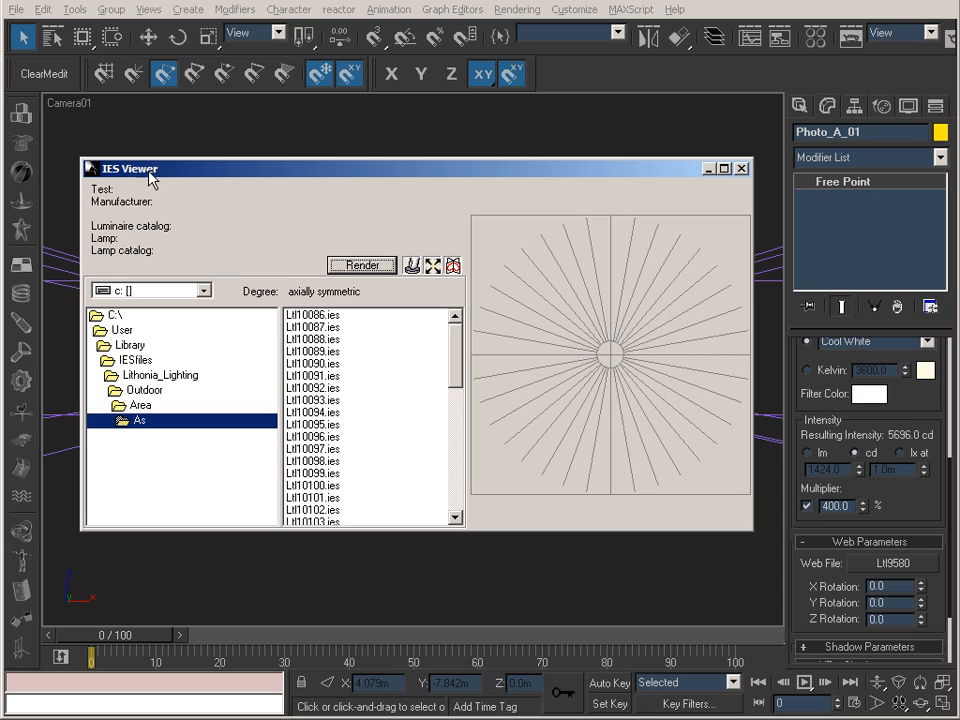
pyautogui.moveTo(316, 175)
pyautogui.mouseDown()
pyautogui.moveTo(356, 165)
pyautogui.moveTo(313, 169)
pyautogui.mouseUp()
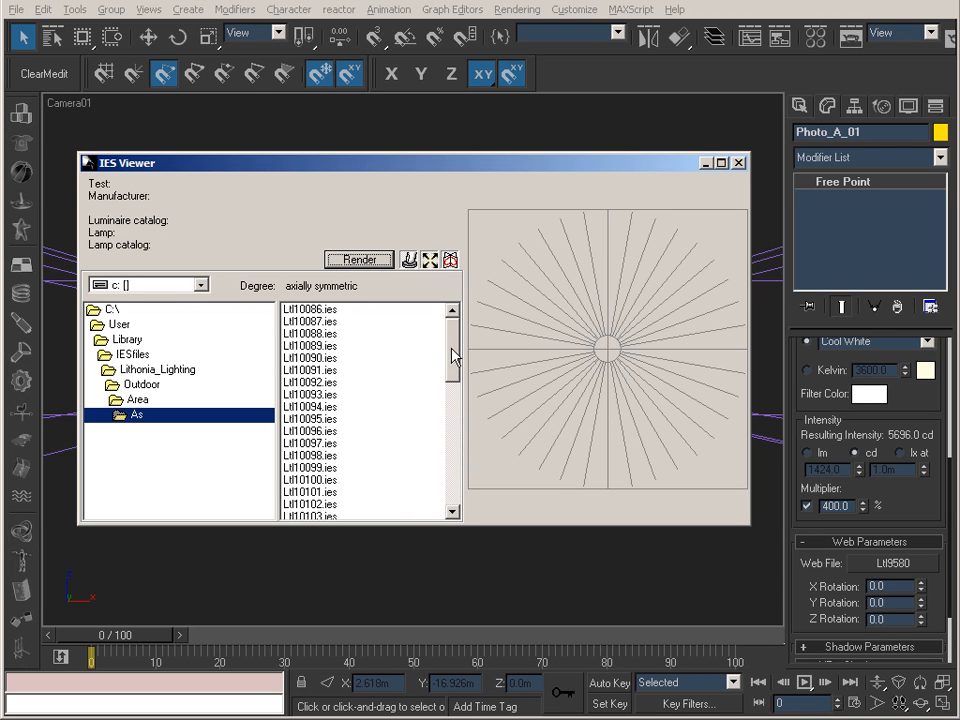
pyautogui.doubleClick(160, 372)
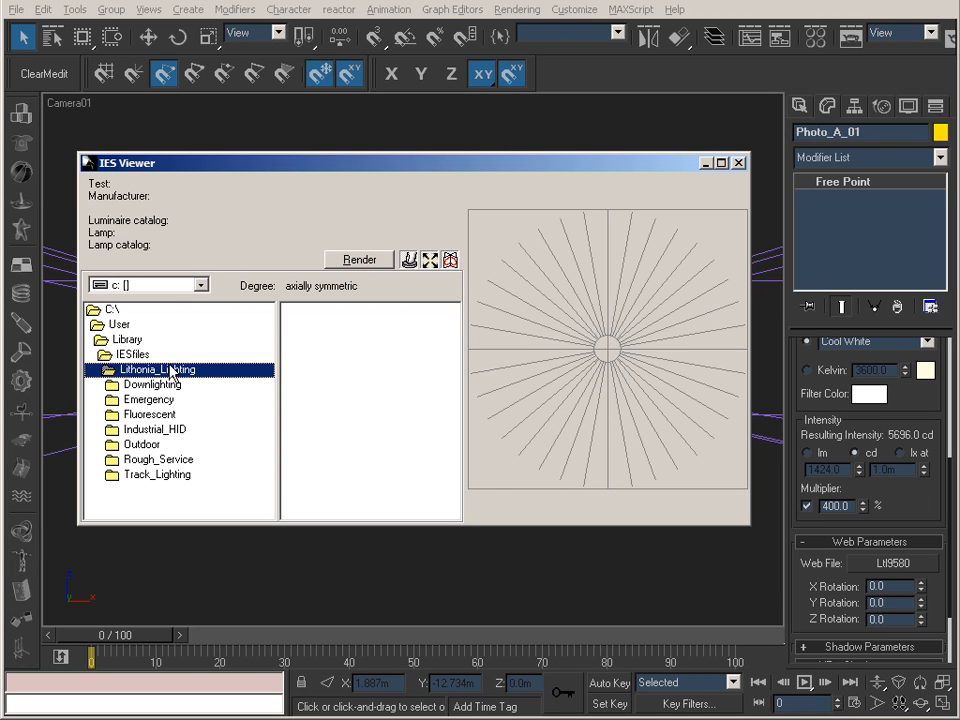
# Open the 8 folder under Downlighting and preview the distribution curves of several IES files, finishing on Ltl9580.ies.
pyautogui.click(146, 386)
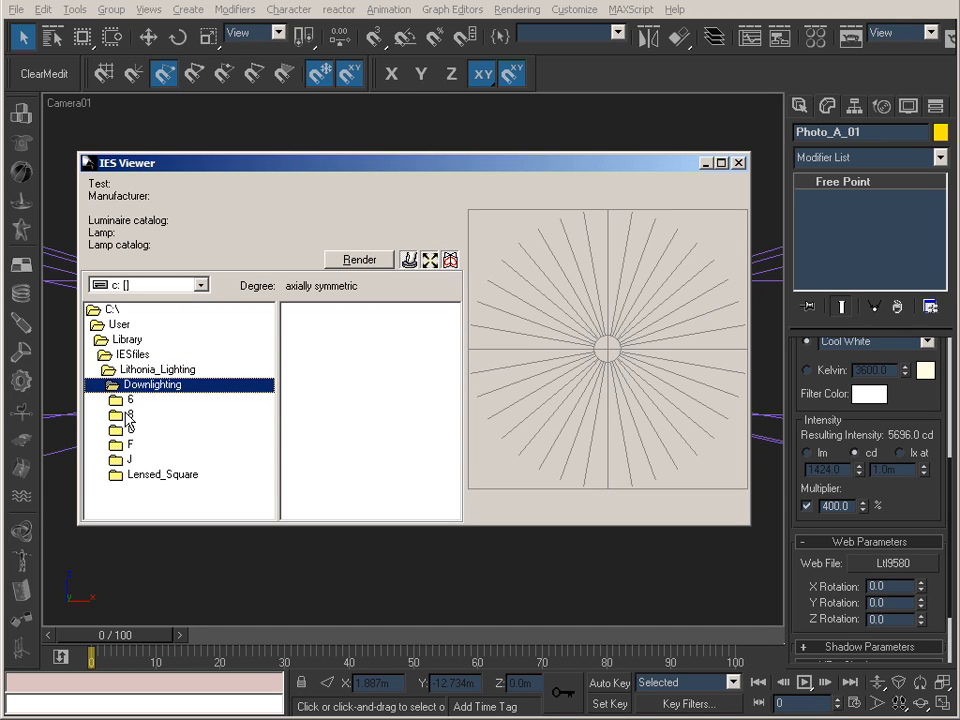
pyautogui.doubleClick(129, 416)
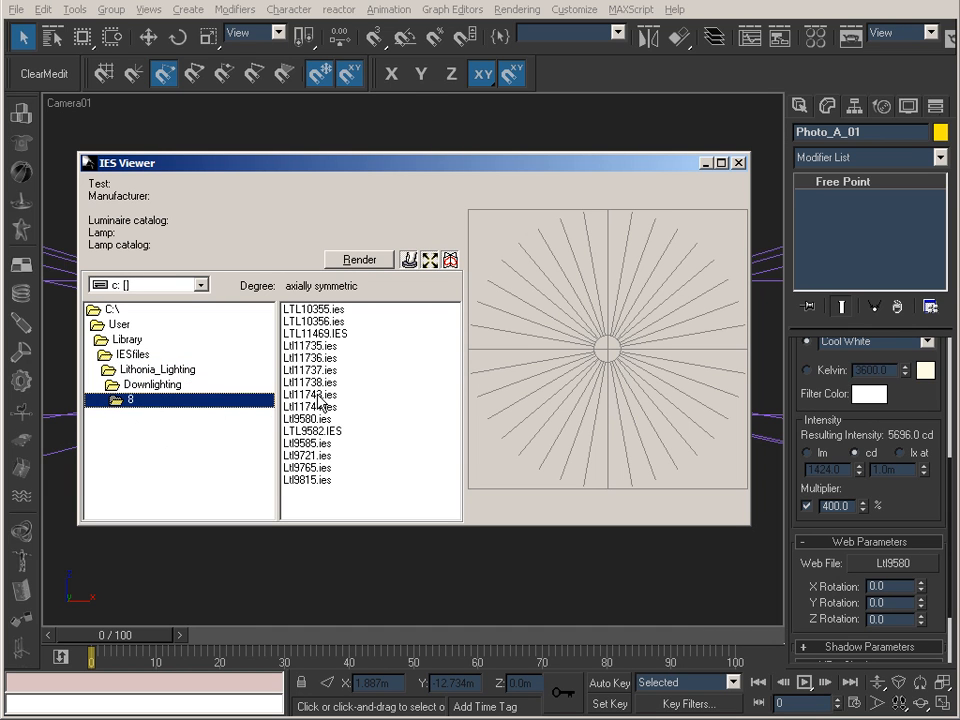
pyautogui.click(355, 397)
pyautogui.click(318, 379)
pyautogui.click(324, 355)
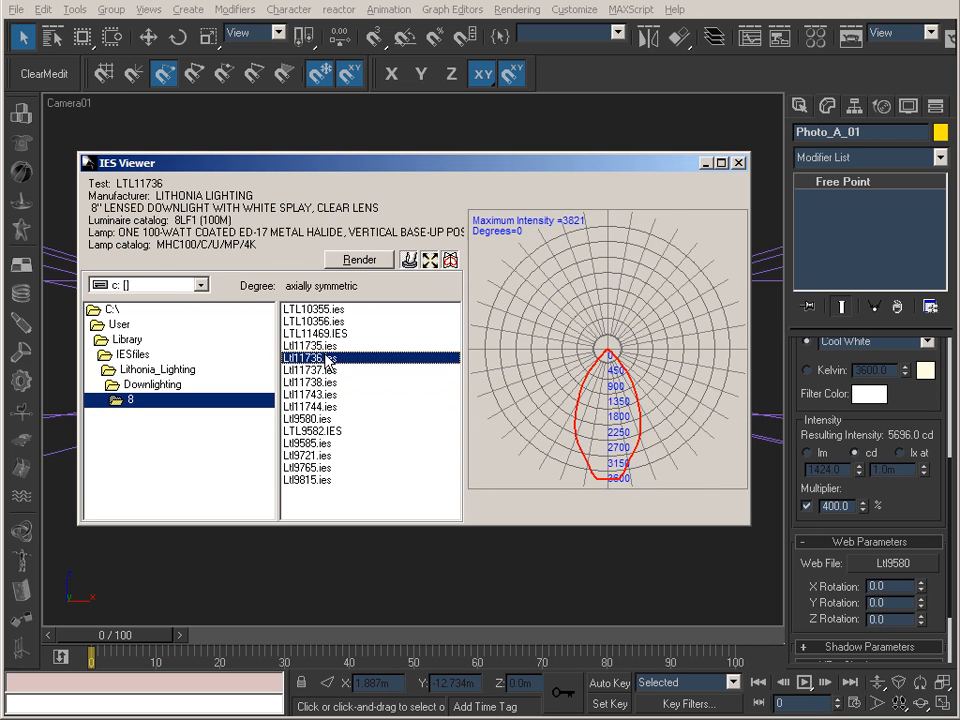
pyautogui.click(323, 336)
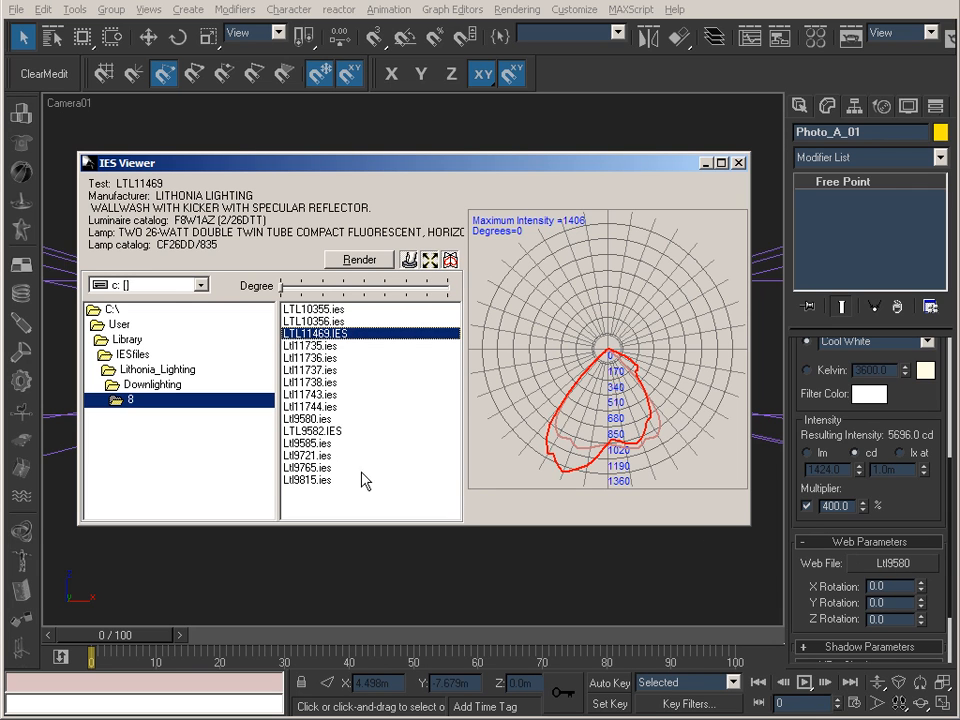
pyautogui.click(320, 419)
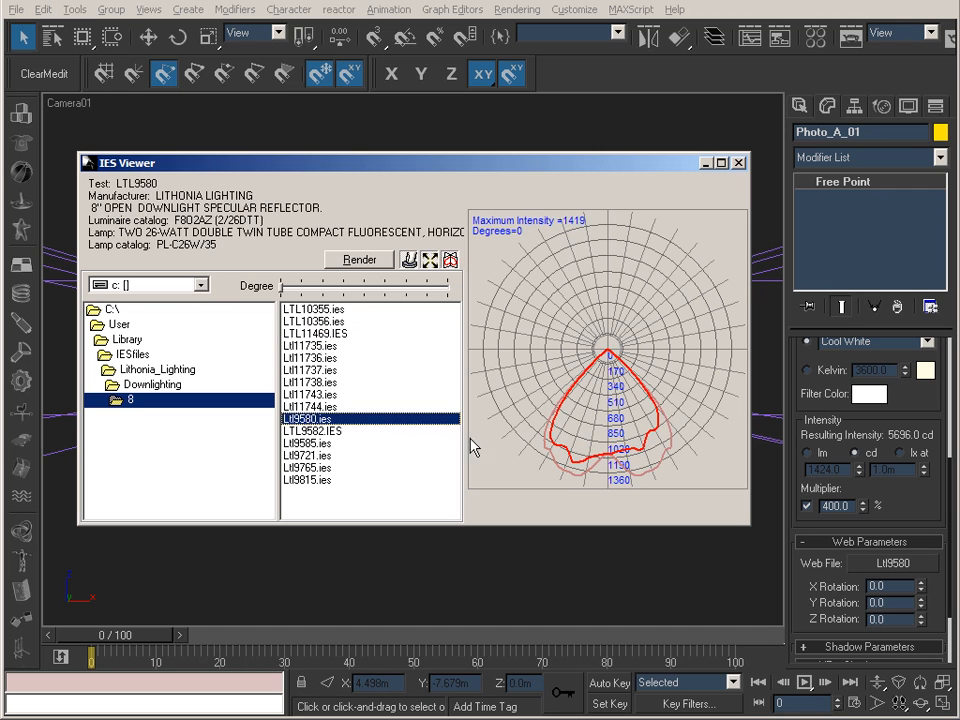
# Render a preview of the Ltl9580.ies light distribution and toggle Radiosity off and back on to compare.
pyautogui.moveTo(499, 170)
pyautogui.mouseDown()
pyautogui.moveTo(495, 306)
pyautogui.moveTo(510, 452)
pyautogui.moveTo(502, 157)
pyautogui.mouseUp()
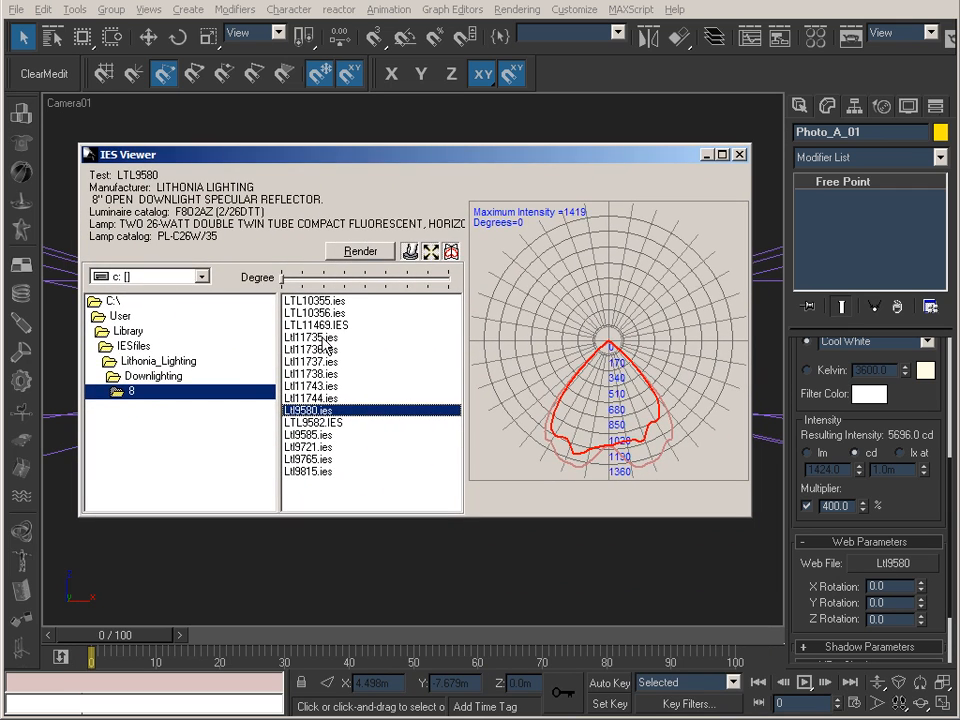
pyautogui.moveTo(400, 160); pyautogui.dragTo(389, 142)
pyautogui.click(350, 229)
pyautogui.moveTo(756, 223); pyautogui.dragTo(703, 209)
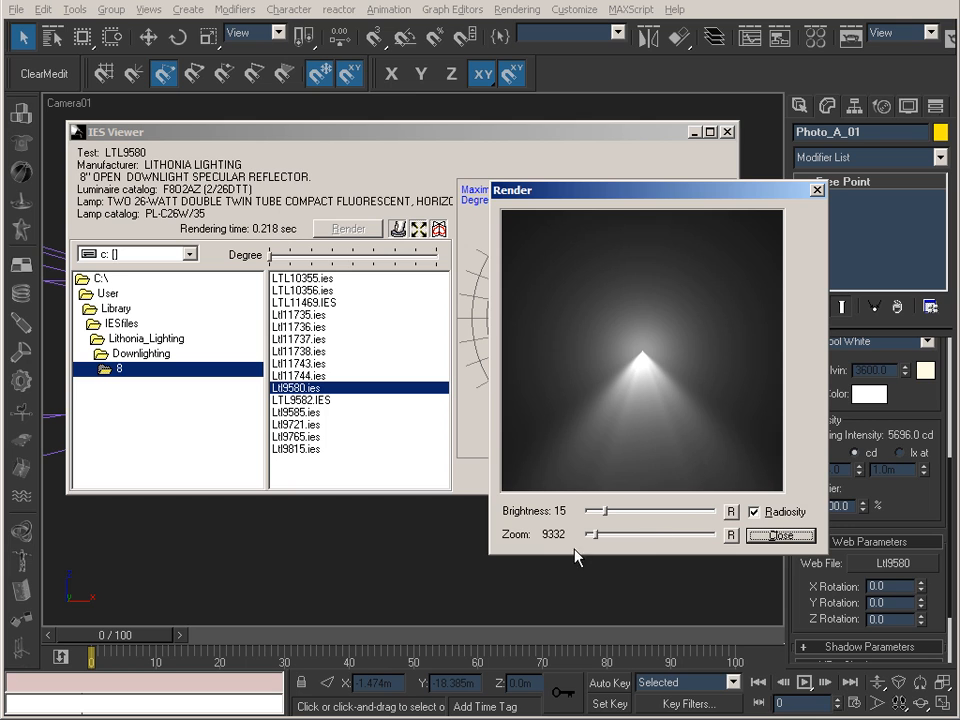
pyautogui.click(786, 513)
pyautogui.click(788, 514)
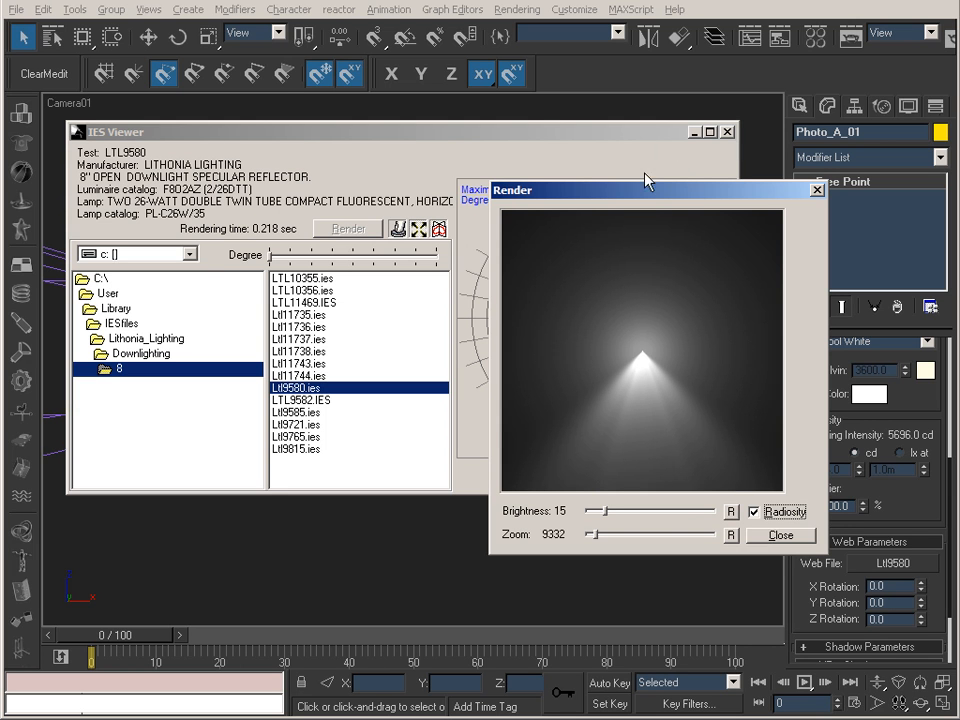
pyautogui.moveTo(652, 198); pyautogui.dragTo(261, 224)
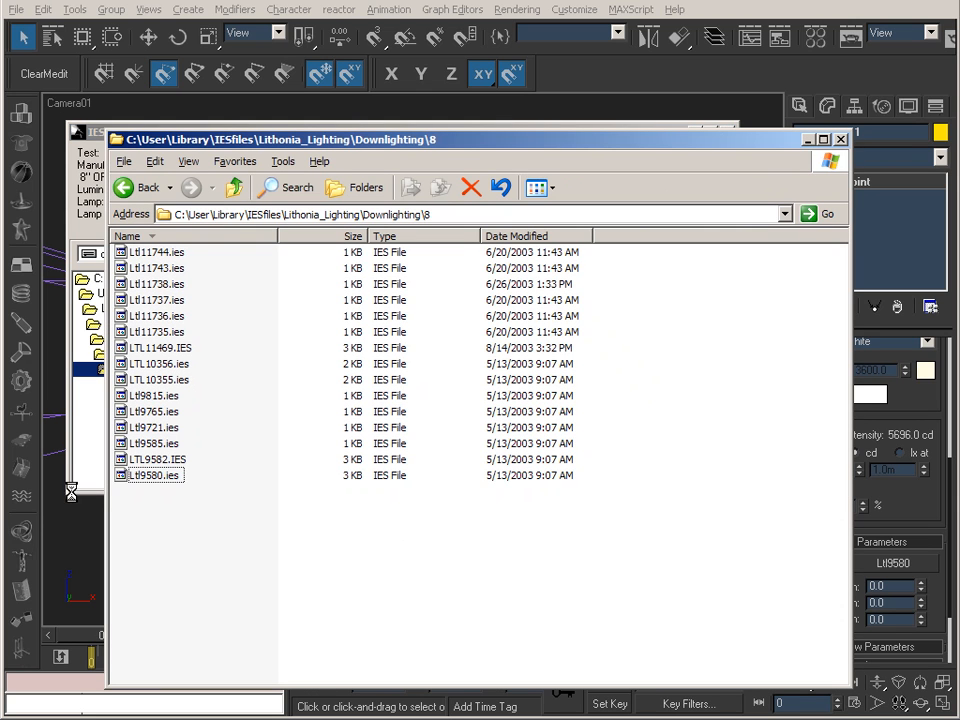
# Open Ltl9580.ies from the Downlighting\8 folder window in TextPad and shift the editor window slightly upward.
pyautogui.click(170, 462)
pyautogui.click(175, 477)
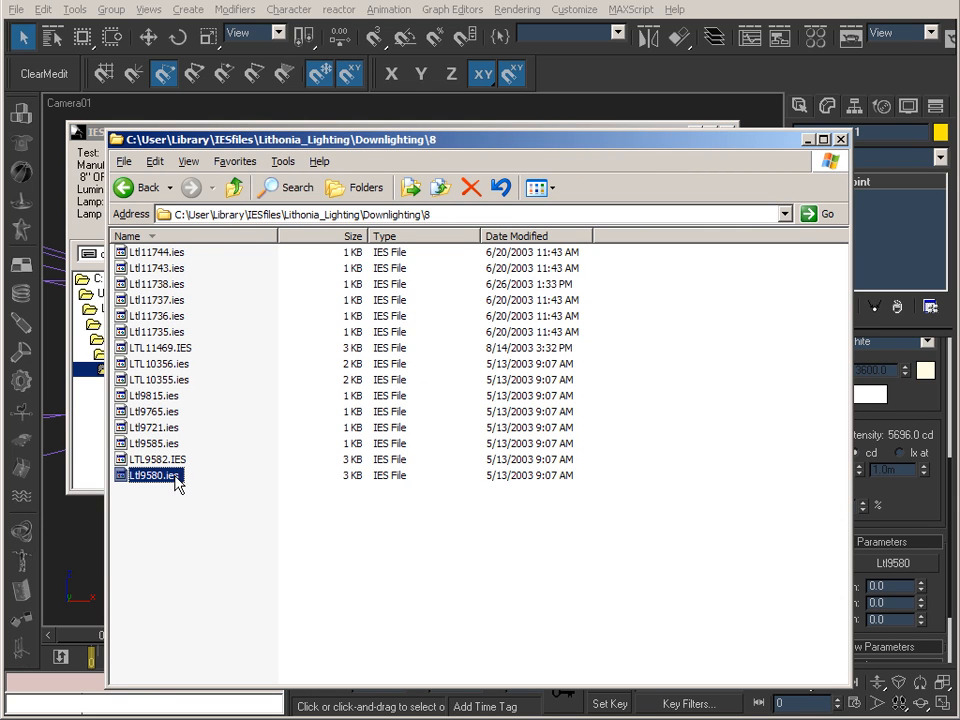
pyautogui.rightClick(168, 479)
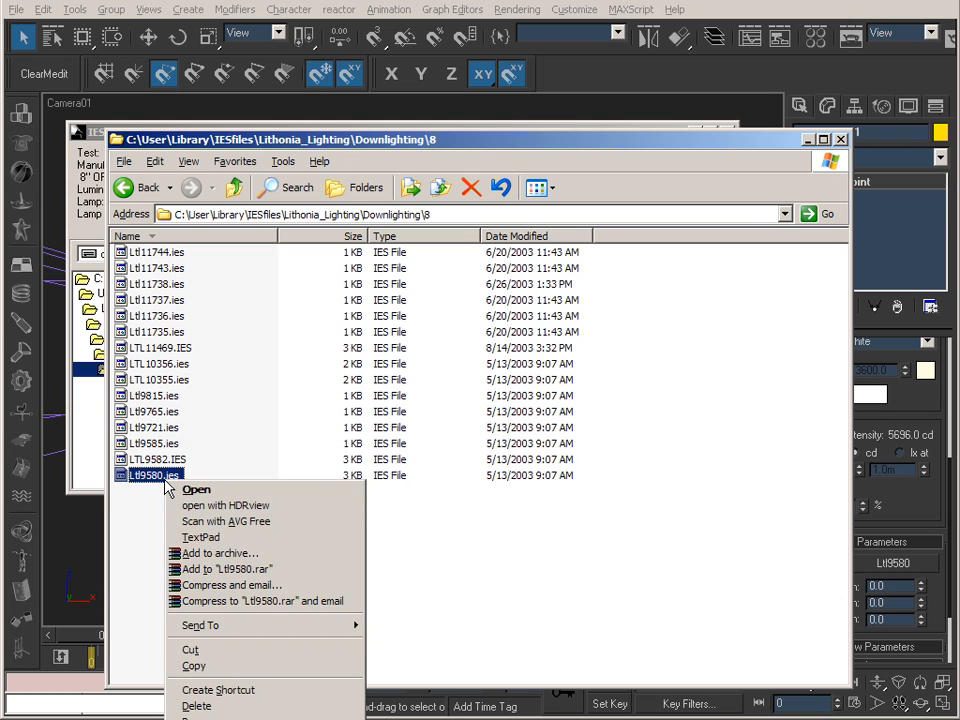
pyautogui.click(205, 539)
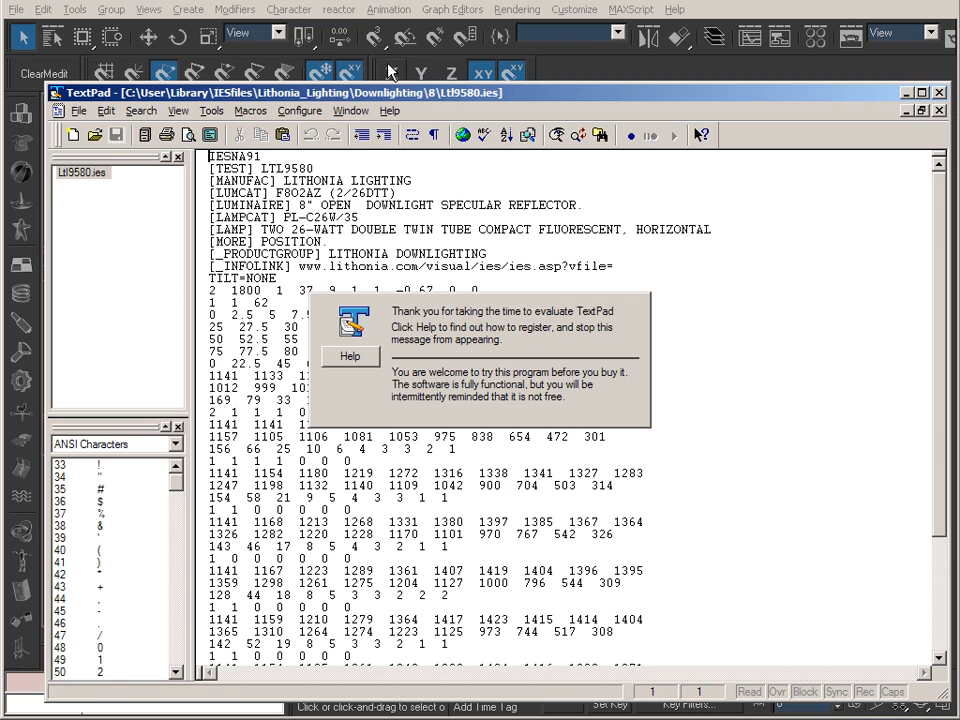
pyautogui.moveTo(420, 97); pyautogui.dragTo(416, 80)
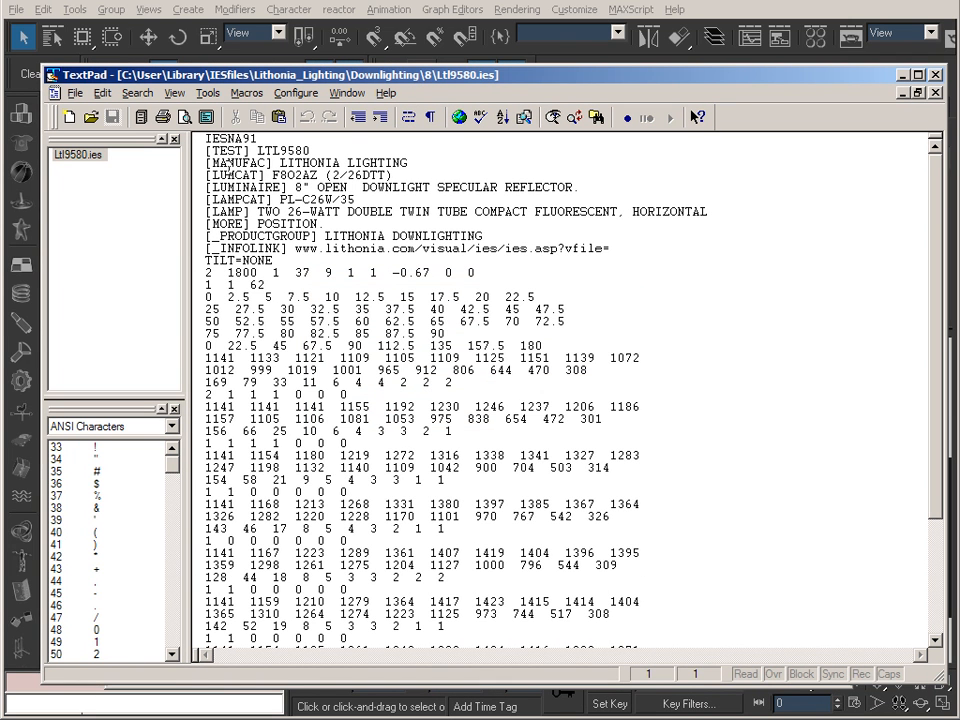
# Examine the header and the numeric intensity data of Ltl9580.ies down to its end, and minimize TextPad.
pyautogui.moveTo(206, 150); pyautogui.dragTo(750, 504)
pyautogui.click(603, 455)
pyautogui.scroll(-5, 605, 300)
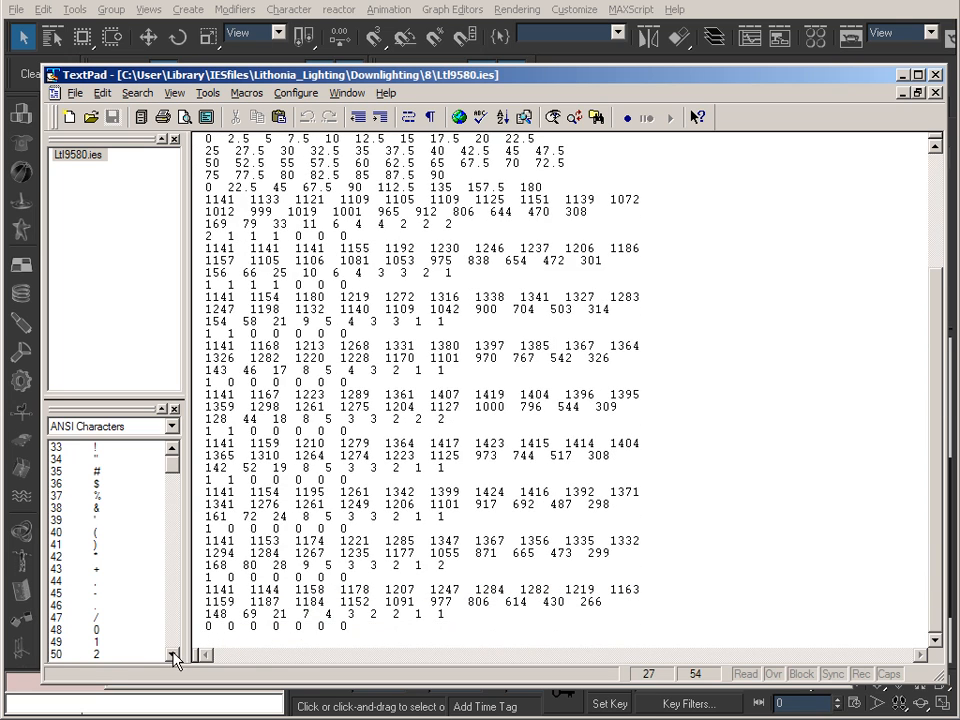
pyautogui.moveTo(365, 628); pyautogui.dragTo(237, 176)
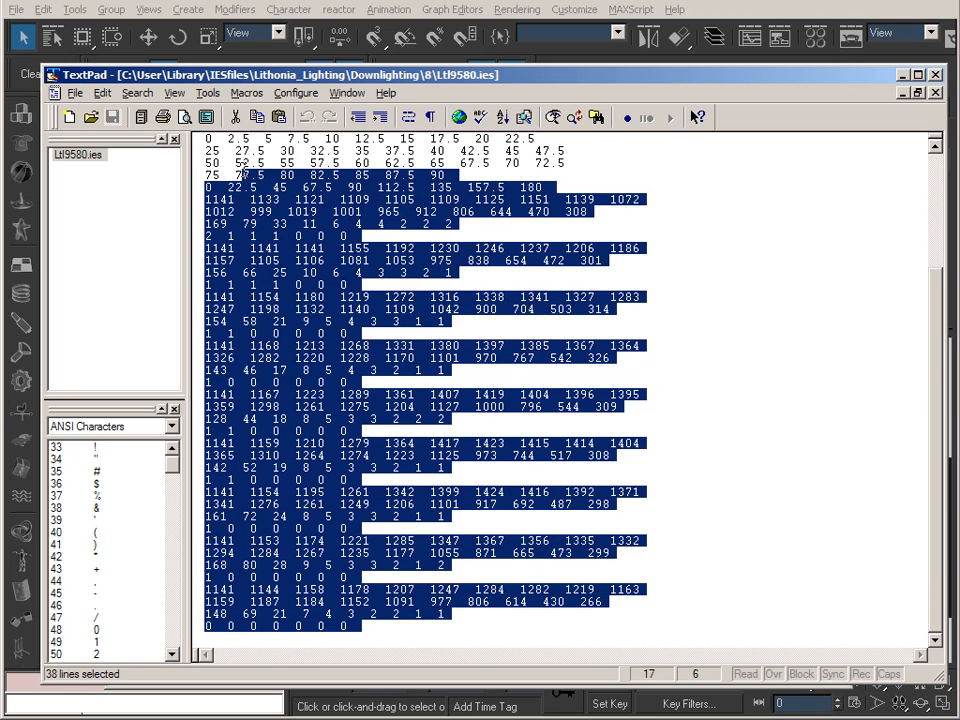
pyautogui.click(565, 395)
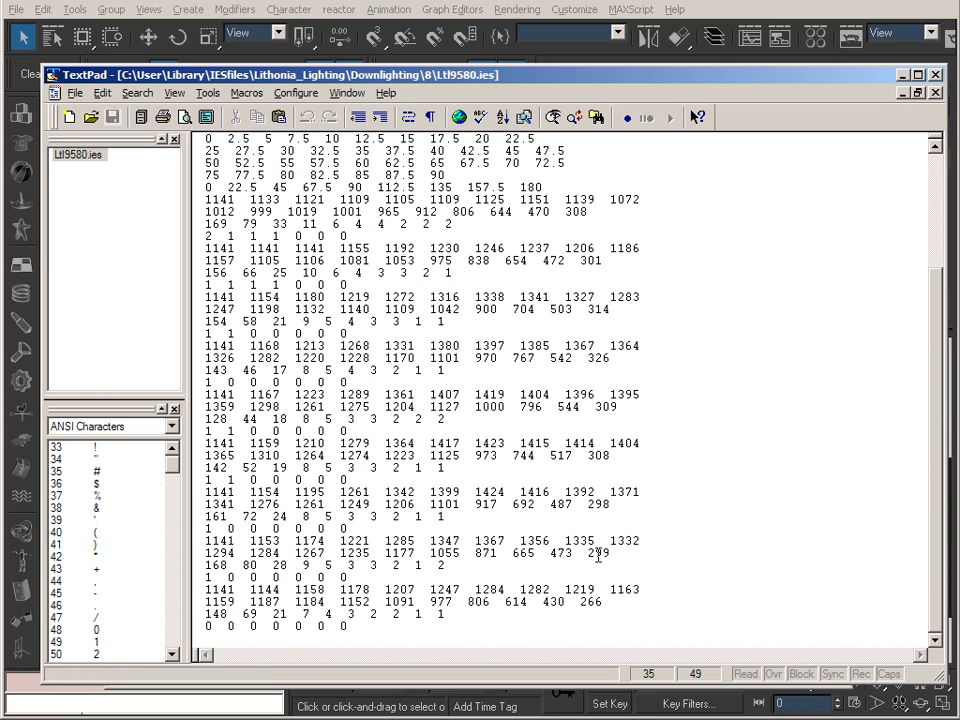
pyautogui.click(902, 75)
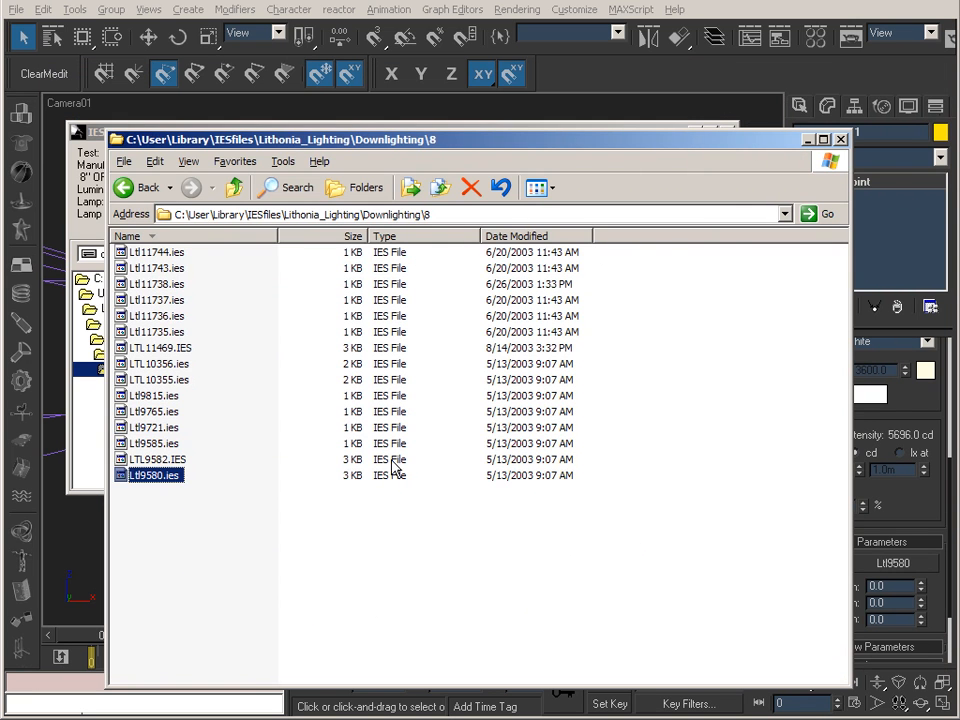
# Close the Downlighting\8 folder window and IES Viewer to return to the 3ds Max scene.
pyautogui.click(104, 133)
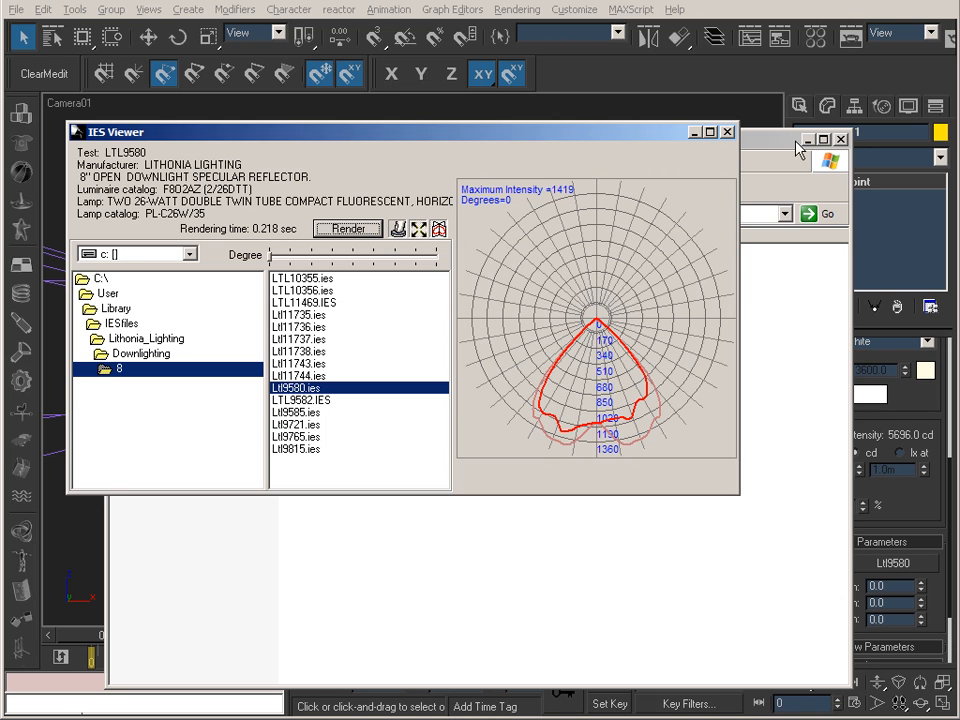
pyautogui.click(838, 139)
pyautogui.click(727, 131)
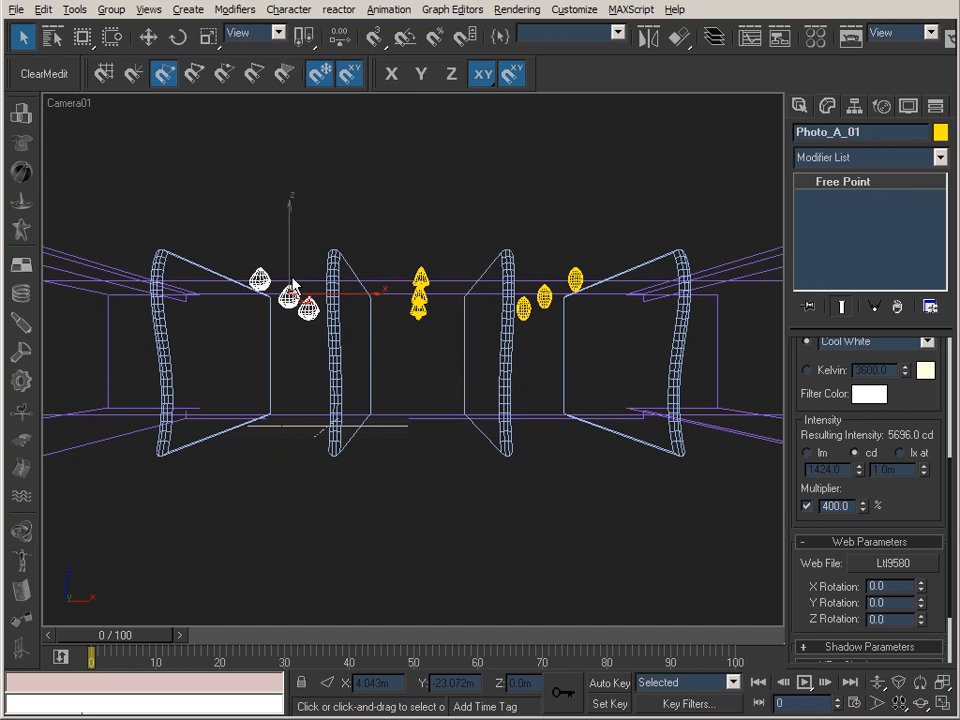
# Inspect the web shapes of the photometric lights from a rotated perspective view and return to the Camera01 view.
pyautogui.click(261, 288)
pyautogui.click(261, 272)
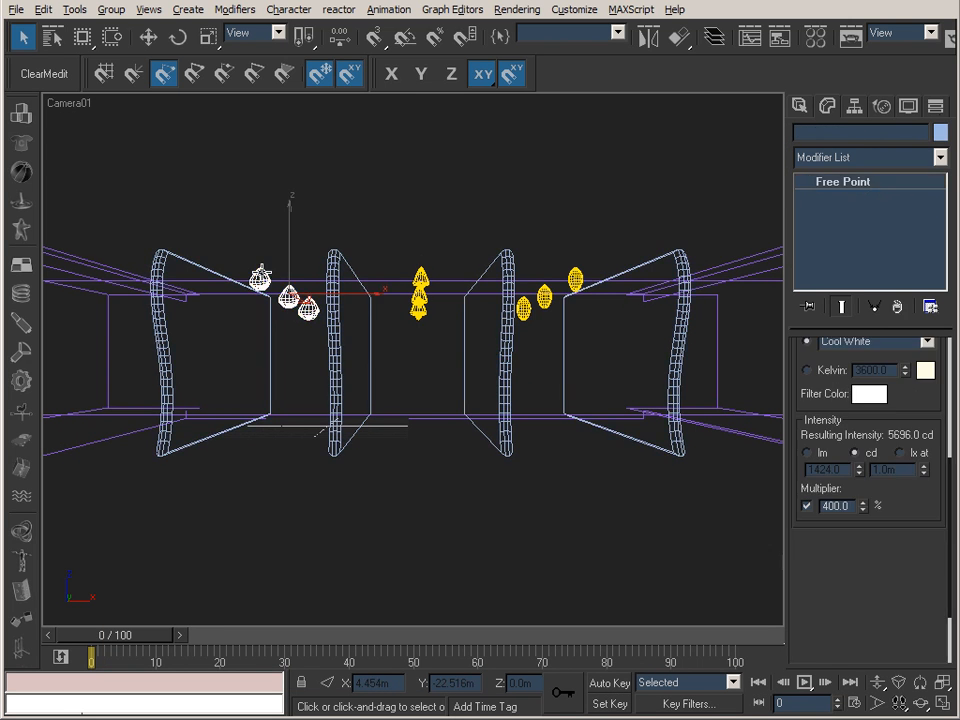
pyautogui.press('p')
pyautogui.keyDown('alt'); pyautogui.moveTo(298, 276); pyautogui.dragTo(379, 336, button='middle'); pyautogui.keyUp('alt')
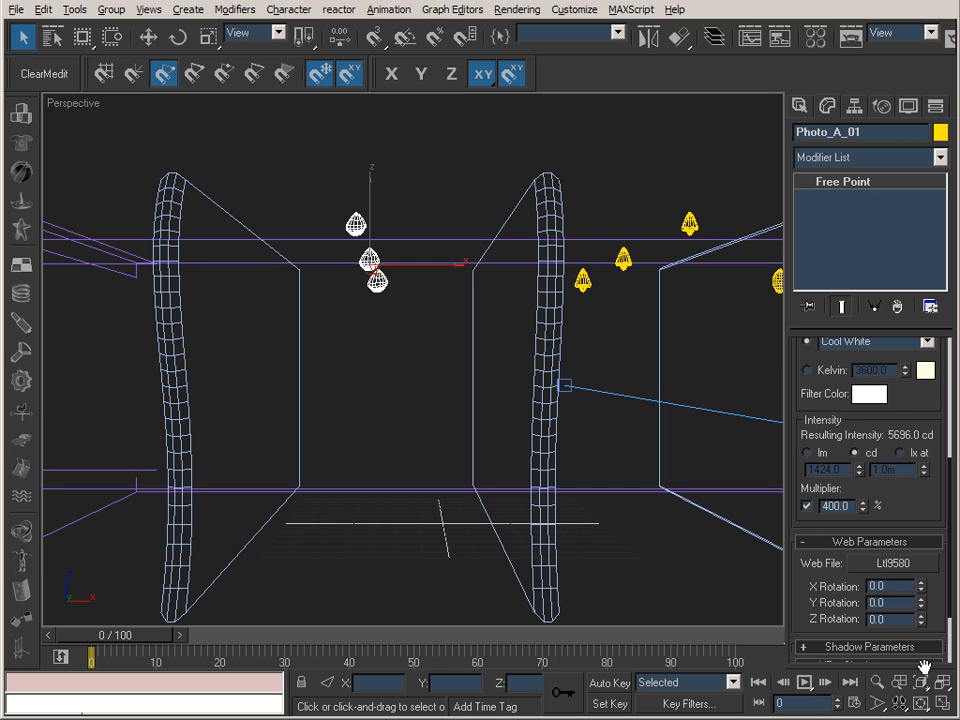
pyautogui.hotkey('ctrl', 'r')
pyautogui.moveTo(410, 418); pyautogui.dragTo(375, 298)
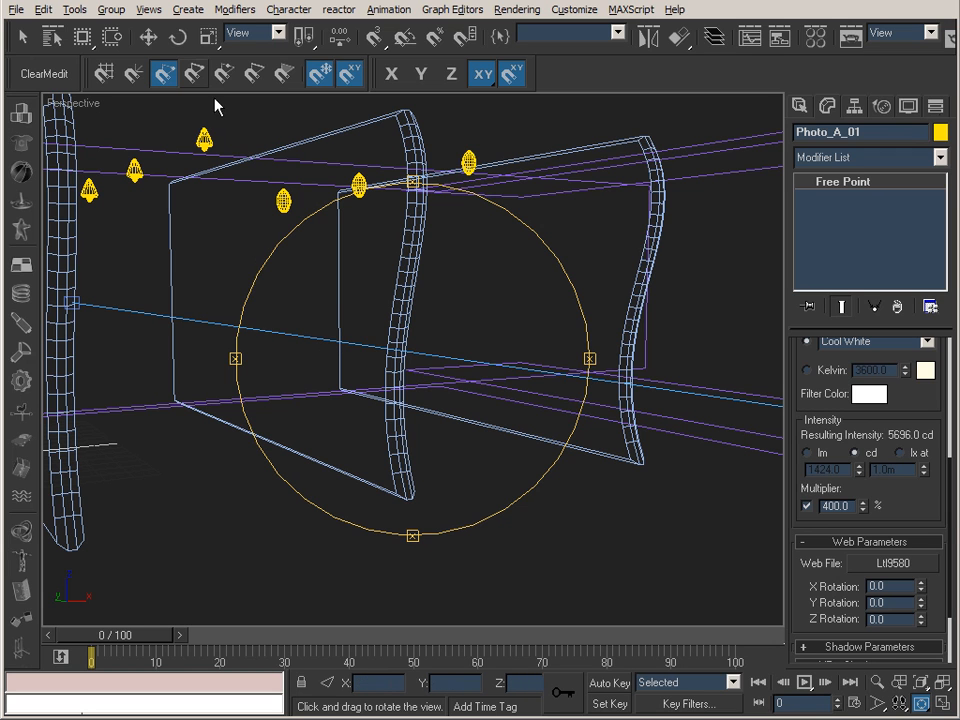
pyautogui.click(148, 37)
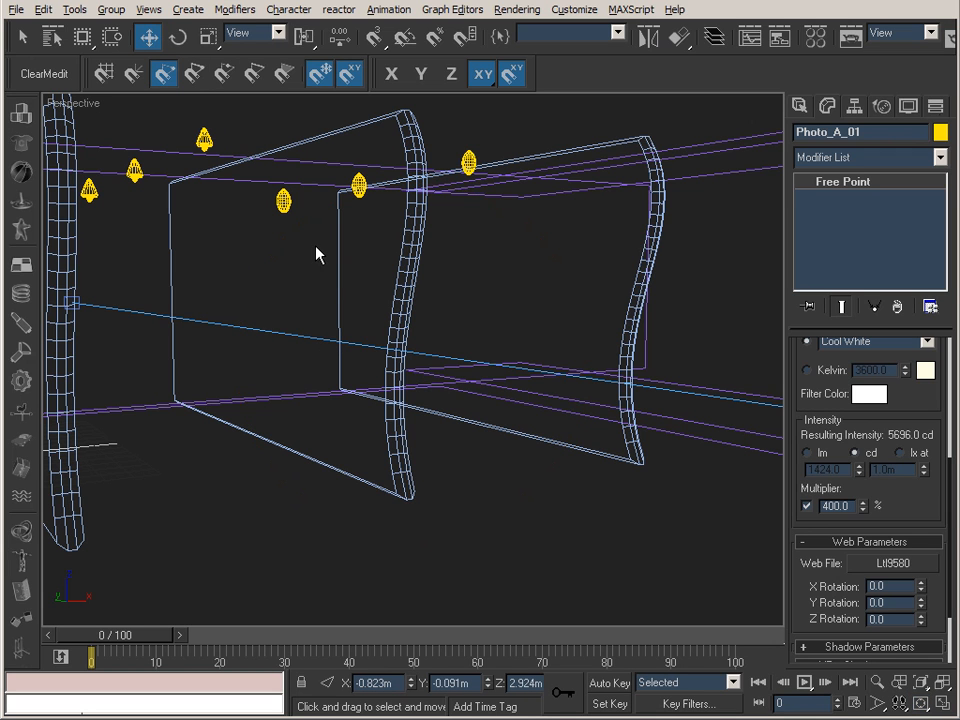
pyautogui.press('v')
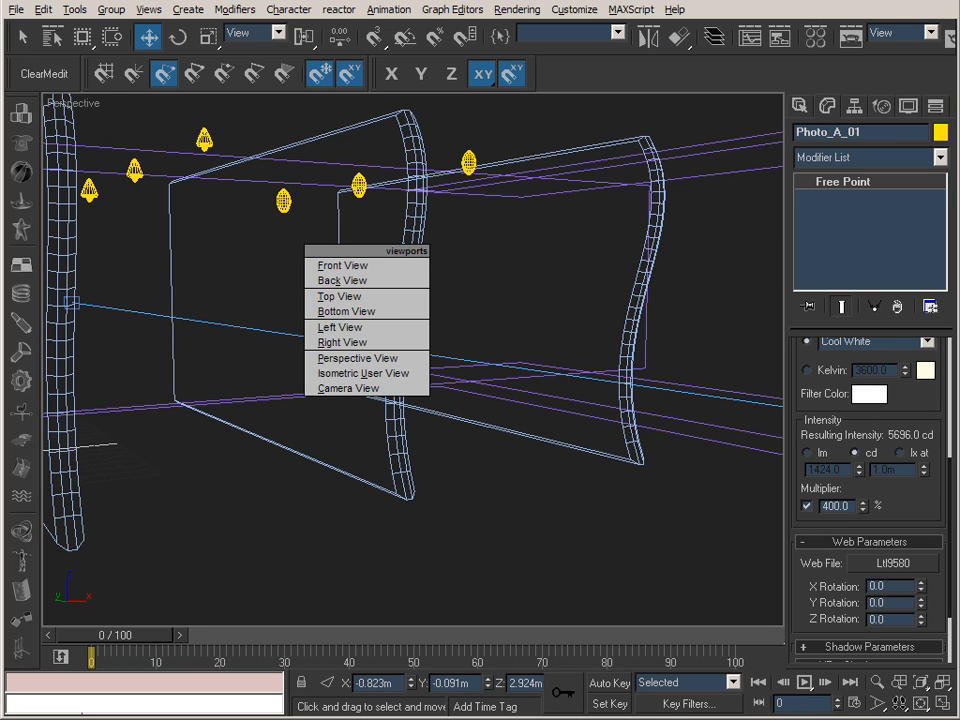
pyautogui.press('c')
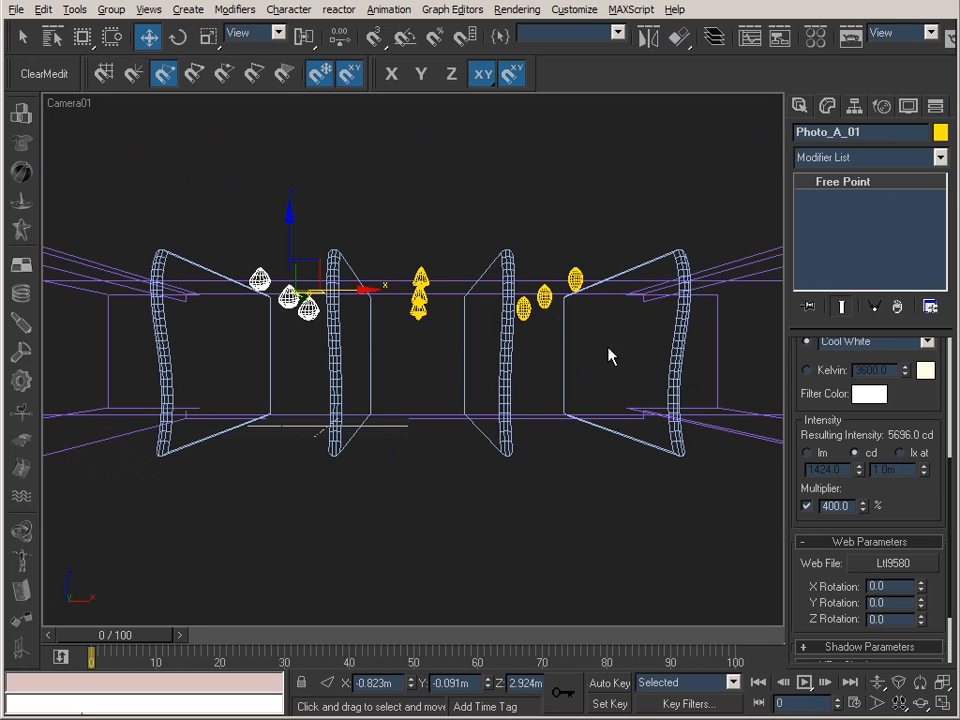
# Check which web file is assigned to each of the Photo_A_01, Photo_A_02 and Photo_A_03 lights.
pyautogui.click(384, 187)
pyautogui.click(260, 285)
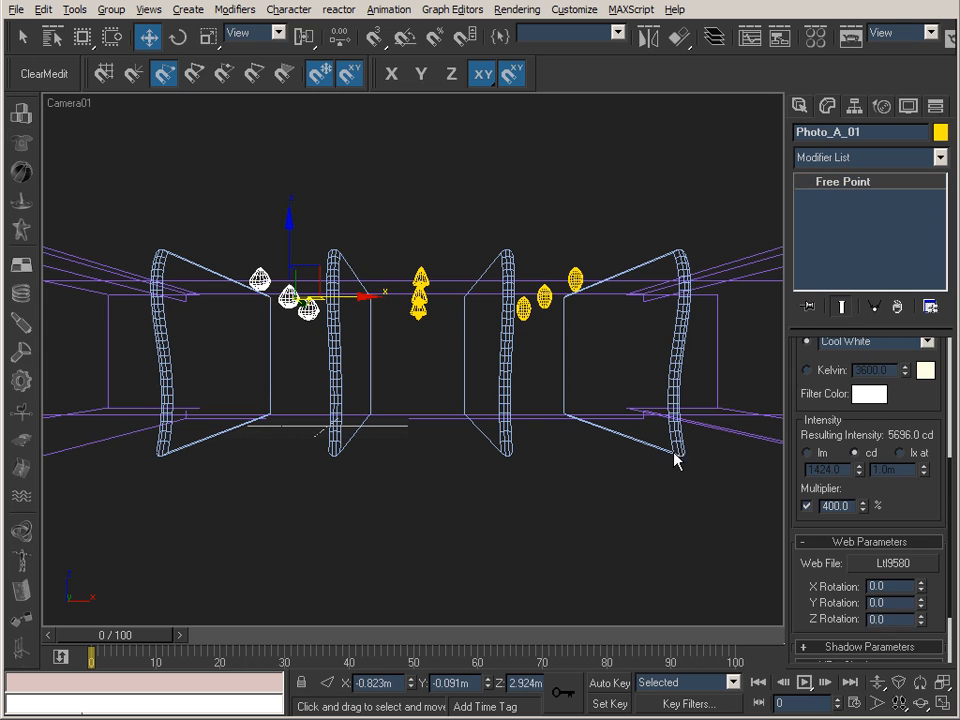
pyautogui.scroll(-3, 926, 508)
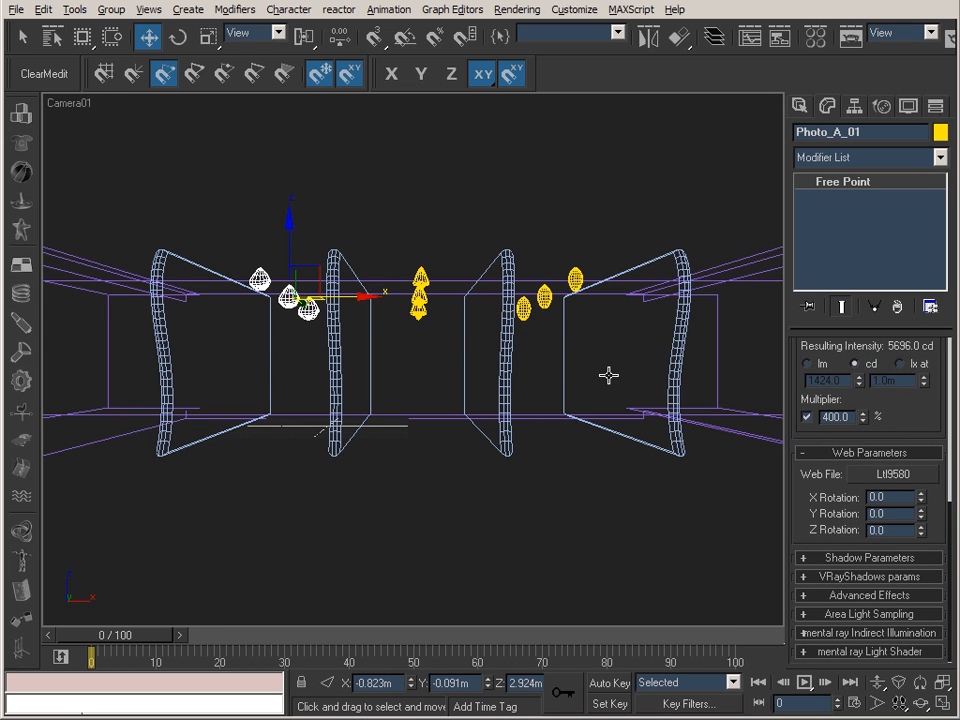
pyautogui.click(418, 284)
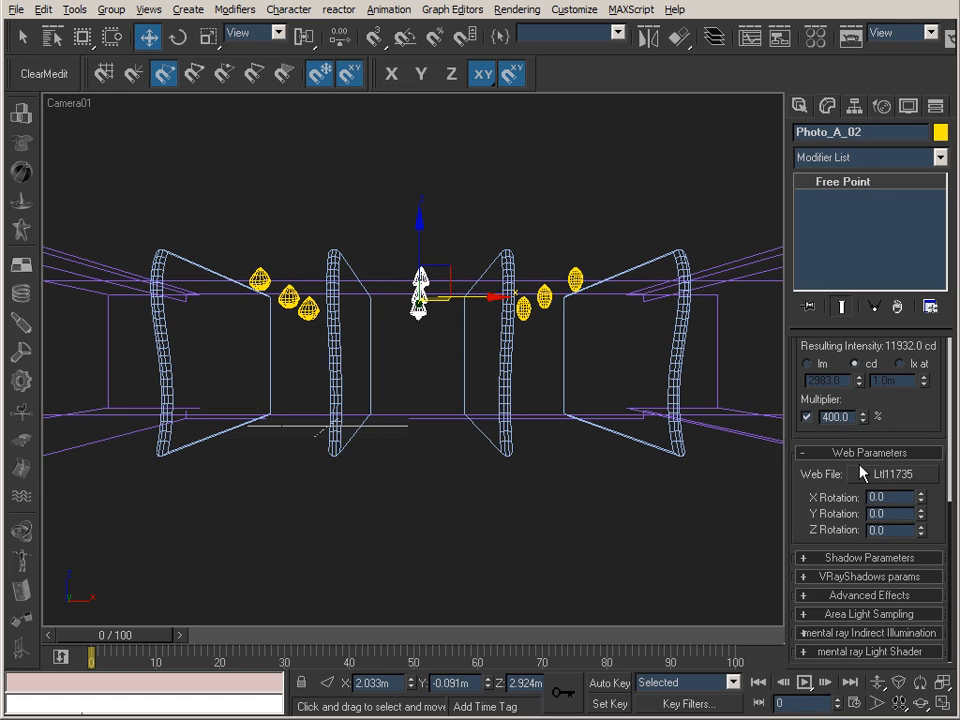
pyautogui.click(575, 281)
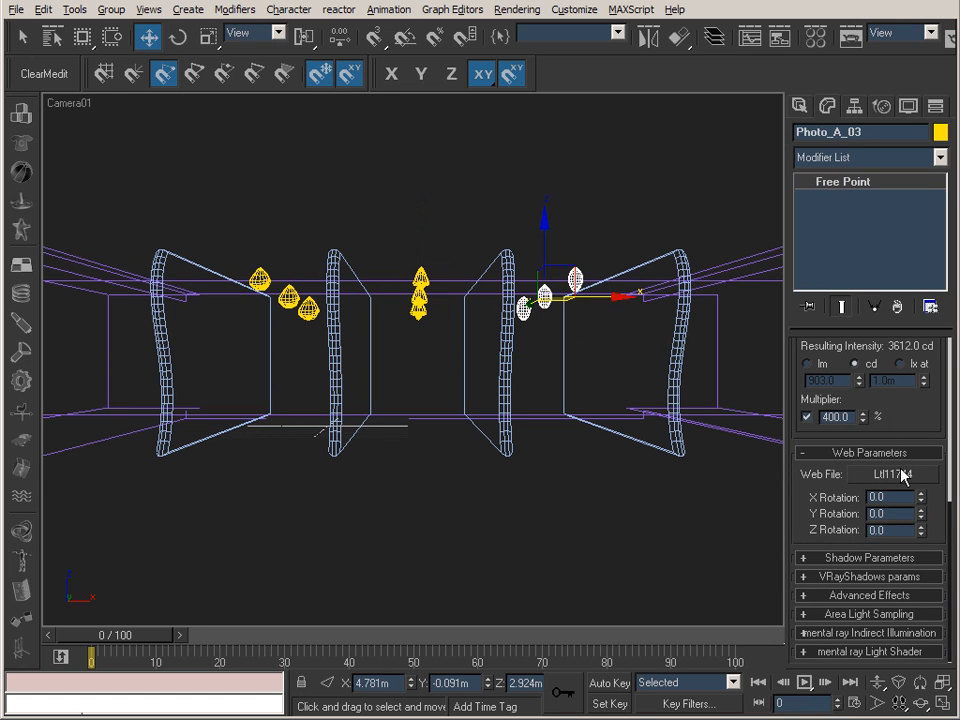
pyautogui.moveTo(921, 420); pyautogui.dragTo(926, 456)
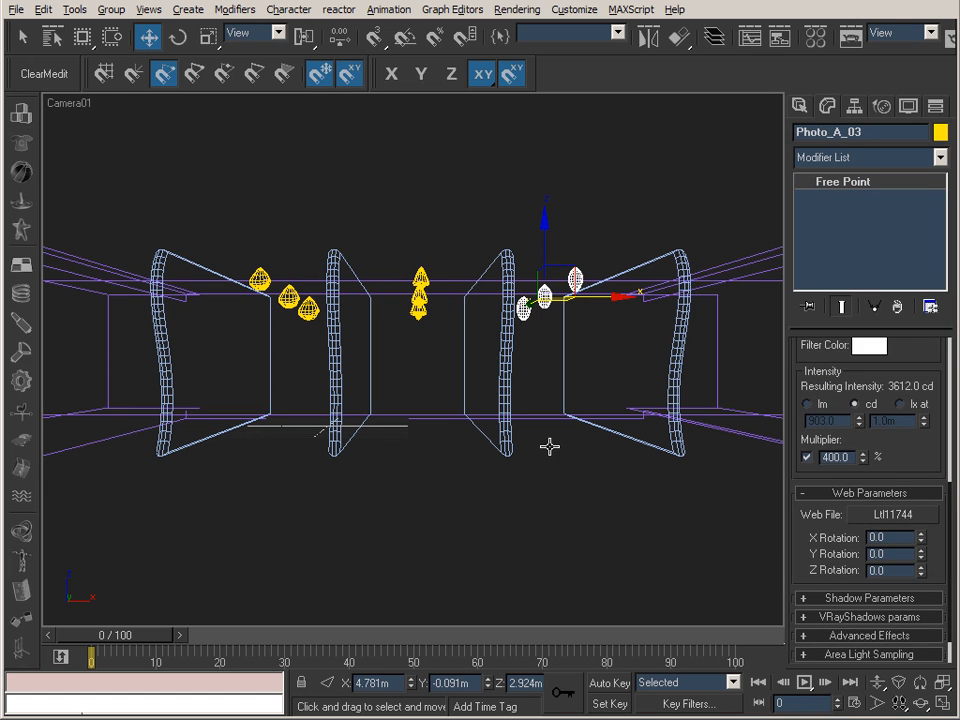
# Disable the intensity multiplier of the Photo_A_01 light and keep that light selected with the Select Object tool active.
pyautogui.click(288, 297)
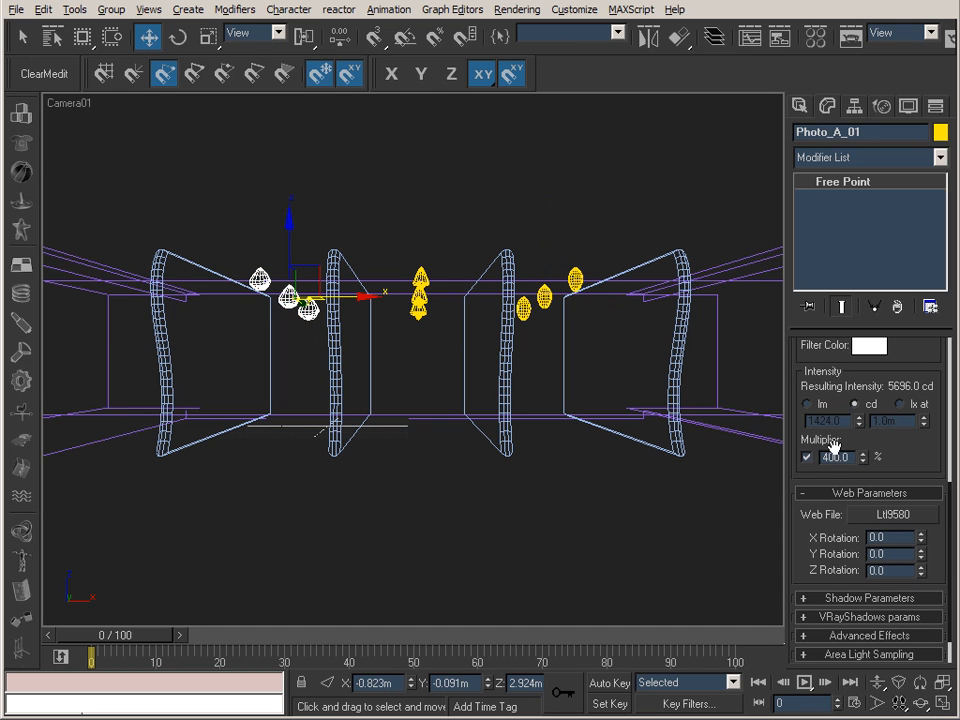
pyautogui.click(807, 457)
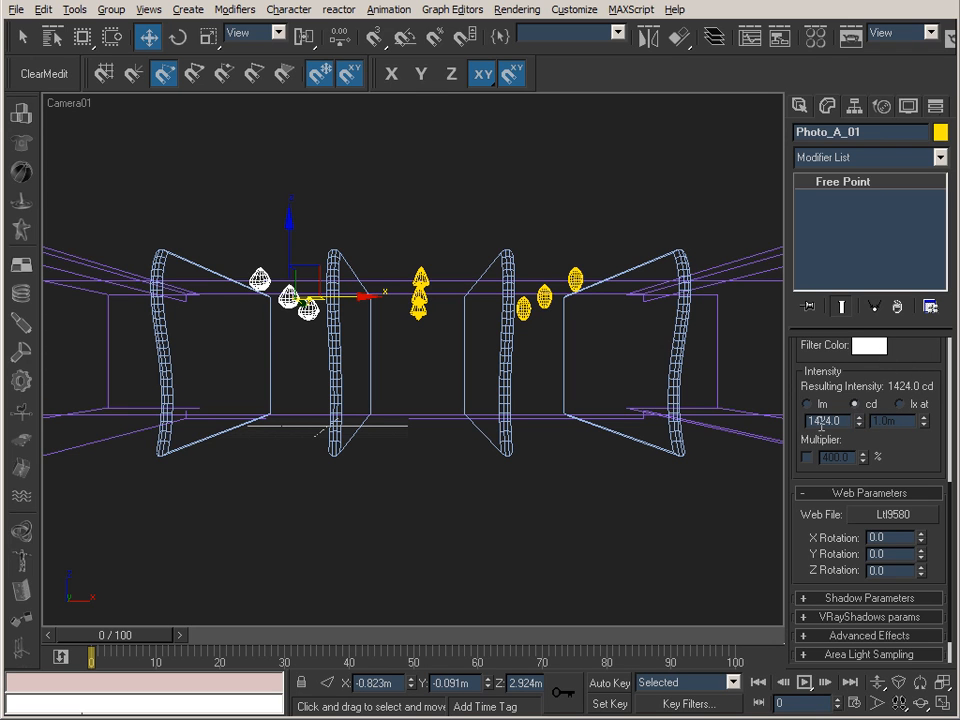
pyautogui.moveTo(843, 420); pyautogui.dragTo(806, 420)
pyautogui.click(403, 205)
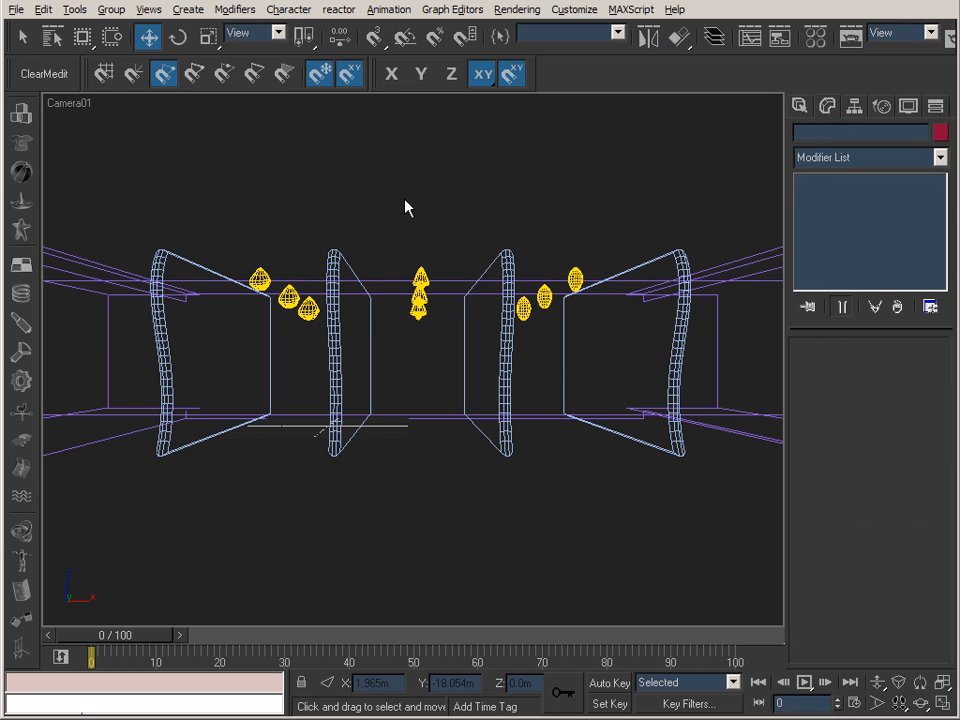
pyautogui.click(310, 312)
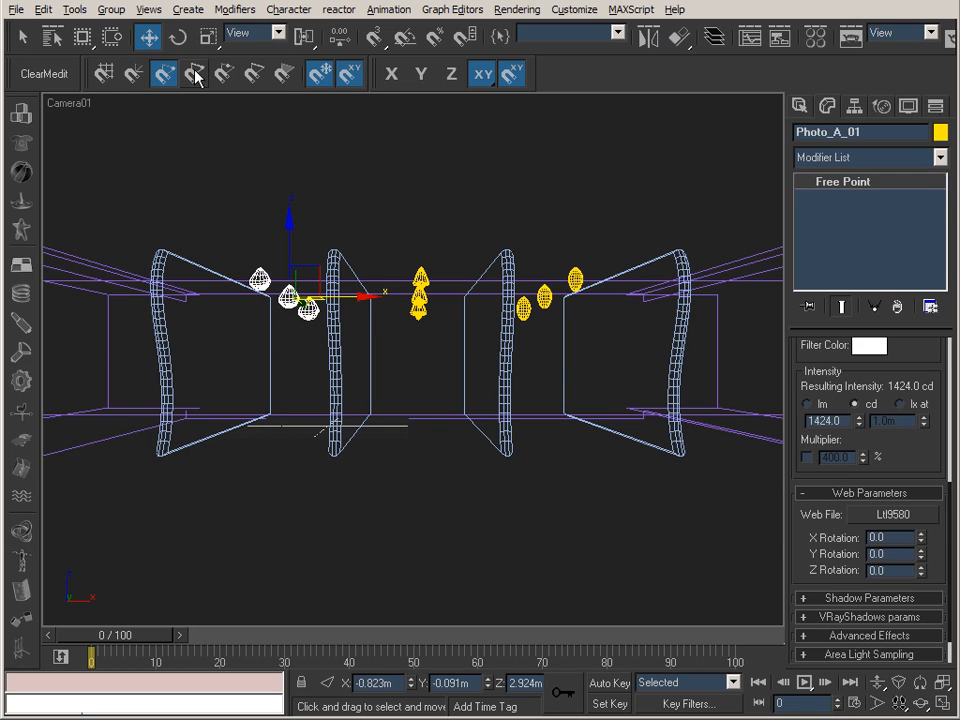
pyautogui.click(22, 37)
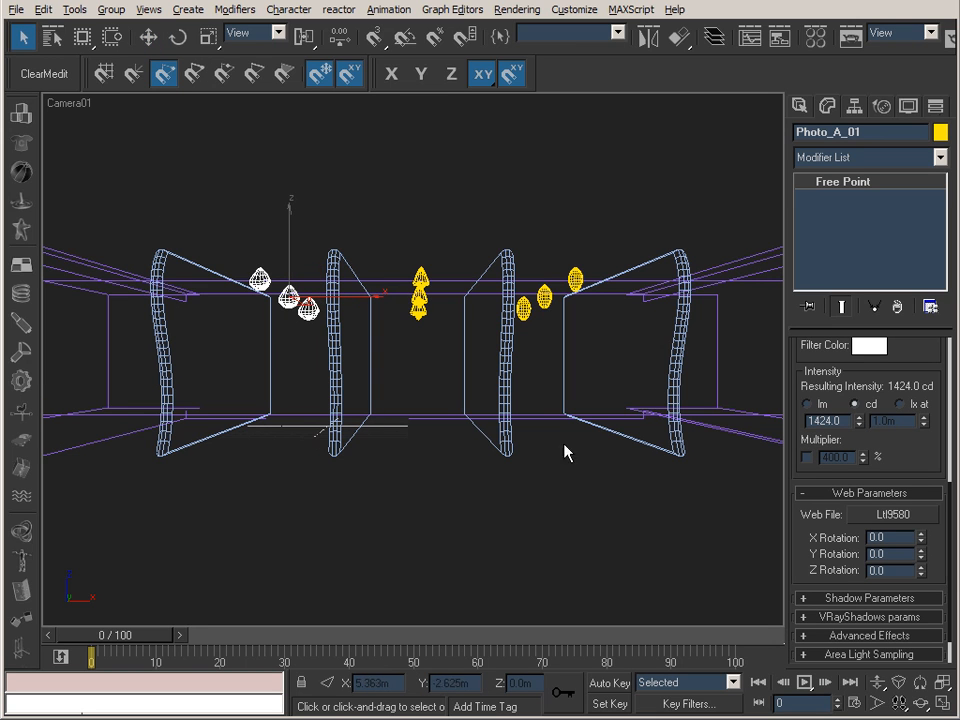
# Re-enable the intensity multiplier of Photo_A_01 at 400 percent and check the intensity settings of Photo_A_02 and Photo_A_03.
pyautogui.click(806, 457)
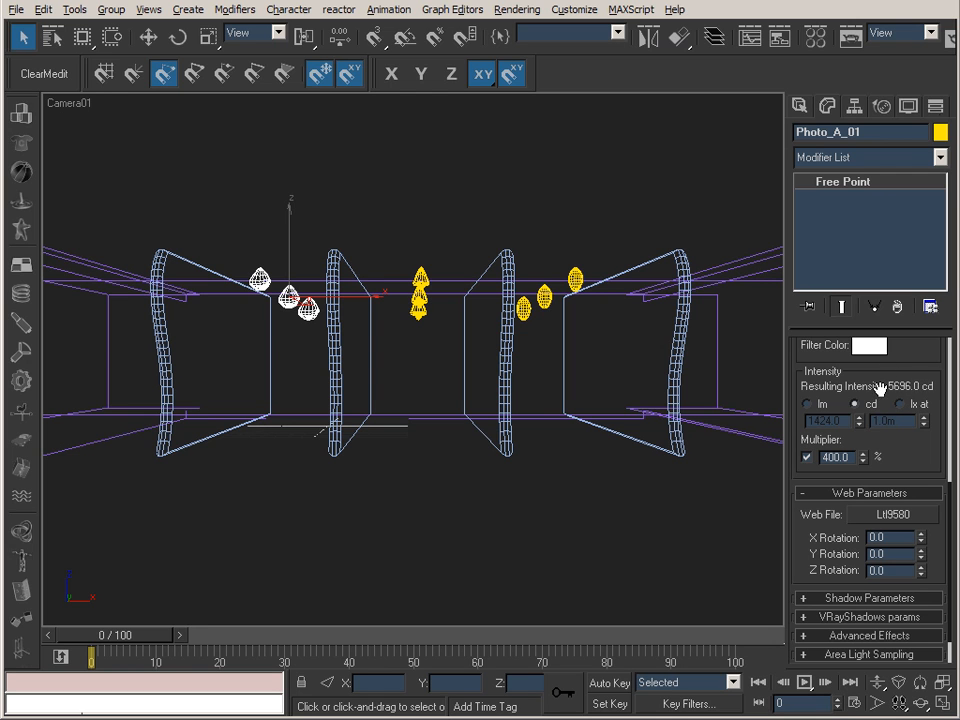
pyautogui.moveTo(863, 454); pyautogui.dragTo(848, 308)
pyautogui.doubleClick(828, 457)
pyautogui.write('14')
pyautogui.press('Return')
pyautogui.click(421, 292)
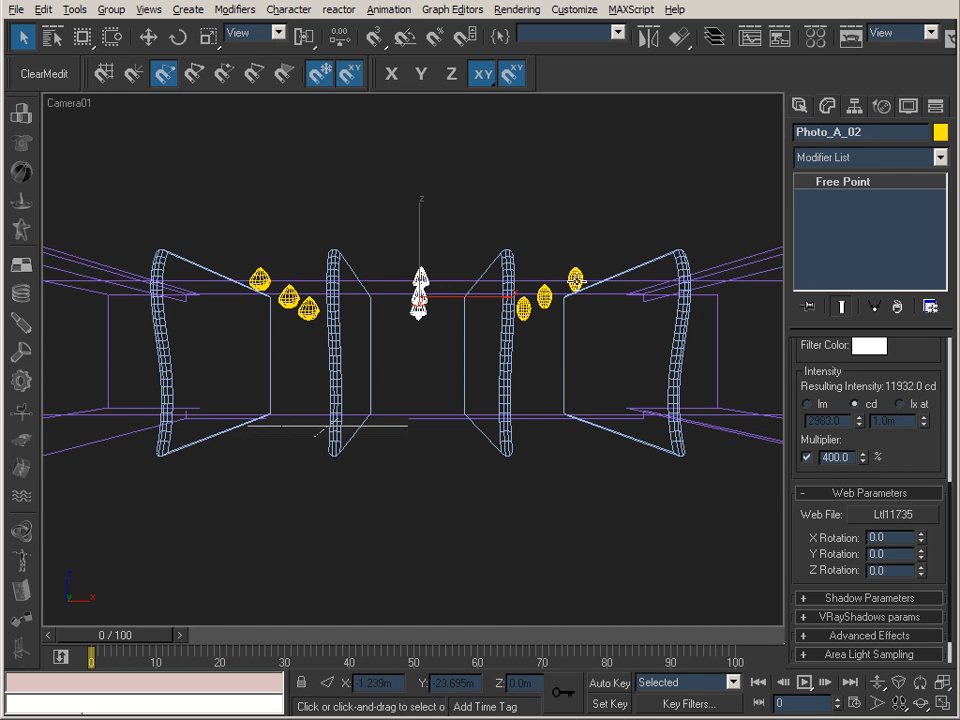
pyautogui.click(576, 280)
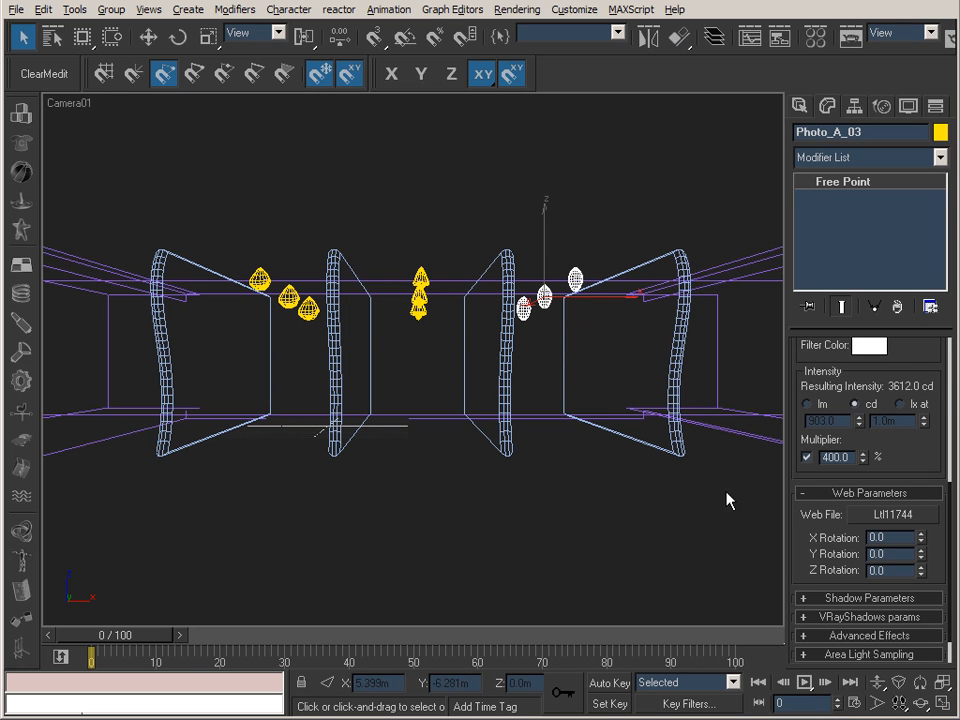
# View the renders 55_Spot_PhotoA_NGI_020000.tif and 60_Spot_PhotoA_GI_020000.tif in IrfanView and return to the 3ds Max scene.
pyautogui.hotkey('alt', 'Tab')
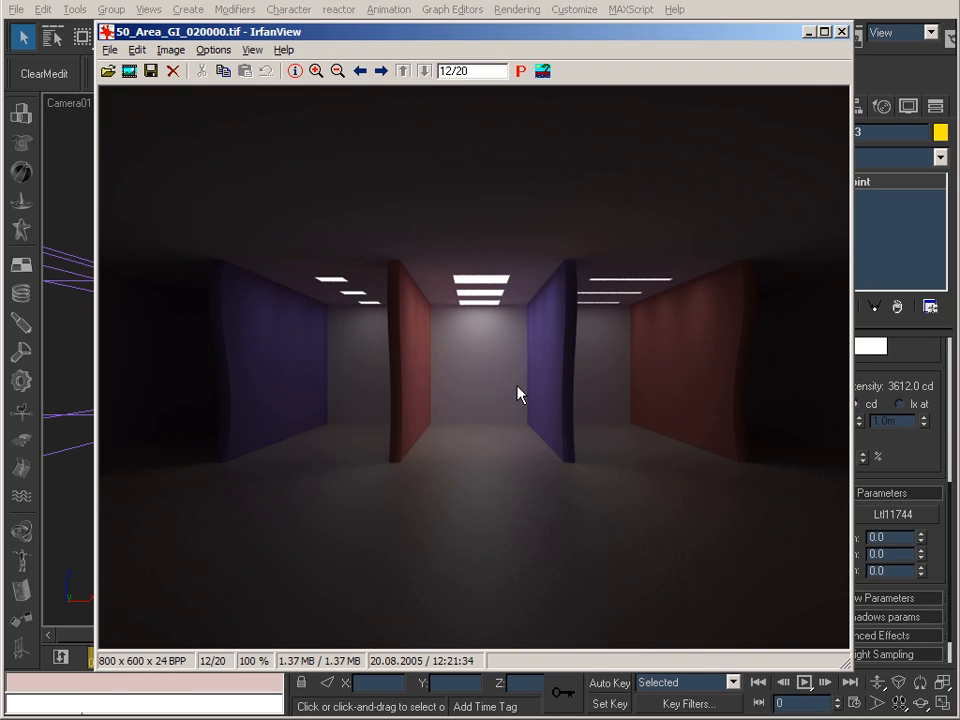
pyautogui.press('space')
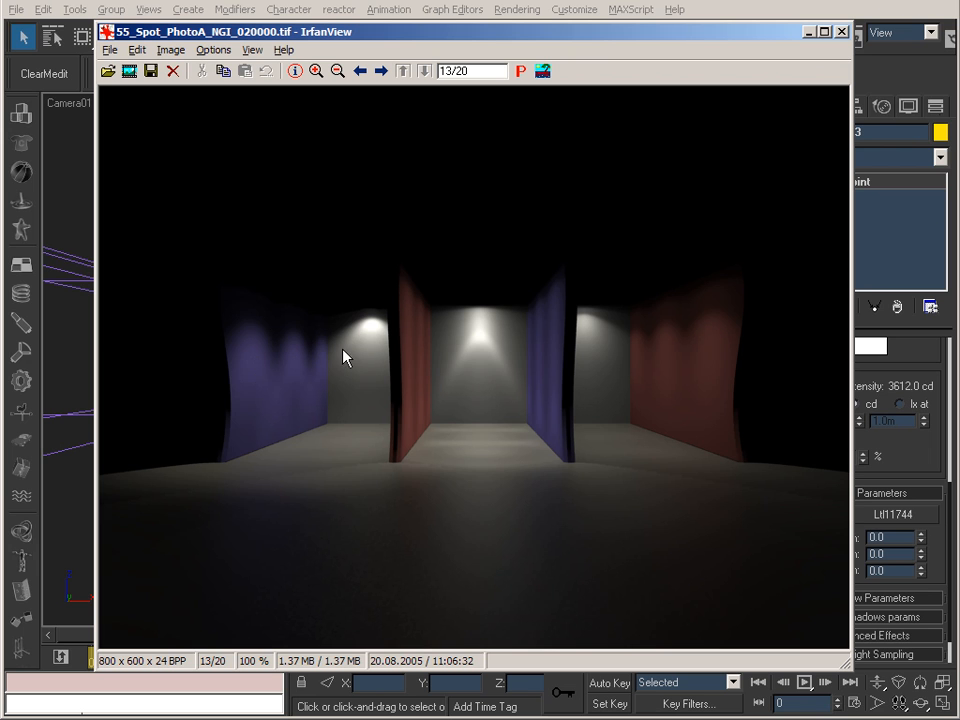
pyautogui.click(810, 32)
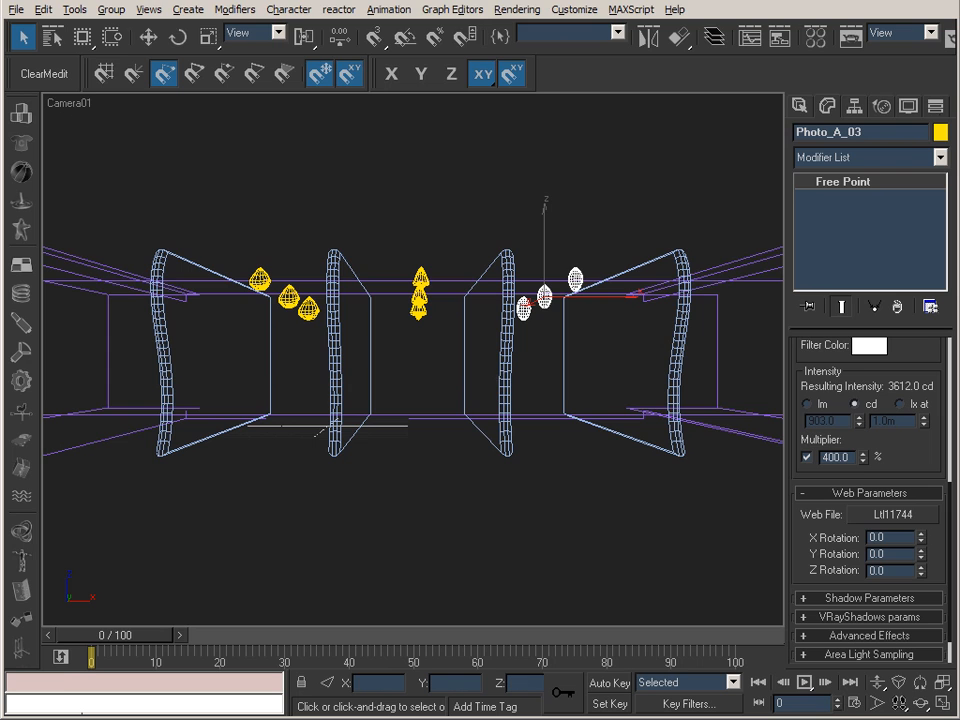
pyautogui.hotkey('alt', 'Tab')
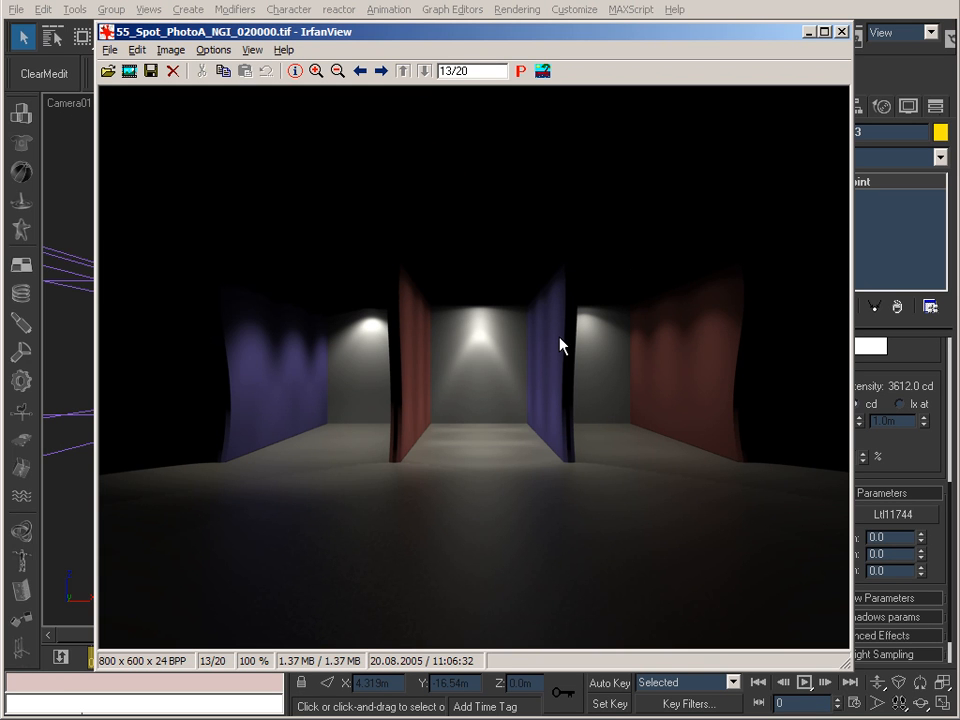
pyautogui.press('space')
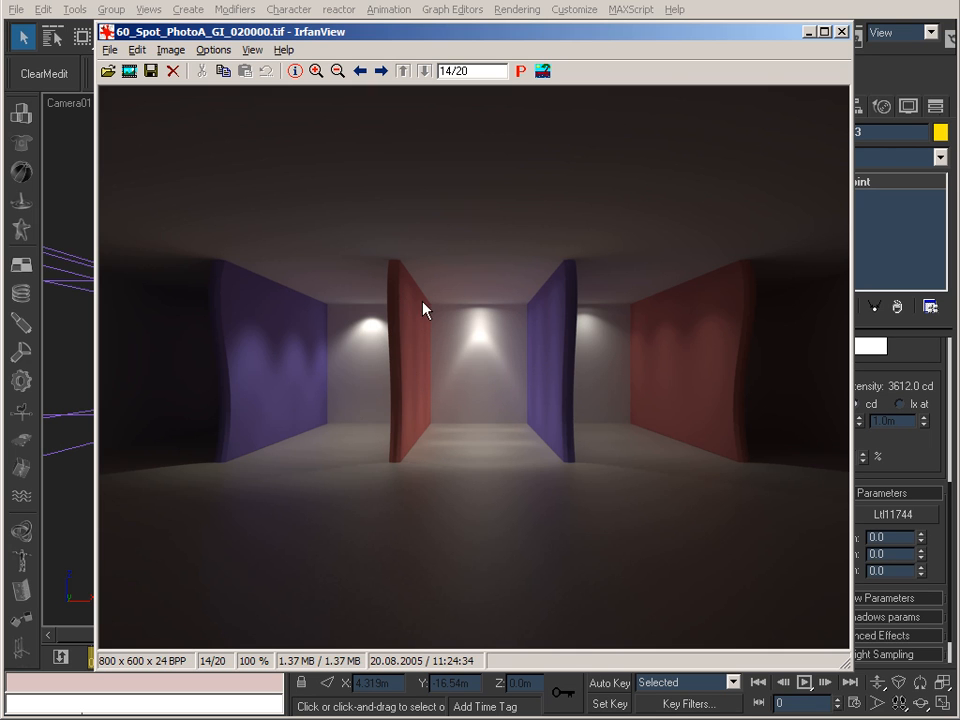
pyautogui.click(810, 32)
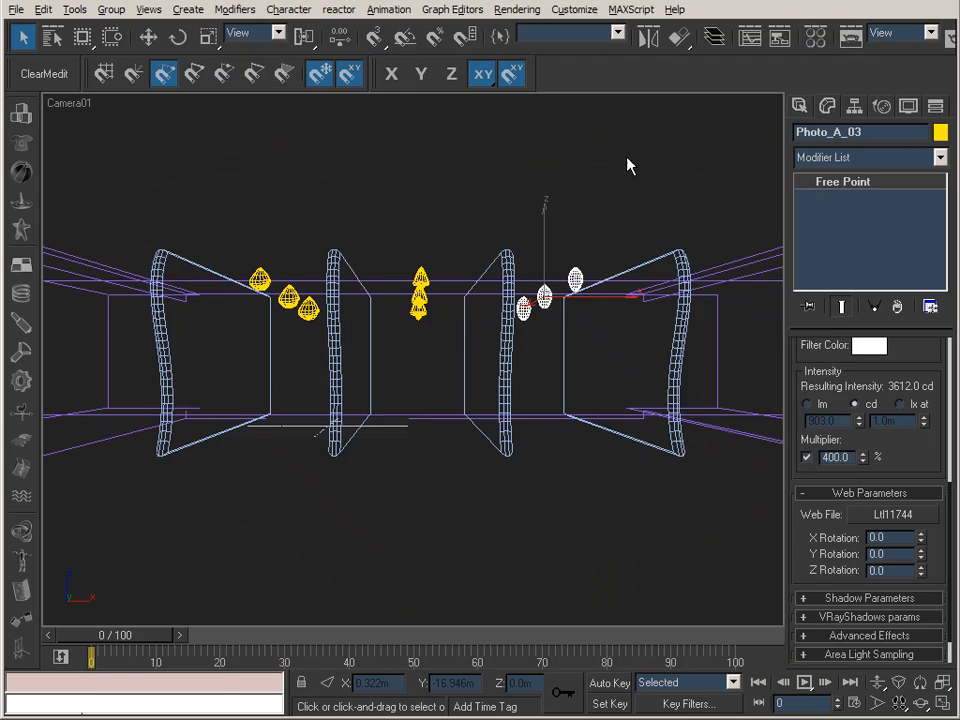
# Switch to IES Viewer and browse the IES files in subfolder F of the Downlighting folder.
pyautogui.click(690, 718)
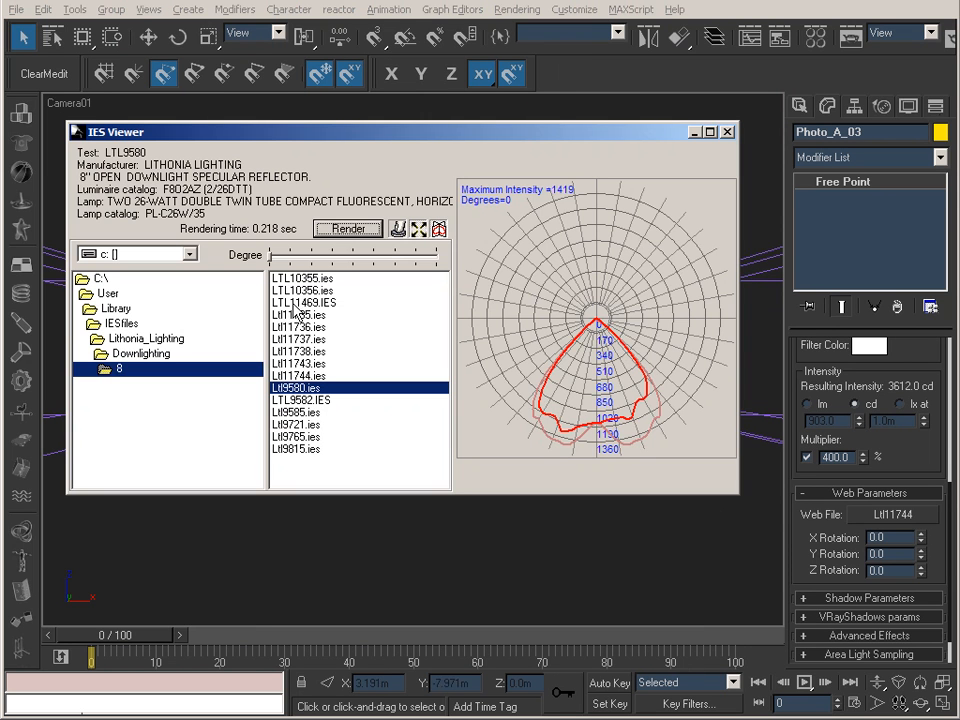
pyautogui.click(145, 354)
pyautogui.doubleClick(145, 356)
pyautogui.doubleClick(120, 368)
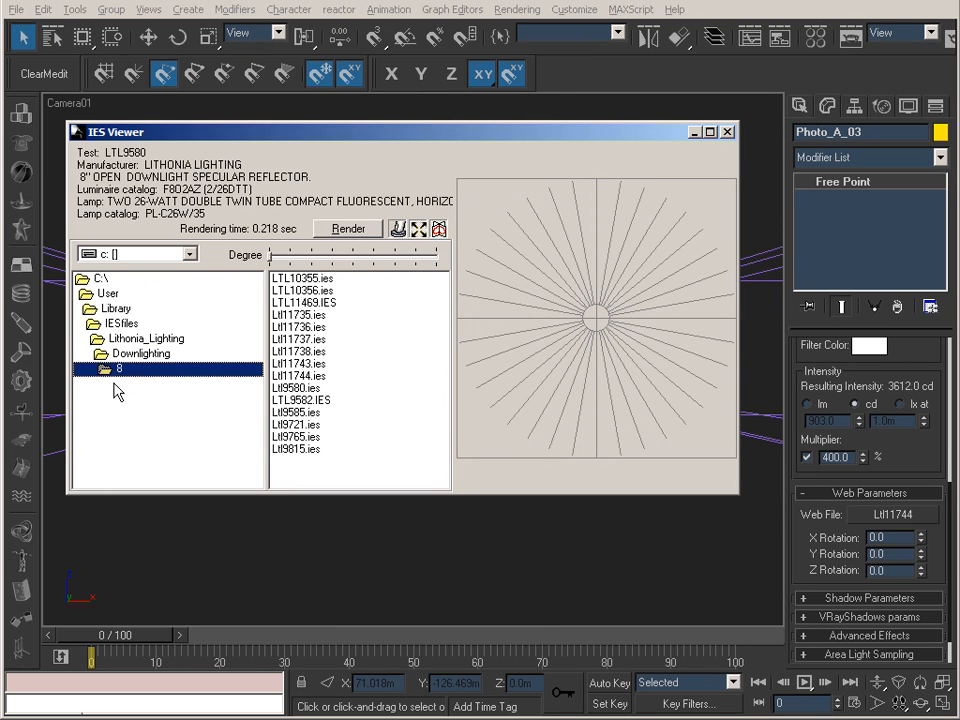
pyautogui.doubleClick(141, 353)
pyautogui.doubleClick(118, 415)
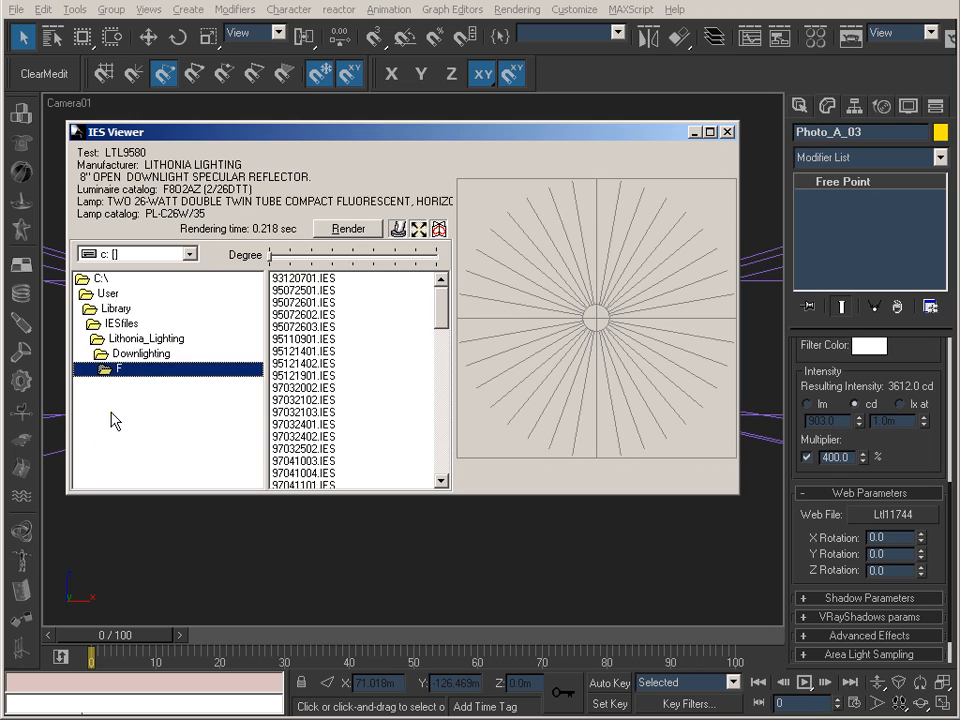
pyautogui.moveTo(442, 311)
pyautogui.mouseDown()
pyautogui.moveTo(442, 442)
pyautogui.moveTo(442, 300)
pyautogui.mouseUp()
pyautogui.doubleClick(150, 355)
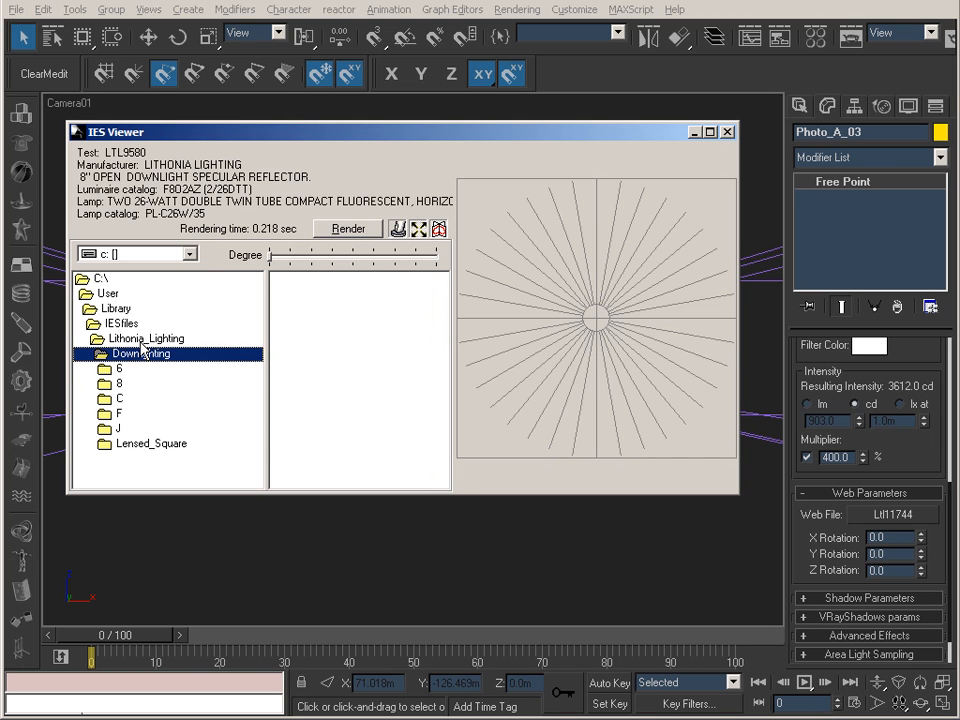
# Browse the Lithonia_Lighting categories and the Fluorescent subfolders, and return from IES Viewer to the 3ds Max scene.
pyautogui.click(146, 340)
pyautogui.doubleClick(146, 340)
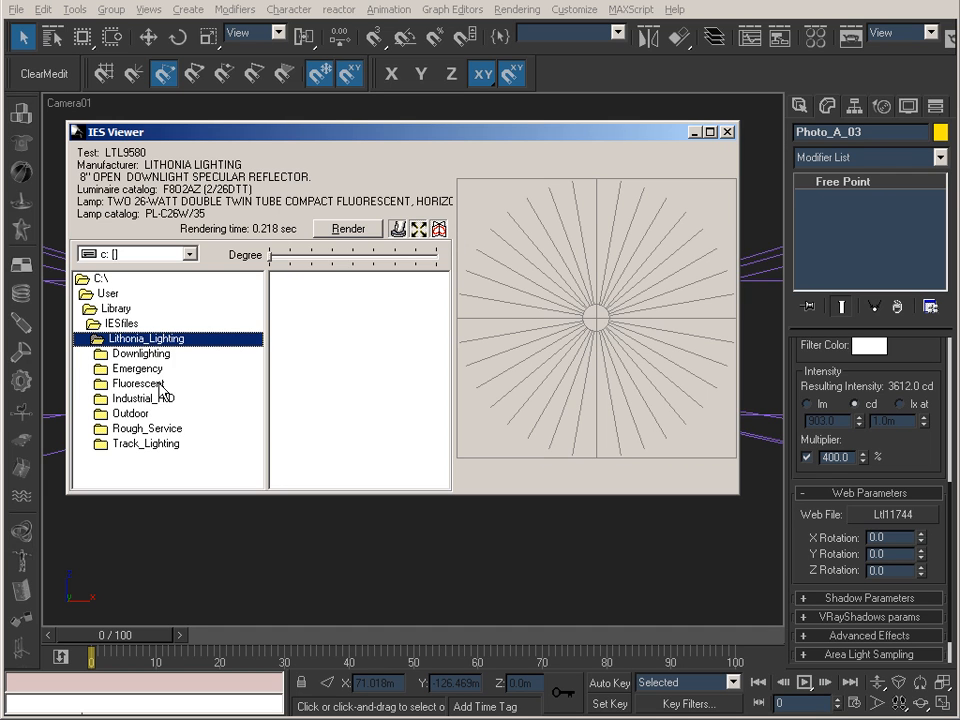
pyautogui.doubleClick(138, 383)
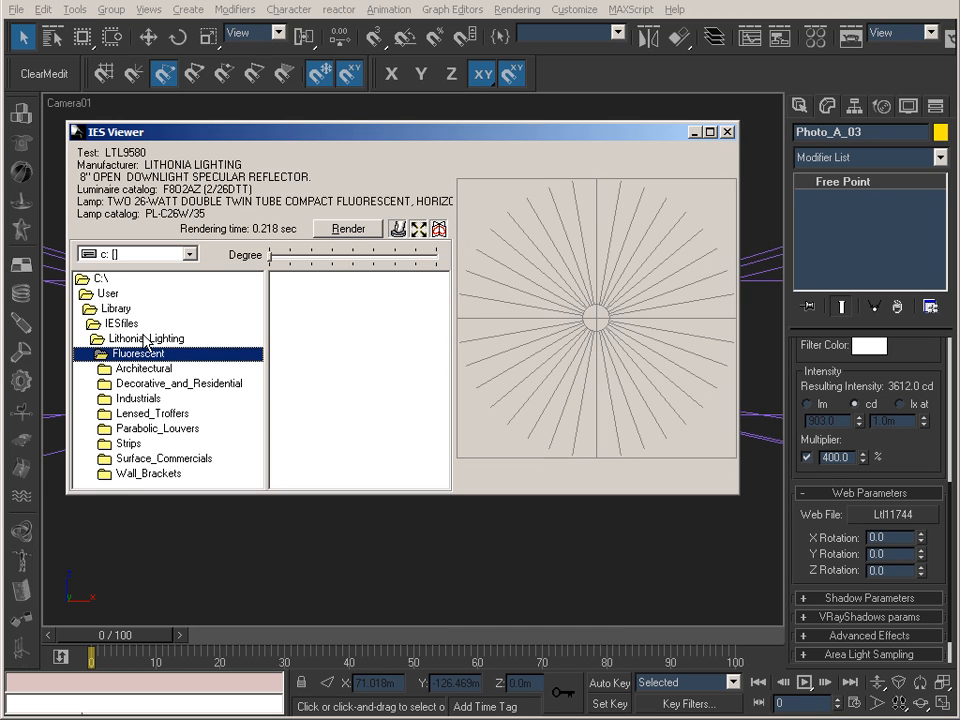
pyautogui.doubleClick(146, 338)
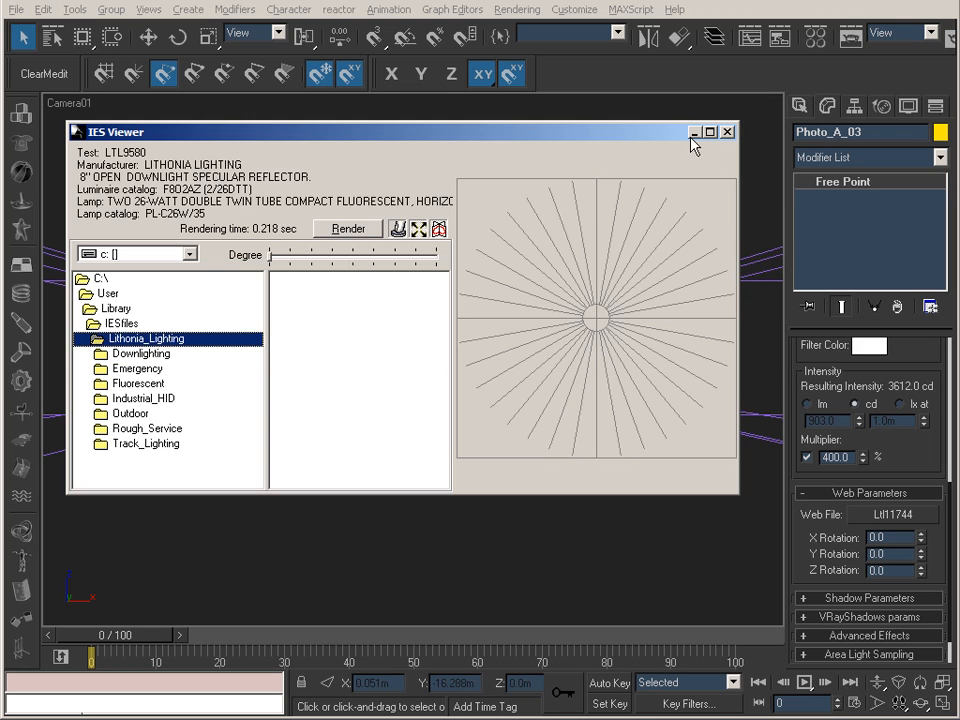
pyautogui.click(728, 131)
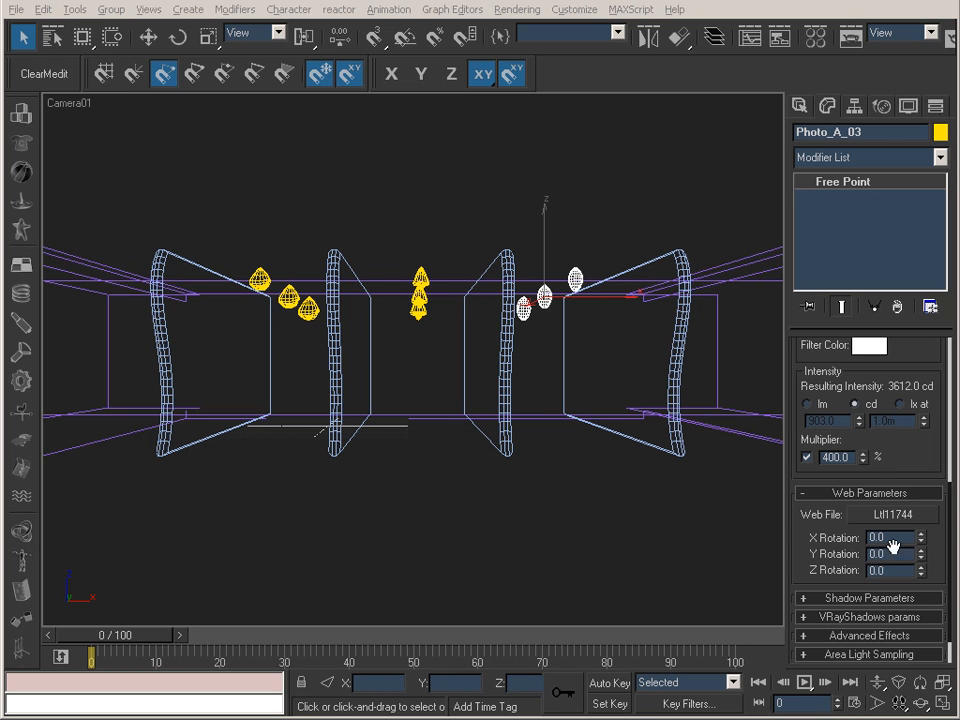
# Turn off shadows for the Photo_A_03 and Photo_A_02 lights.
pyautogui.scroll(5, 808, 360)
pyautogui.scroll(-5, 819, 450)
pyautogui.scroll(4, 819, 450)
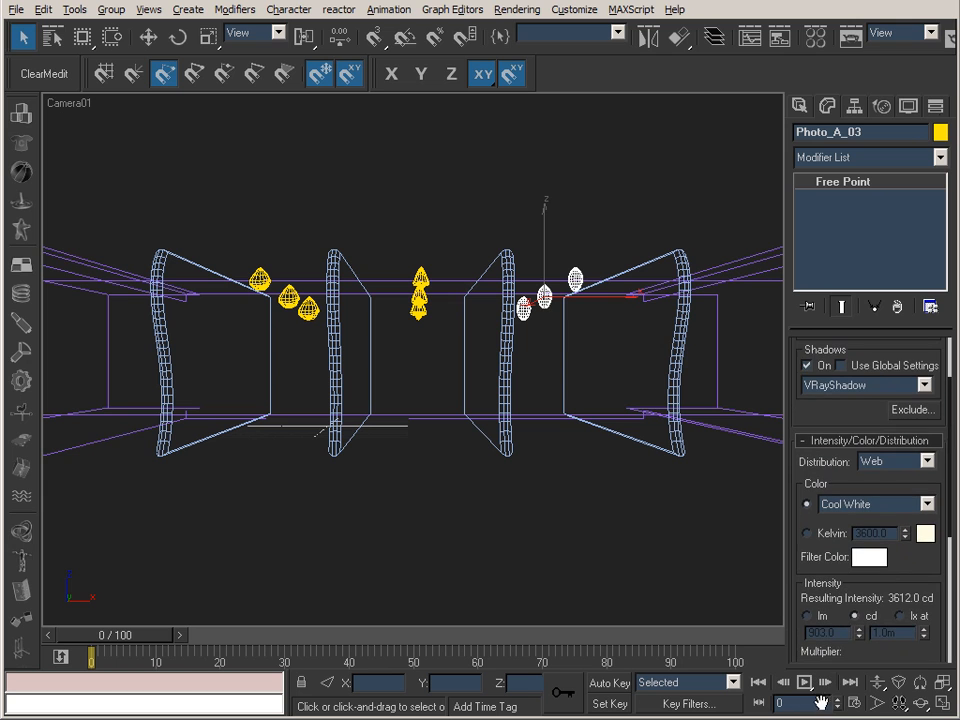
pyautogui.click(422, 295)
pyautogui.click(823, 369)
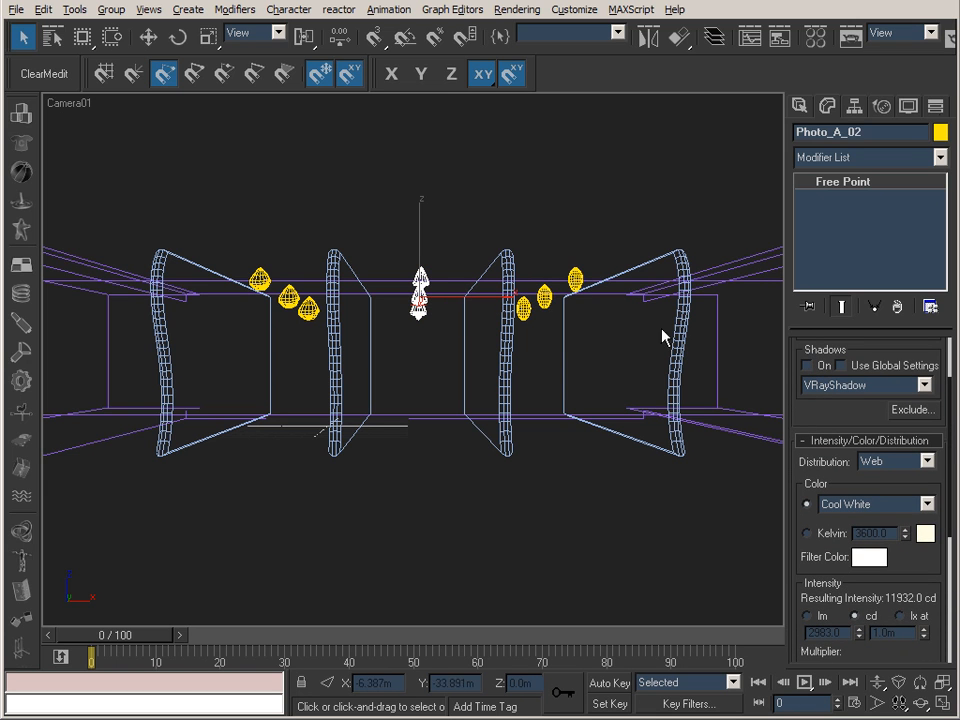
# Turn shadows back on for Photo_A_03 and Photo_A_02, and switch off all three Photo_A lights.
pyautogui.click(575, 279)
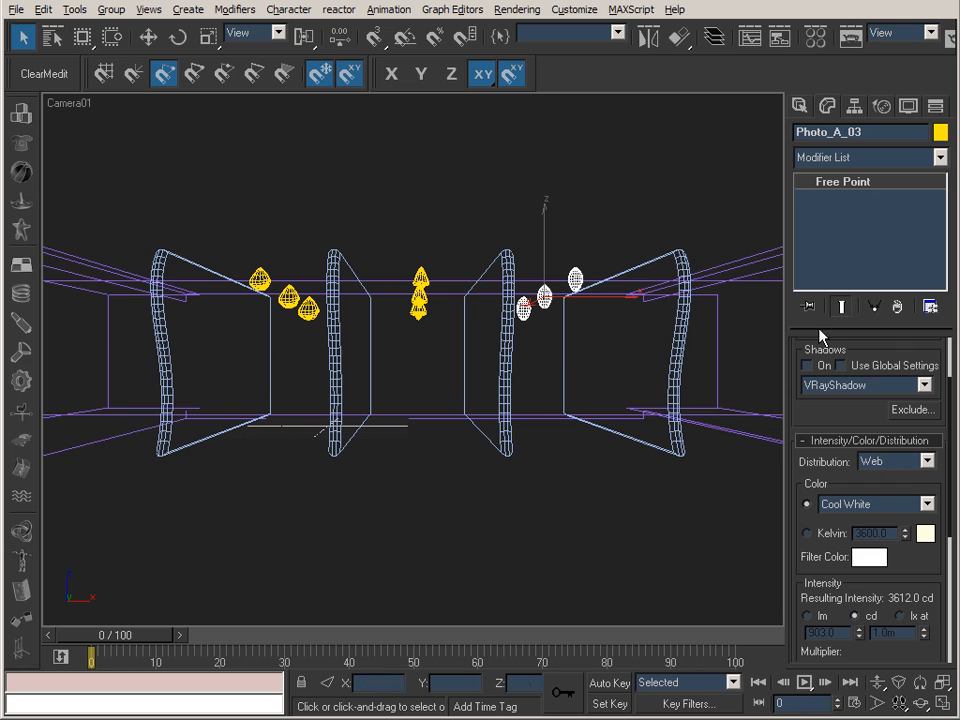
pyautogui.click(809, 366)
pyautogui.scroll(2, 835, 643)
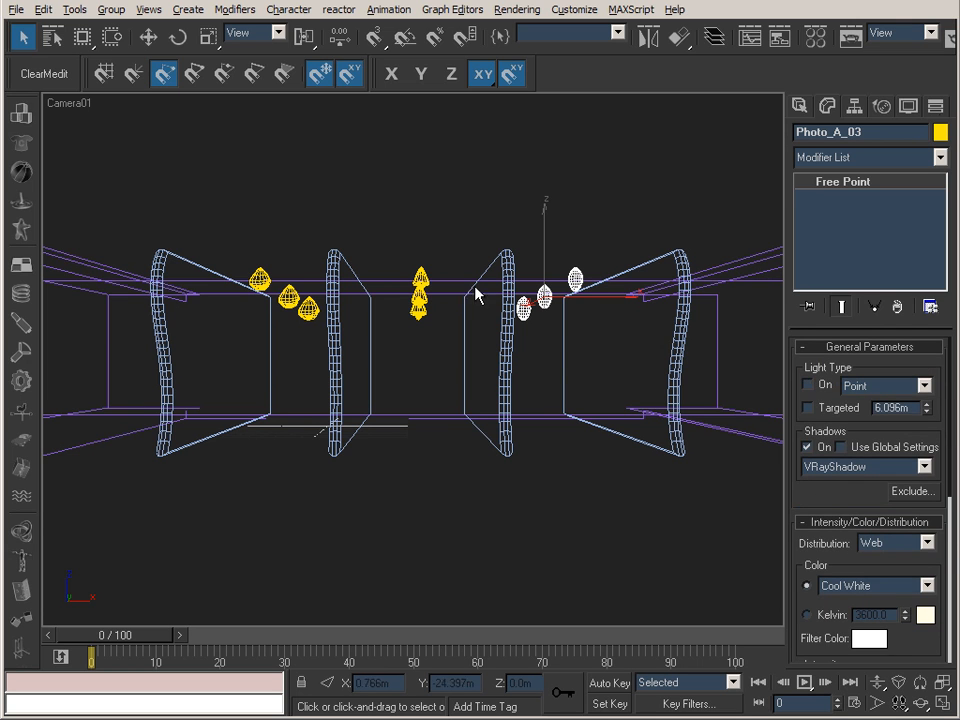
pyautogui.click(420, 292)
pyautogui.click(809, 450)
pyautogui.click(820, 384)
pyautogui.click(298, 306)
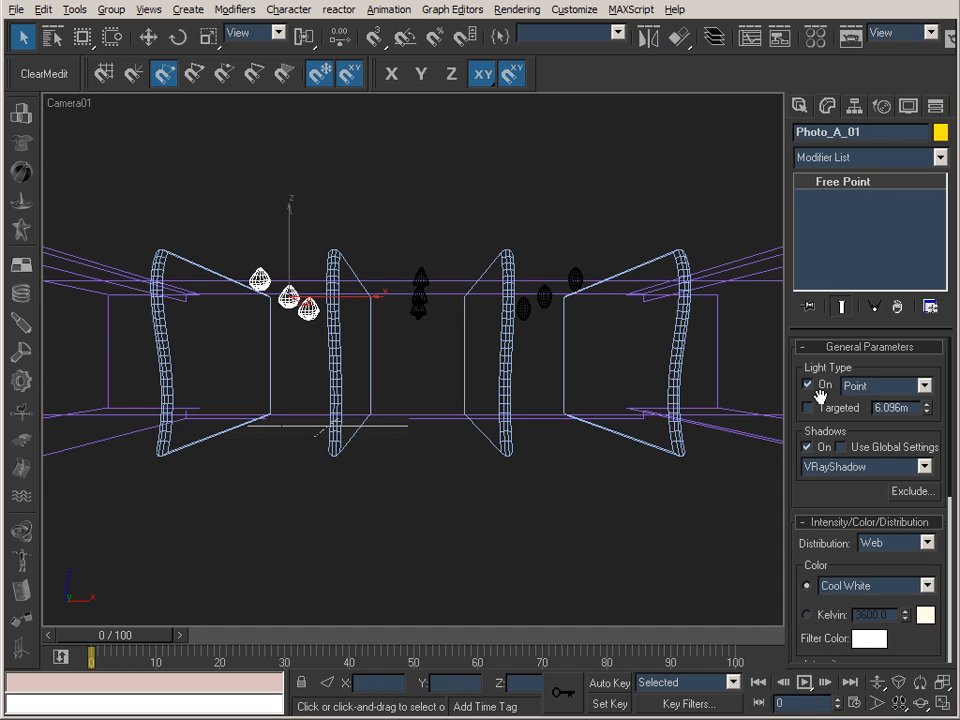
pyautogui.click(809, 384)
# Select all three Photo_A light groups together and remove them from the view.
pyautogui.keyDown('ctrl'); pyautogui.click(421, 305); pyautogui.keyUp('ctrl')
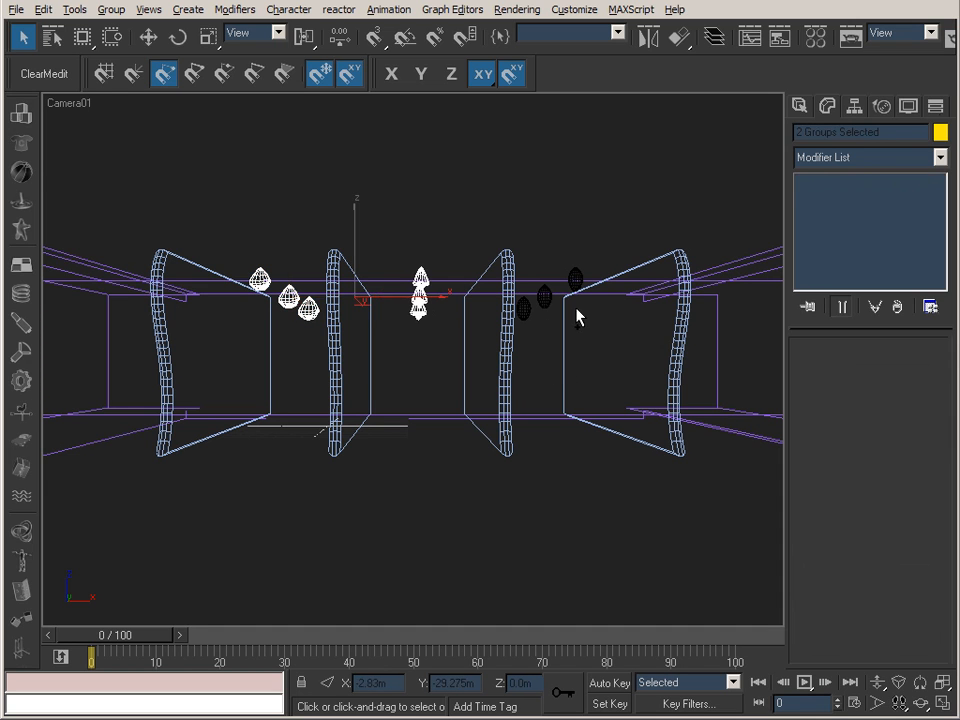
pyautogui.keyDown('ctrl'); pyautogui.click(550, 307); pyautogui.keyUp('ctrl')
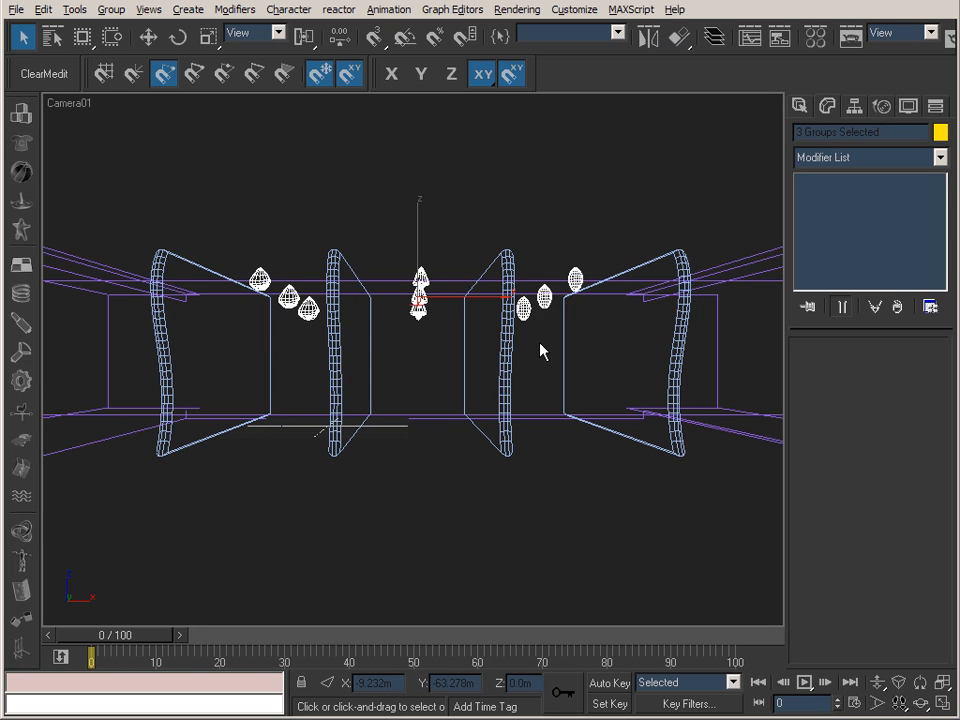
pyautogui.press('Delete')
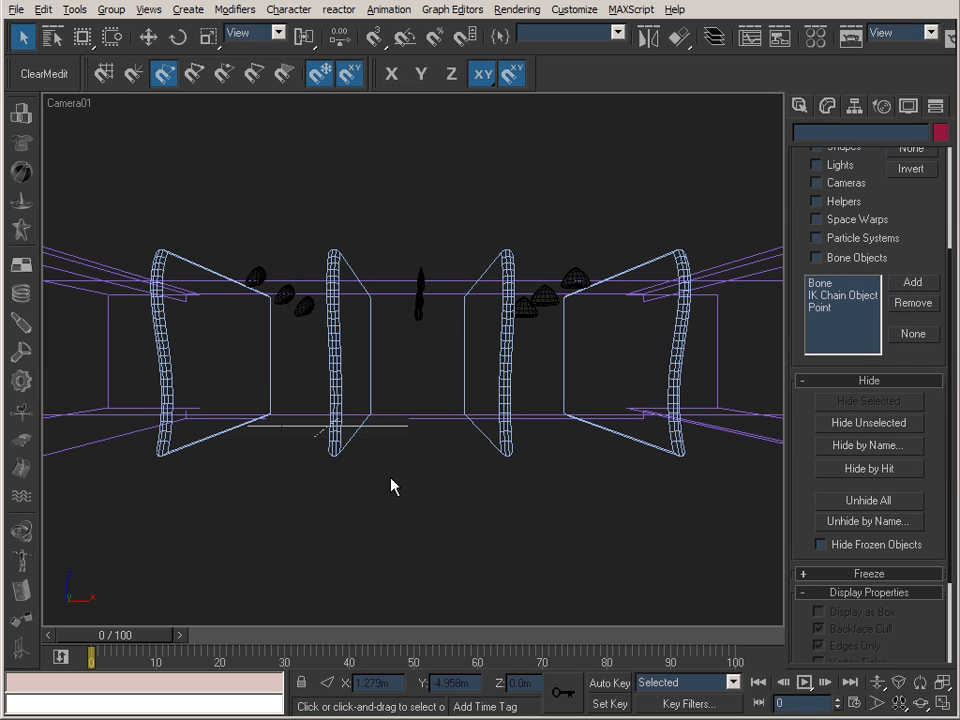
# Unhide the Photo_B lights and switch on Photo_B_01, Photo_B_02 and Photo_B_03.
pyautogui.click(257, 274)
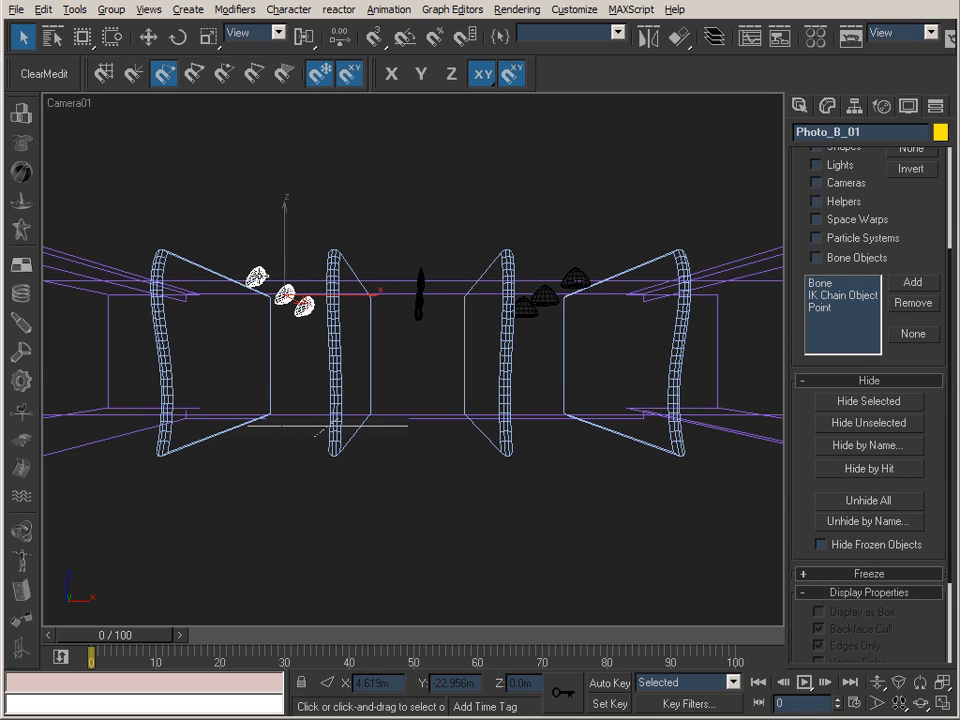
pyautogui.click(823, 109)
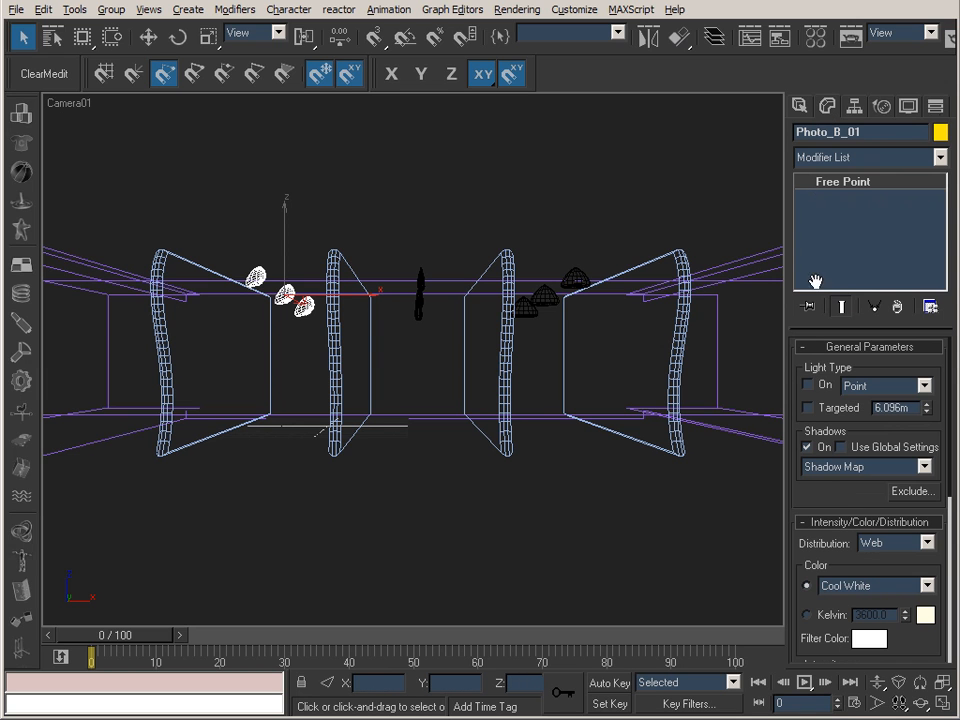
pyautogui.click(416, 302)
pyautogui.click(807, 385)
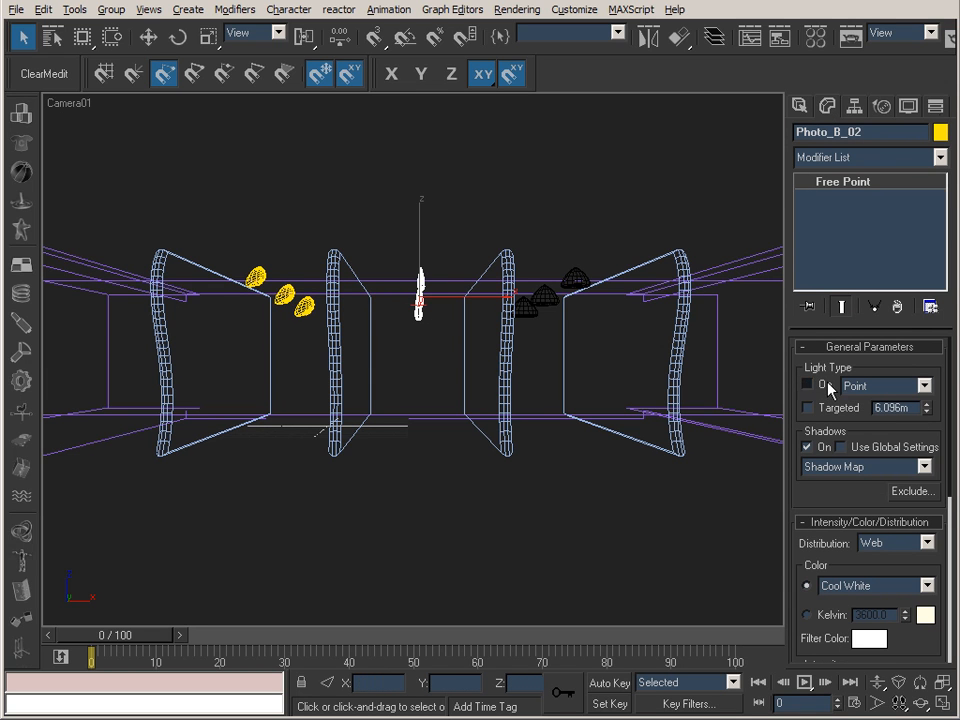
pyautogui.click(598, 290)
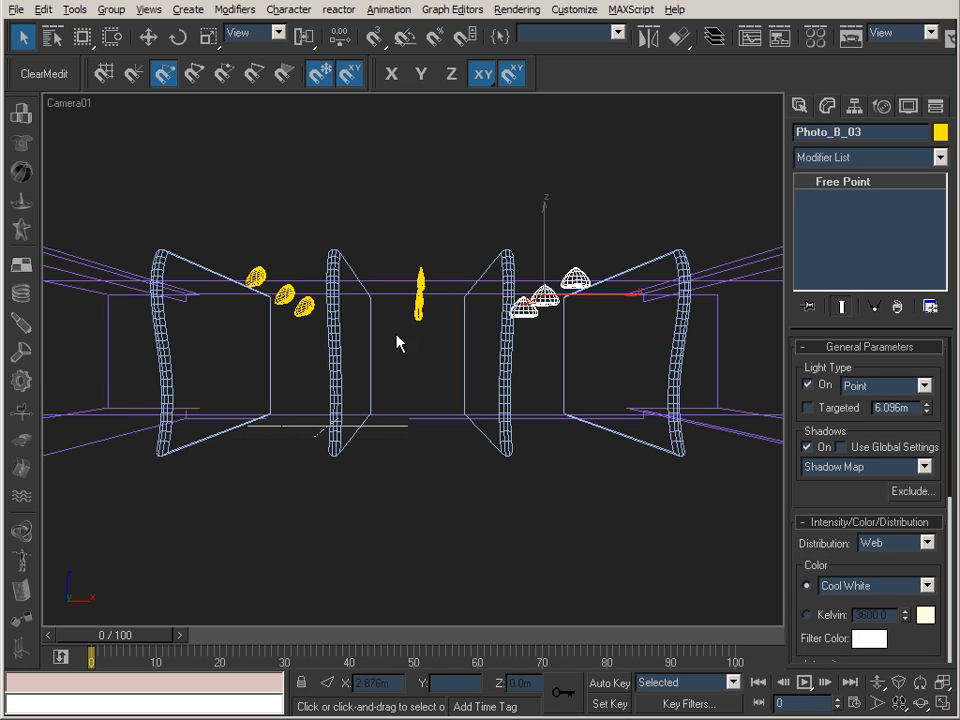
# Test the web Z rotation of Photo_B_01 at -1.0 and return it to 180.0.
pyautogui.click(284, 294)
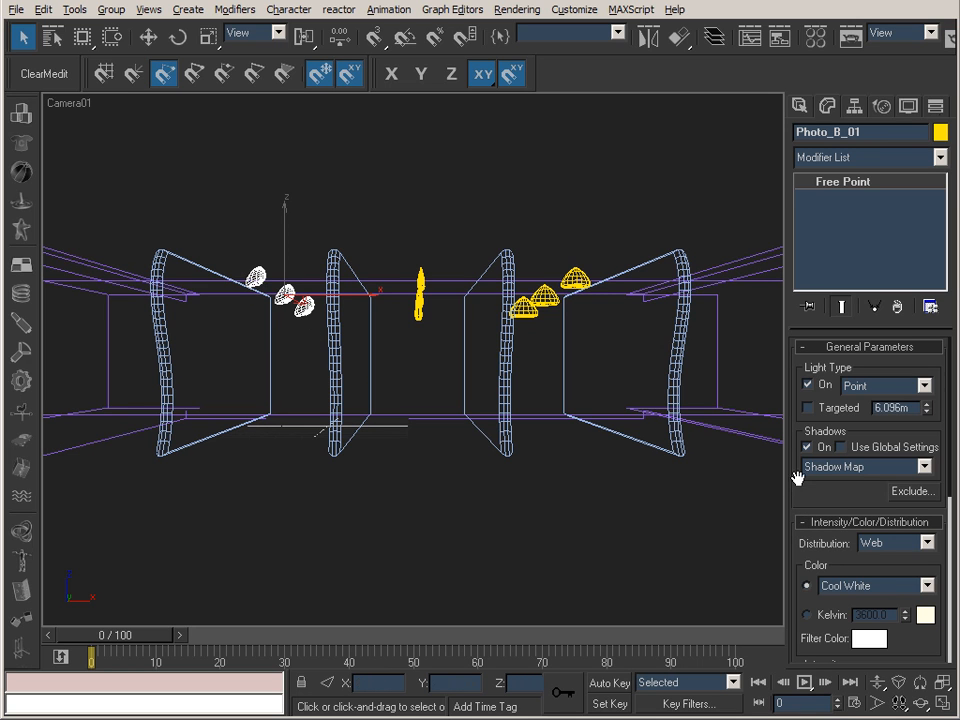
pyautogui.moveTo(806, 490); pyautogui.dragTo(797, 349)
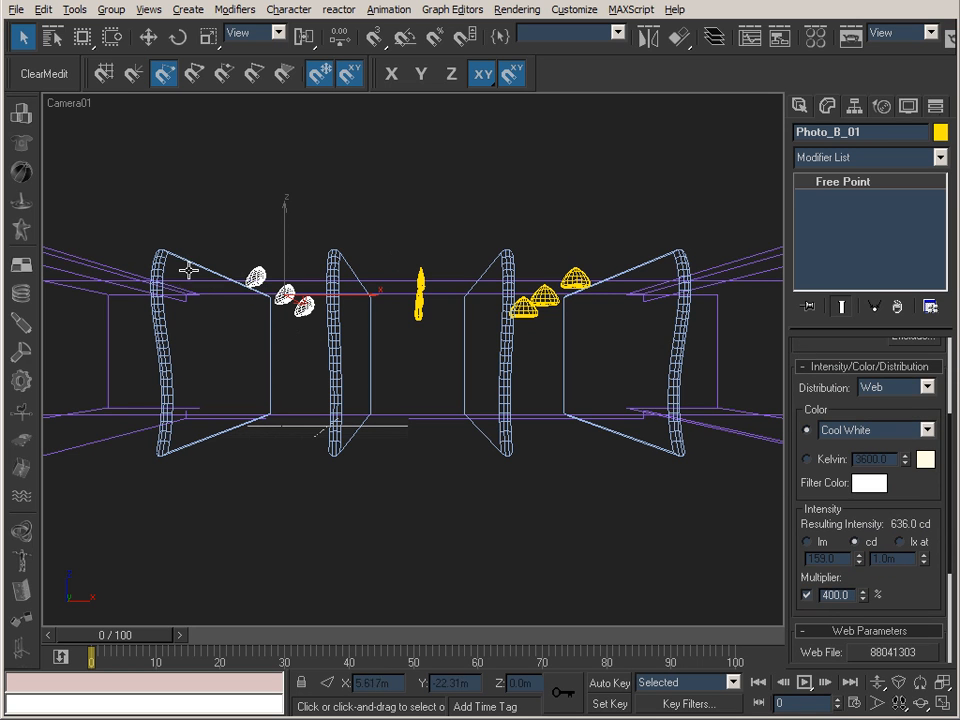
pyautogui.moveTo(795, 527); pyautogui.dragTo(840, 363)
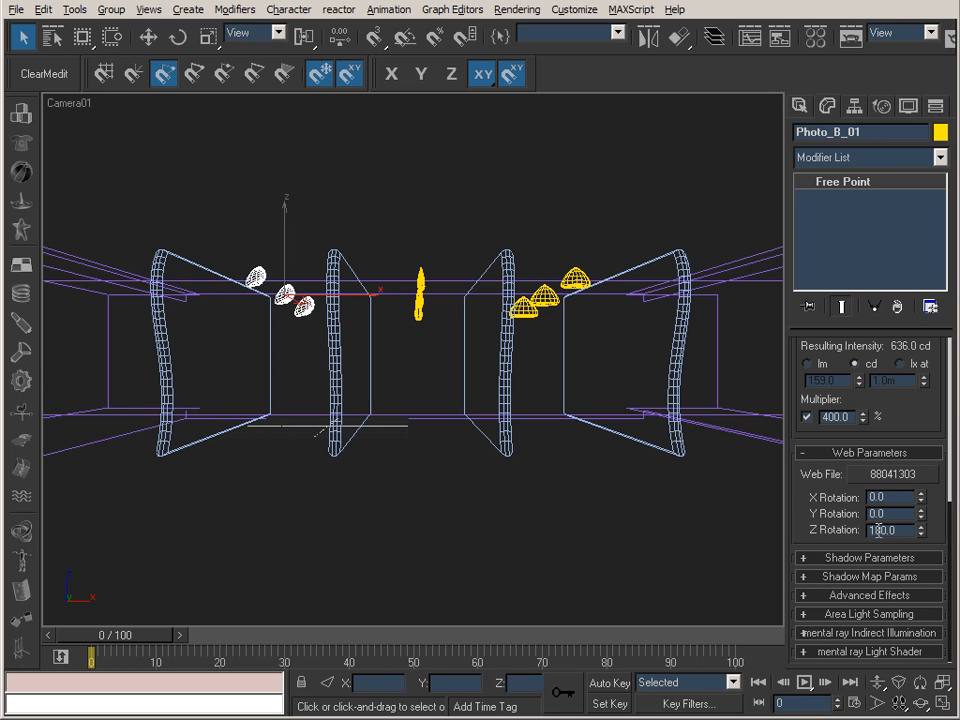
pyautogui.moveTo(924, 537)
pyautogui.mouseDown()
pyautogui.moveTo(928, 690)
pyautogui.moveTo(924, 419)
pyautogui.moveTo(924, 569)
pyautogui.moveTo(924, 520)
pyautogui.moveTo(924, 535)
pyautogui.mouseUp()
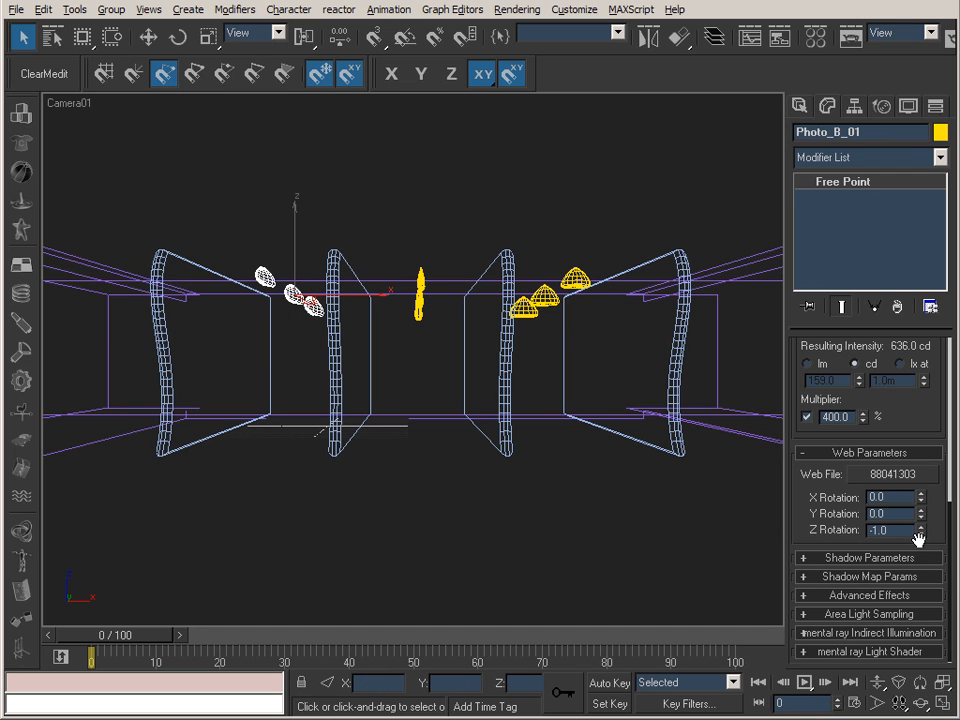
pyautogui.moveTo(922, 529); pyautogui.dragTo(923, 277)
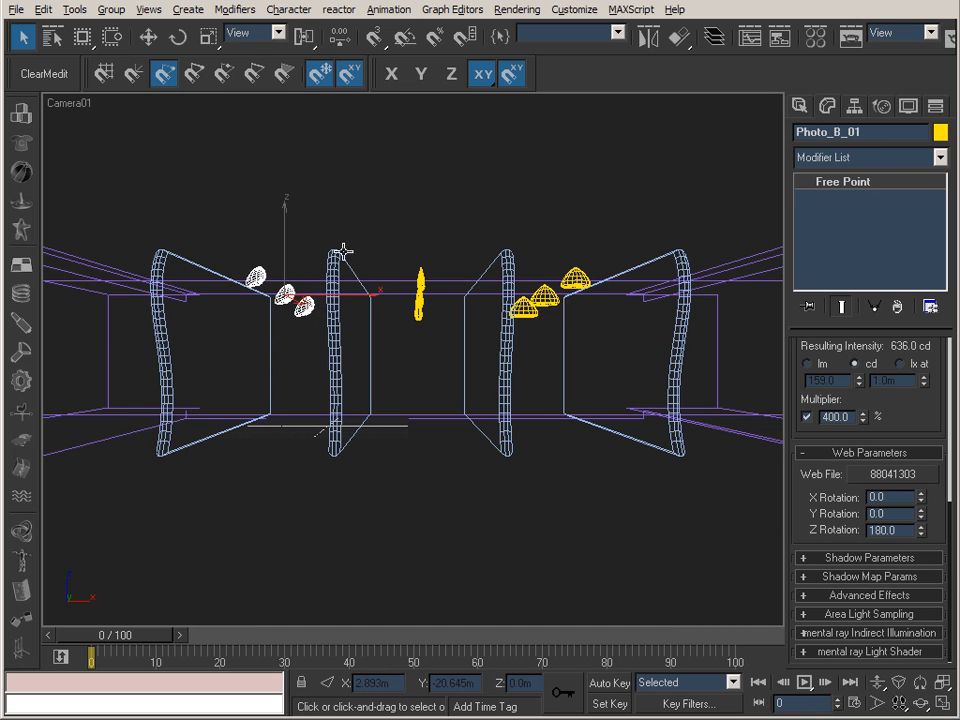
# Compare the intensity and web parameters of the Photo_B_02, Photo_B_03 and Photo_B_01 lights.
pyautogui.click(421, 303)
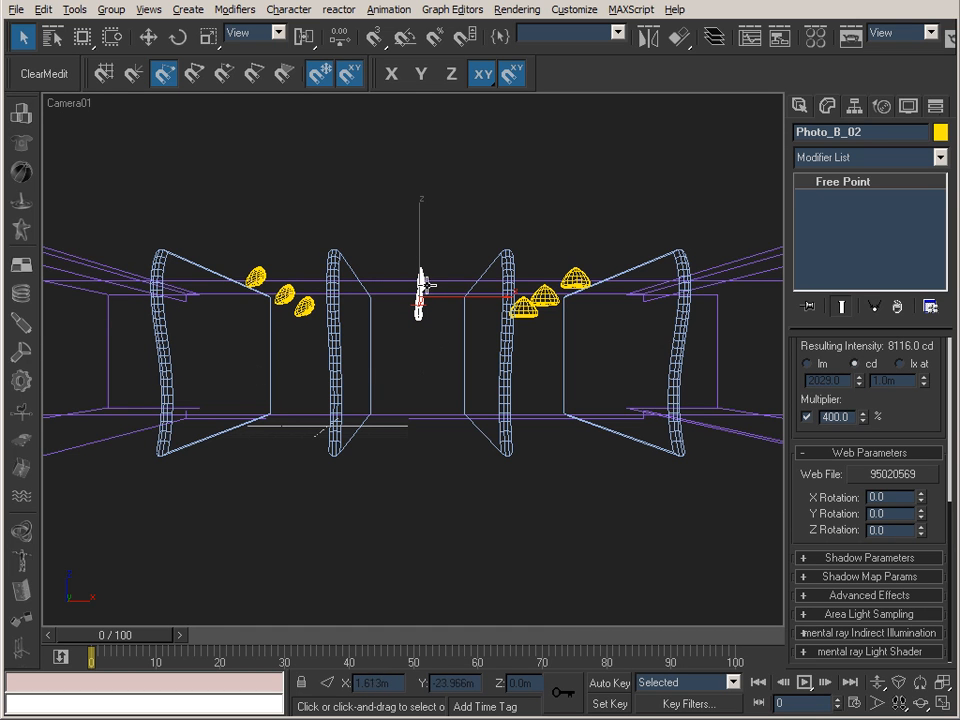
pyautogui.click(577, 281)
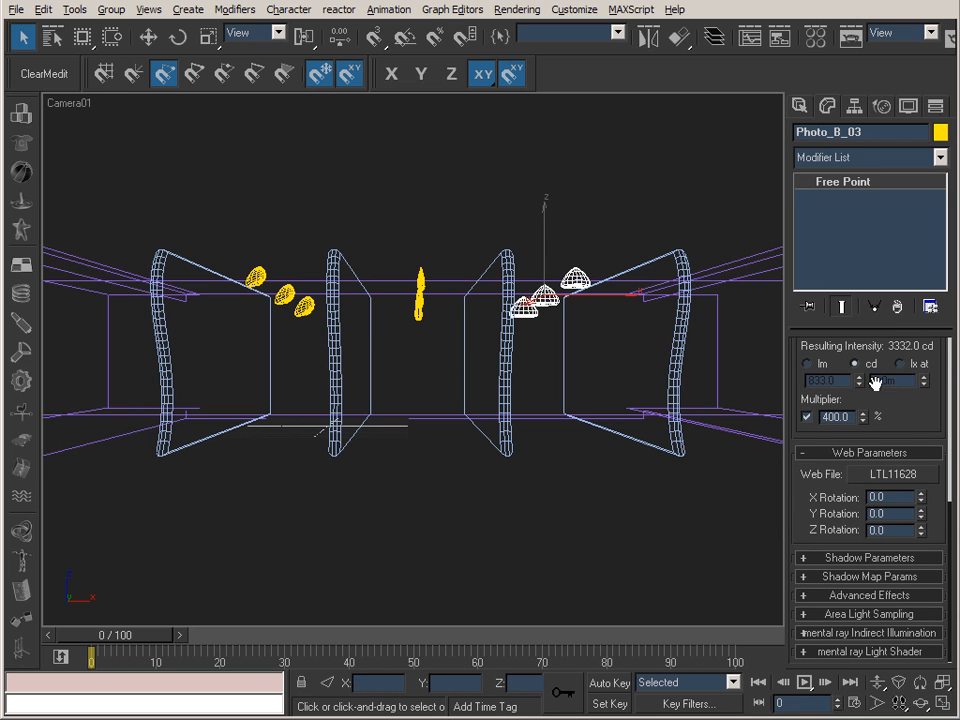
pyautogui.scroll(2, 921, 461)
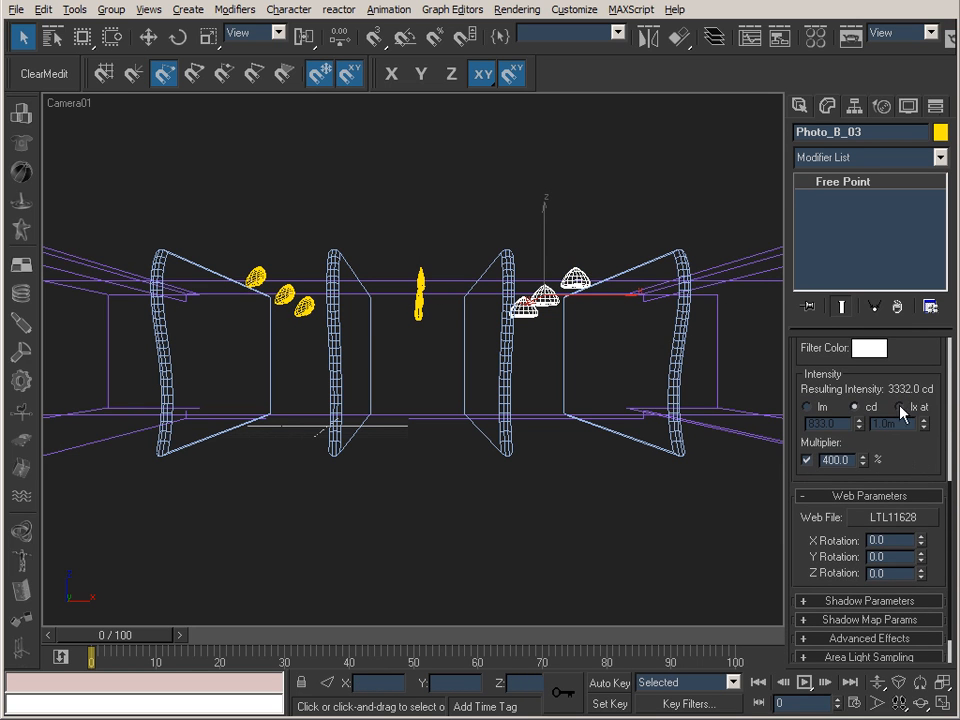
pyautogui.click(420, 318)
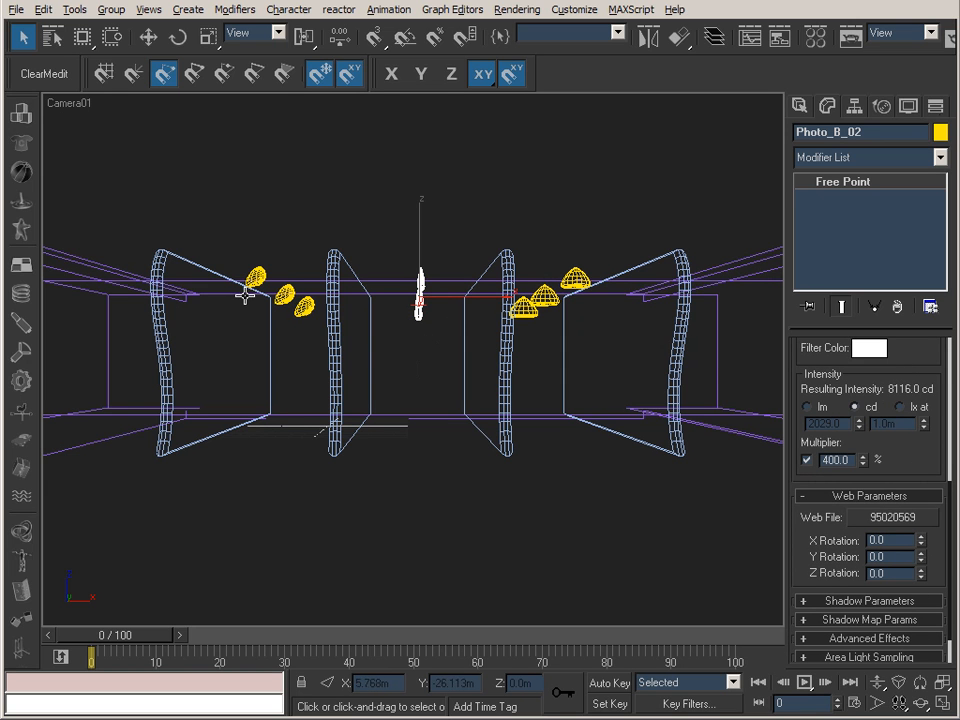
pyautogui.click(285, 294)
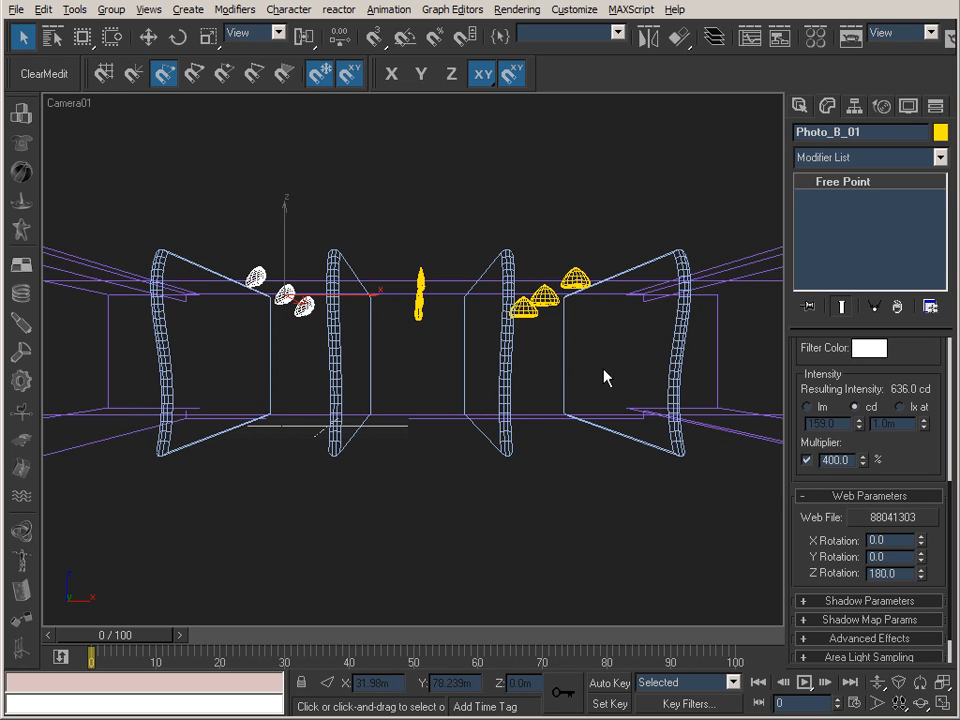
# Switch to IrfanView and review the Photo B renders without and with GI, 65_Spot_PhotoB_NGI_020000.tif and 70_Spot_PhotoB_GI_020000.tif, then minimize it.
pyautogui.hotkey('alt', 'Tab')
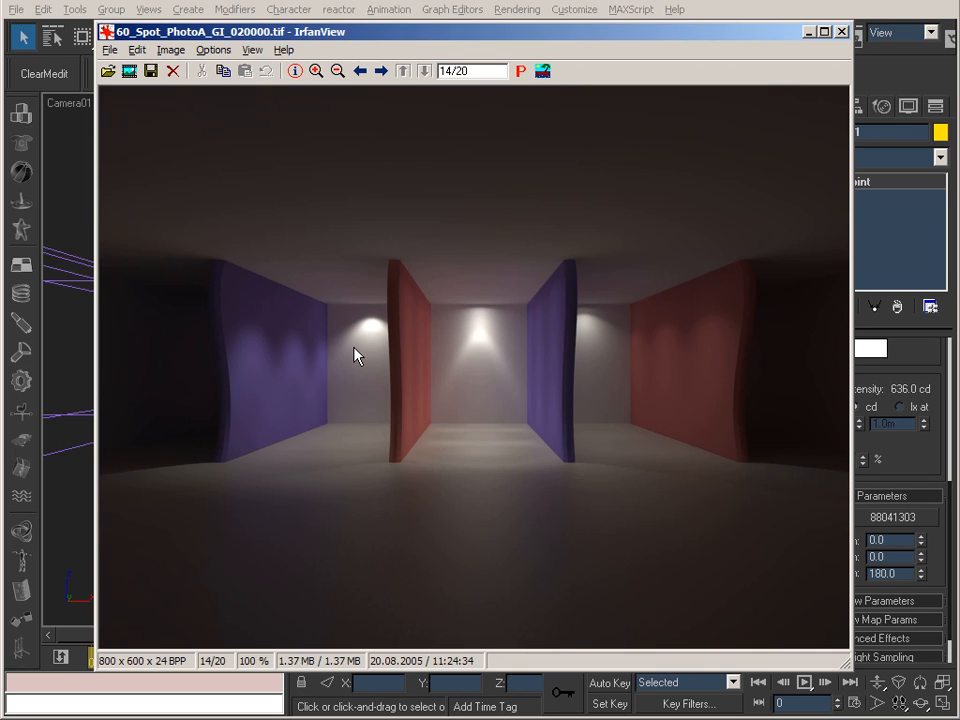
pyautogui.press('space')
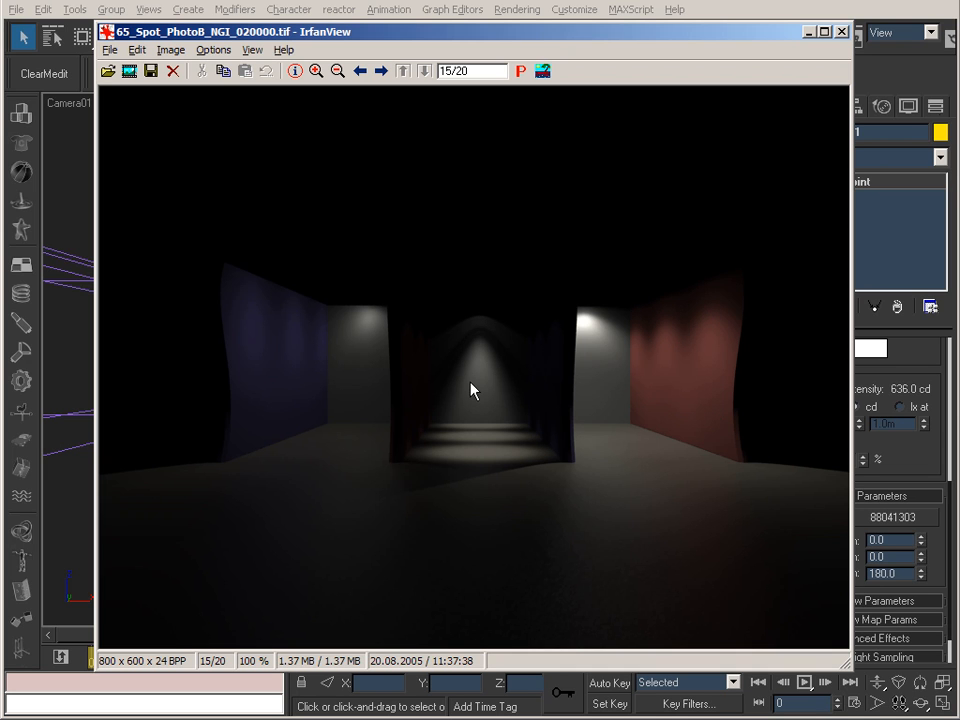
pyautogui.press('space')
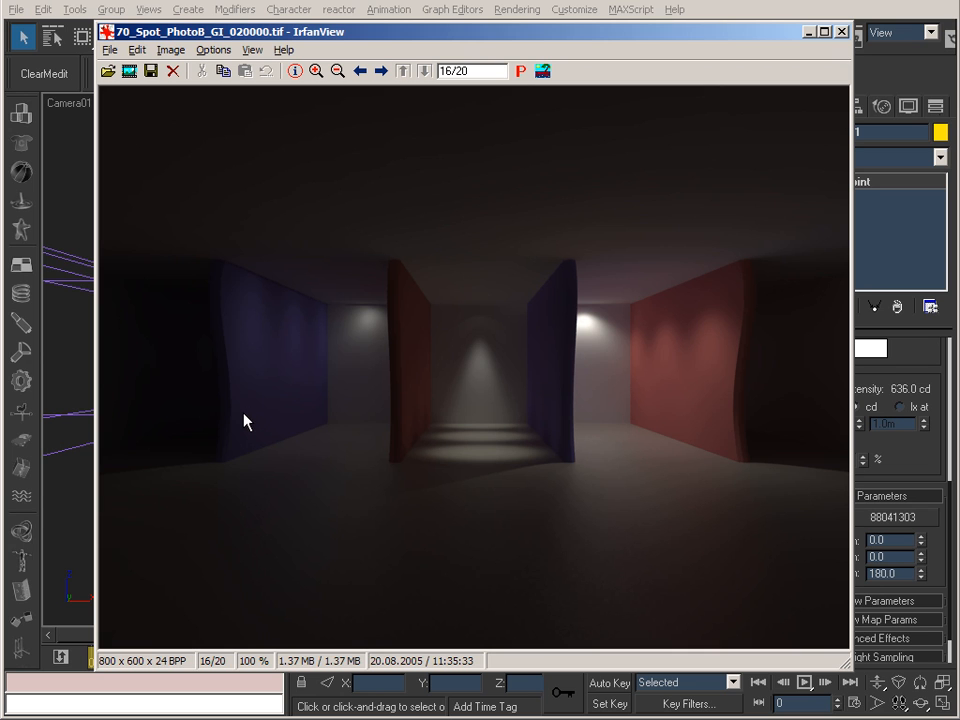
pyautogui.click(808, 32)
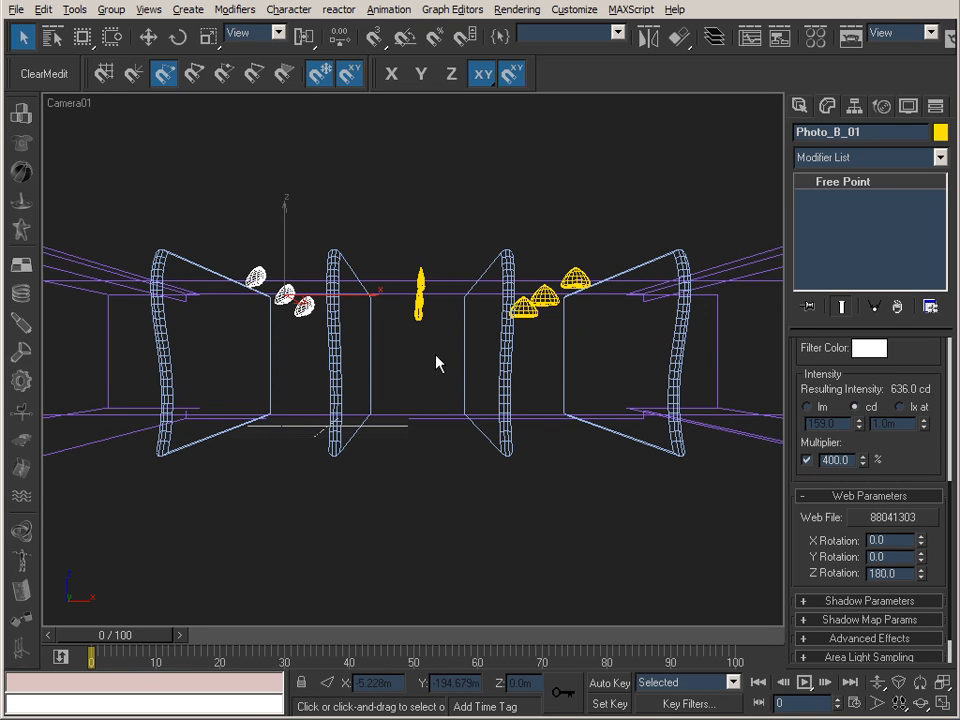
pyautogui.keyDown('ctrl'); pyautogui.click(420, 298); pyautogui.keyUp('ctrl')
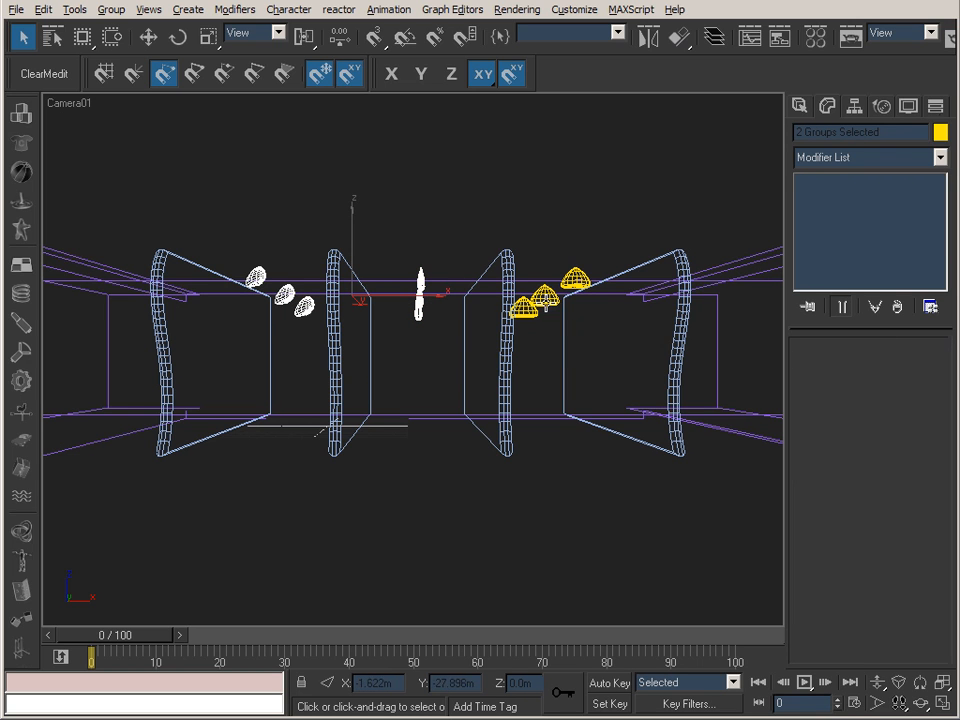
pyautogui.keyDown('ctrl'); pyautogui.click(545, 300); pyautogui.keyUp('ctrl')
pyautogui.click(908, 106)
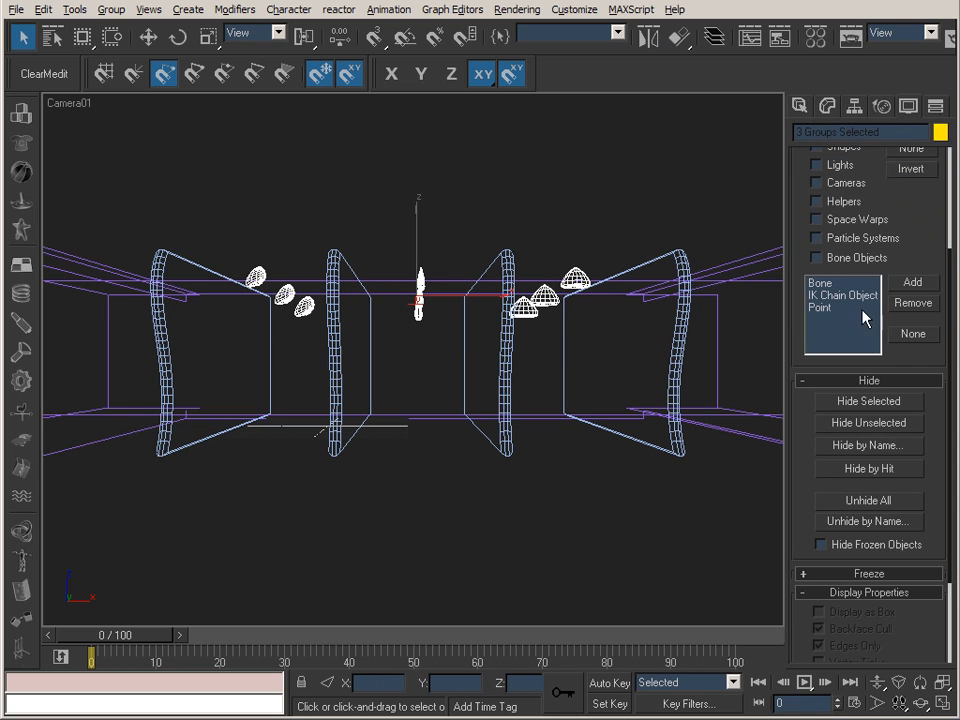
pyautogui.click(545, 300)
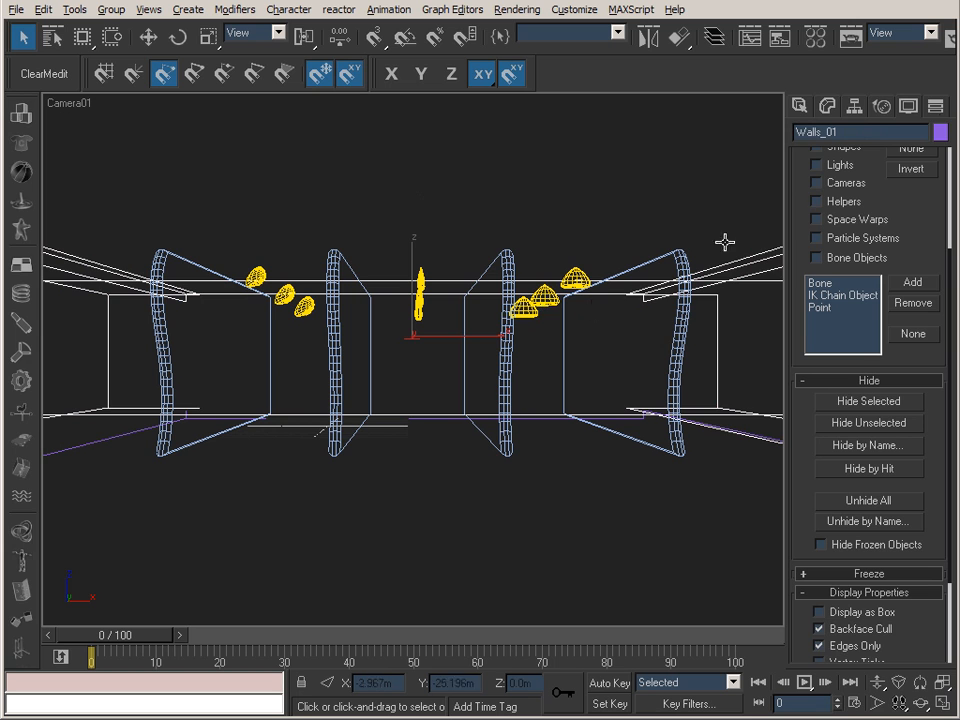
# Switch off the Photo_B_03, Photo_B_02 and Photo_B_01 lights.
pyautogui.click(525, 305)
pyautogui.click(827, 106)
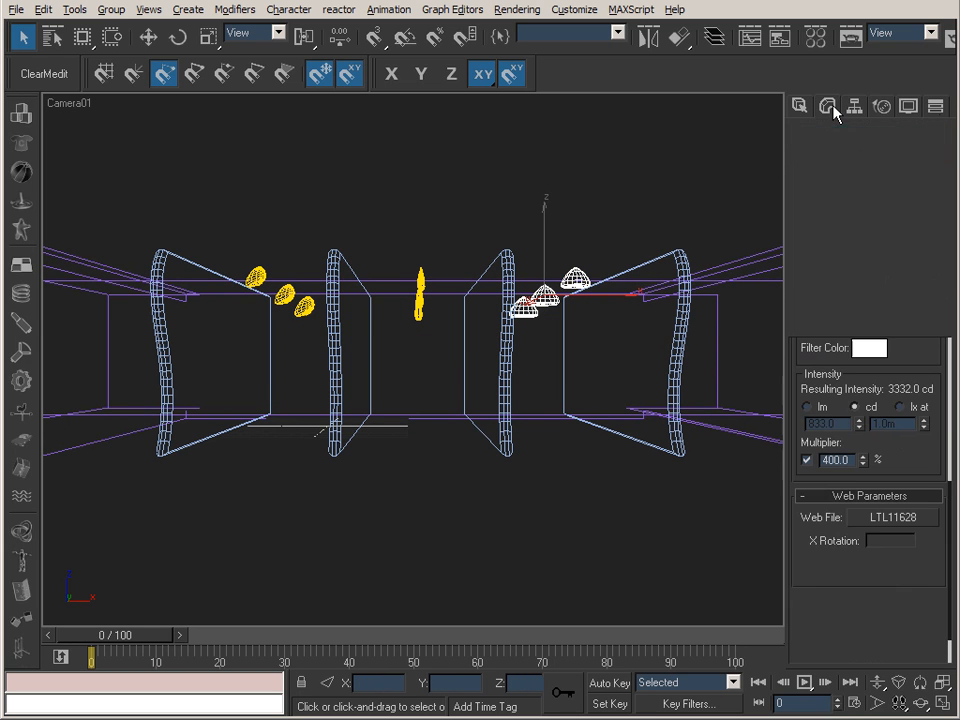
pyautogui.moveTo(808, 349); pyautogui.dragTo(831, 658)
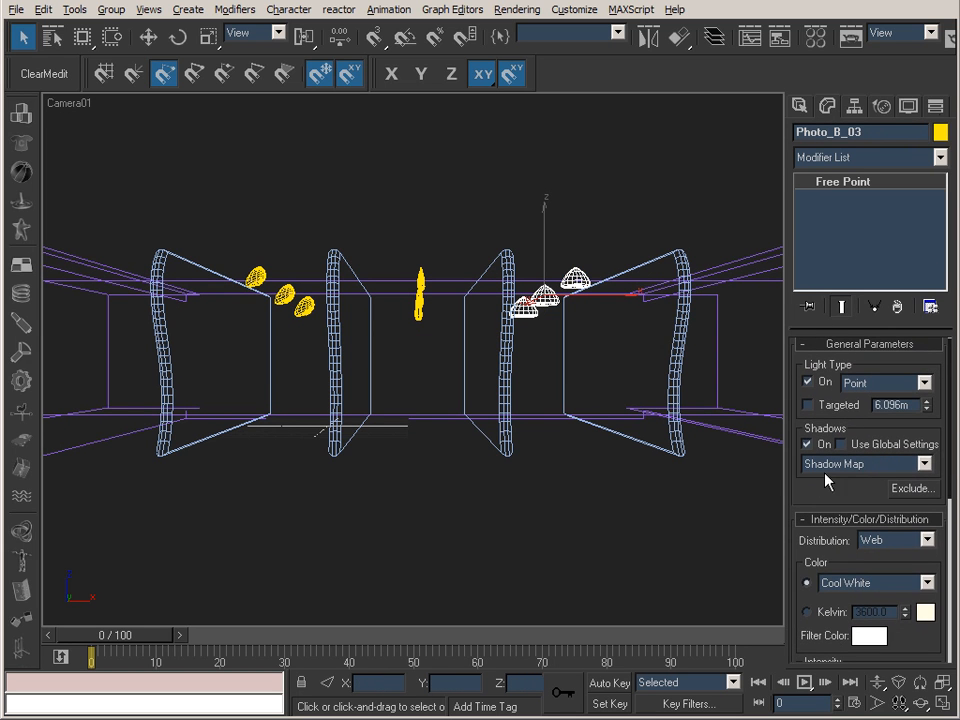
pyautogui.click(808, 381)
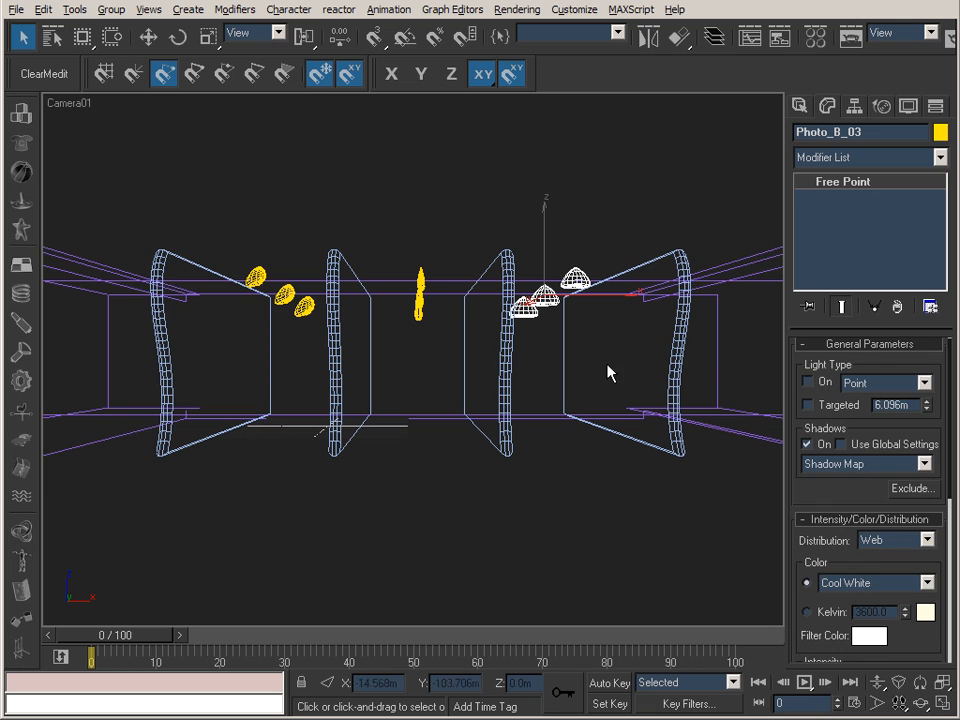
pyautogui.click(420, 297)
pyautogui.click(808, 381)
pyautogui.click(285, 300)
pyautogui.click(810, 382)
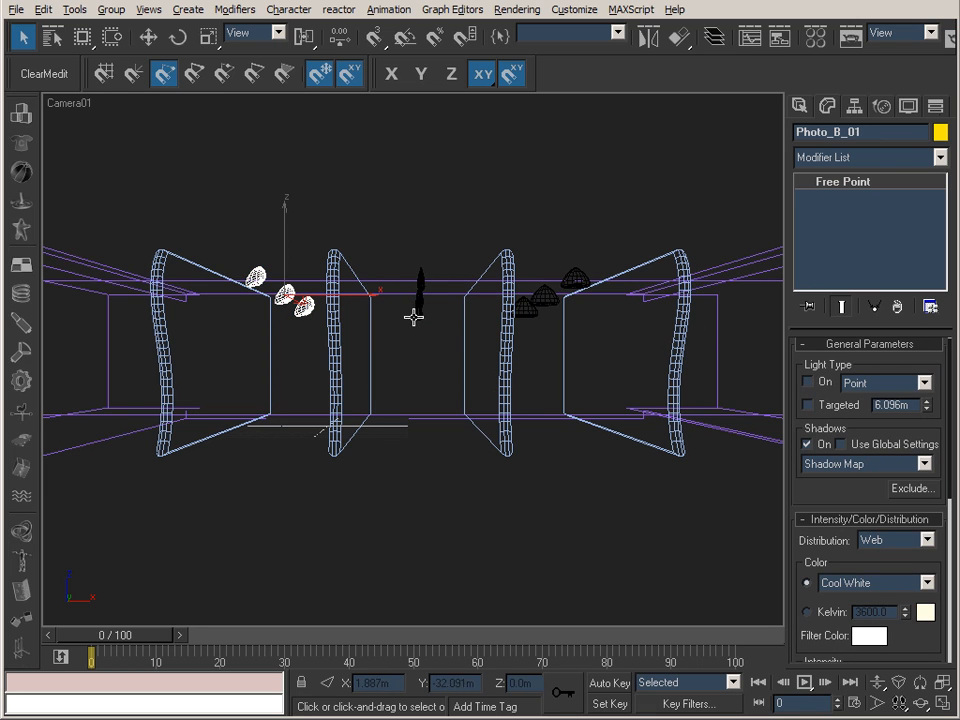
# Select all three Photo_B light groups together, hide them and bring the Photo_C lights into view.
pyautogui.keyDown('ctrl'); pyautogui.click(422, 310); pyautogui.keyUp('ctrl')
pyautogui.keyDown('ctrl'); pyautogui.click(553, 301); pyautogui.keyUp('ctrl')
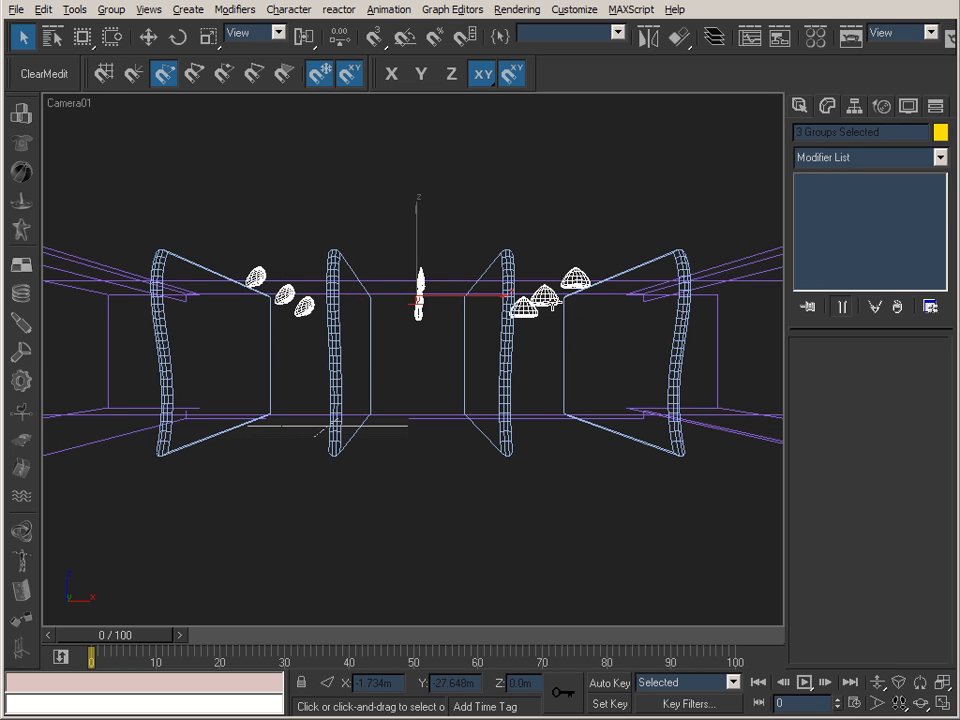
pyautogui.press('Delete')
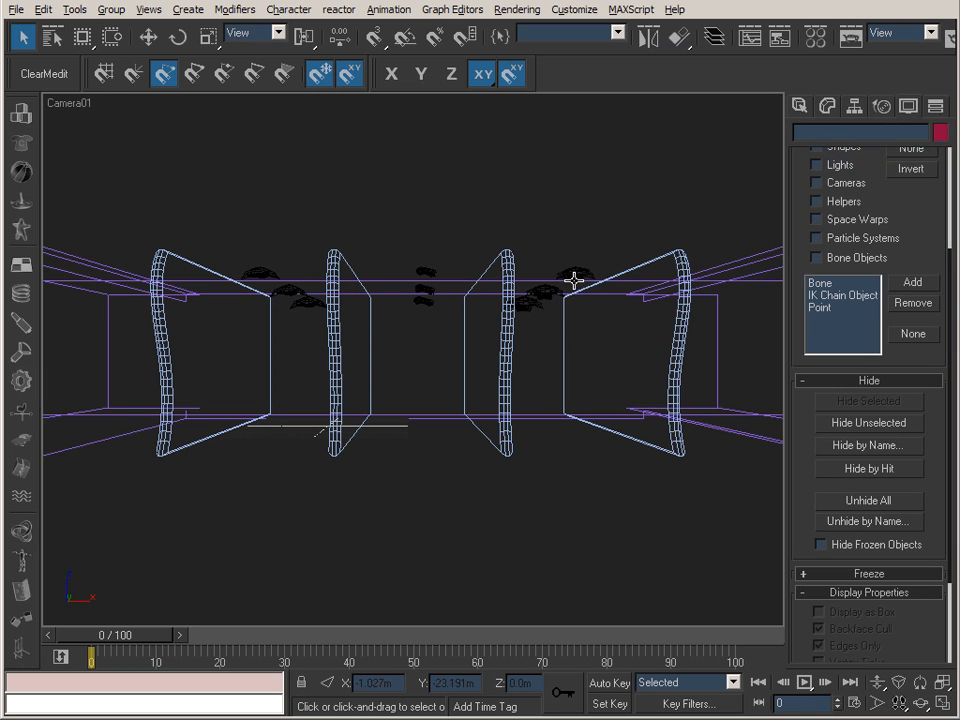
# Switch on all three Photo_C light groups one after another.
pyautogui.click(574, 281)
pyautogui.click(828, 106)
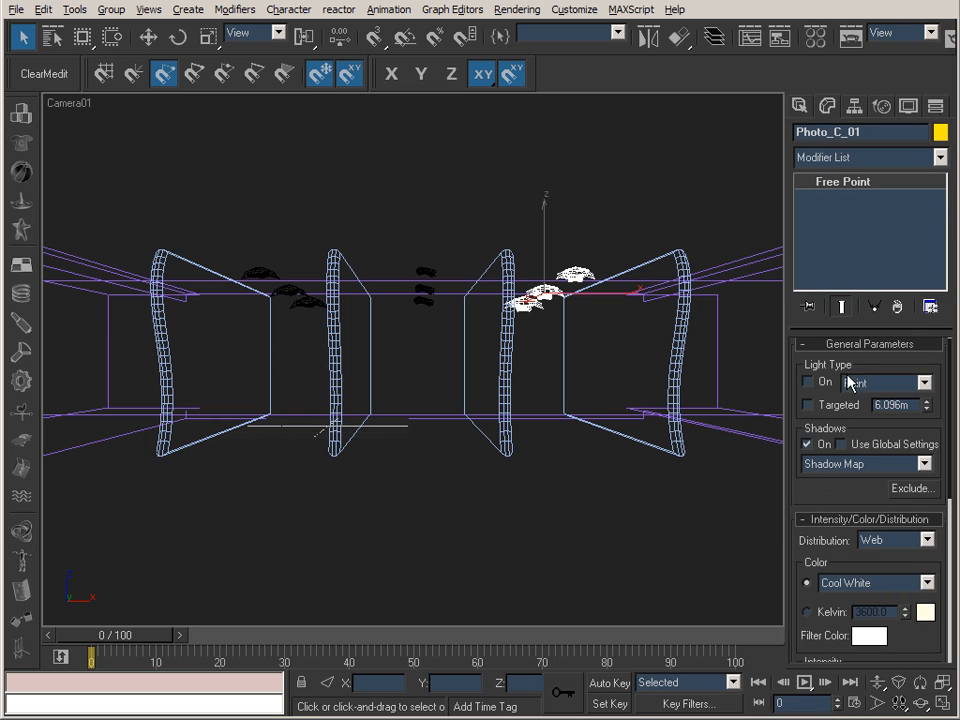
pyautogui.moveTo(802, 491); pyautogui.dragTo(804, 546)
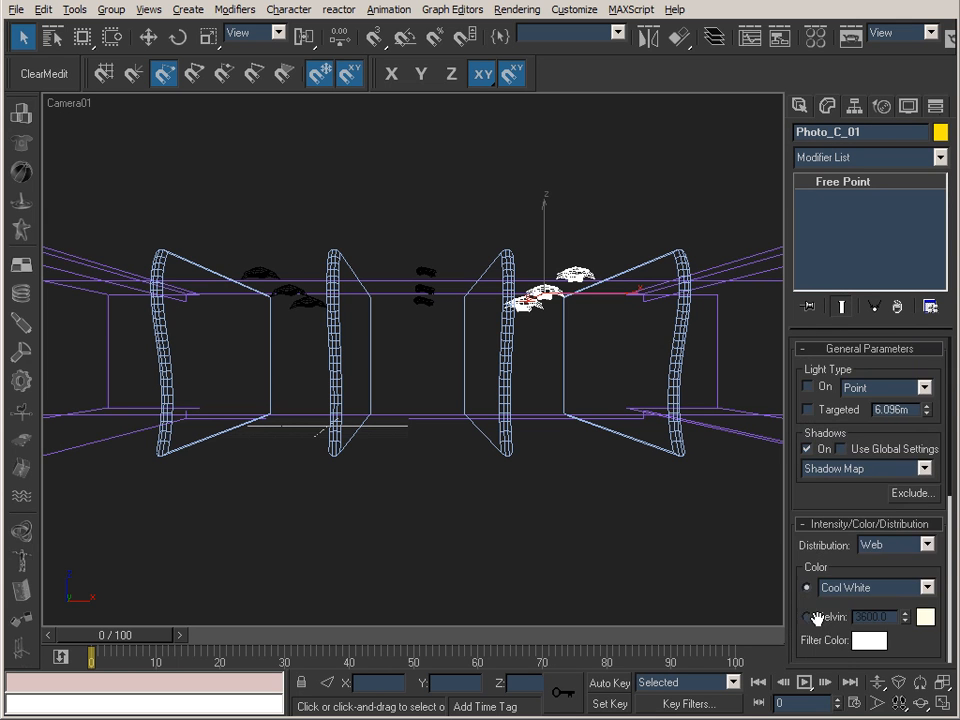
pyautogui.click(428, 290)
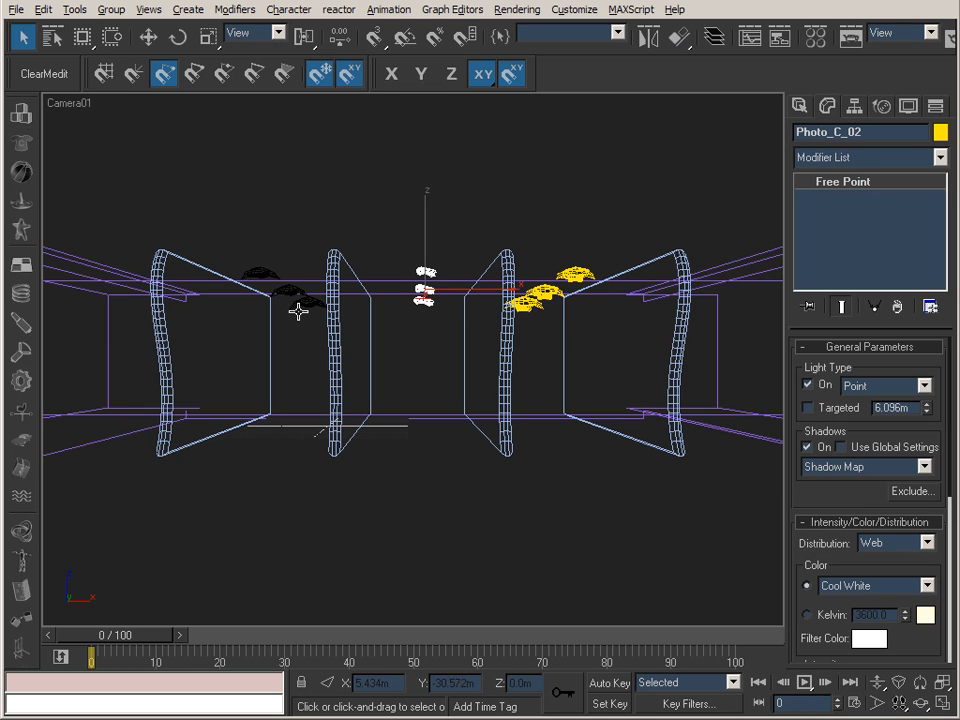
pyautogui.click(321, 332)
pyautogui.click(298, 295)
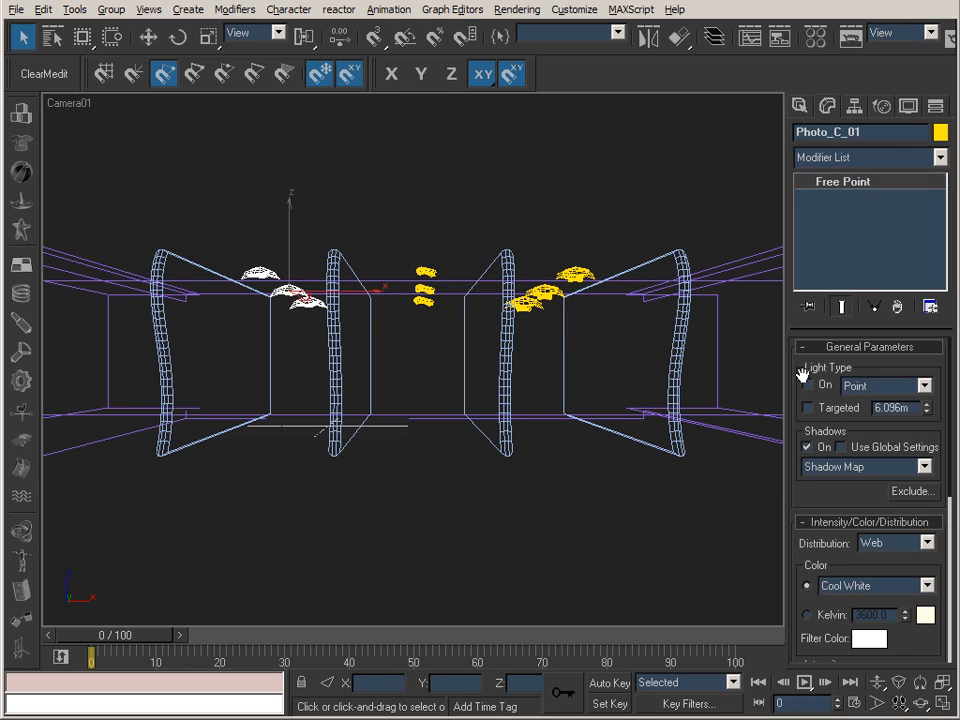
pyautogui.click(286, 250)
pyautogui.click(262, 276)
# Check the Photo_C_01 web parameters, switch to IES Viewer and select Ltl10089.ies in the Lithonia_Lighting Outdoor/Area/As folder.
pyautogui.moveTo(808, 493); pyautogui.dragTo(830, 191)
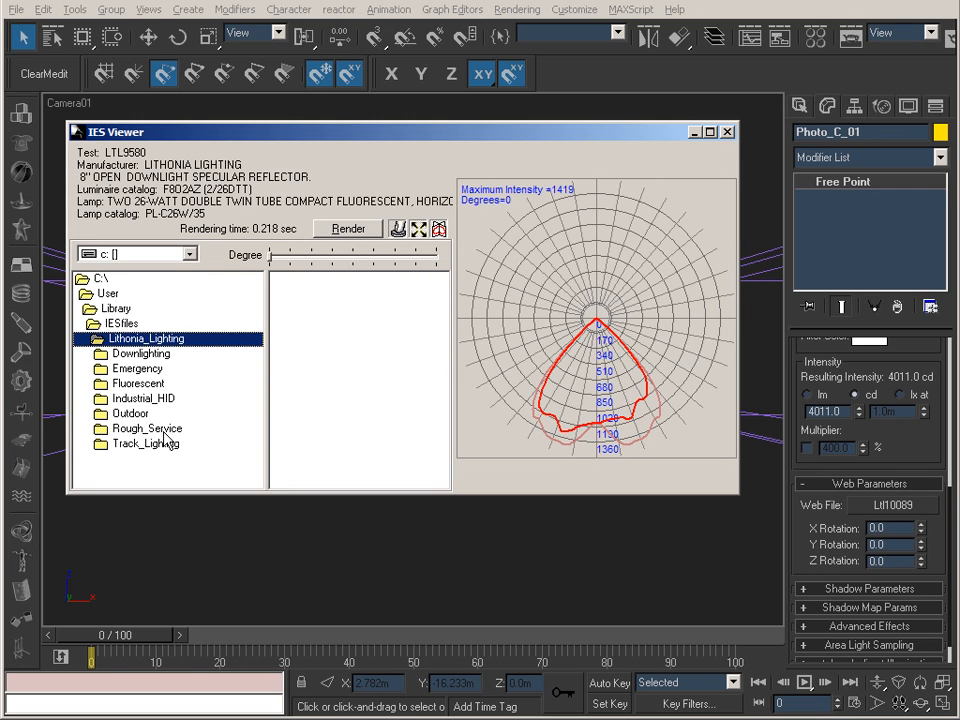
pyautogui.click(130, 414)
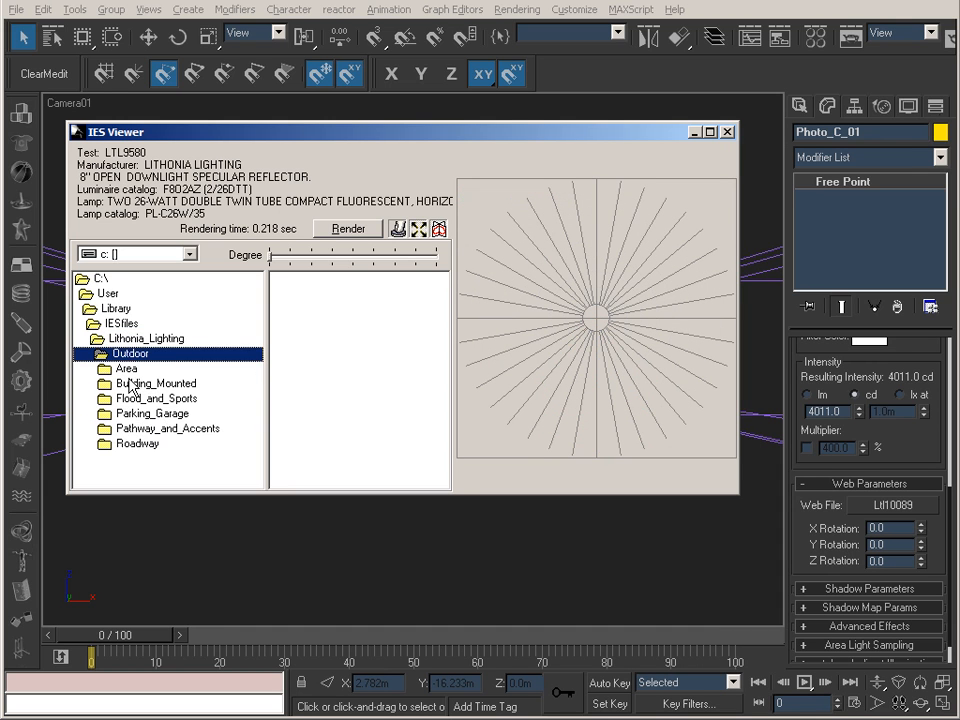
pyautogui.click(124, 370)
pyautogui.doubleClick(123, 376)
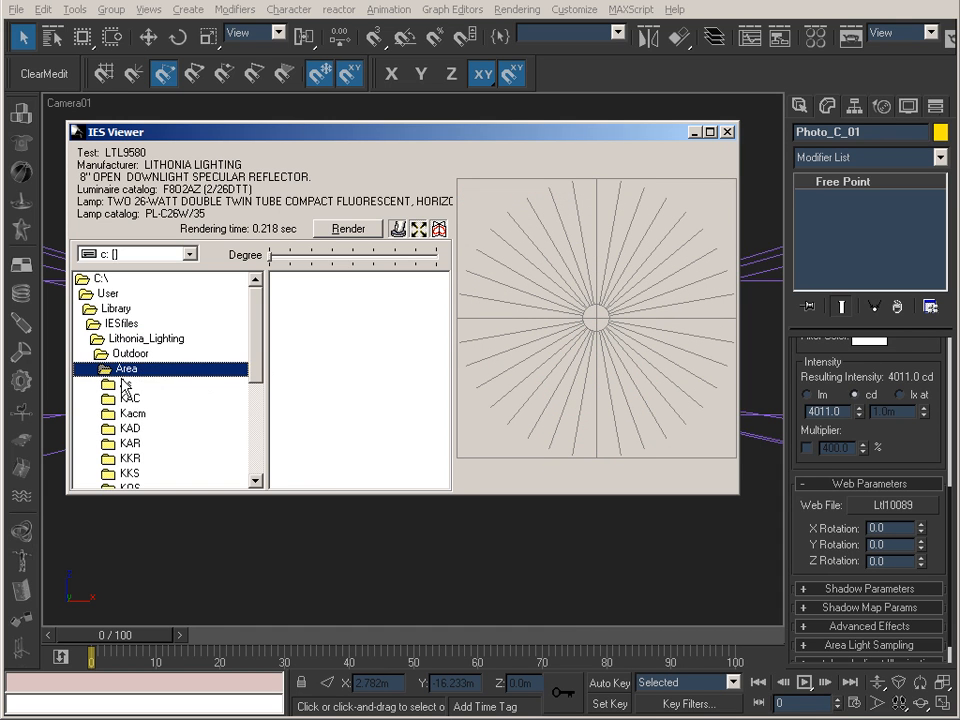
pyautogui.doubleClick(125, 383)
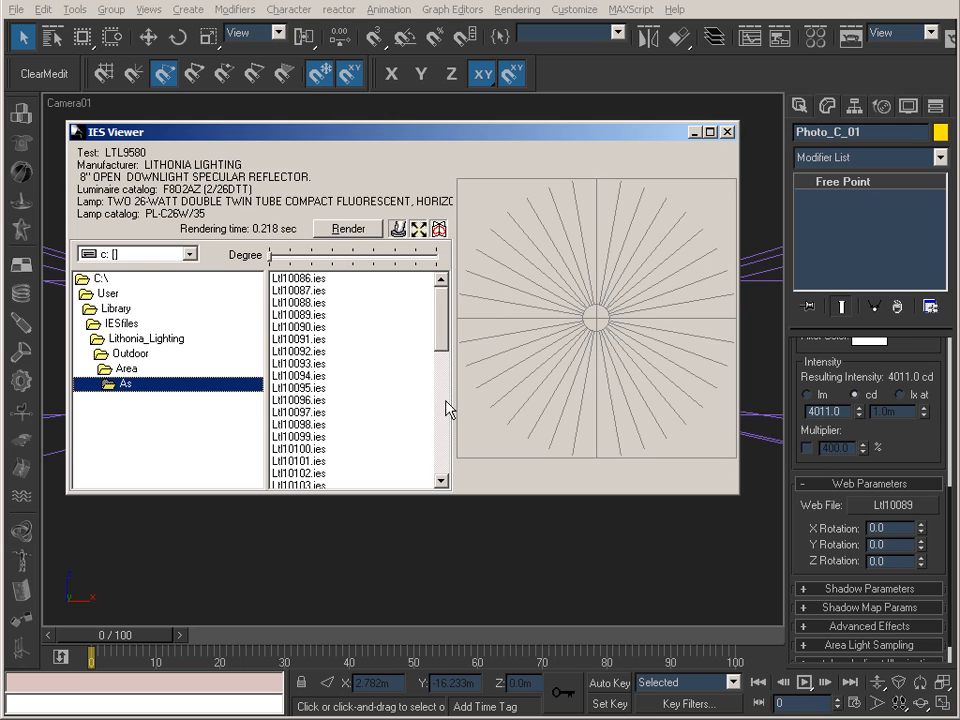
pyautogui.click(300, 315)
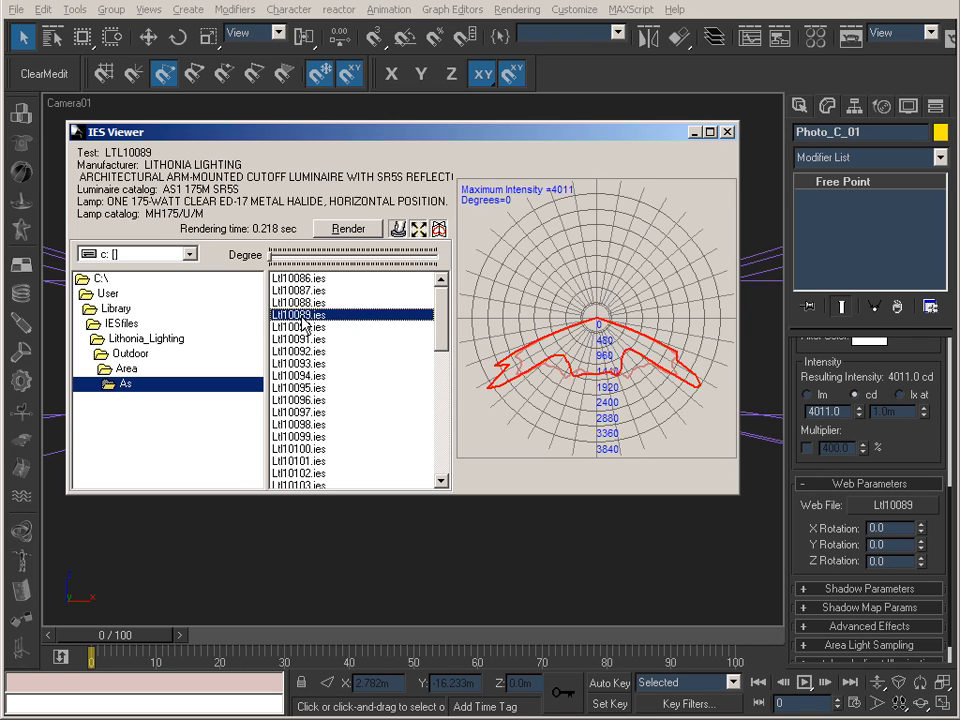
# Render a preview of the Ltl10089.ies light distribution and close the preview.
pyautogui.moveTo(524, 131); pyautogui.dragTo(547, 138)
pyautogui.click(370, 235)
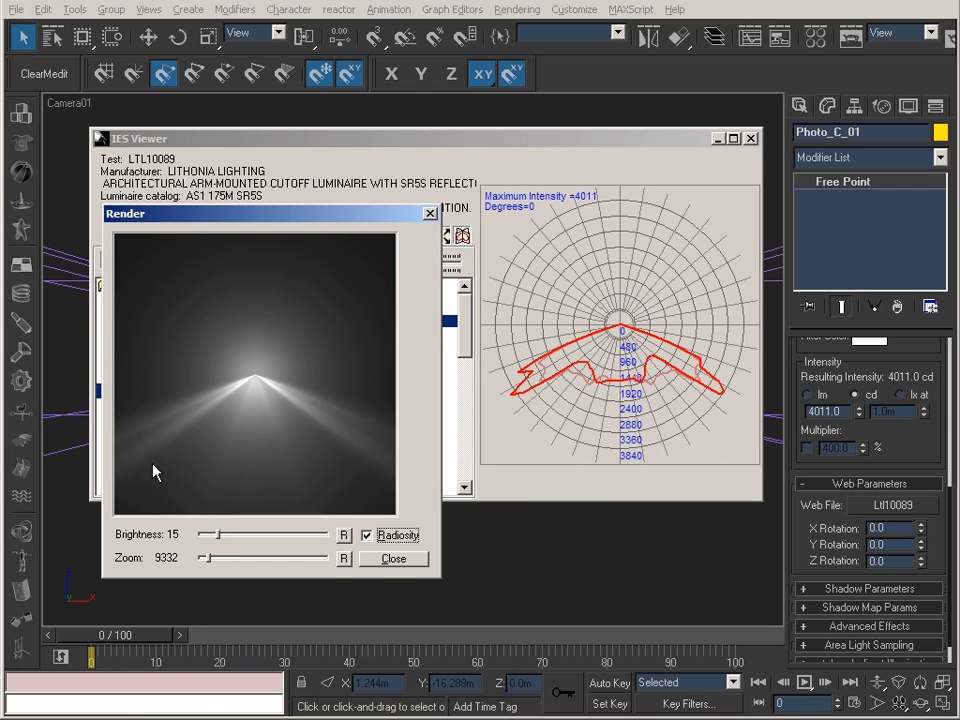
pyautogui.click(405, 574)
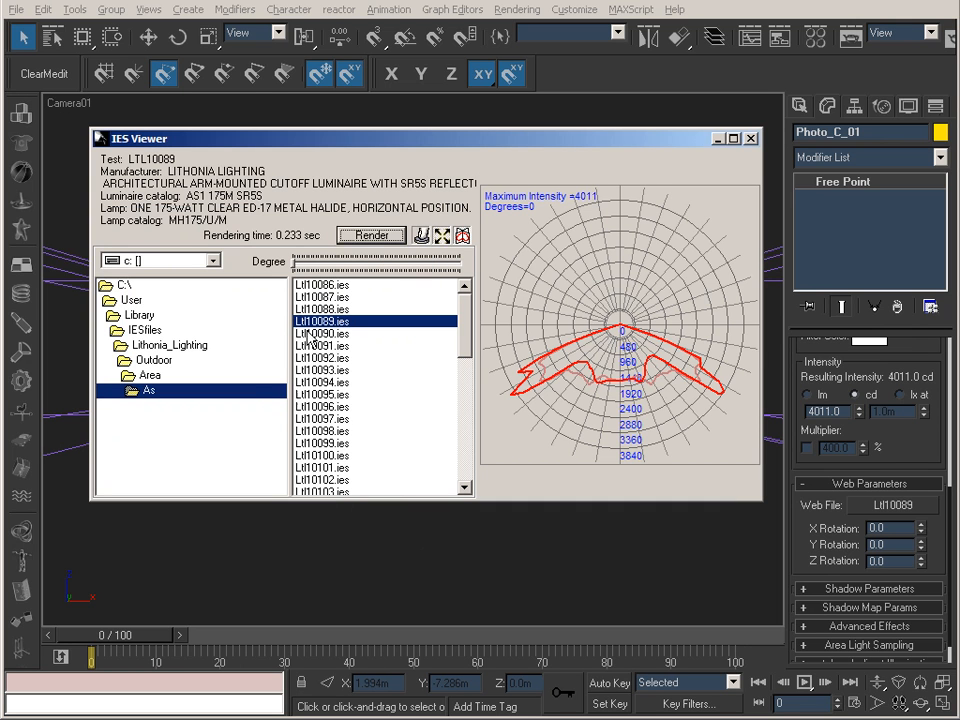
# Look through the distribution diagrams of other files in the As folder and render a preview of Ltl10098.ies beside the viewer.
pyautogui.click(328, 406)
pyautogui.click(342, 346)
pyautogui.click(340, 394)
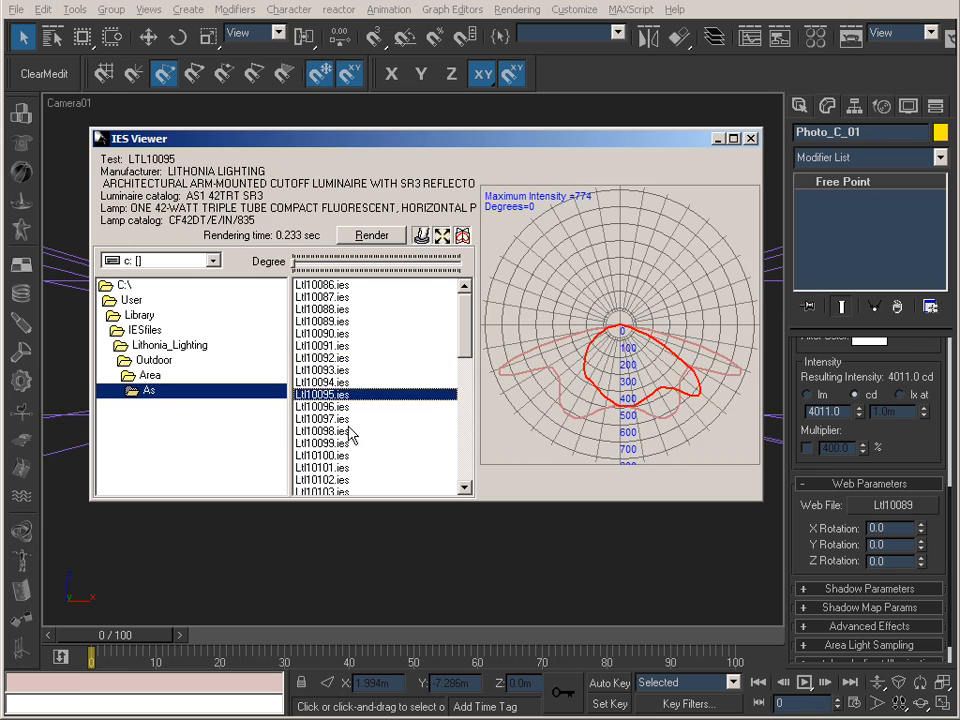
pyautogui.click(338, 431)
pyautogui.click(372, 235)
pyautogui.moveTo(292, 228); pyautogui.dragTo(781, 238)
# Compare the rendered preview of Ltl10089.ies with those of Ltl10094.ies, Ltl10095.ies and Ltl10093.ies, and select Ltl10100.ies.
pyautogui.click(328, 384)
pyautogui.click(320, 323)
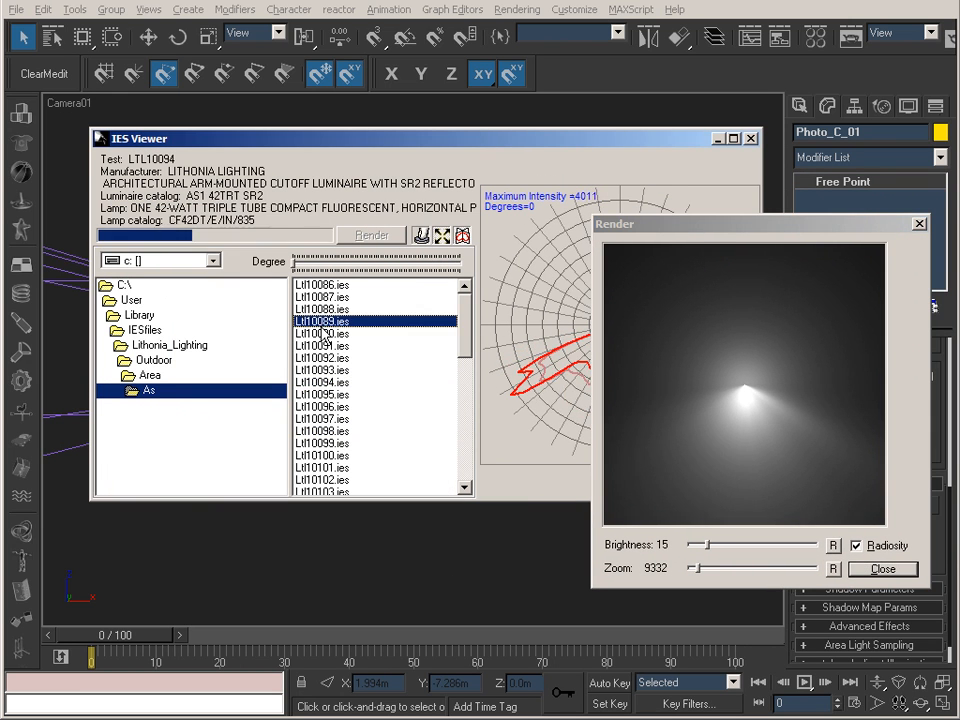
pyautogui.click(330, 394)
pyautogui.click(328, 370)
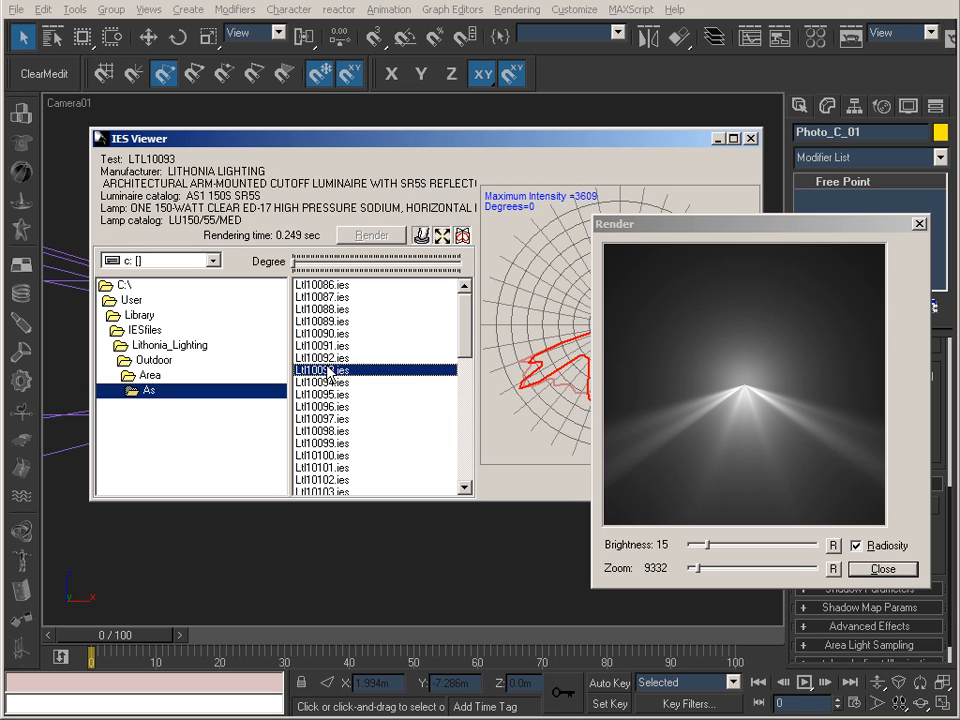
pyautogui.moveTo(829, 226); pyautogui.dragTo(786, 222)
pyautogui.click(337, 322)
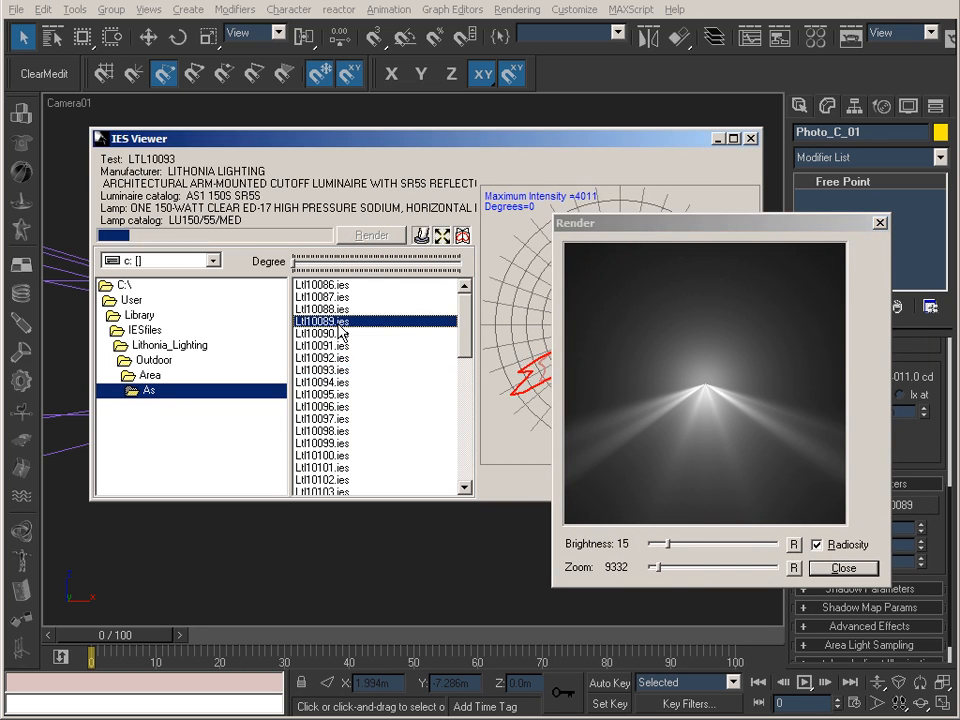
pyautogui.click(378, 453)
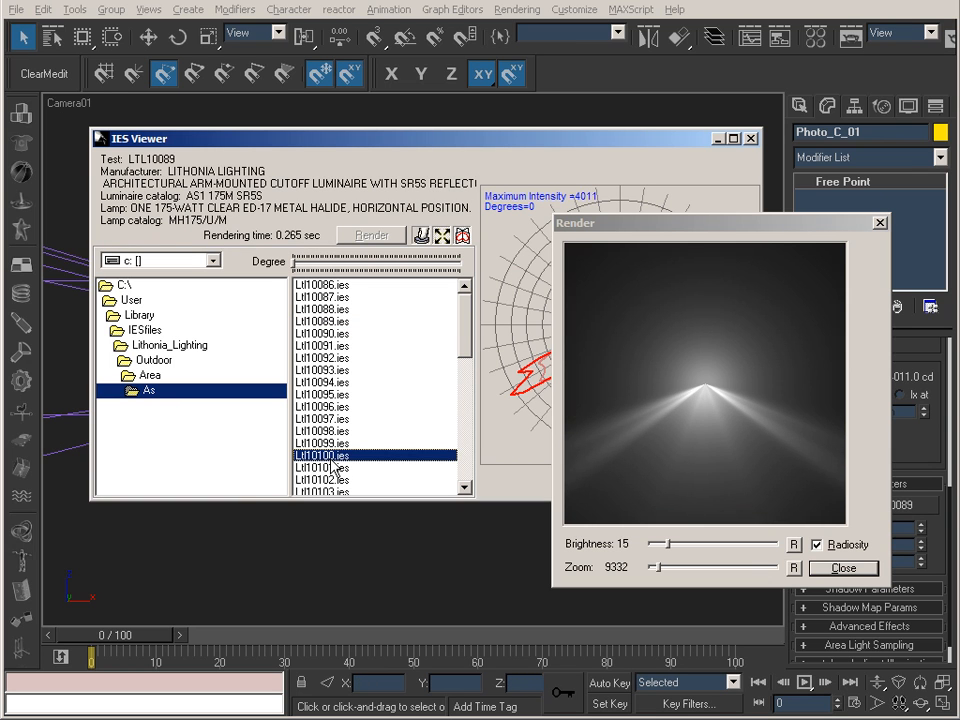
# Preview more files further down the As folder, including Ltl10415.ies and LTL11013.IES, and close the render preview.
pyautogui.scroll(-1, 463, 333)
pyautogui.moveTo(460, 328); pyautogui.dragTo(461, 388)
pyautogui.click(327, 394)
pyautogui.click(335, 336)
pyautogui.click(330, 418)
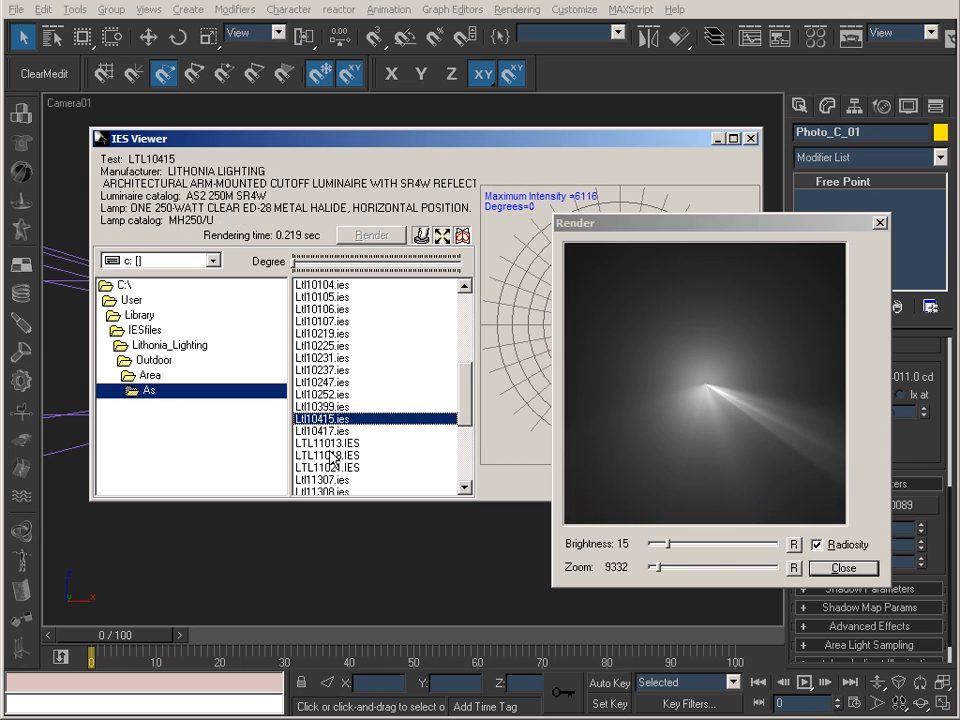
pyautogui.click(330, 442)
pyautogui.moveTo(743, 236); pyautogui.dragTo(362, 234)
pyautogui.click(463, 558)
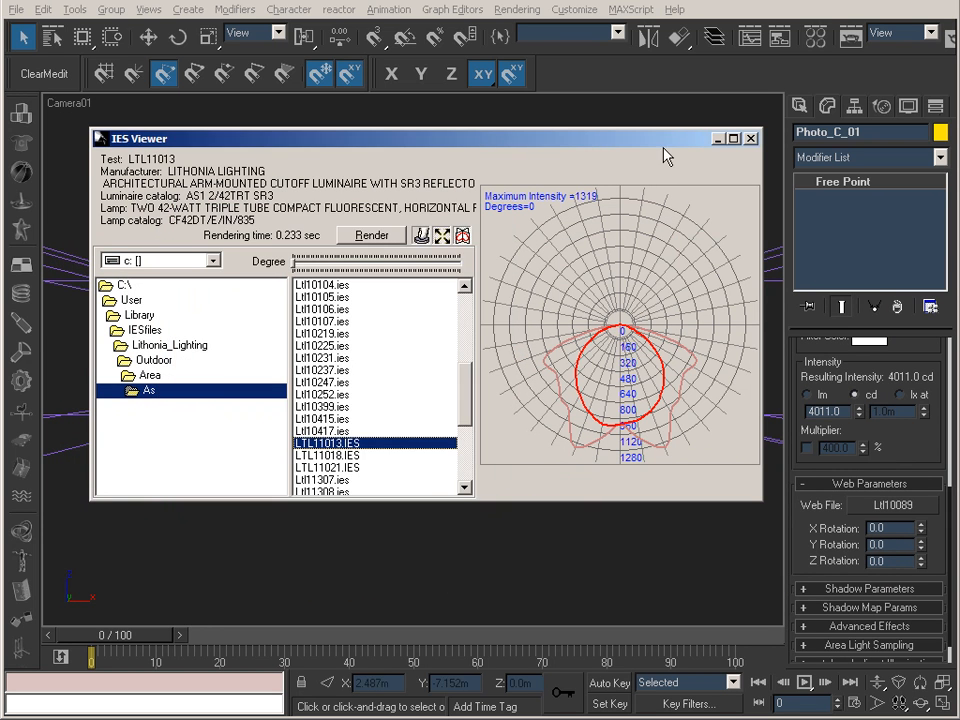
# Minimize the IES Viewer and inspect the intensity and web file of each of the three Photo_C light groups.
pyautogui.click(718, 139)
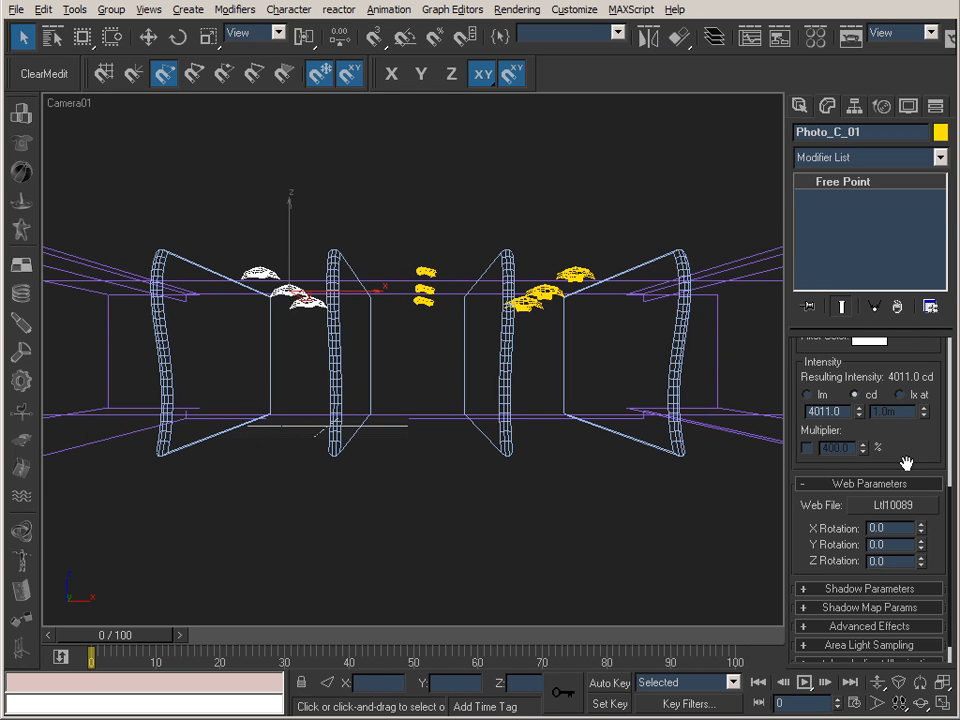
pyautogui.moveTo(932, 450); pyautogui.dragTo(930, 549)
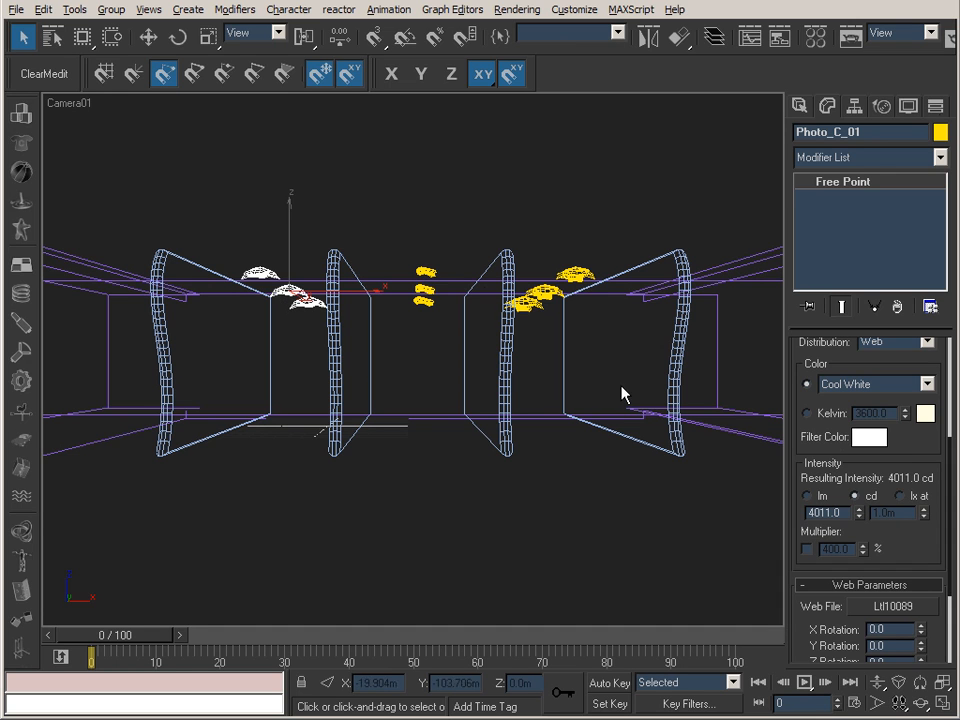
pyautogui.click(425, 272)
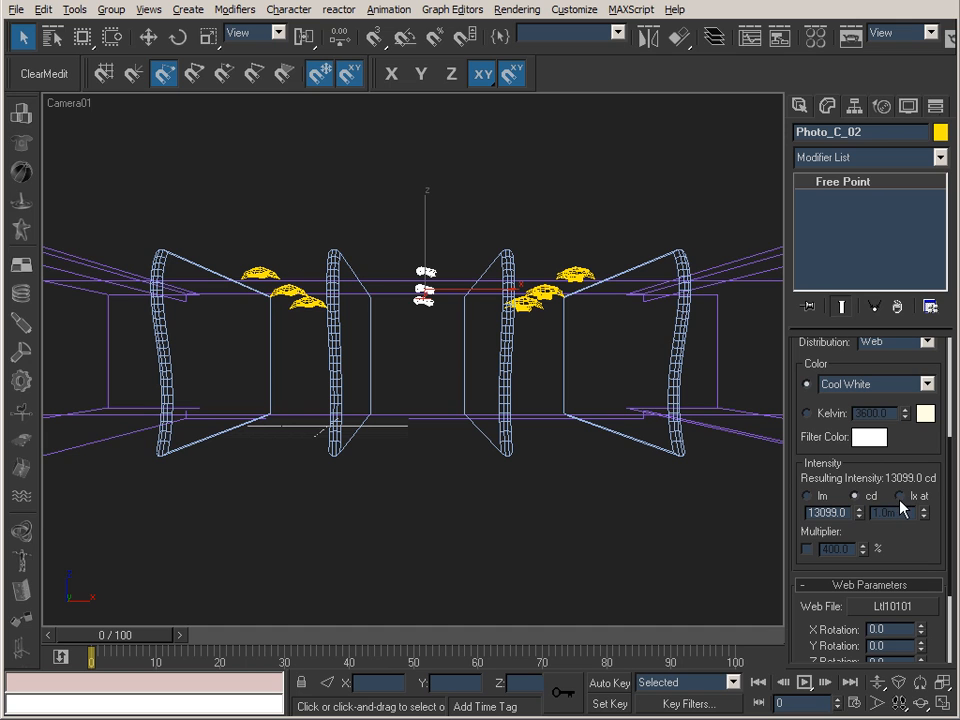
pyautogui.click(576, 275)
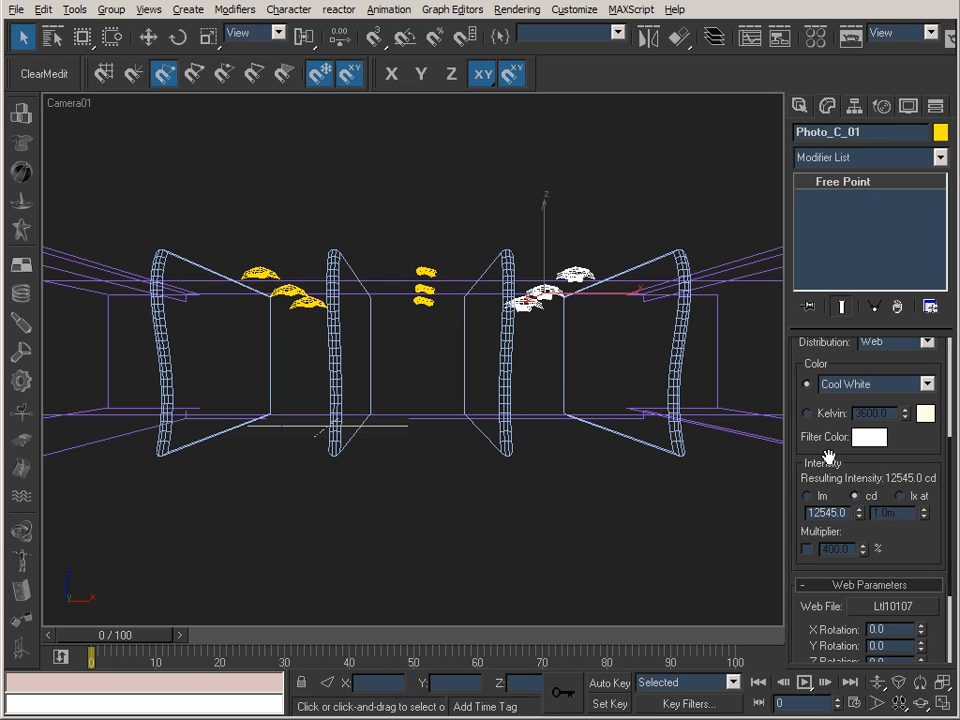
# Switch to IrfanView, compare the Photo_C renders without and with GI against the Photo_B and Photo_A GI renders, and minimize it.
pyautogui.hotkey('alt', 'Tab')
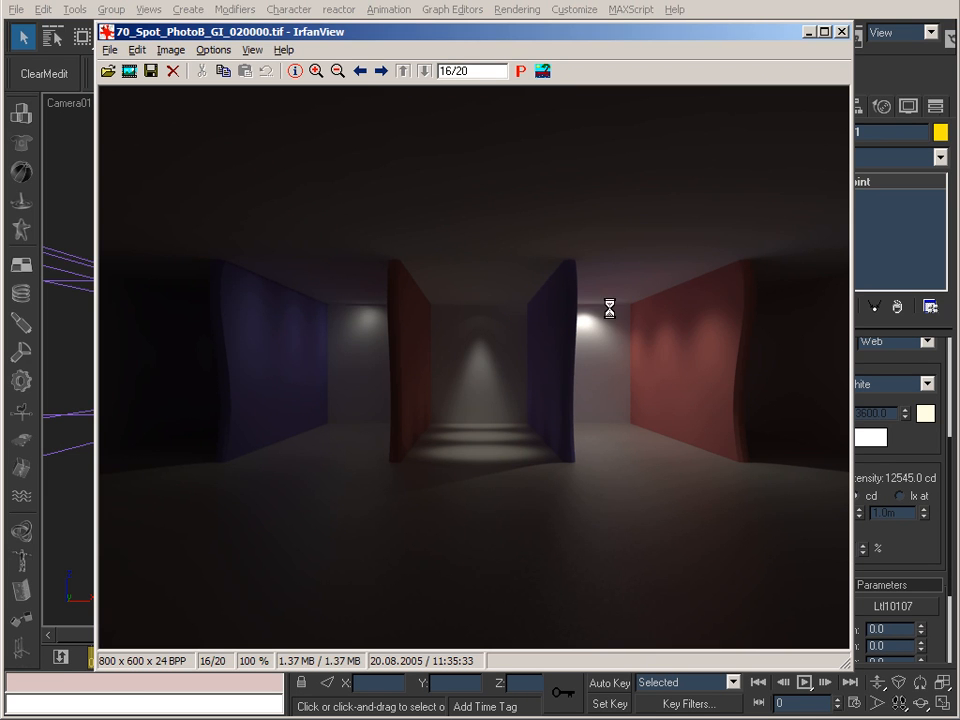
pyautogui.press('space')
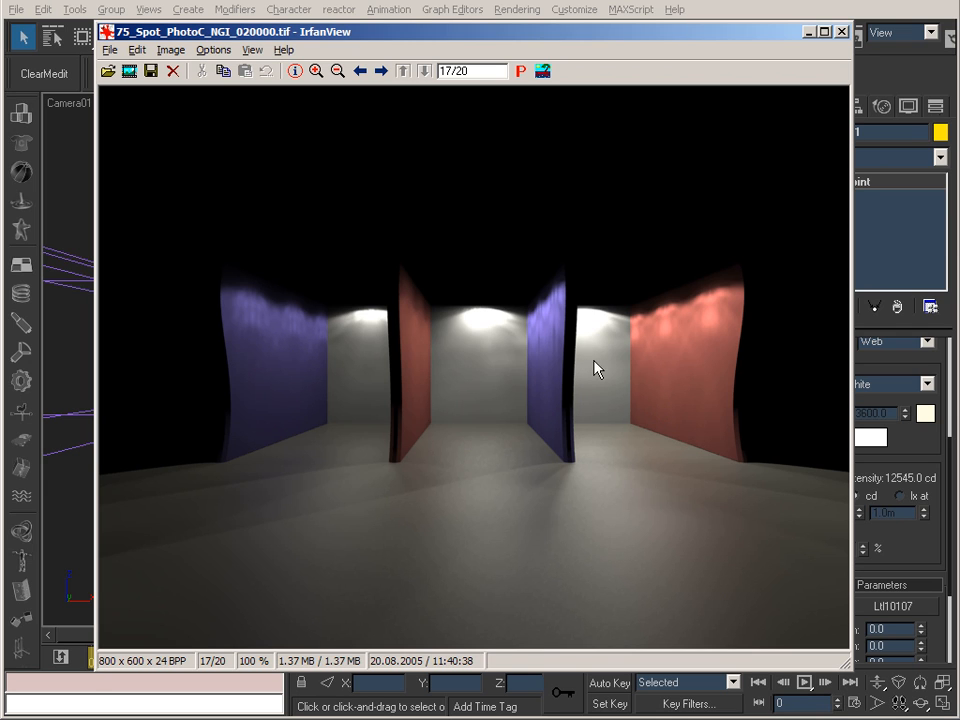
pyautogui.moveTo(605, 33); pyautogui.dragTo(561, 46)
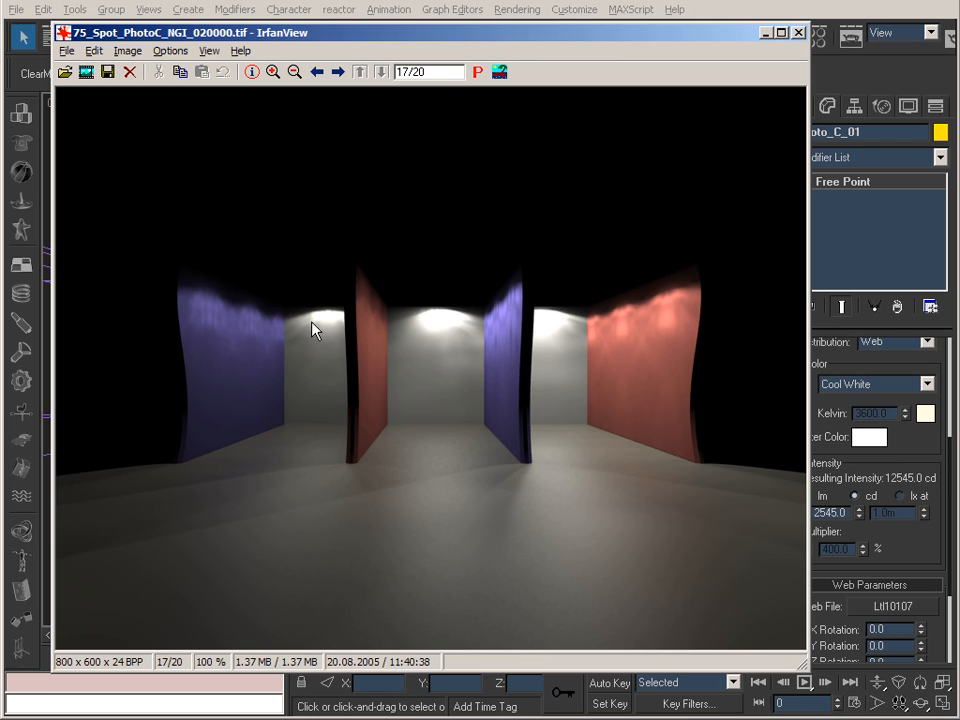
pyautogui.press('space')
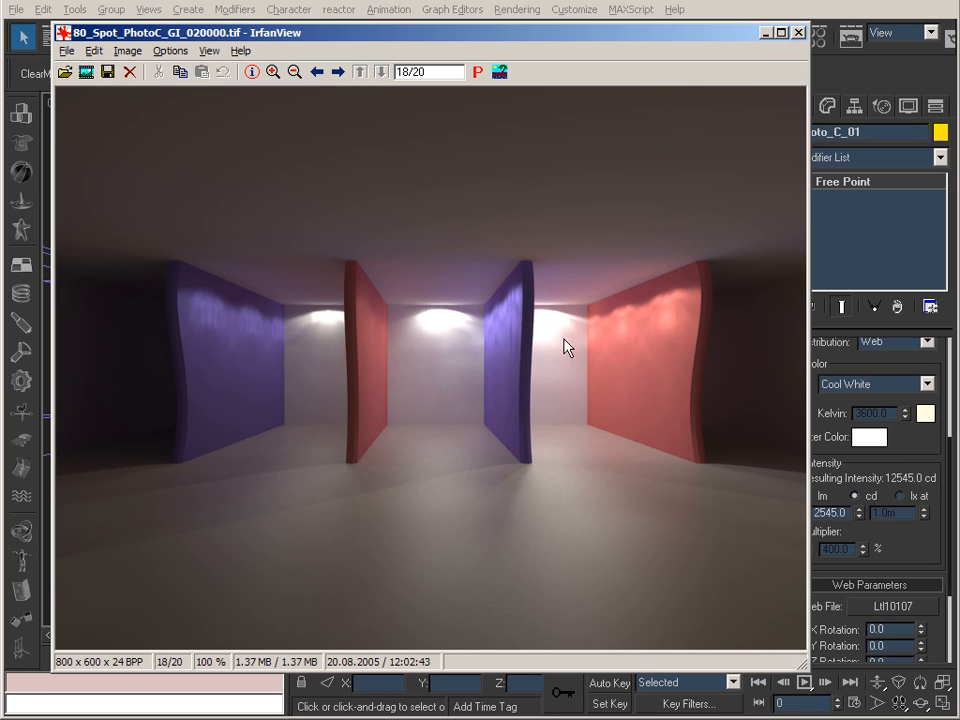
pyautogui.scroll(2, 576, 351)
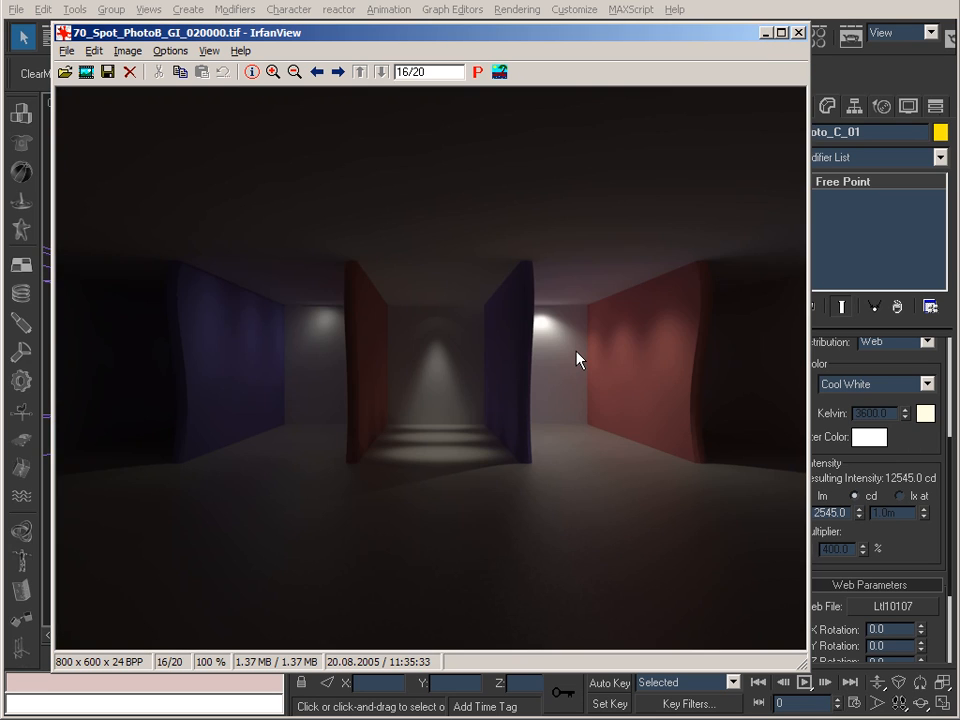
pyautogui.scroll(2, 576, 358)
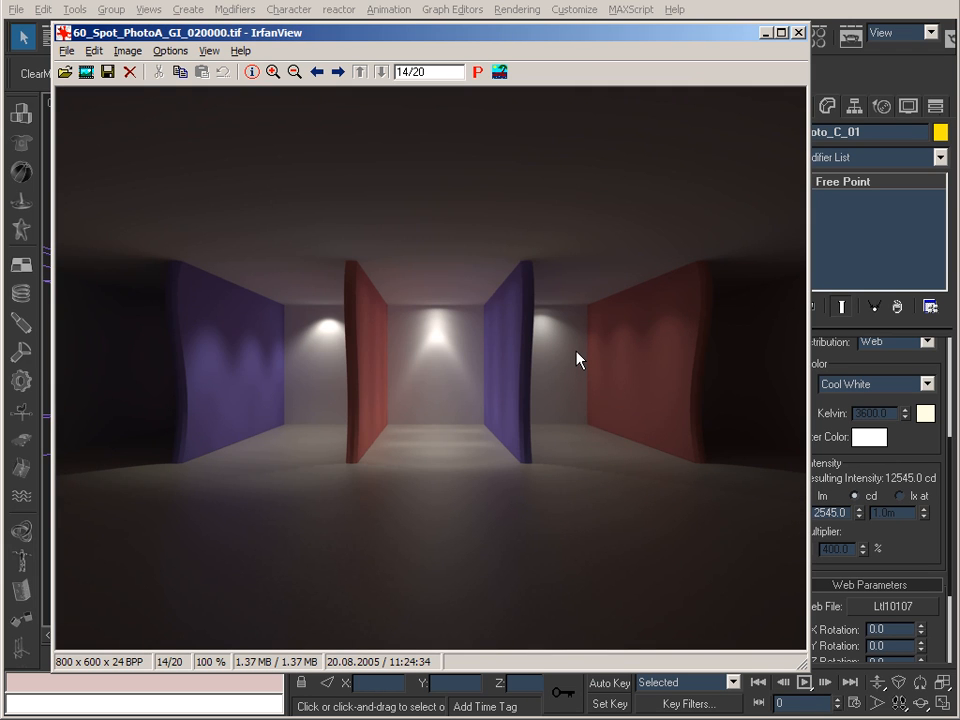
pyautogui.scroll(-4, 576, 358)
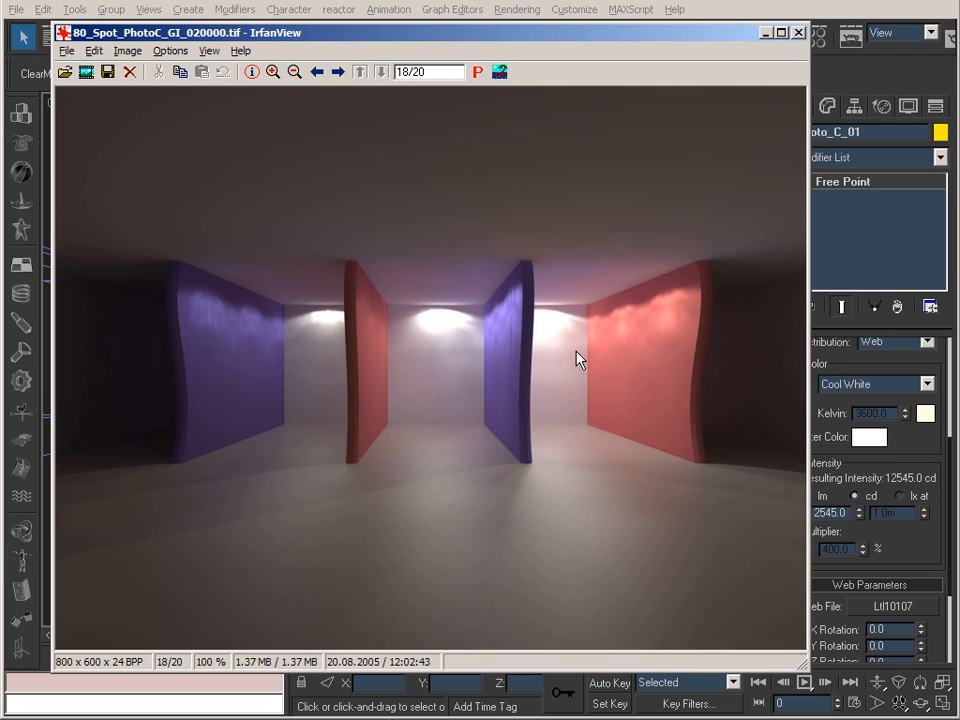
pyautogui.click(765, 33)
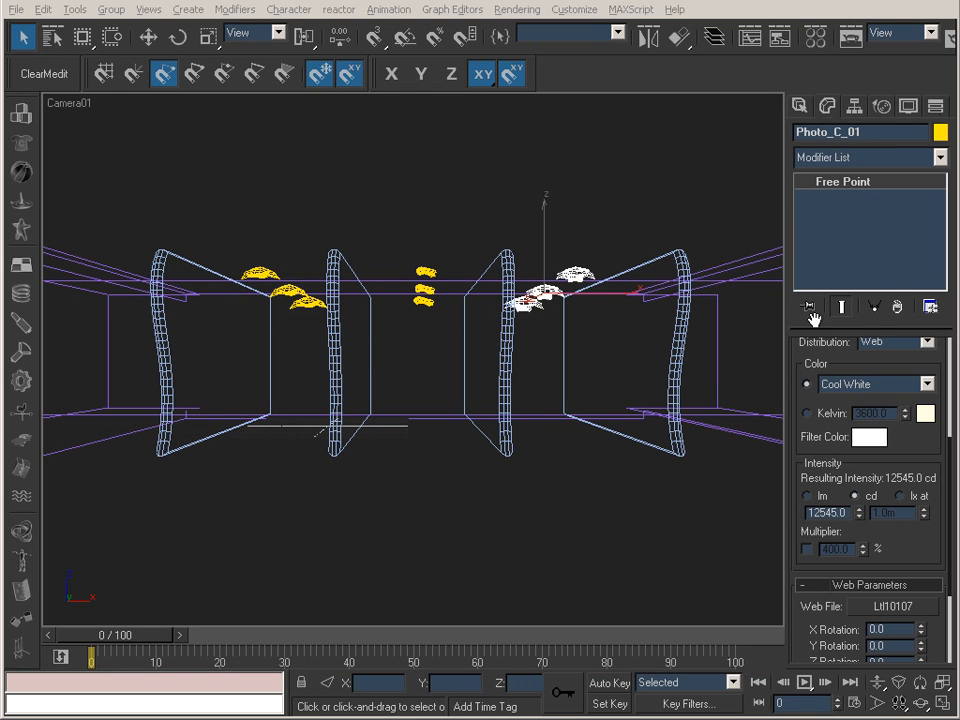
# Turn off the lights in all three Photo_C groups, one group after another.
pyautogui.moveTo(808, 345); pyautogui.dragTo(821, 544)
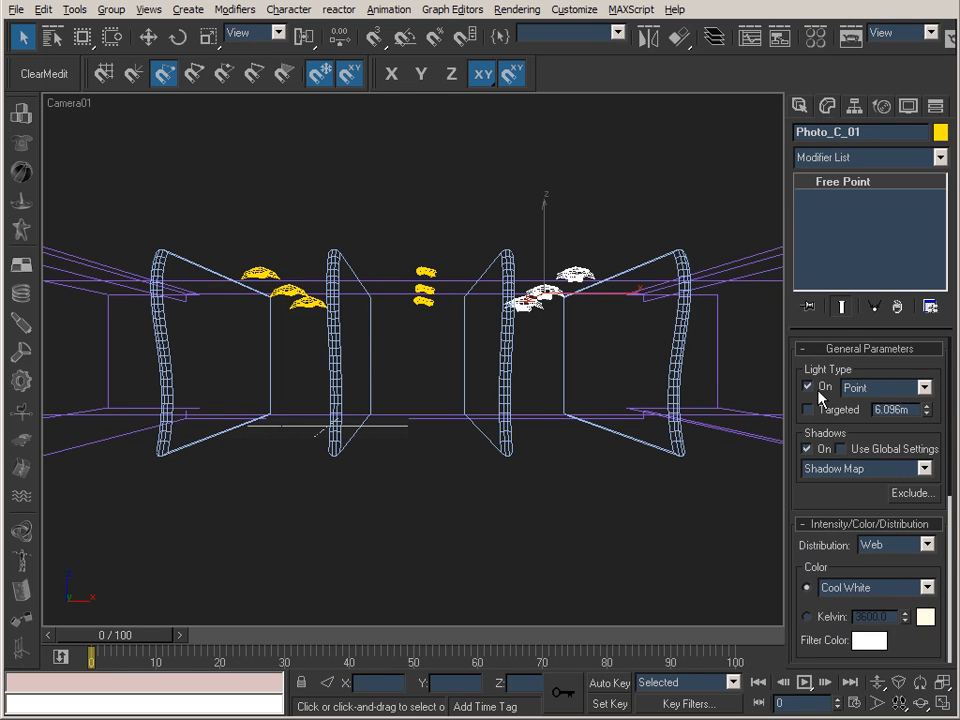
pyautogui.keyDown('ctrl'); pyautogui.click(422, 292); pyautogui.keyUp('ctrl')
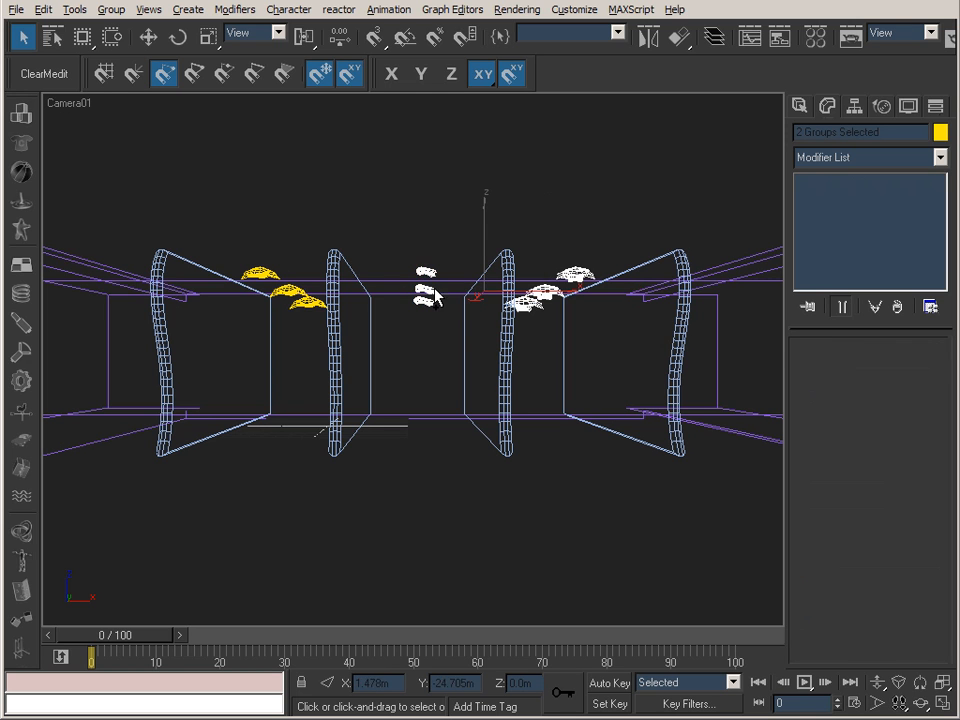
pyautogui.click(752, 365)
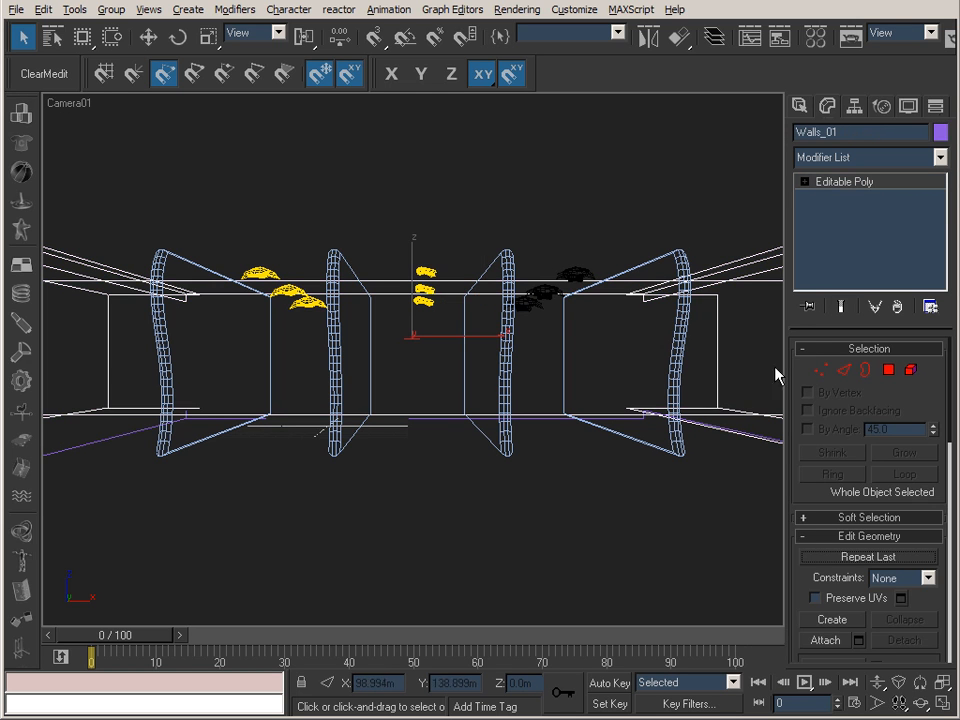
pyautogui.click(425, 290)
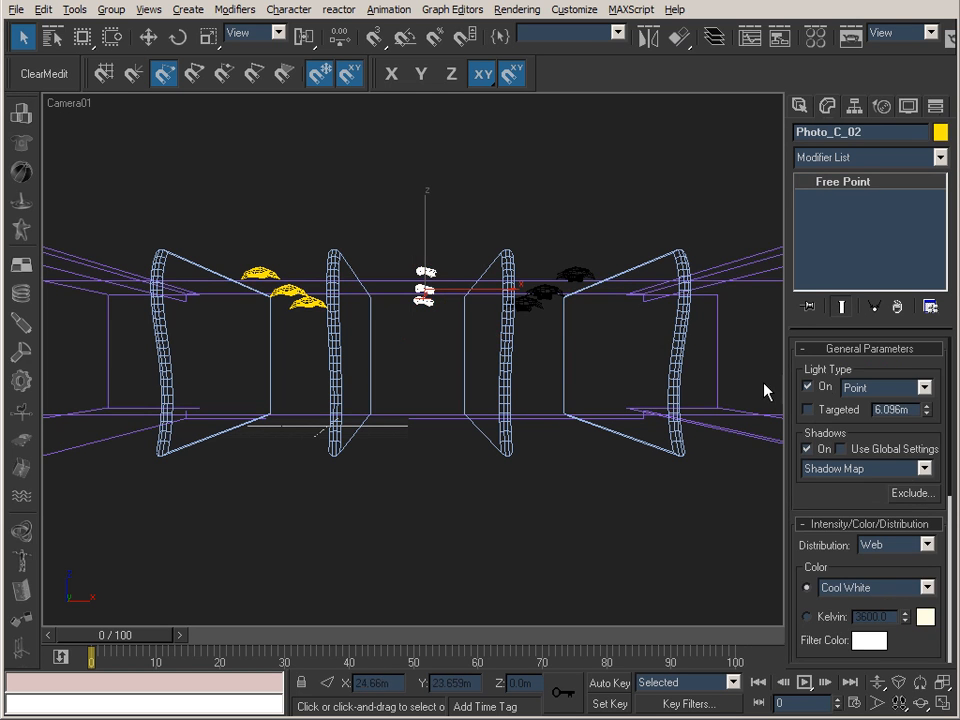
pyautogui.click(274, 274)
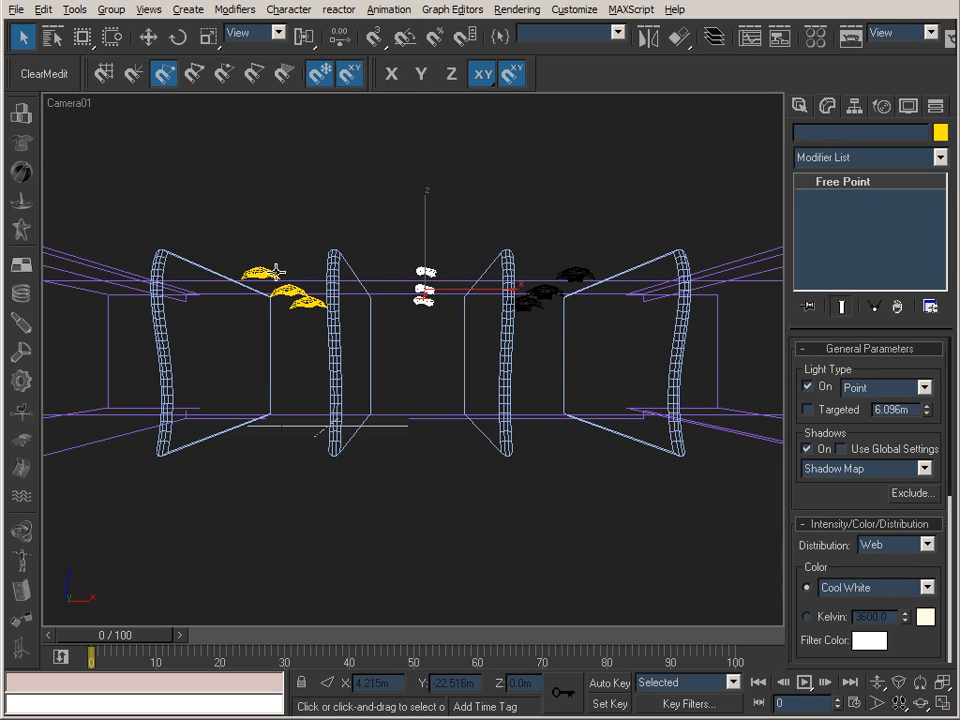
pyautogui.click(808, 386)
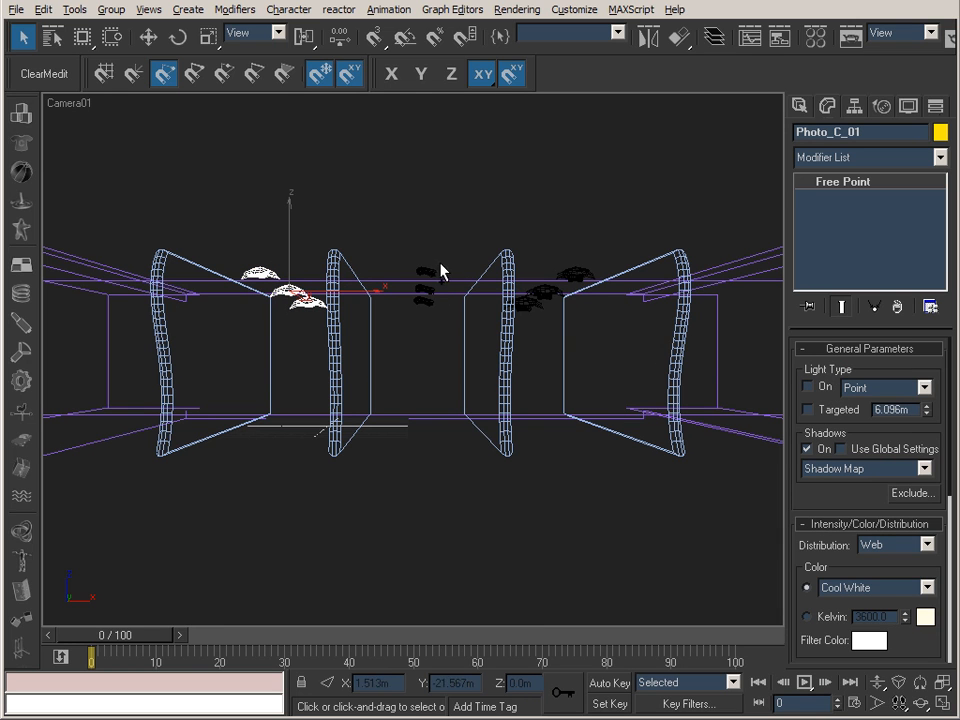
# Select all three switched-off Photo_C light groups together and delete them.
pyautogui.keyDown('ctrl'); pyautogui.click(414, 283); pyautogui.keyUp('ctrl')
pyautogui.keyDown('ctrl'); pyautogui.click(578, 266); pyautogui.keyUp('ctrl')
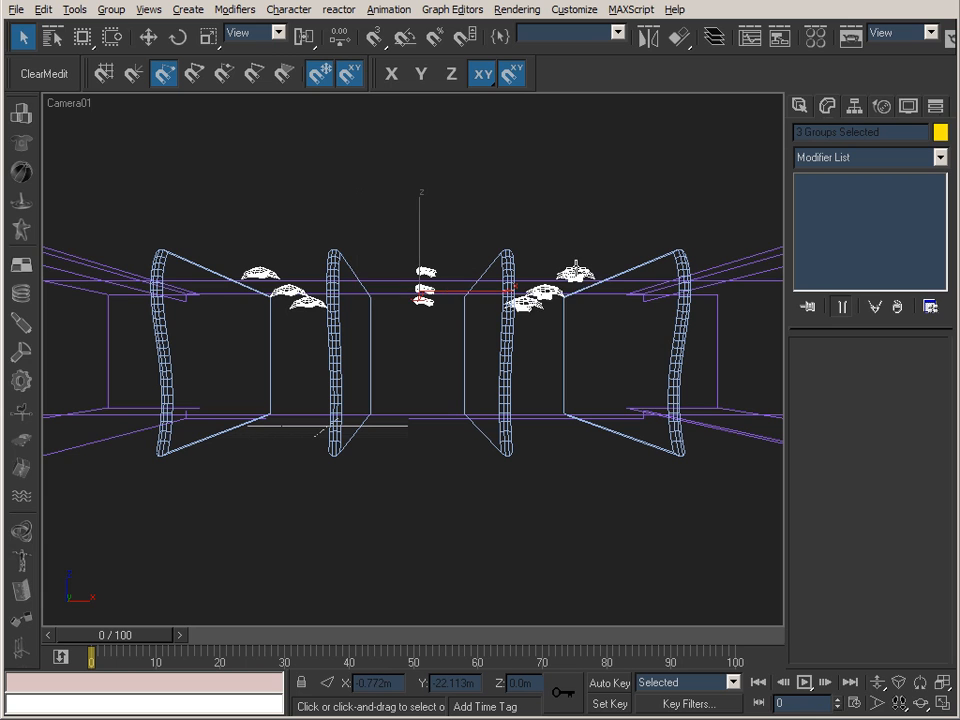
pyautogui.press('Delete')
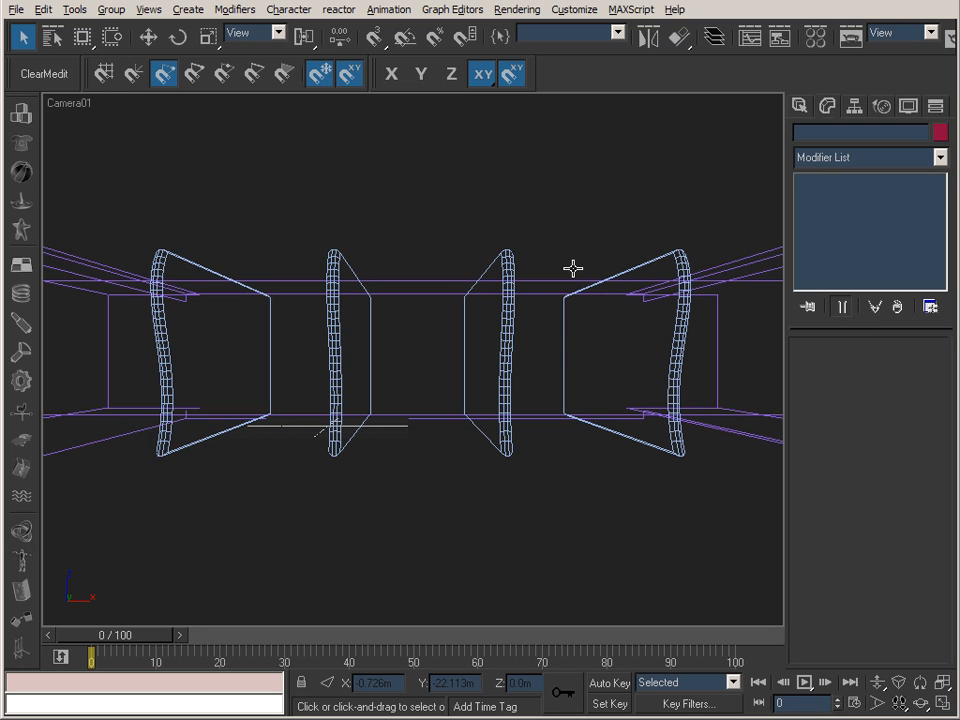
# Unhide the LightObjects group by name and select it in the camera view.
pyautogui.click(908, 106)
pyautogui.click(870, 521)
pyautogui.moveTo(354, 206); pyautogui.dragTo(373, 251)
pyautogui.click(555, 527)
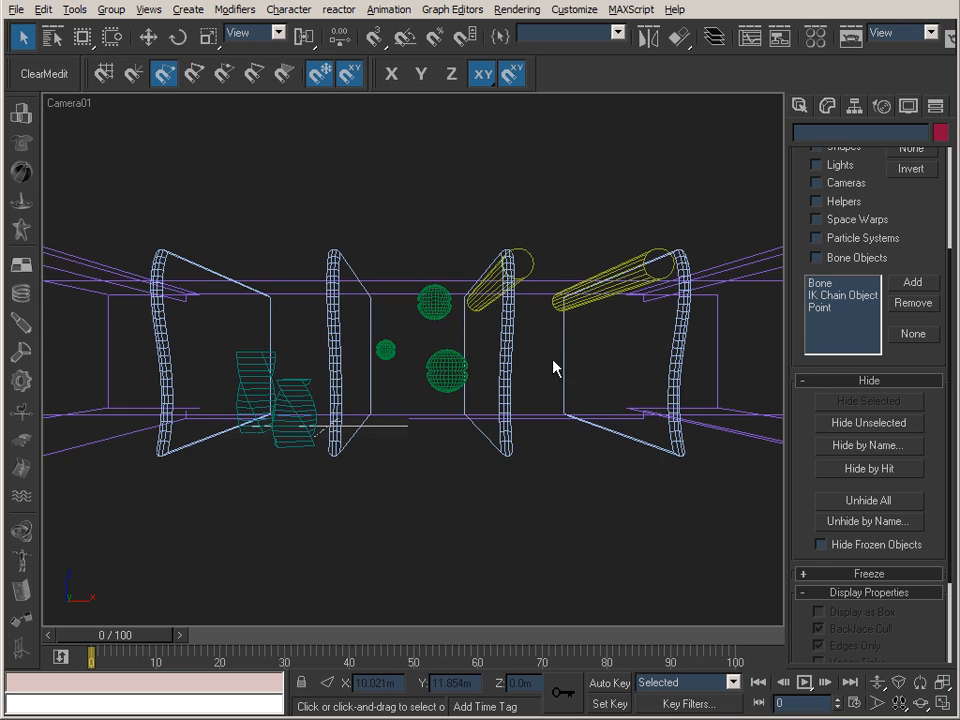
pyautogui.click(309, 386)
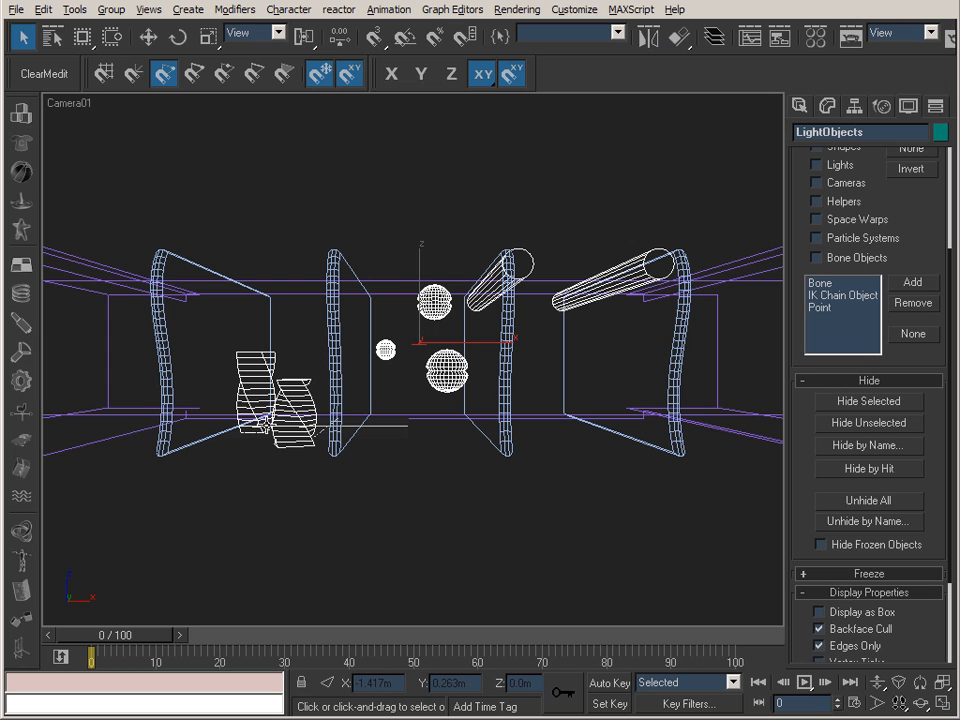
# Switch the Camera01 view to shaded display and keep the LightObjects group selected.
pyautogui.rightClick(68, 103)
pyautogui.click(80, 115)
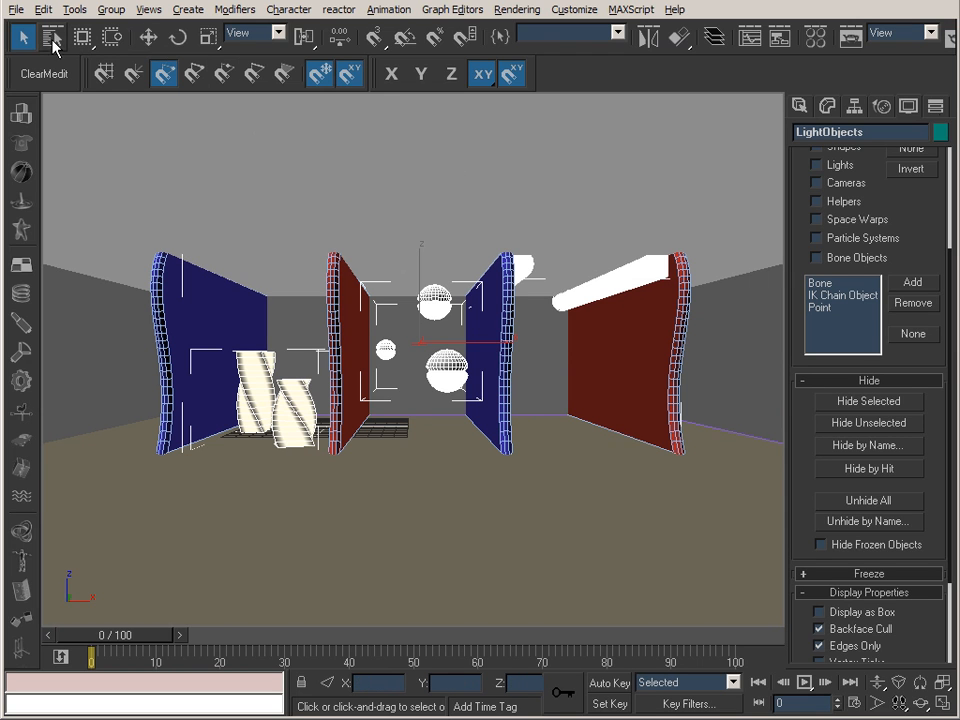
pyautogui.click(214, 315)
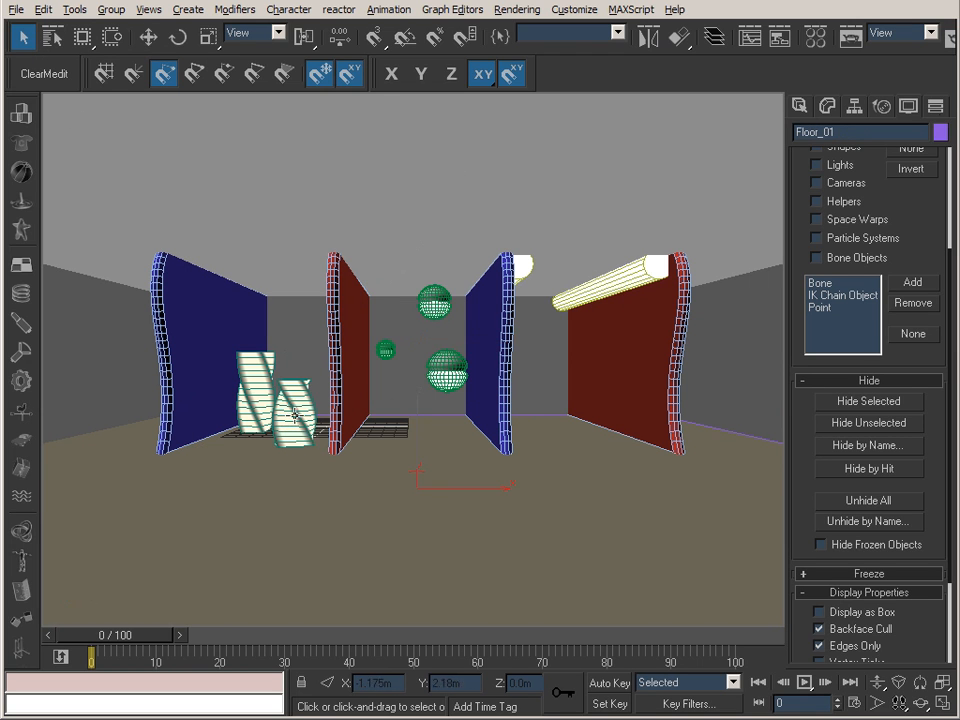
pyautogui.click(295, 397)
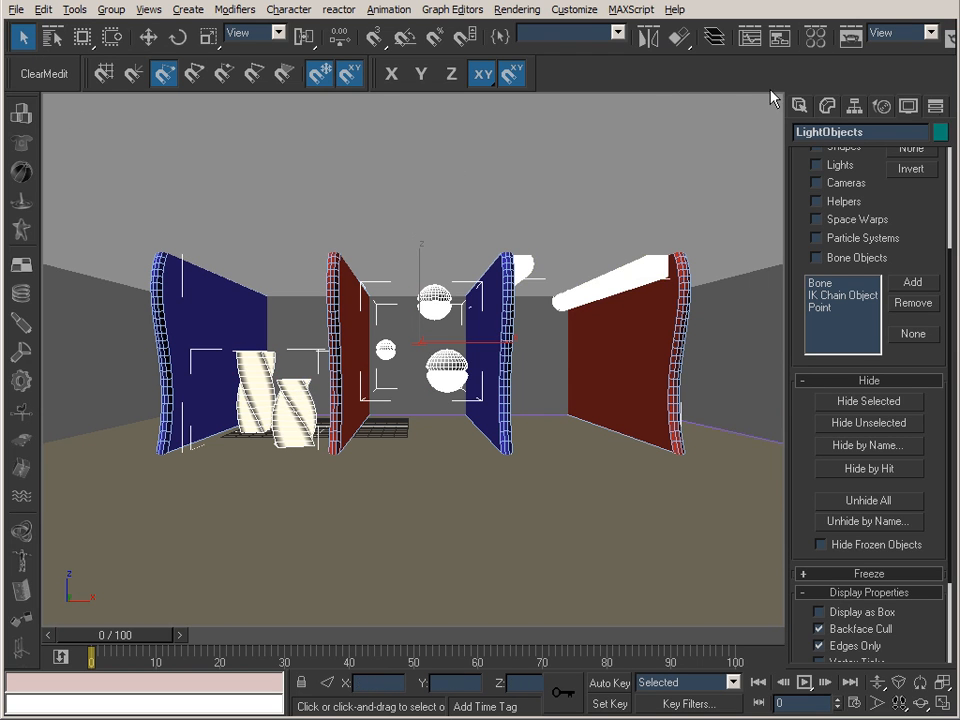
# Open the Material Editor, place it clear of the twisted stands, and show the settings of the Globe VRayLightMtl.
pyautogui.press('m')
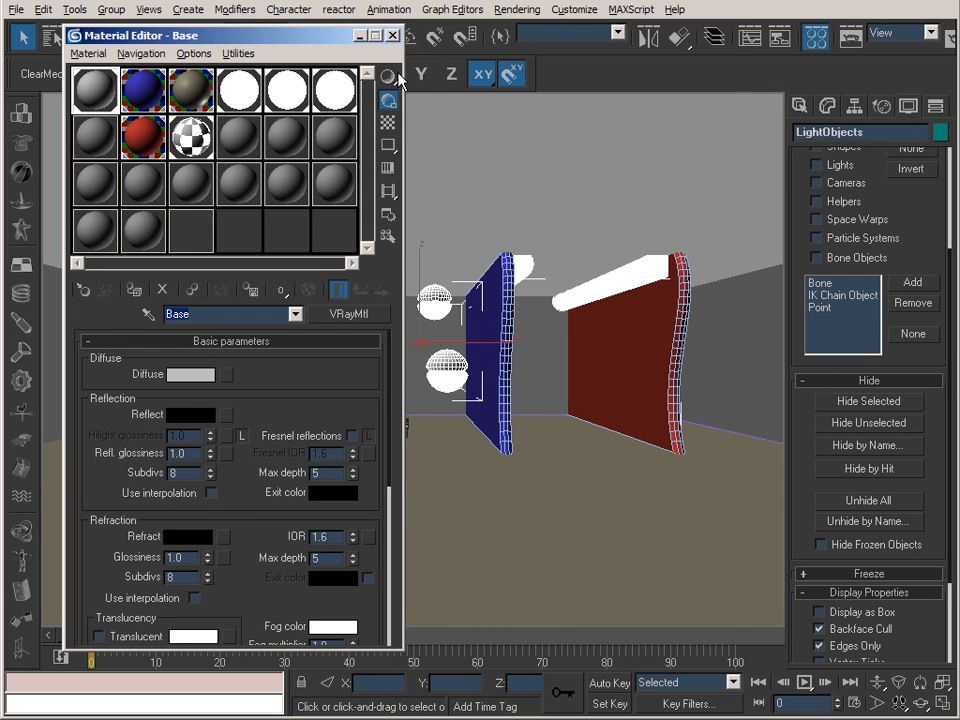
pyautogui.moveTo(306, 41); pyautogui.dragTo(637, 35)
pyautogui.moveTo(405, 30); pyautogui.dragTo(468, 30)
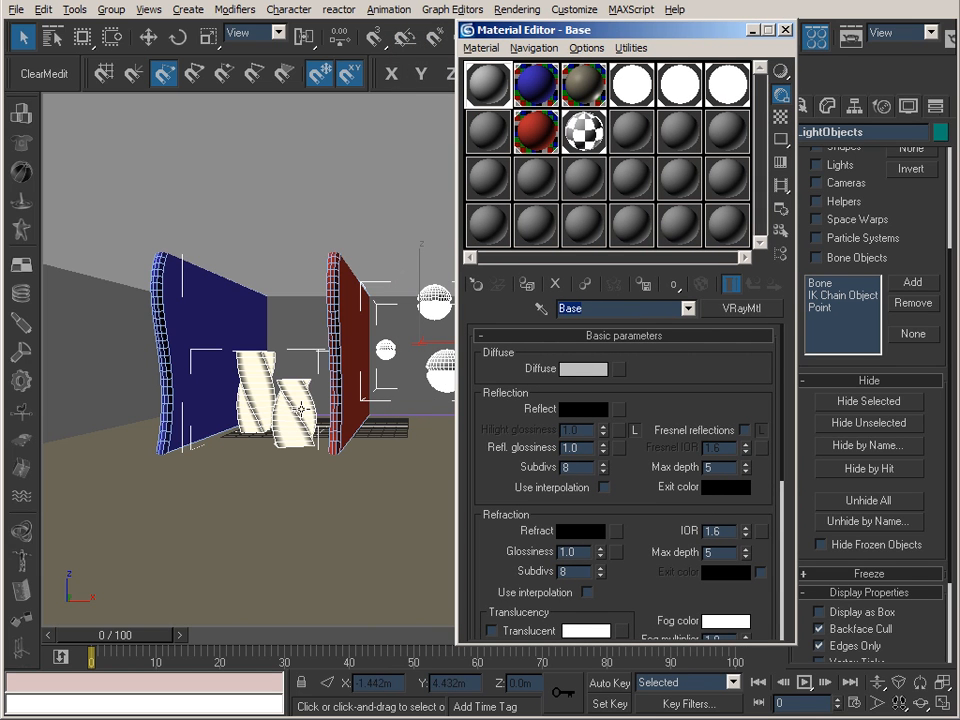
pyautogui.click(626, 82)
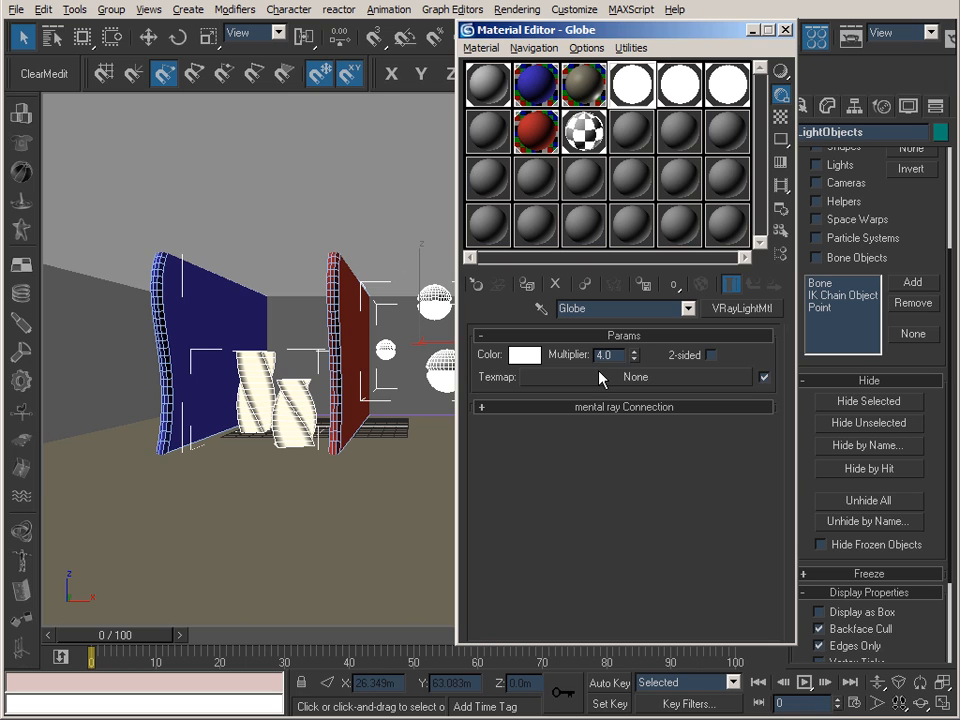
# Open the LightObjects group and select the twisted Stands object inside it.
pyautogui.click(300, 413)
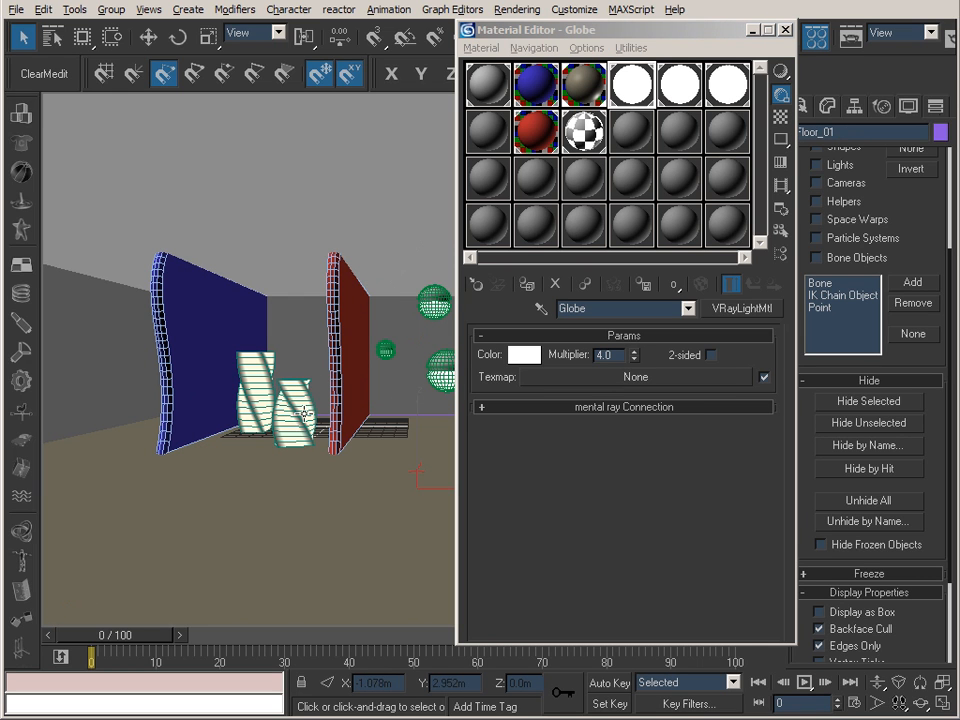
pyautogui.click(307, 399)
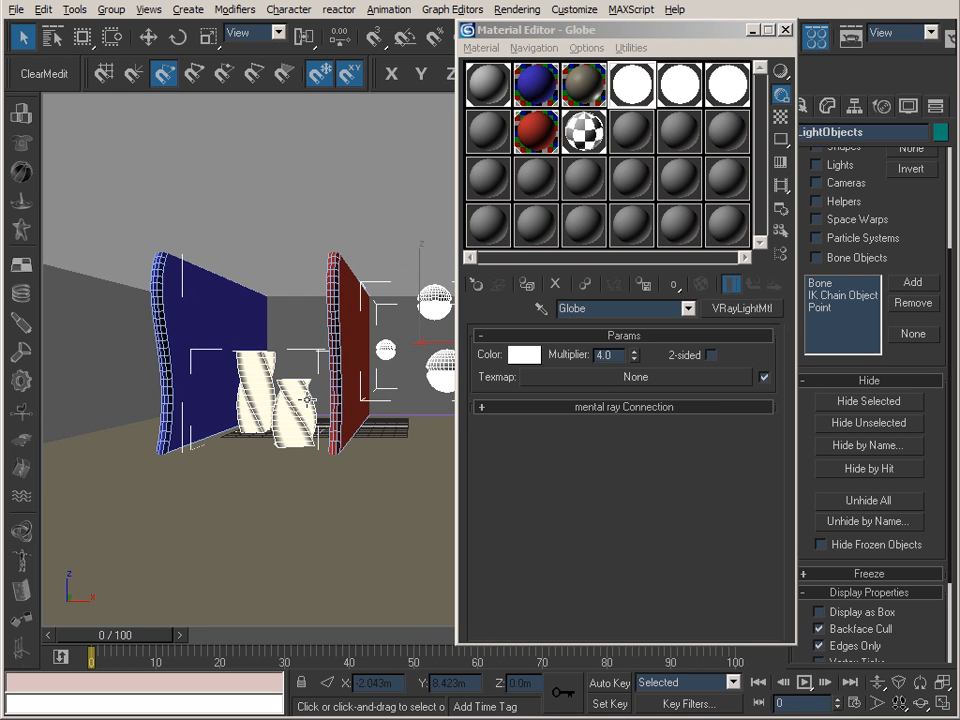
pyautogui.click(113, 10)
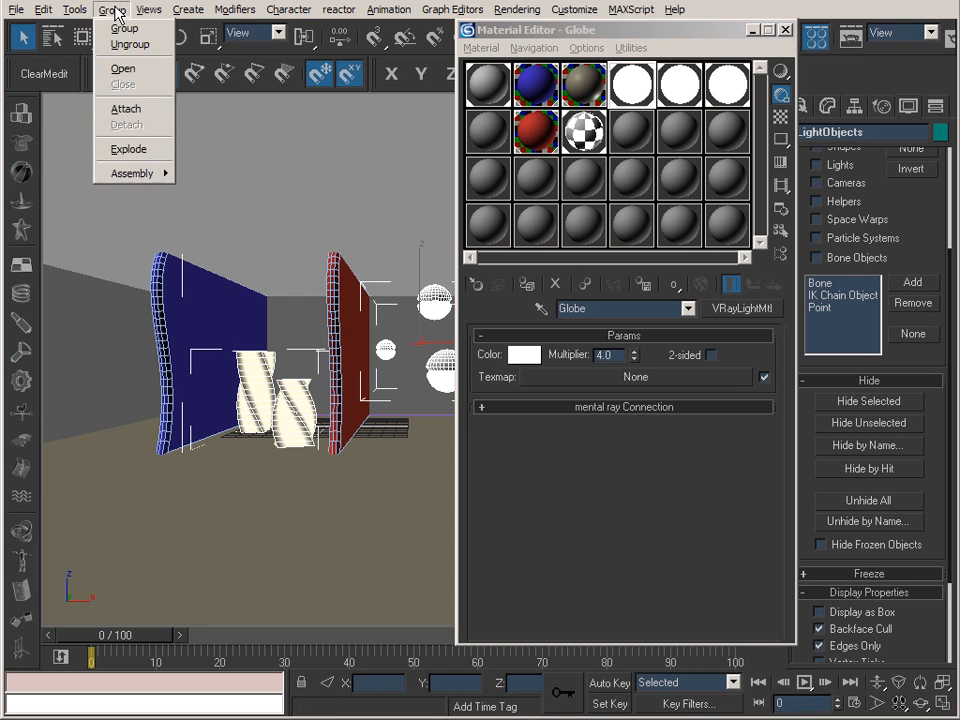
pyautogui.click(119, 70)
pyautogui.click(277, 365)
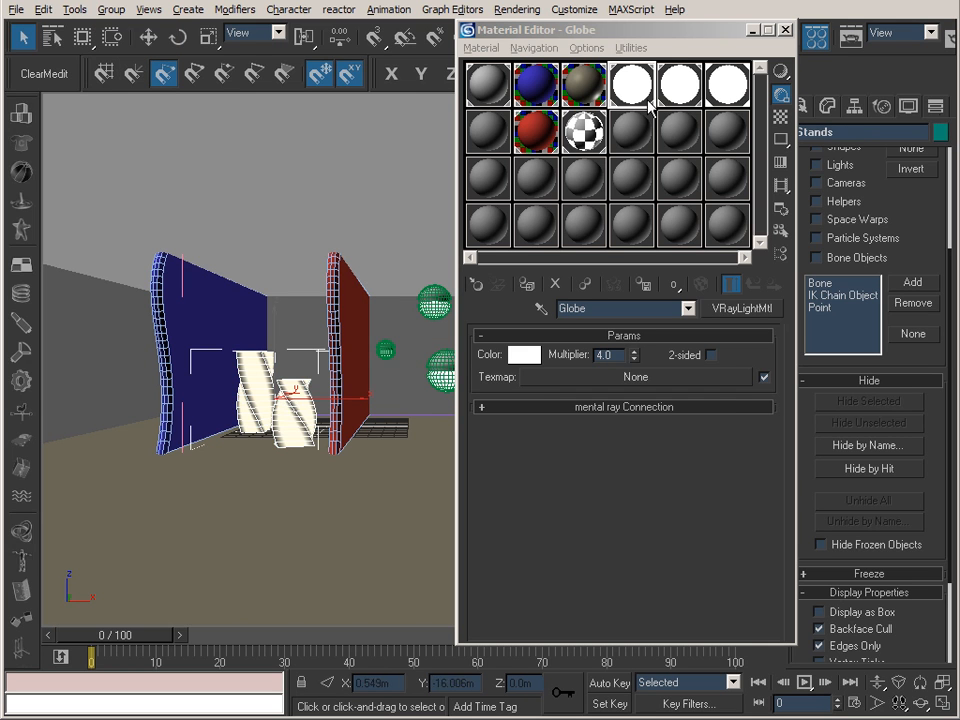
# Examine the Stand light material and its Gradient Ramp texture map, moving the Material Editor to the other side of the view.
pyautogui.click(727, 85)
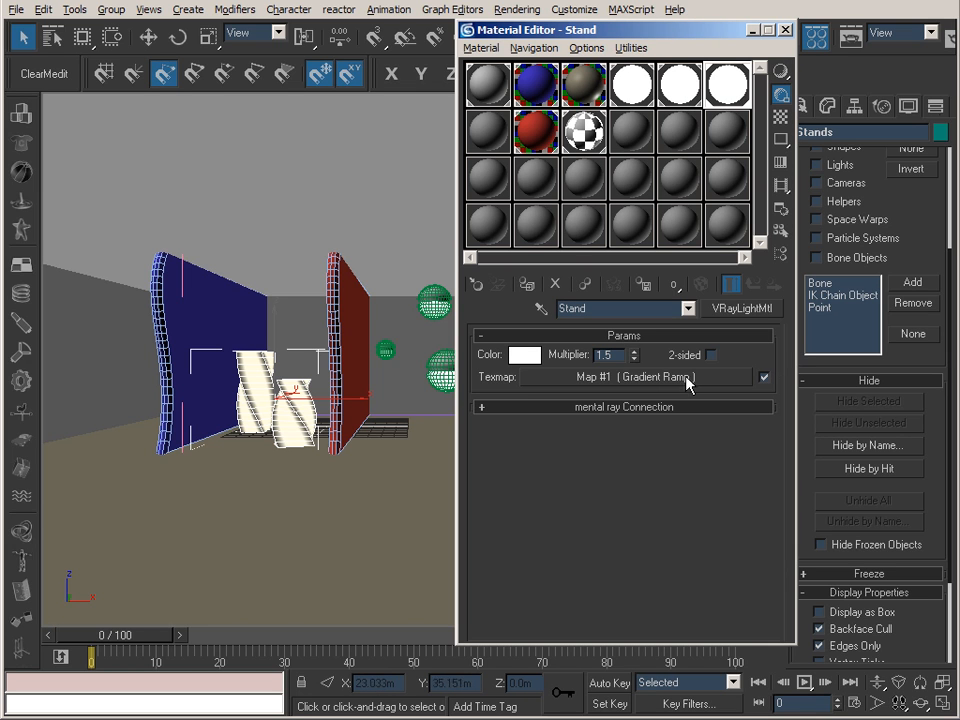
pyautogui.click(667, 379)
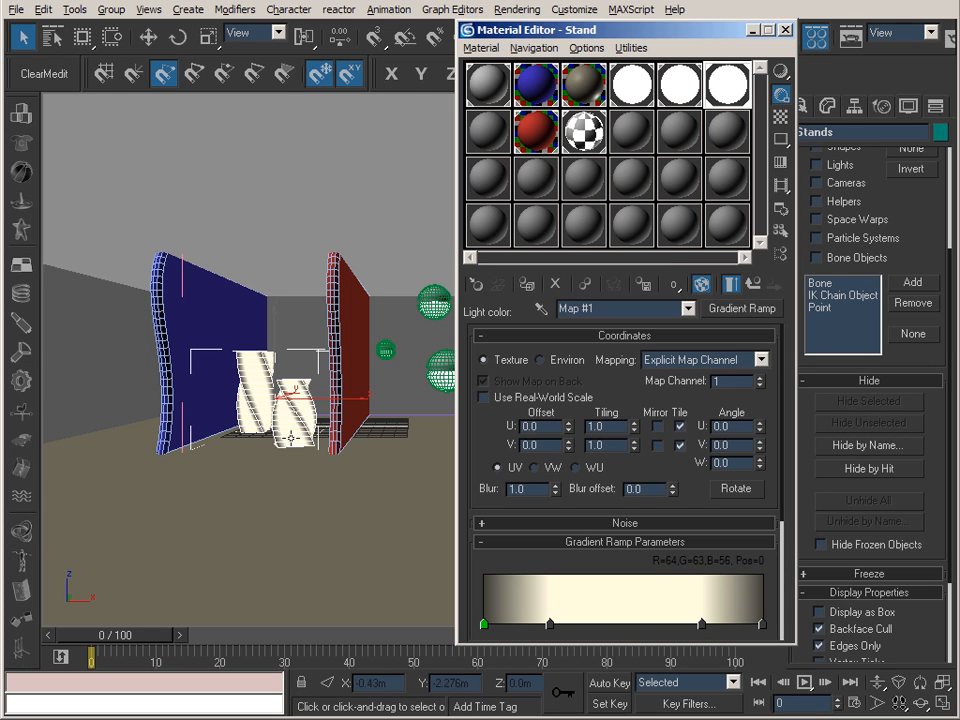
pyautogui.moveTo(540, 29); pyautogui.dragTo(119, 41)
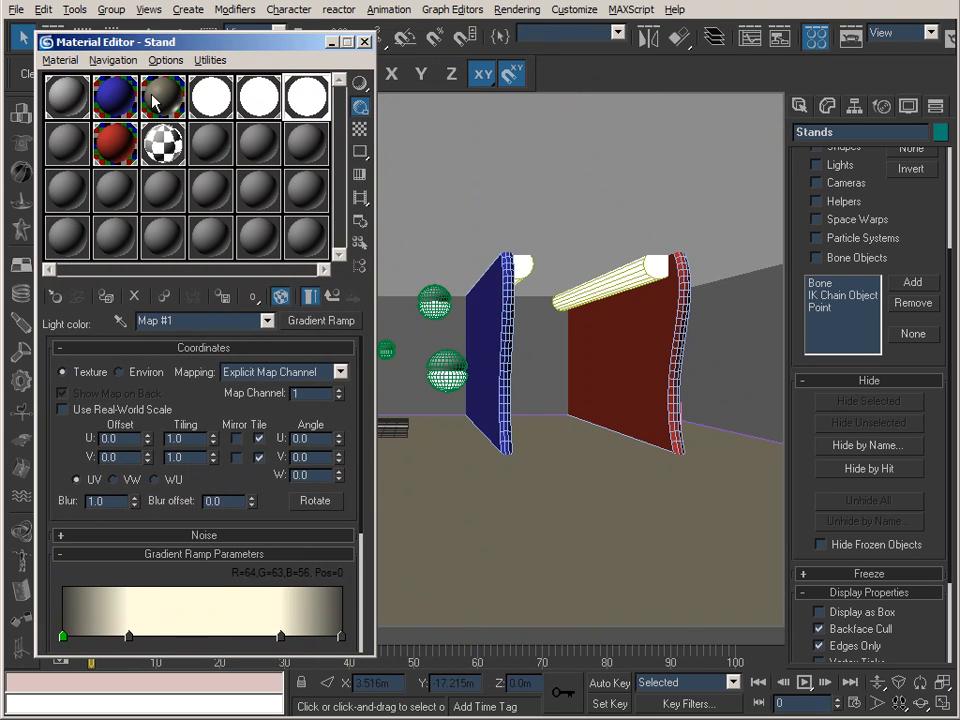
# Select the GlobeLights and Tubes objects in turn, examine their GL_01 and Tube materials, and close the Material Editor.
pyautogui.click(439, 320)
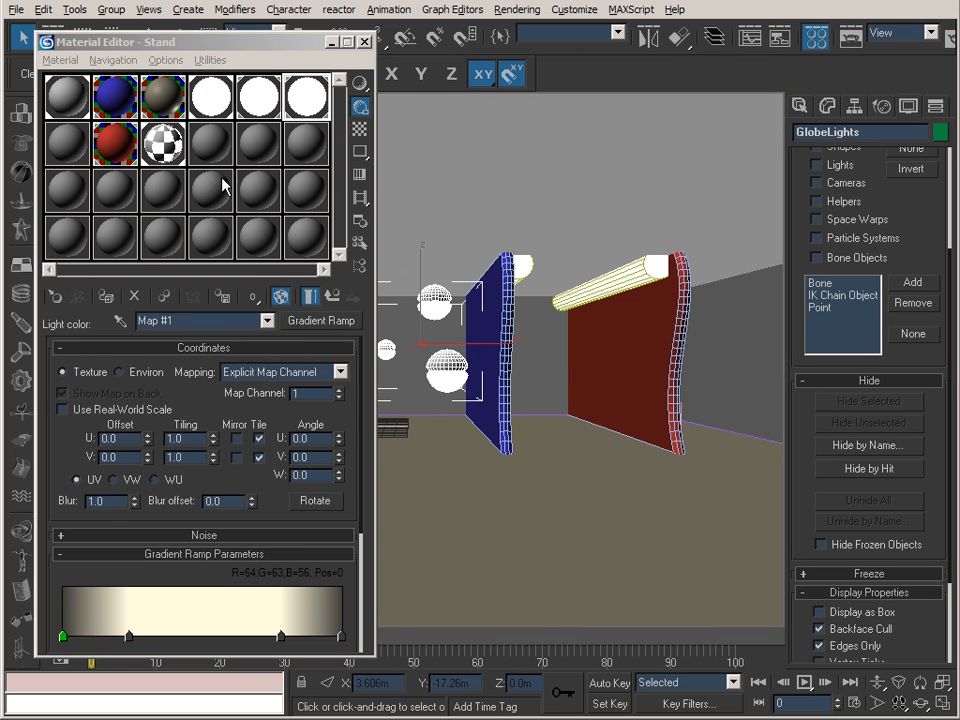
pyautogui.click(158, 143)
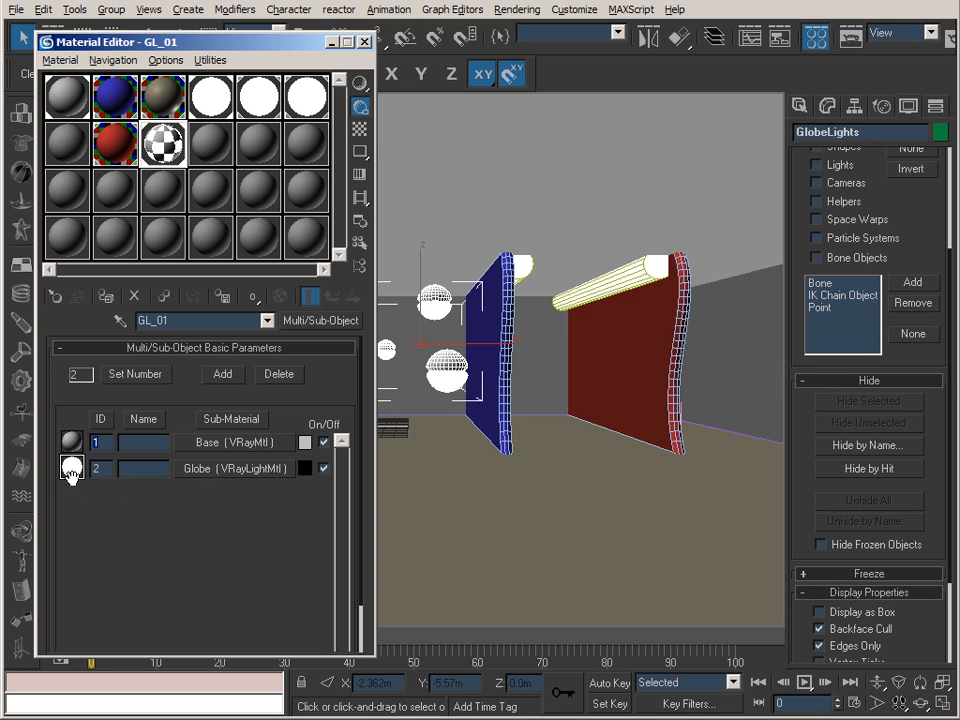
pyautogui.click(643, 275)
pyautogui.click(257, 93)
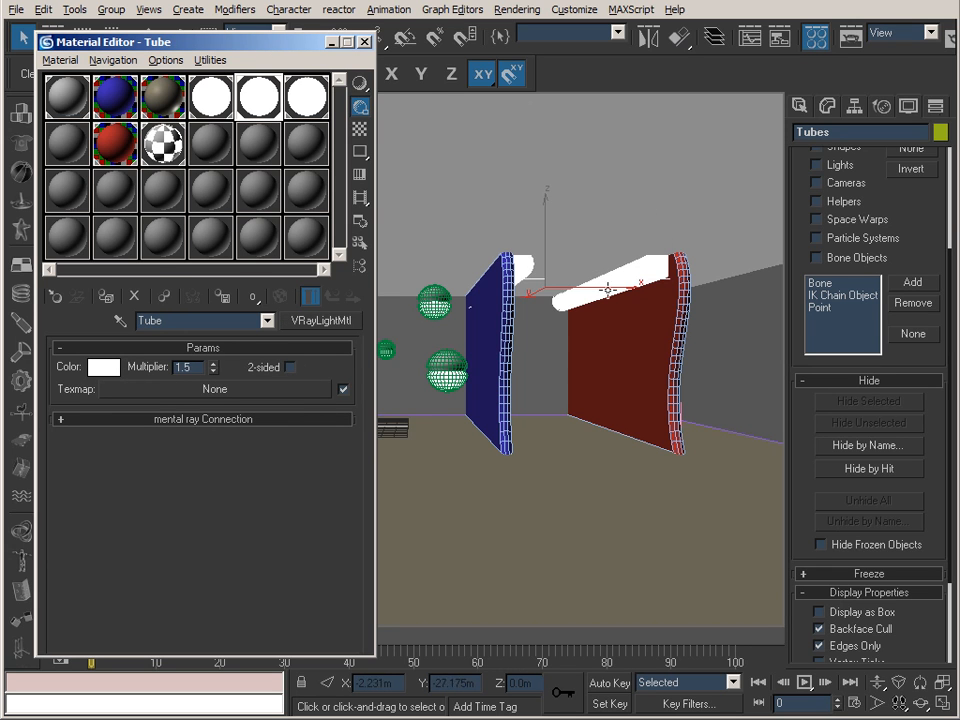
pyautogui.click(365, 42)
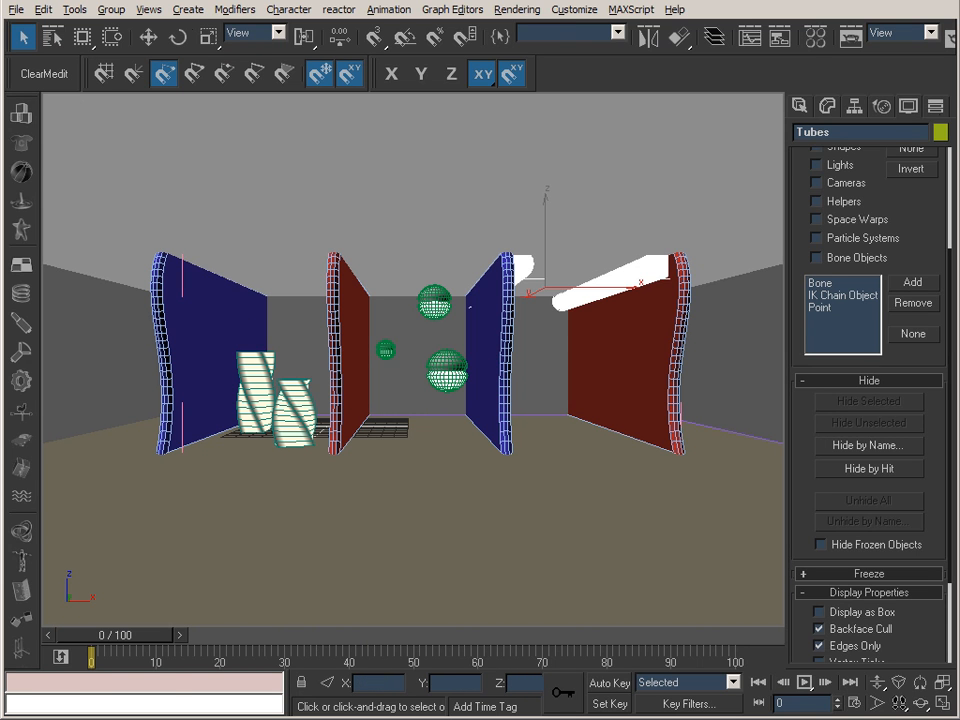
# Switch to IrfanView, compare the 85_Object_NGI_020000.tif and 90_Object_GI_020000.tif renders, and minimize the viewer.
pyautogui.hotkey('alt', 'Tab')
pyautogui.press('space')
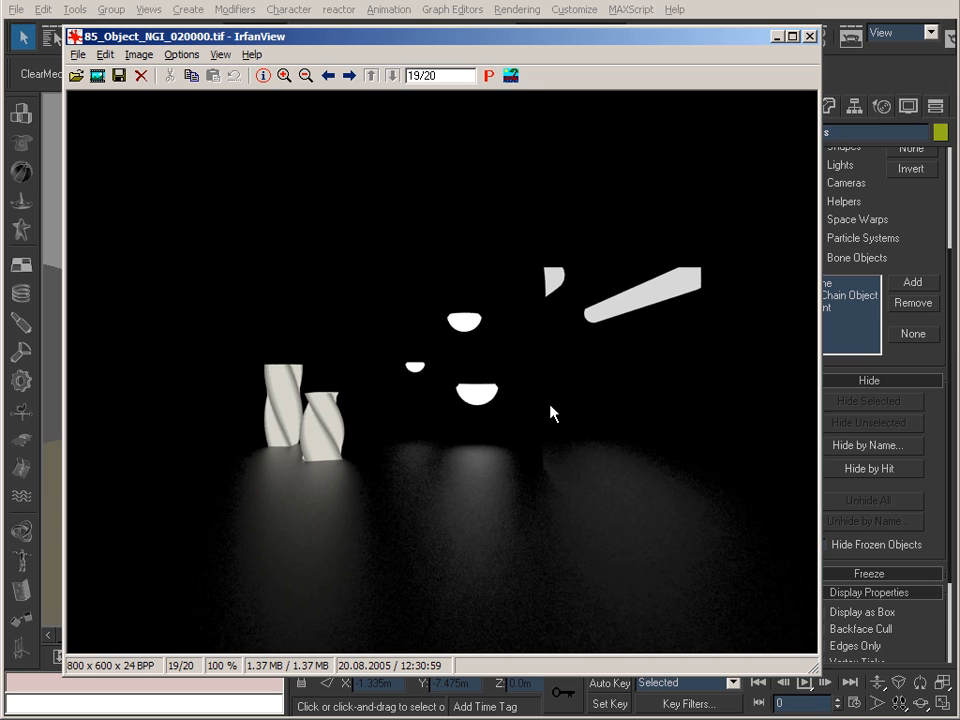
pyautogui.press('space')
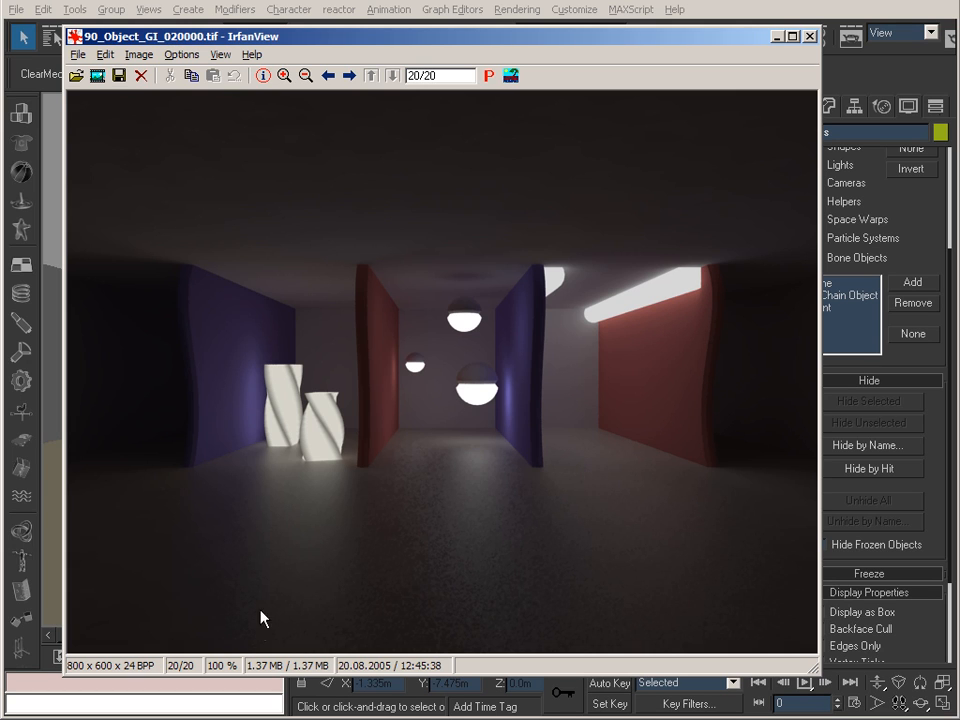
pyautogui.click(777, 37)
# Reopen the Material Editor and change the unused 16 - Default material beside the checkered GL_01 sample to VRayLightMtl.
pyautogui.click(815, 38)
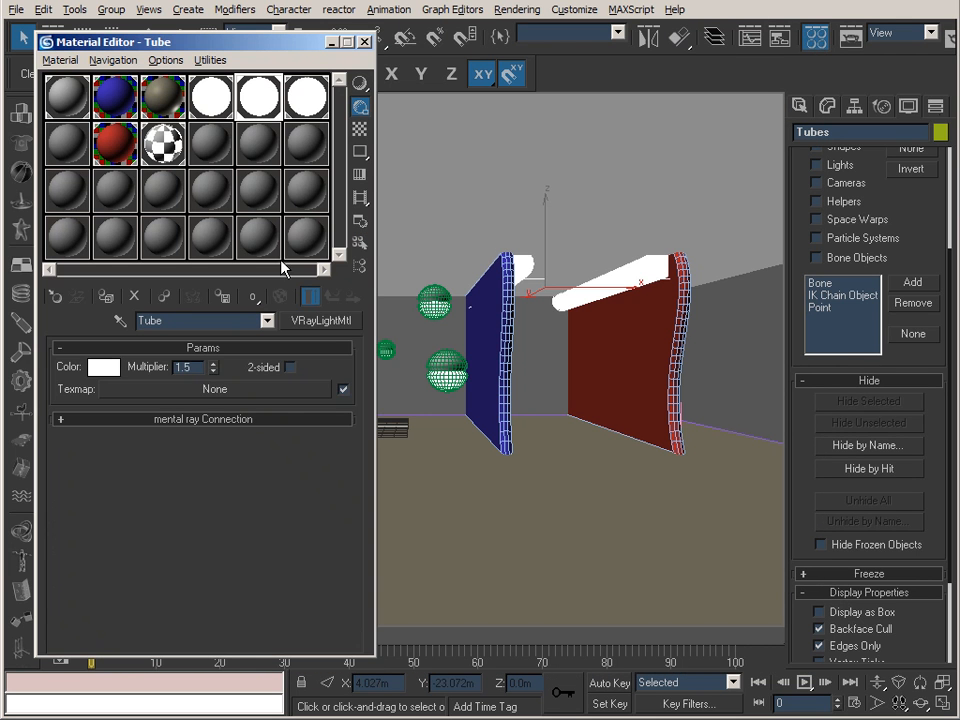
pyautogui.click(226, 188)
pyautogui.click(322, 318)
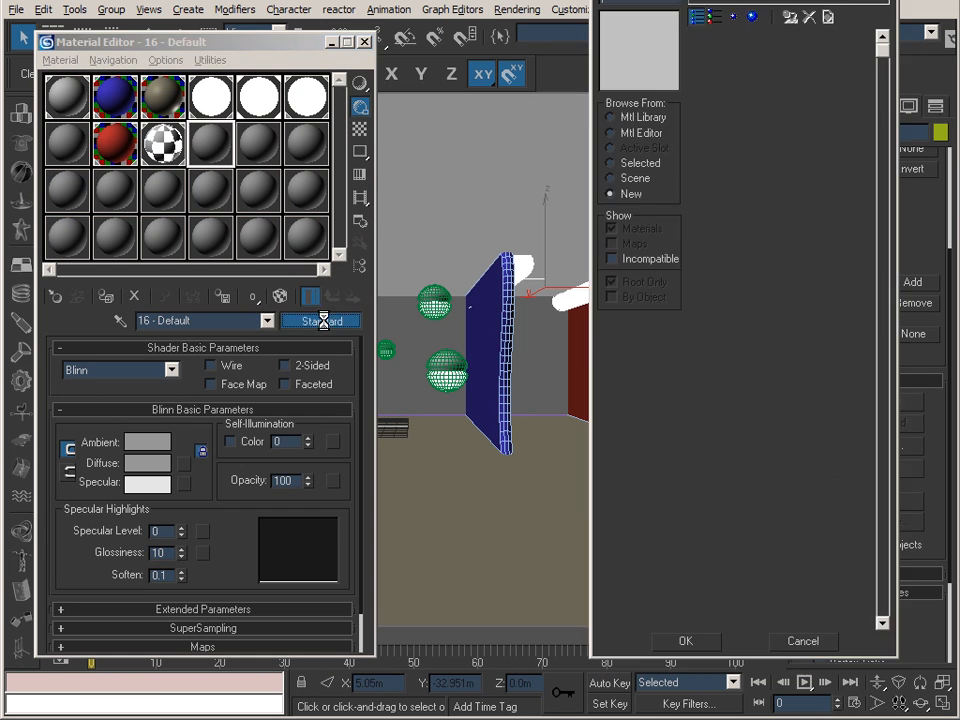
pyautogui.click(755, 296)
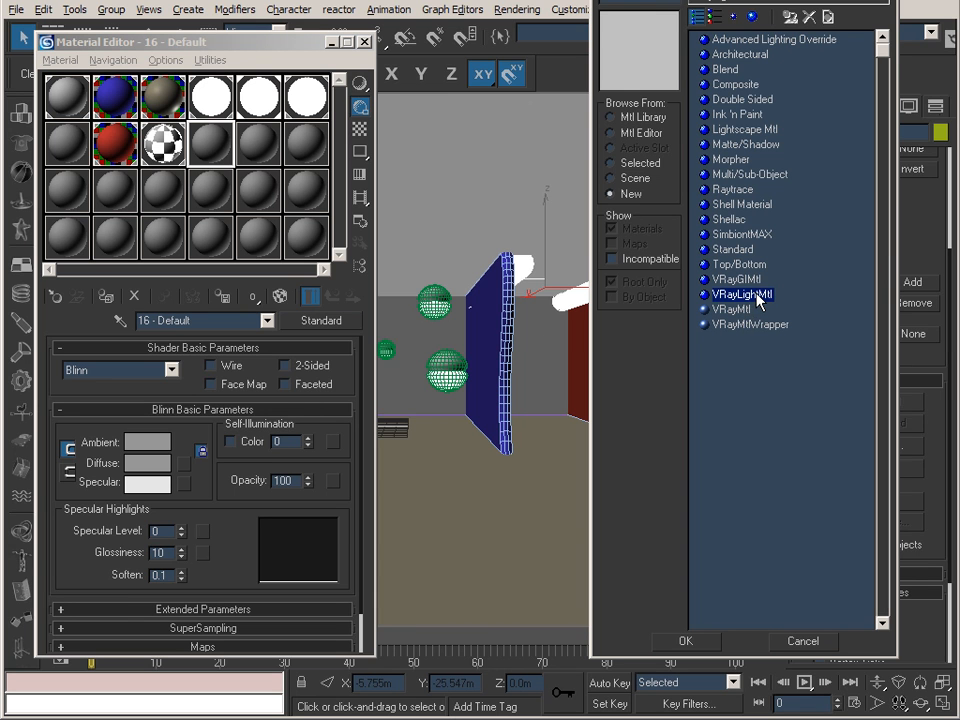
pyautogui.doubleClick(755, 296)
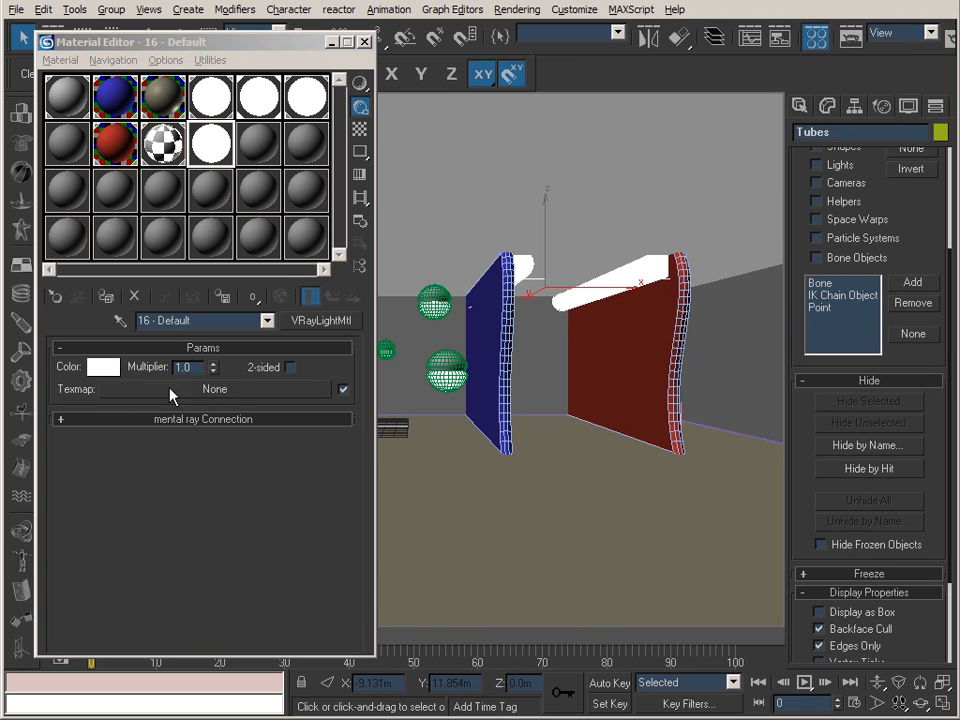
# View the color selector of the 16 - Default VRayLightMtl, and close it and the Material Editor.
pyautogui.click(102, 368)
pyautogui.click(307, 153)
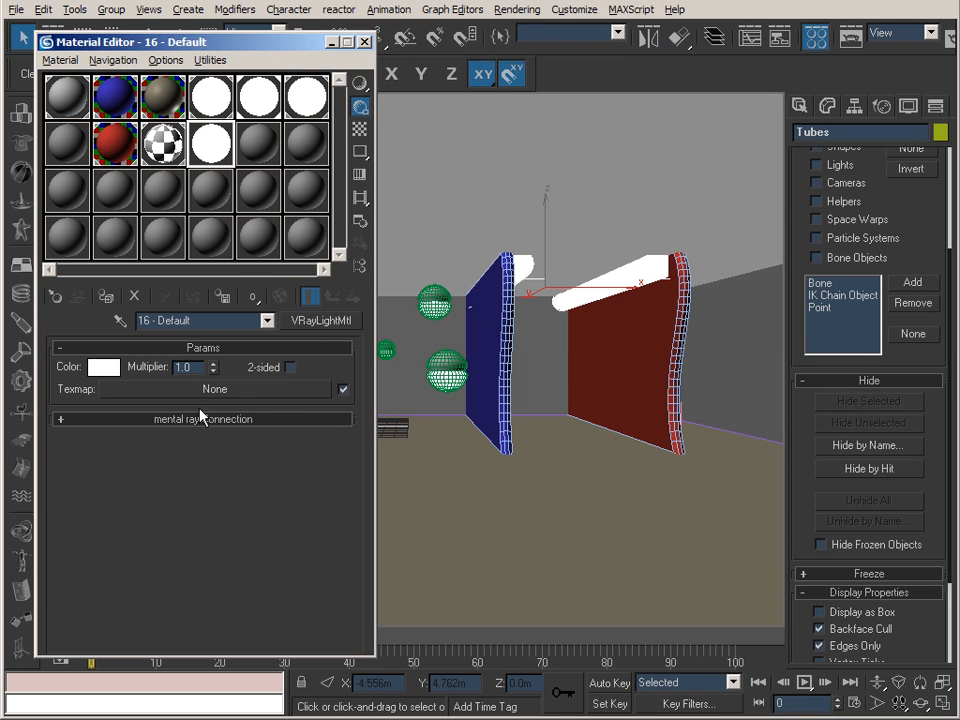
pyautogui.click(366, 44)
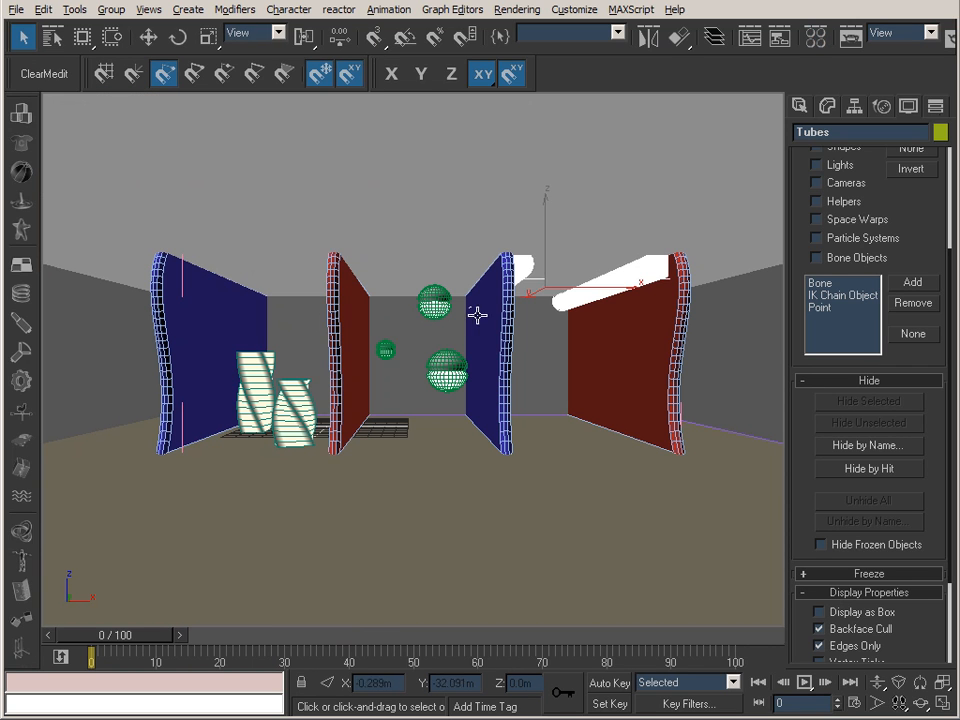